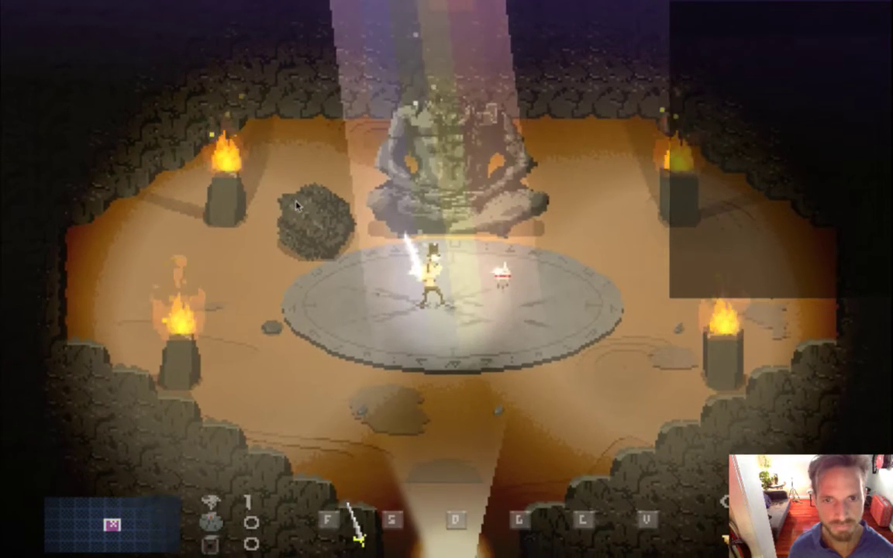
Switch to Photoshop and preview Sword.psd with the bg layer group turned on and off
key(super+Tab)
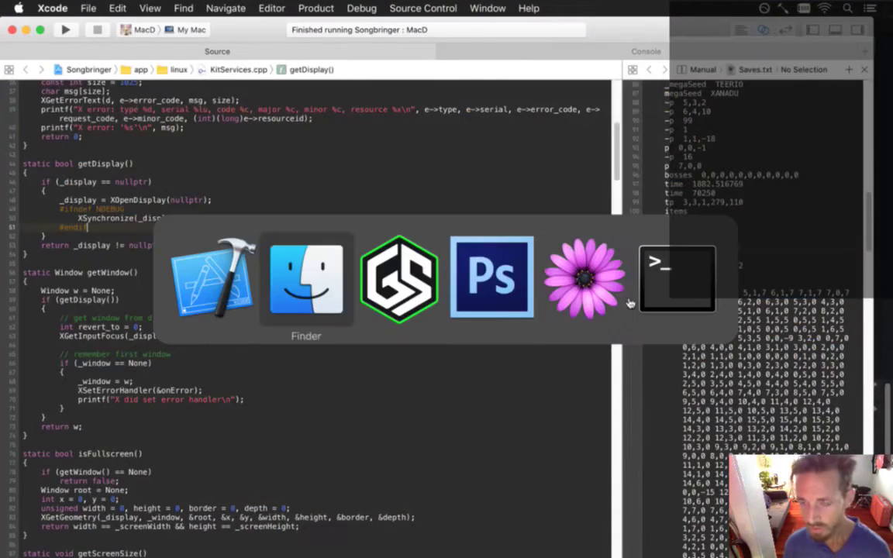
click(464, 303)
drag(436, 192, 544, 291)
click(328, 237)
scroll(172, 483, down, 4)
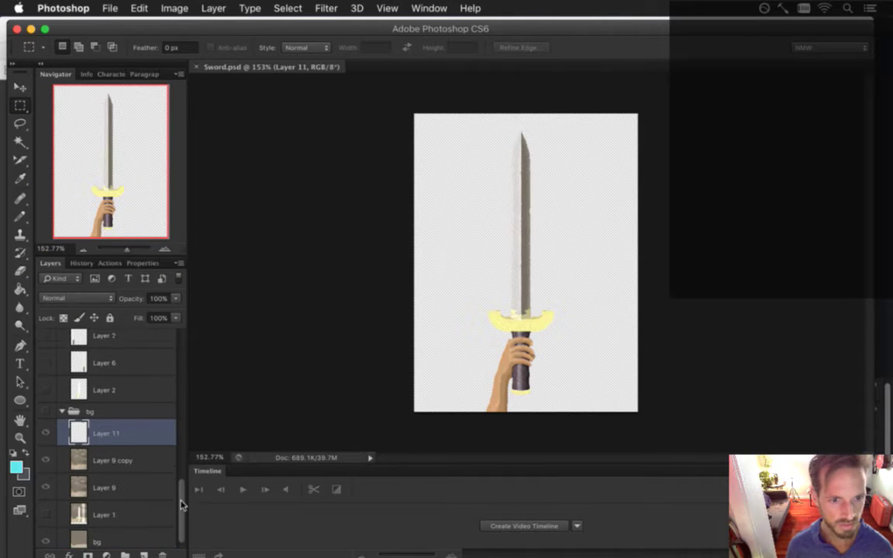
click(45, 404)
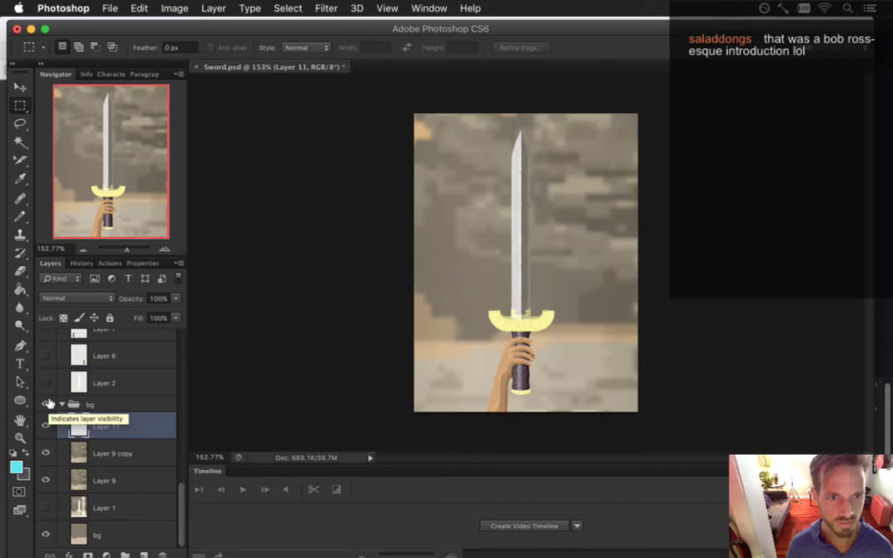
click(46, 403)
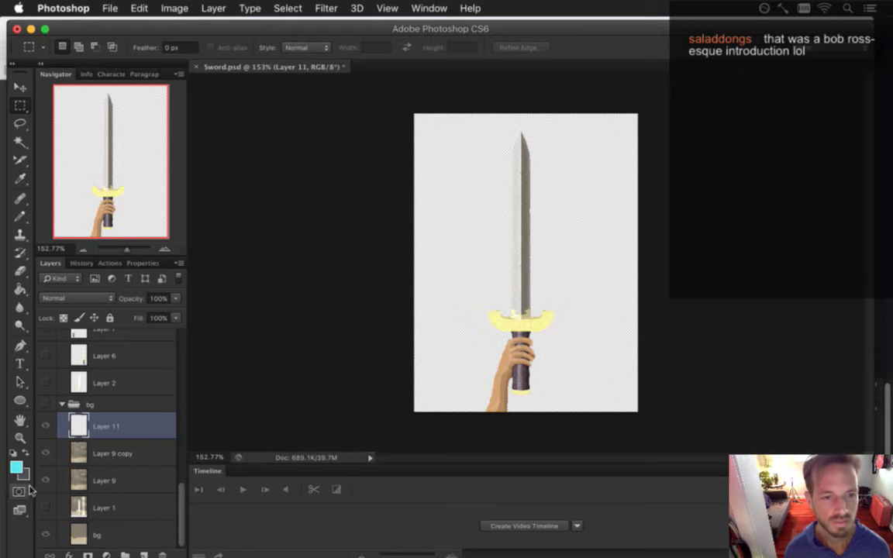
Put the sword document in full screen mode with the menu bar and hide the Timeline panel
key(f)
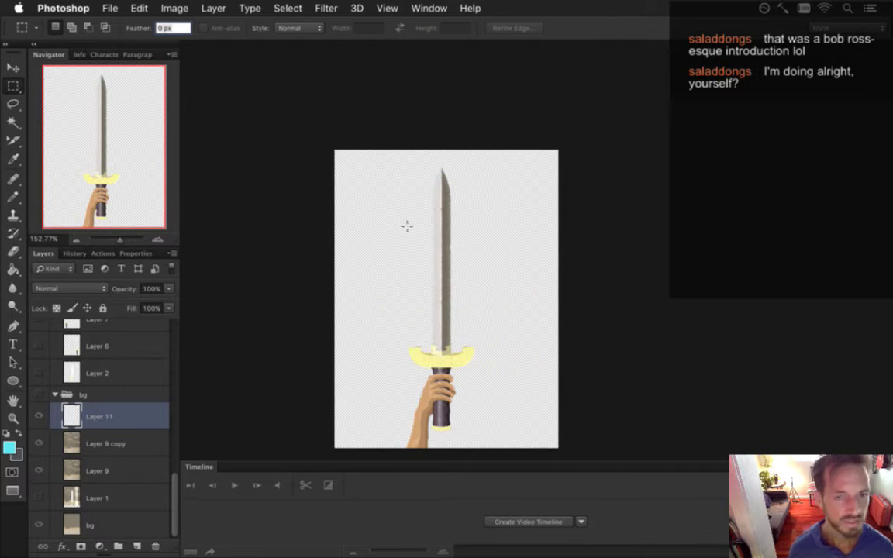
drag(446, 350, 494, 283)
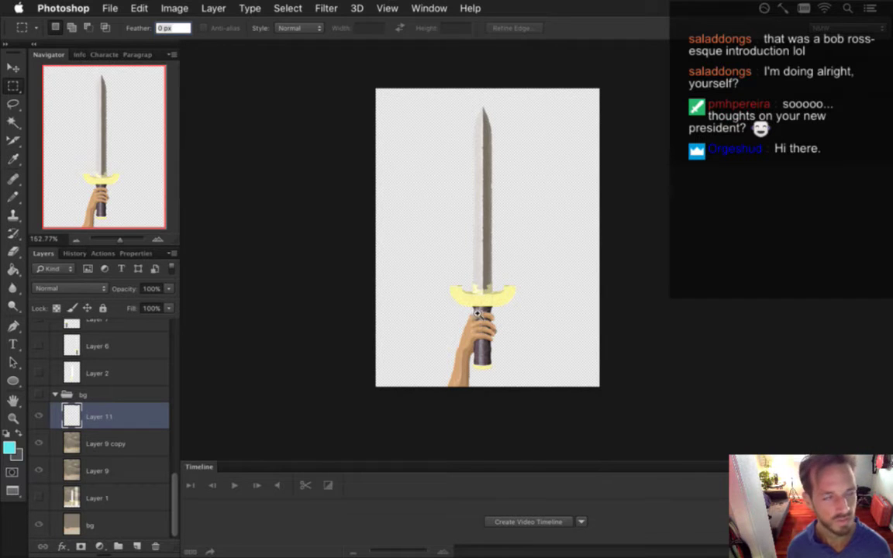
scroll(477, 314, up, 2)
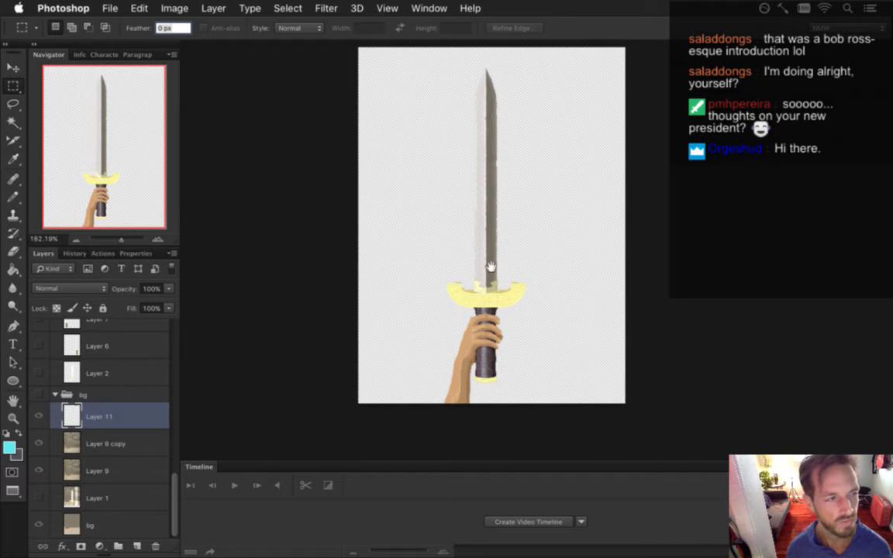
scroll(491, 265, up, 3)
click(439, 7)
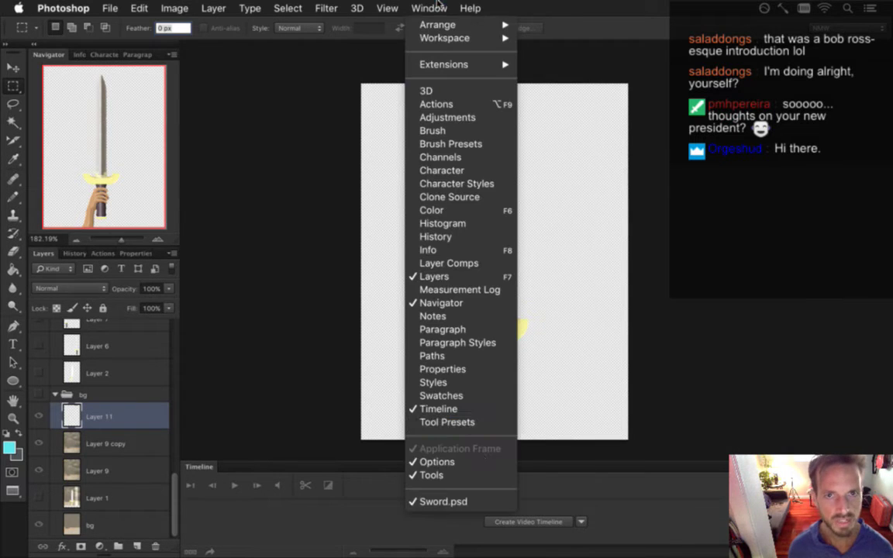
click(454, 411)
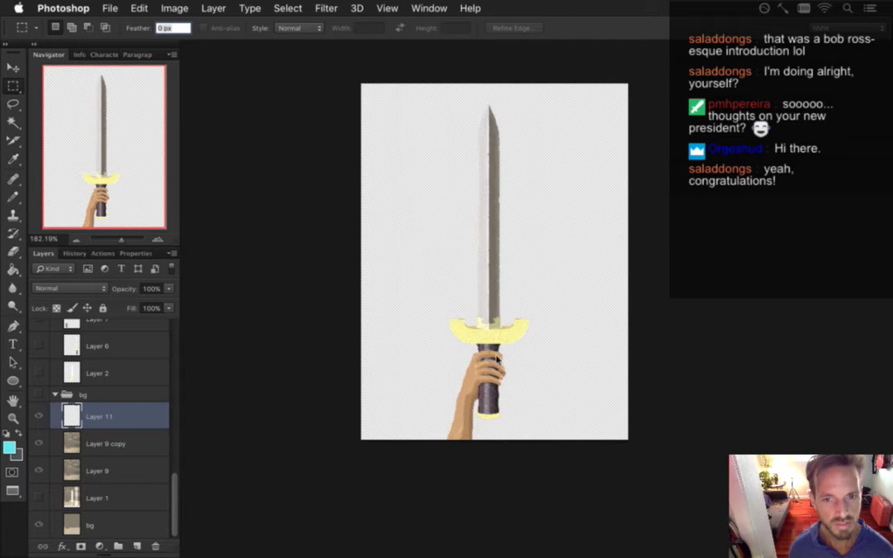
Make the bg layer group visible behind the sword
scroll(508, 310, up, 2)
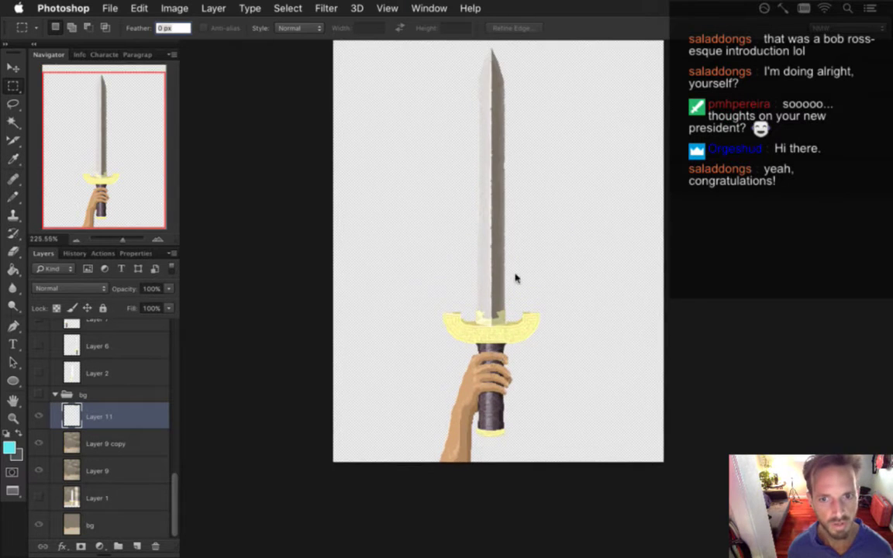
scroll(516, 278, up, 2)
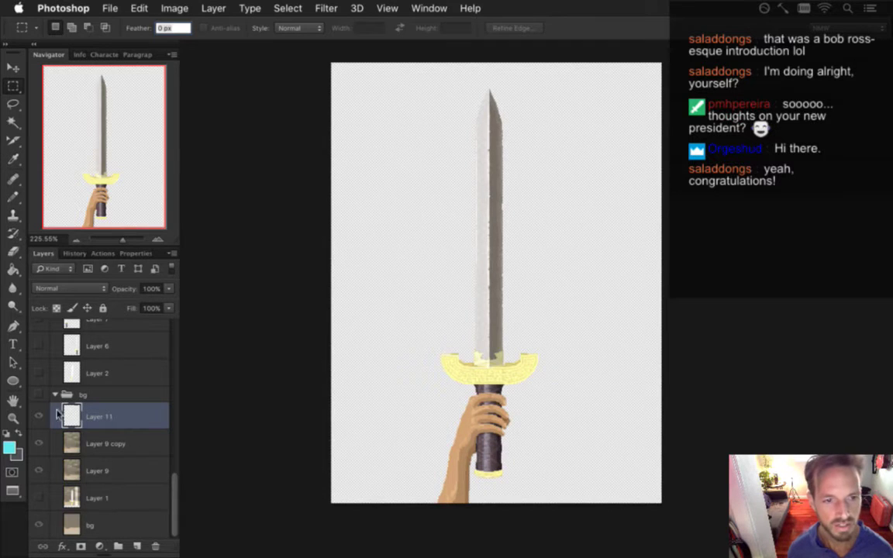
click(39, 395)
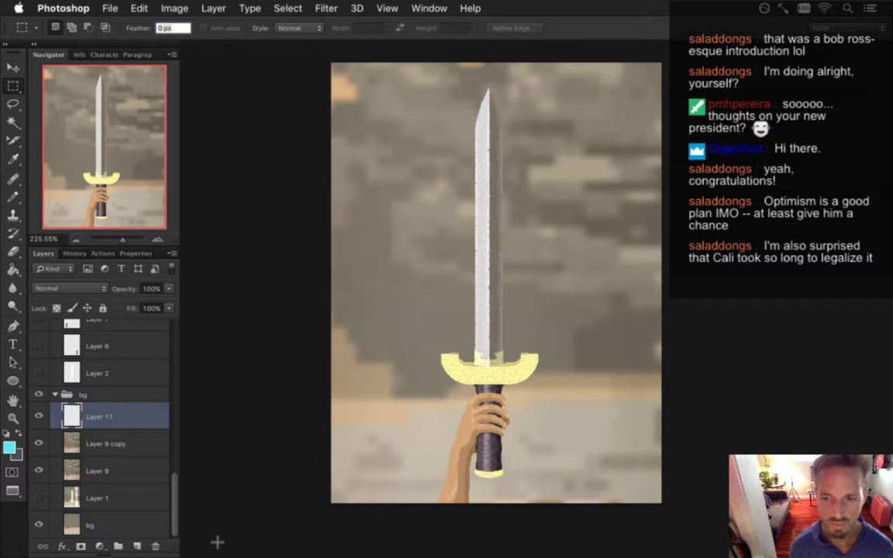
drag(174, 512, 176, 517)
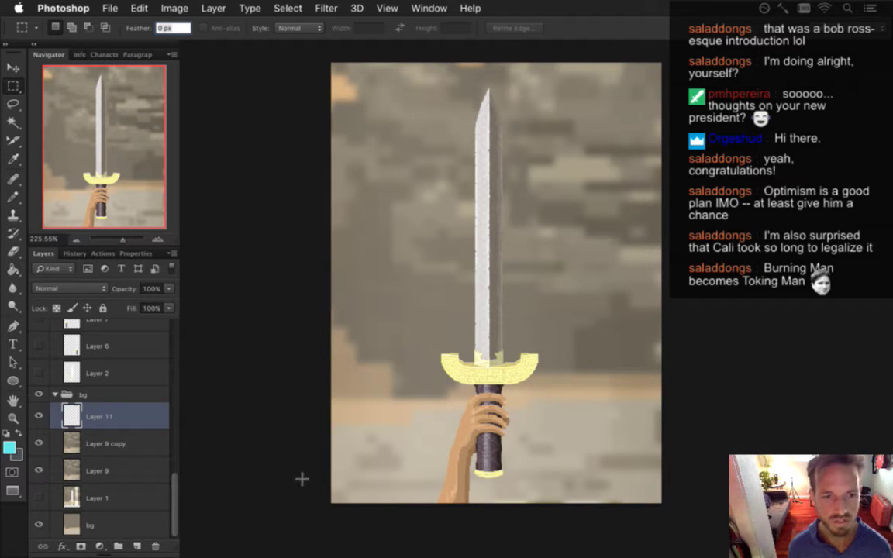
Compare the picture with and without Layer 11 and Layer 9 copy, leaving Layer 9 copy hidden
super+click(463, 418)
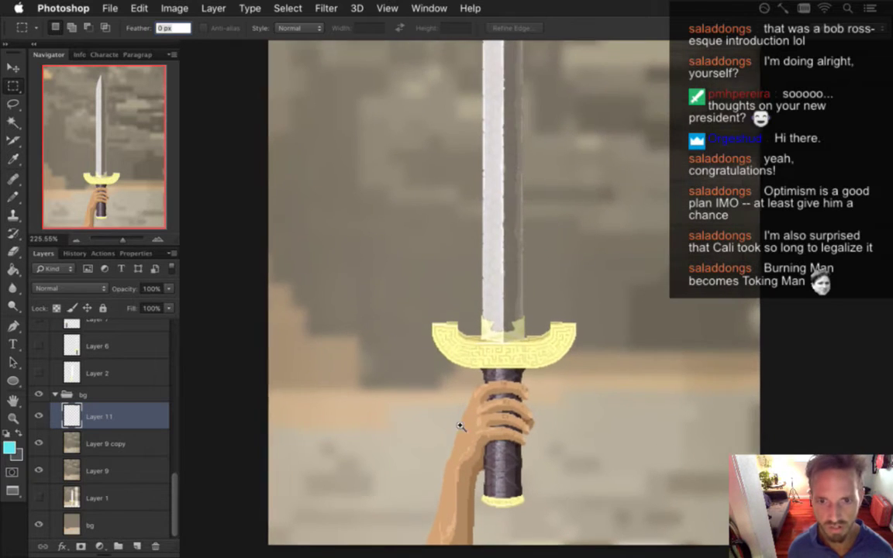
drag(471, 336, 442, 334)
drag(476, 277, 479, 321)
ctrl+alt+click(484, 313)
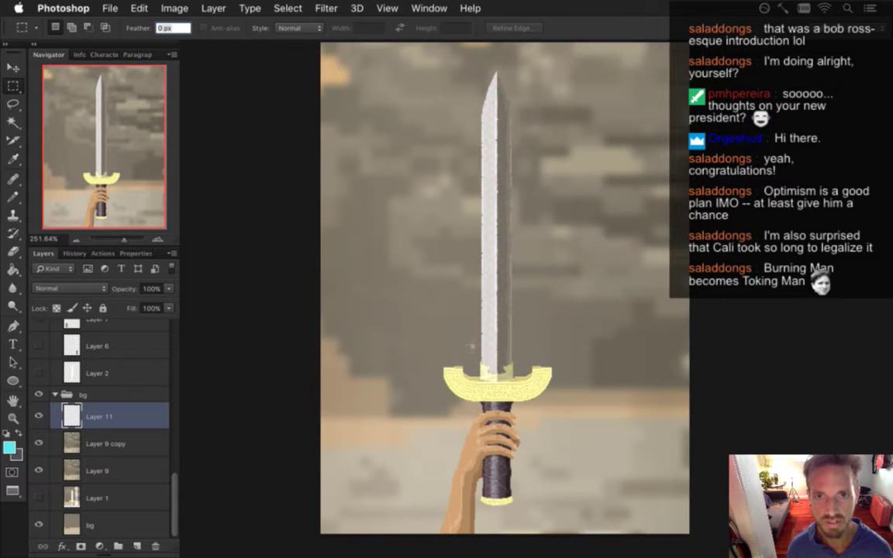
click(39, 416)
click(39, 416)
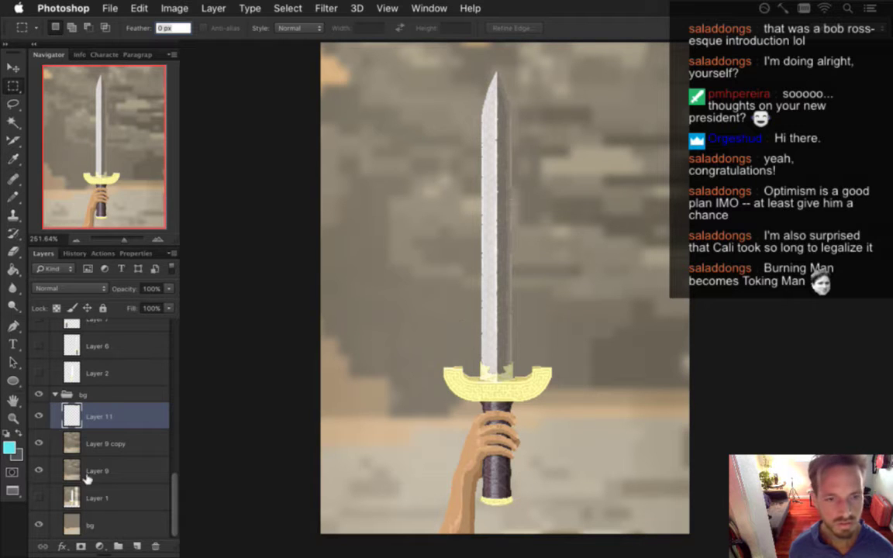
click(88, 443)
click(37, 442)
click(38, 443)
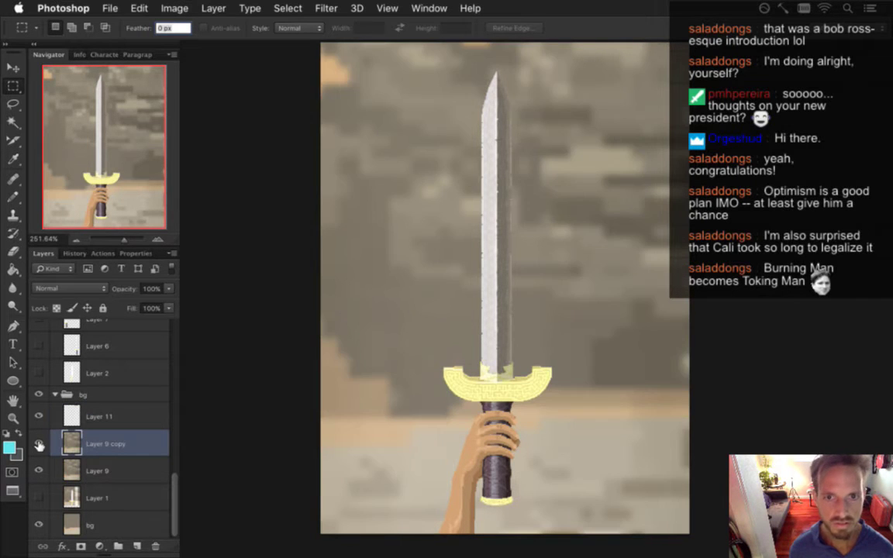
click(39, 445)
click(40, 444)
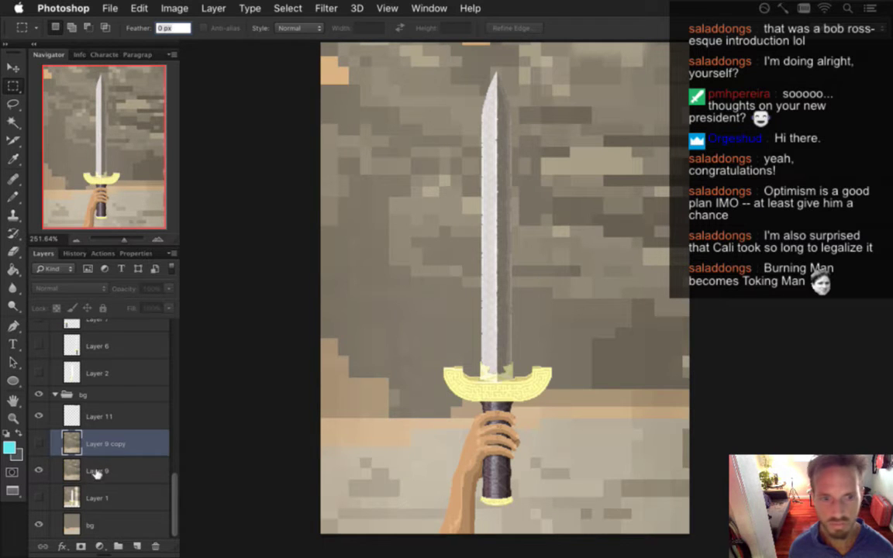
Collapse the sword layer group and hide it so only the background shows
scroll(163, 423, up, 3)
scroll(162, 422, up, 5)
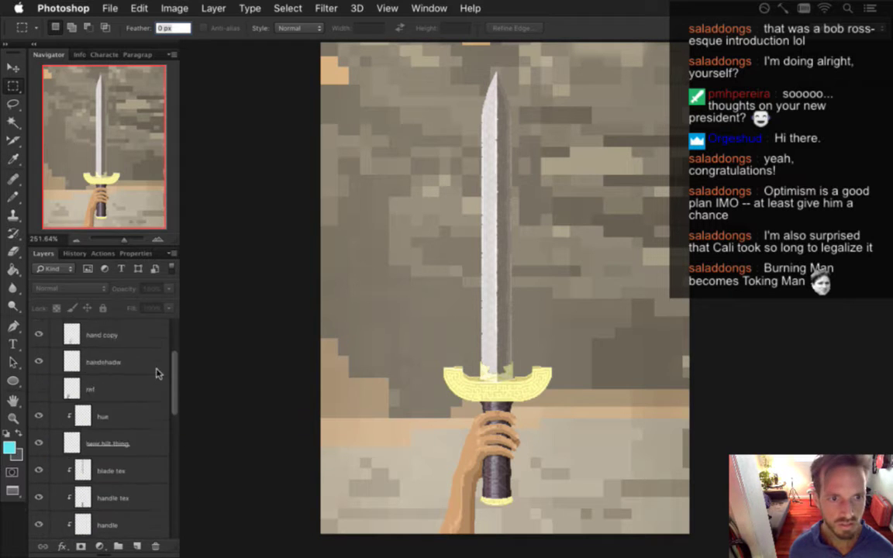
click(52, 326)
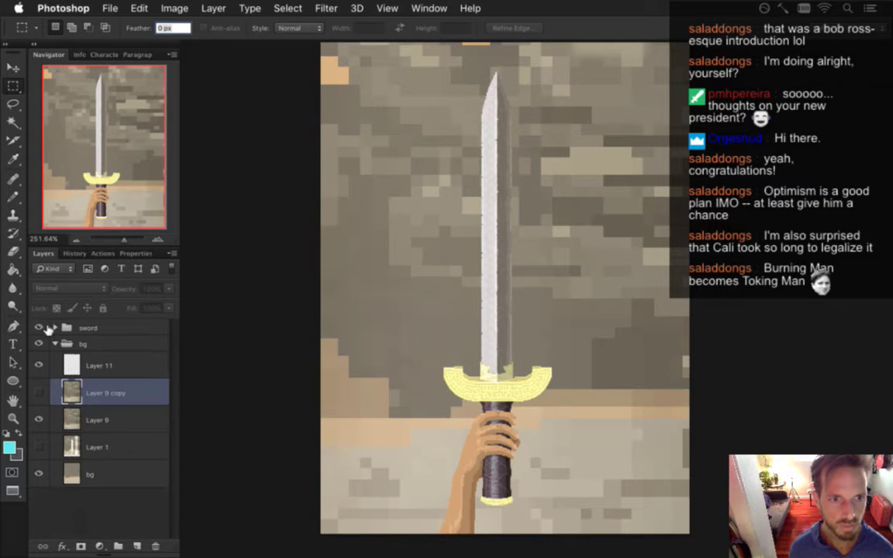
click(39, 328)
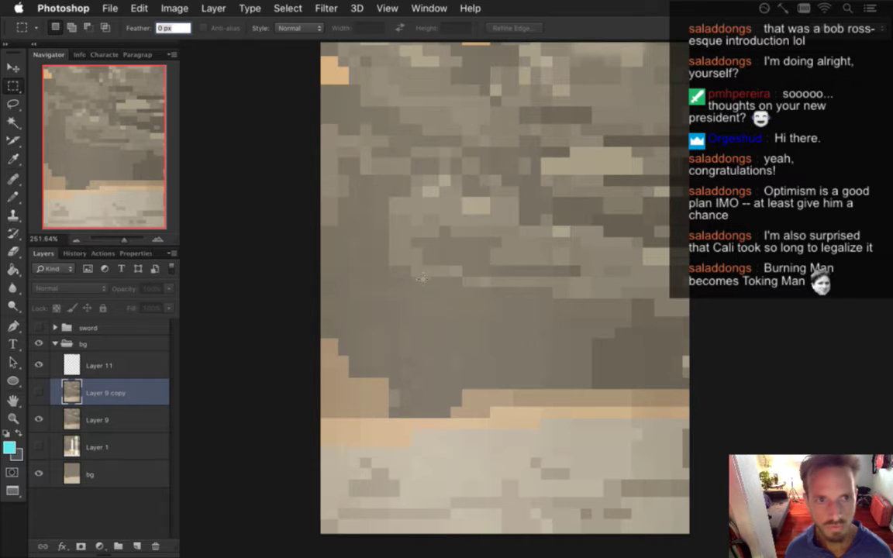
Sample the dark rock colour and try to paint with the Pencil tool on the hidden Layer 9 copy
drag(372, 400, 433, 395)
key(i)
click(420, 366)
key(b)
click(398, 355)
click(533, 215)
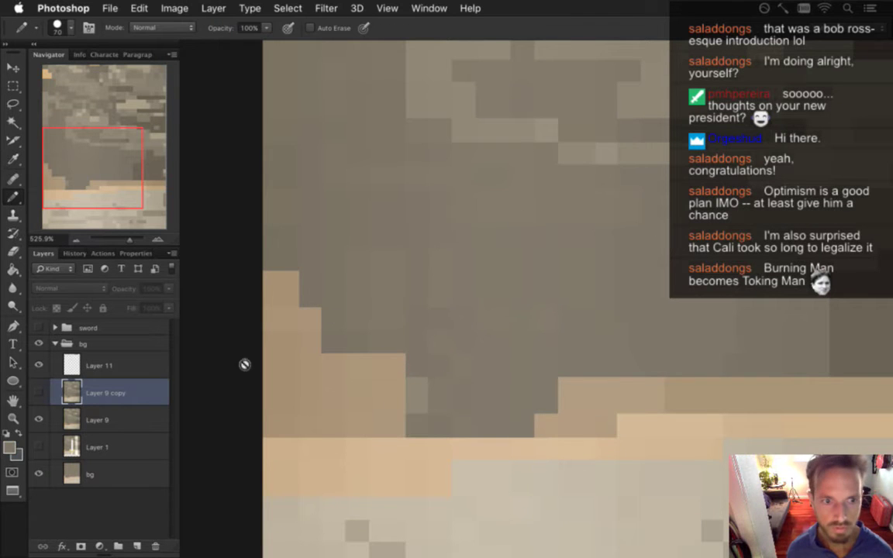
Select Layer 9, compare it with the layers beneath it, and hide the bg layer while keeping Layer 9 visible
click(85, 426)
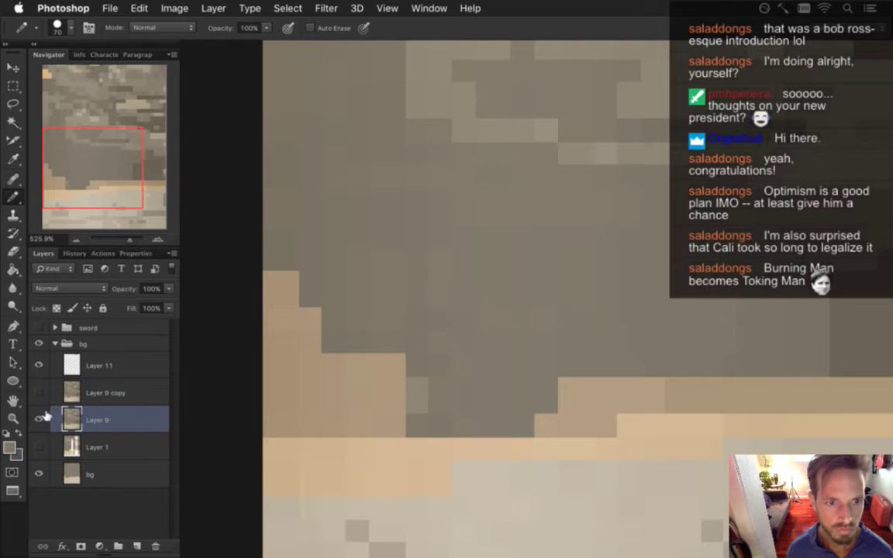
click(39, 420)
click(41, 447)
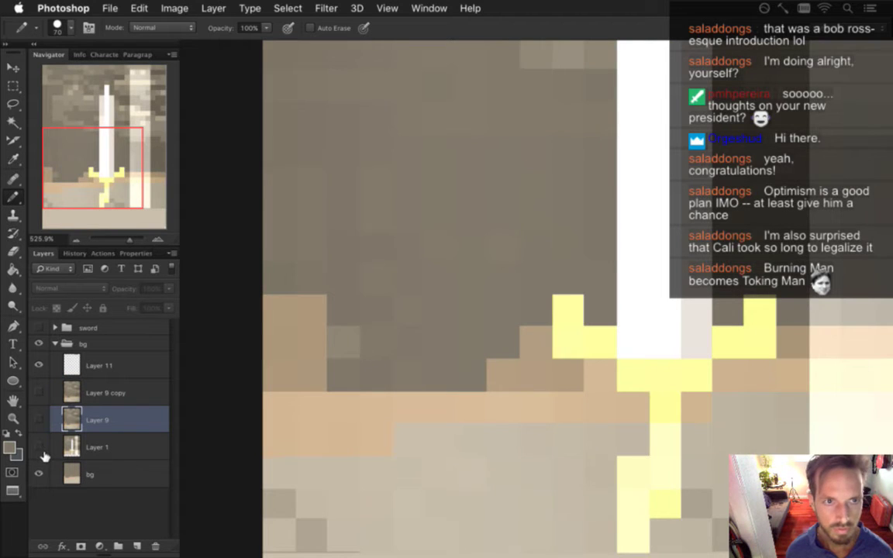
click(44, 450)
click(39, 420)
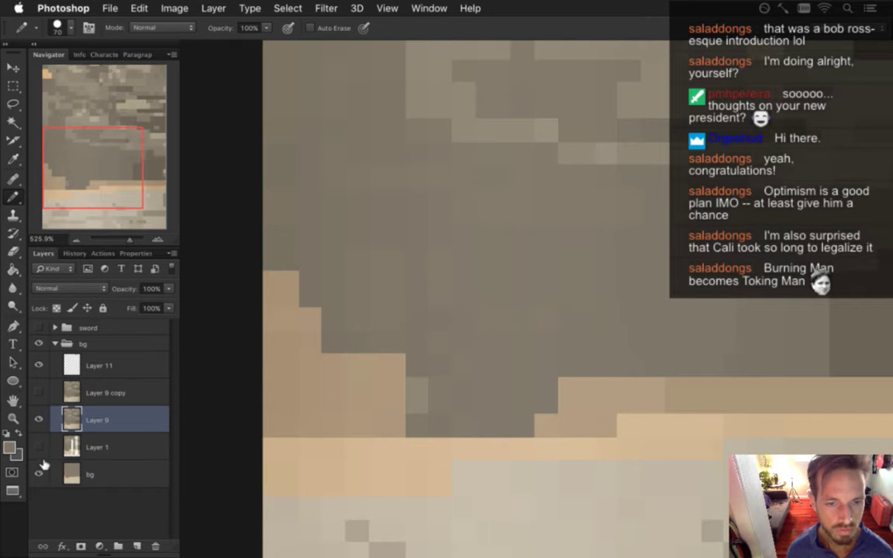
click(38, 419)
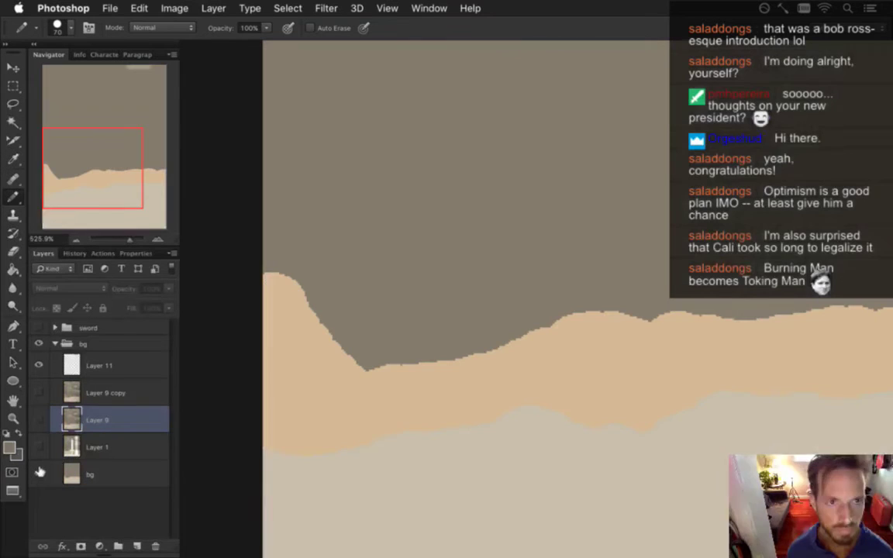
click(39, 419)
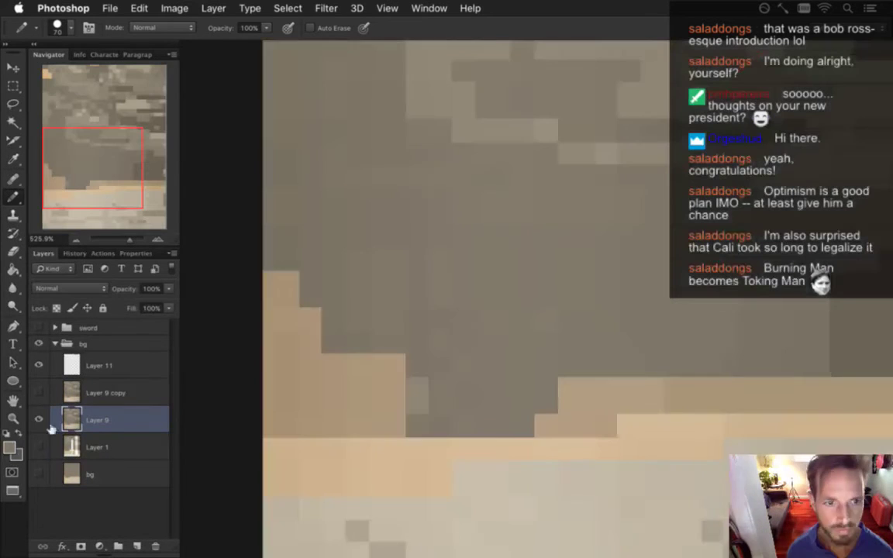
Sample the dark rock colour on Layer 9 and use an enlarged pencil to round the stepped corner of the tan ledge
key(i)
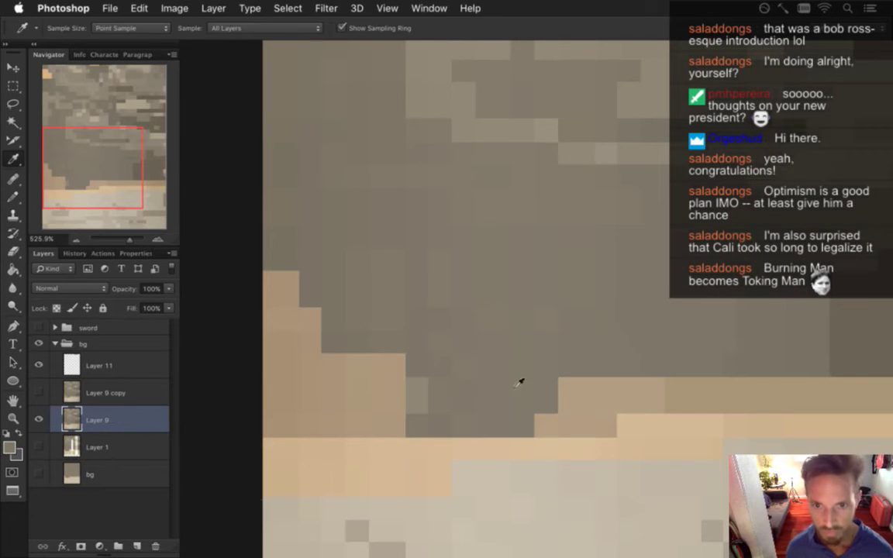
click(515, 398)
key(b)
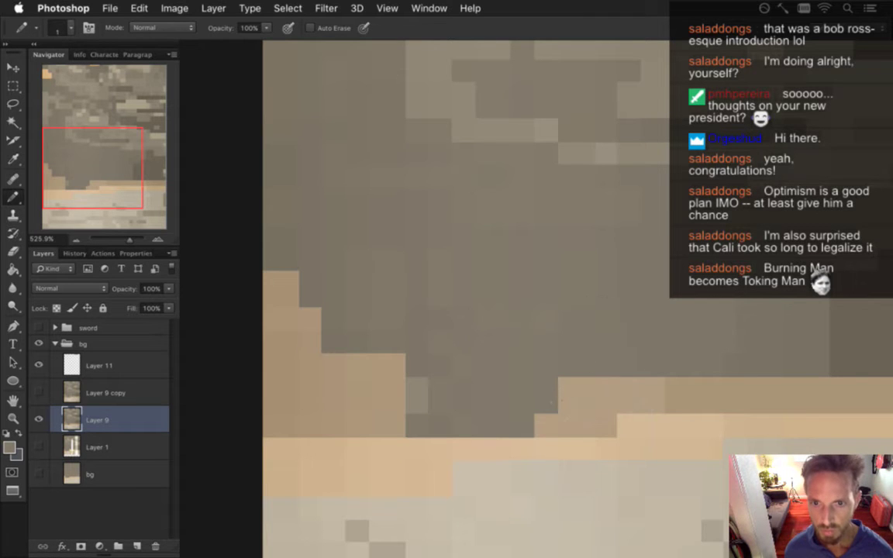
drag(558, 435, 576, 433)
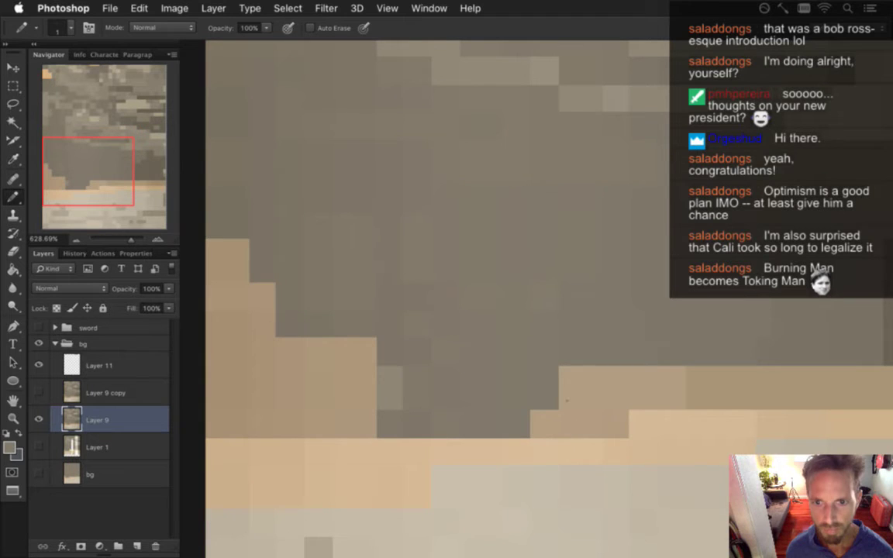
mouse_move(560, 401)
mouse_down()
mouse_move(596, 369)
mouse_move(566, 392)
mouse_move(589, 376)
mouse_move(607, 381)
mouse_move(581, 386)
mouse_move(570, 376)
mouse_move(580, 374)
mouse_up()
key(bracketright)
key(bracketright)
key(bracketright)
Carve a smooth dark curve into the right tan ledge's stepped corner with a size 5 pencil and soften nearby rock blocks using sampled tones
alt+click(539, 349)
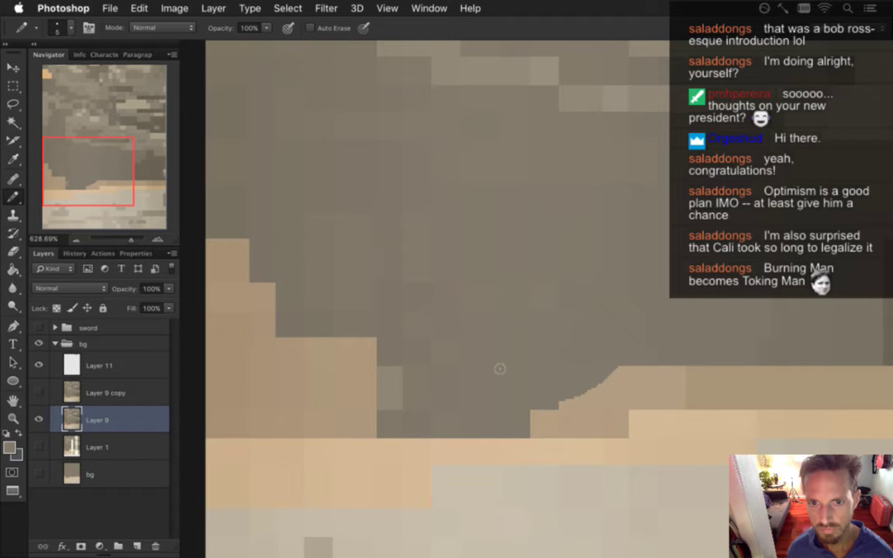
key(alt)
key(alt)
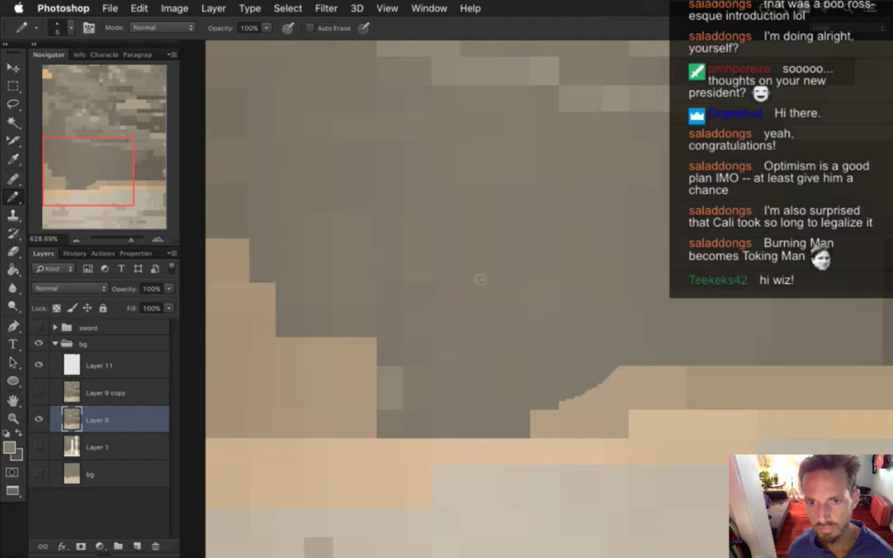
key(alt)
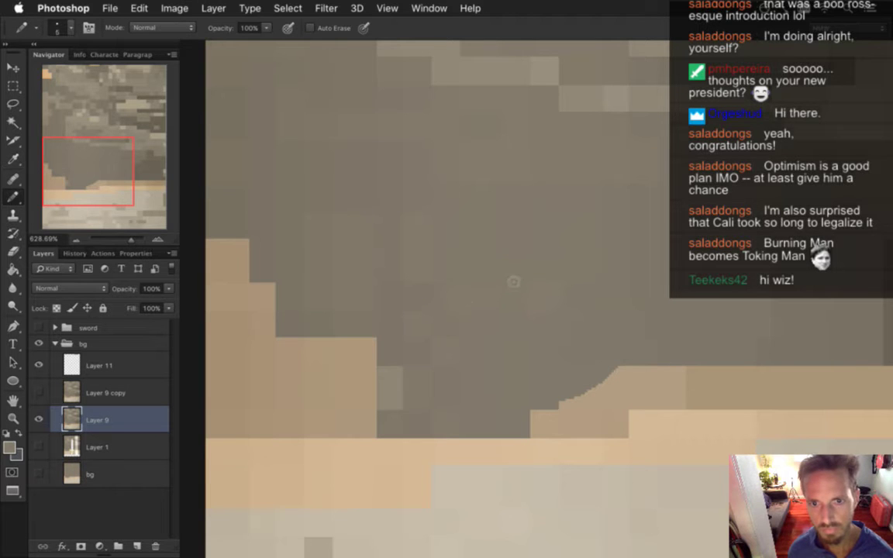
scroll(565, 341, down, 5)
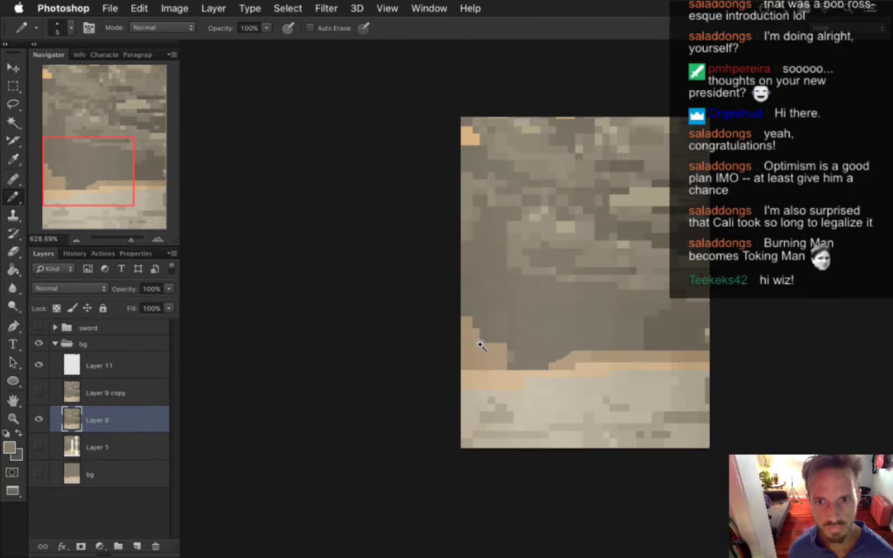
drag(481, 345, 564, 354)
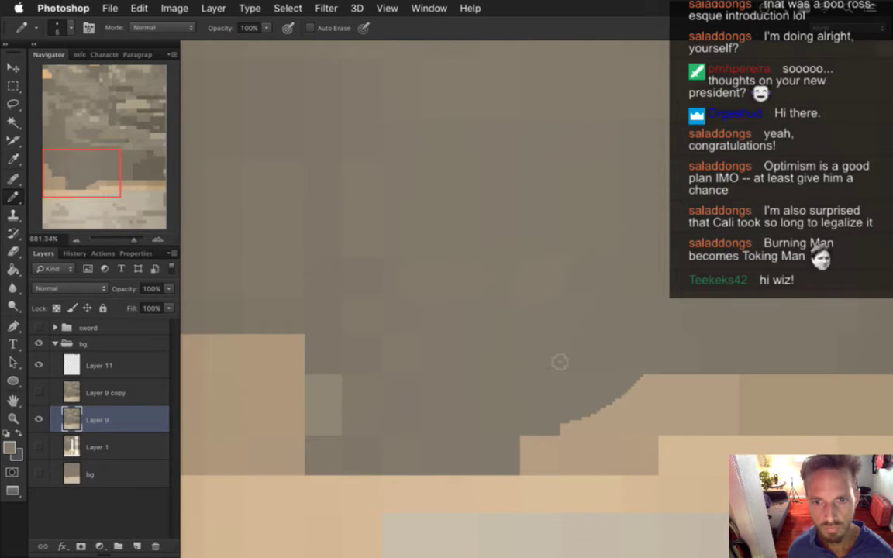
Blend the blocky patches in the middle of the dark rock with a 1-pixel pencil, repeatedly sampling neighbouring rock tones
key(i)
key(b)
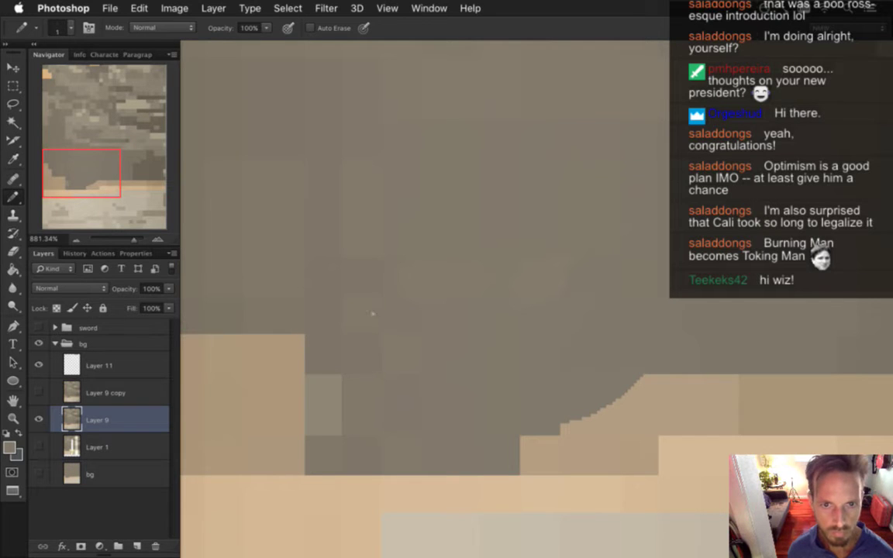
alt+click(404, 301)
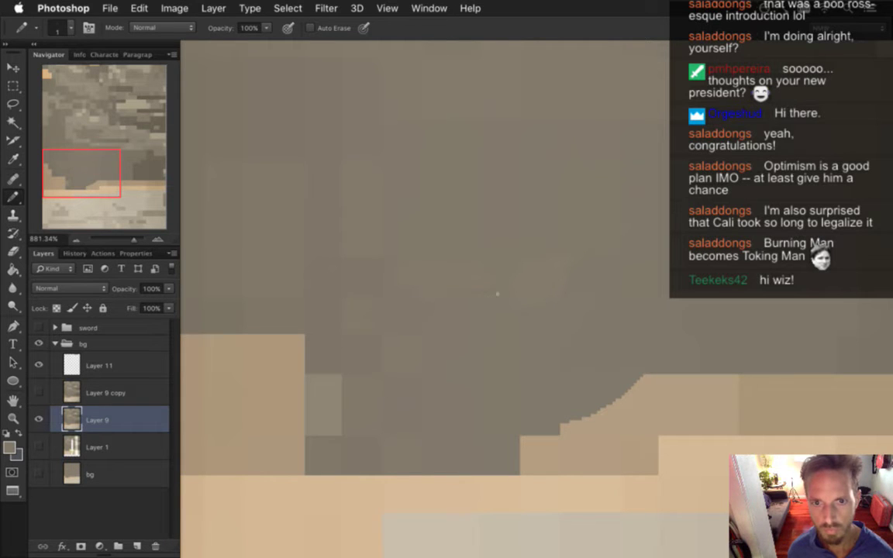
alt+click(462, 287)
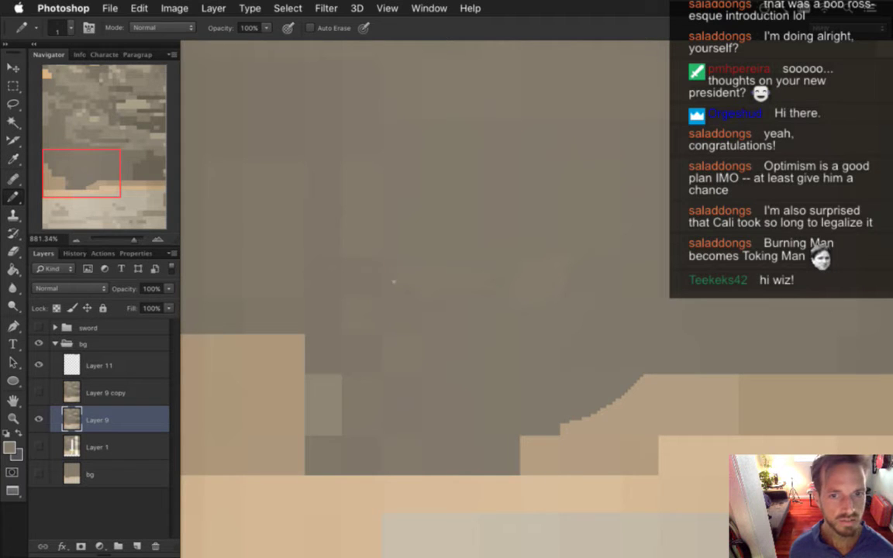
alt+click(388, 252)
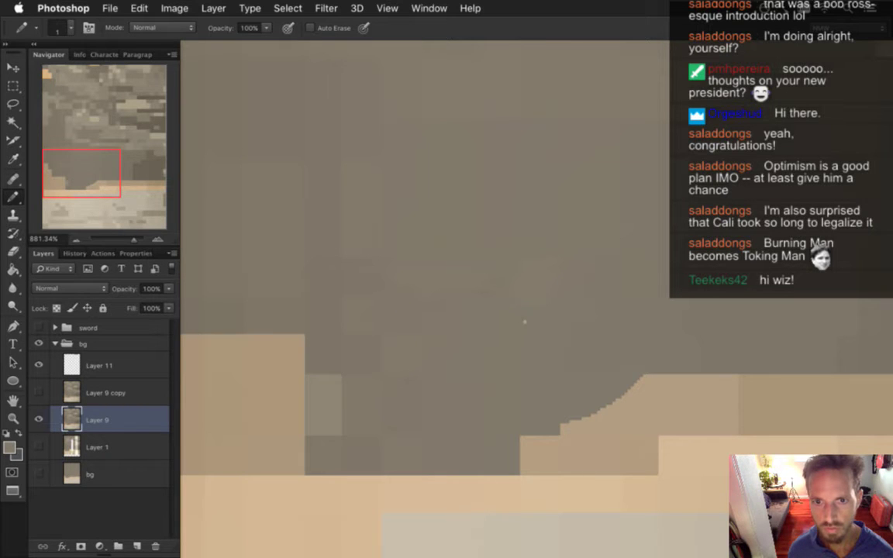
alt+click(576, 356)
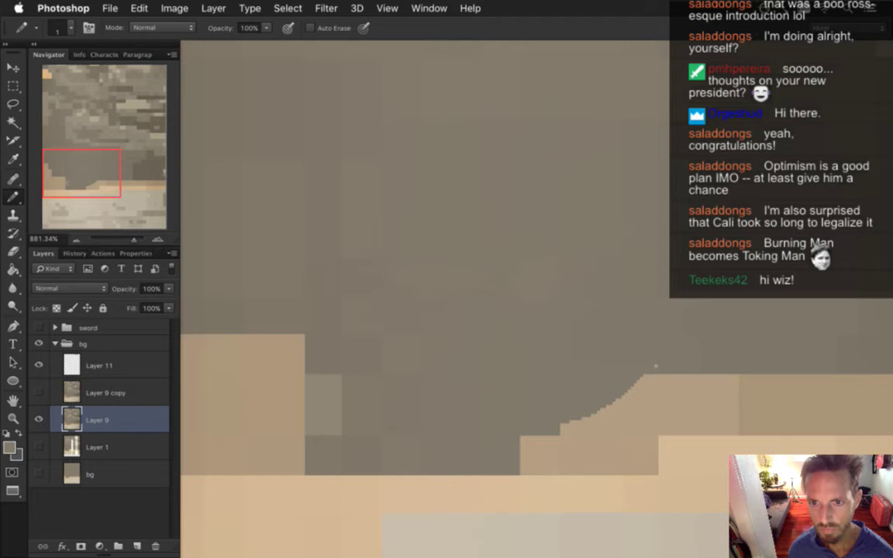
alt+click(679, 344)
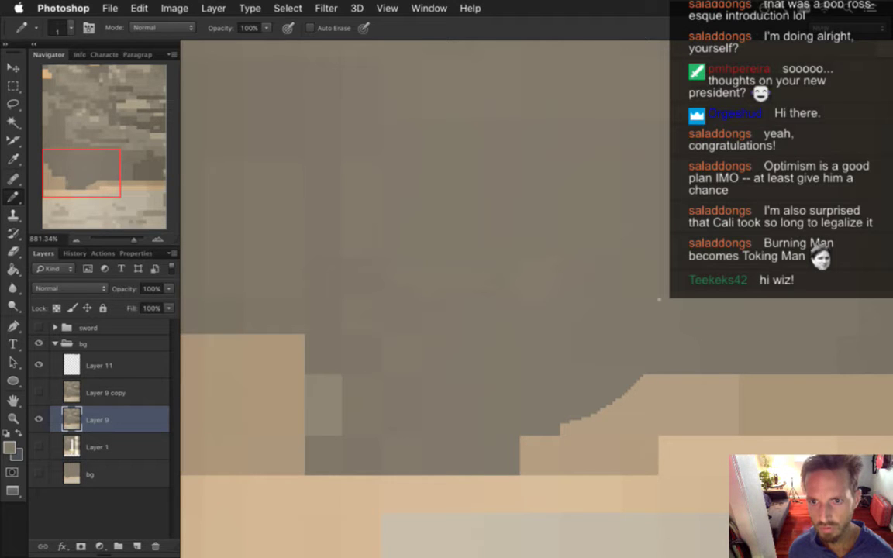
Roughen the right ledge's curved edge into a jagged outline with 1-pixel strokes in the sampled dark rock colours
mouse_move(642, 376)
mouse_down()
mouse_move(647, 401)
mouse_move(607, 411)
mouse_move(613, 427)
mouse_move(554, 440)
mouse_move(570, 445)
mouse_move(532, 441)
mouse_move(565, 440)
mouse_up()
alt+click(620, 400)
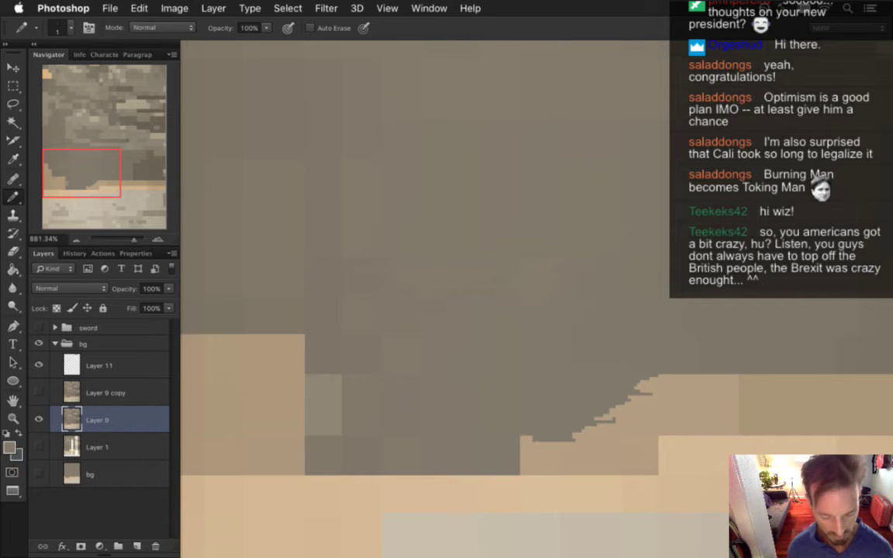
alt+click(524, 429)
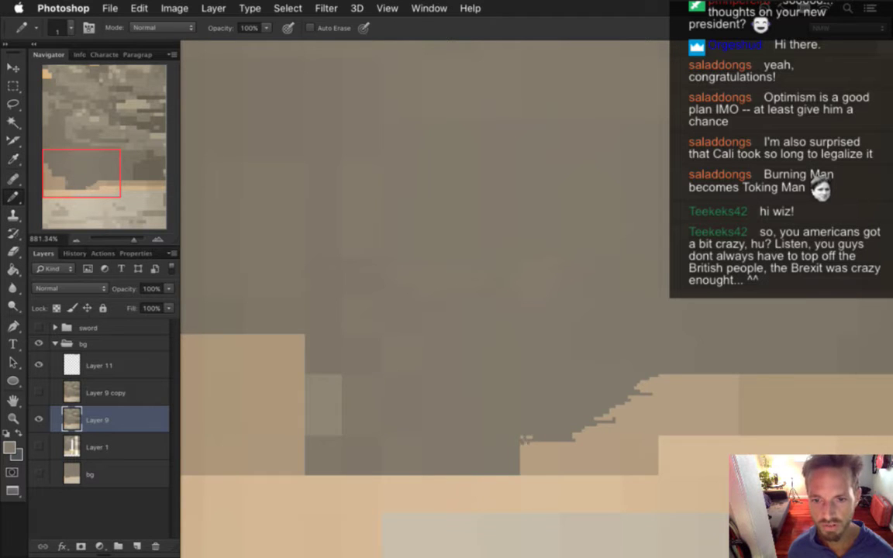
alt+click(495, 425)
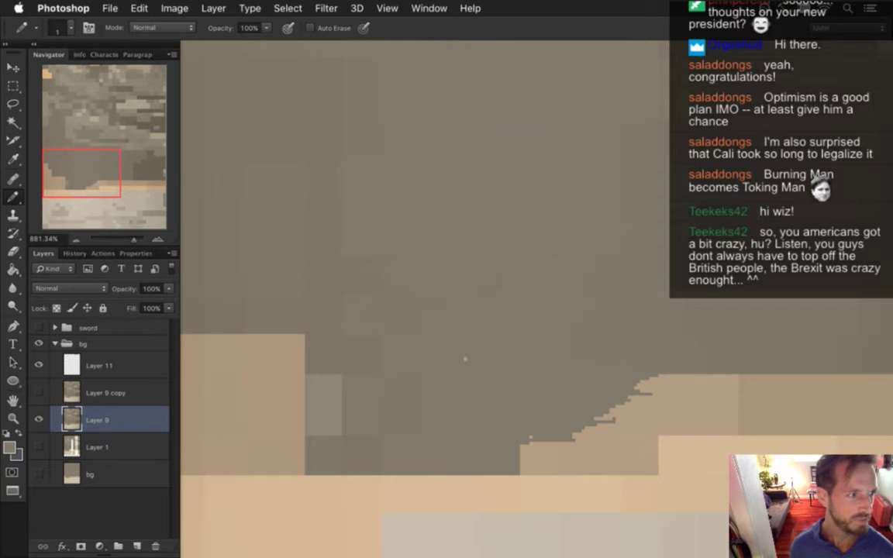
Break up the square blocks in the dark rock between the two tan ledges using locally sampled browns
alt+click(425, 405)
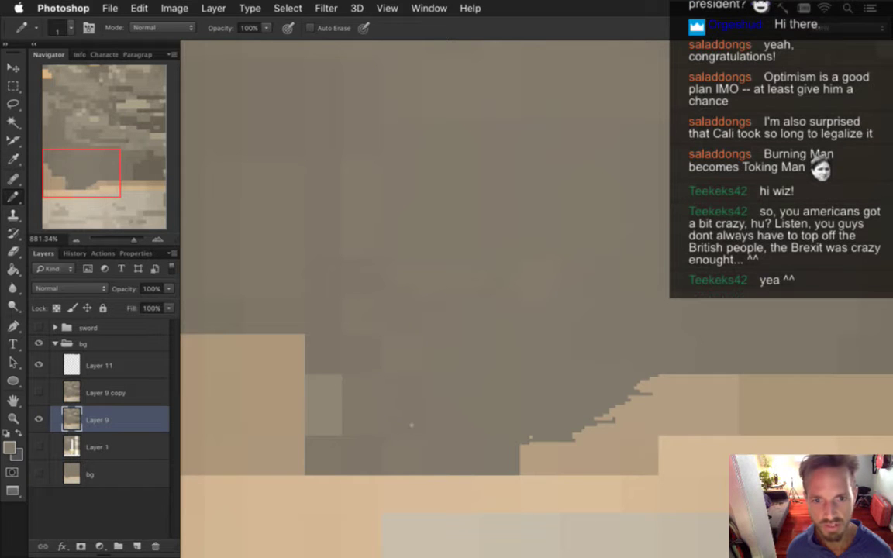
alt+click(391, 368)
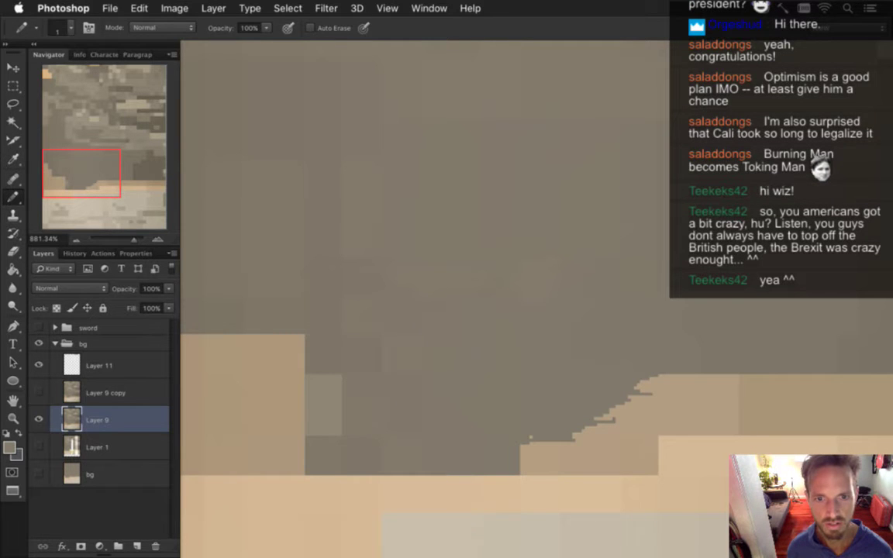
alt+click(397, 362)
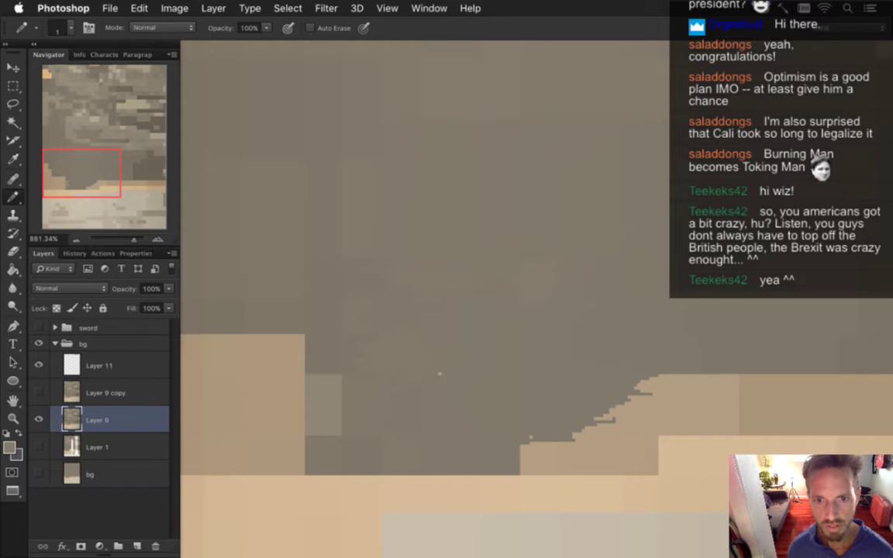
alt+click(416, 412)
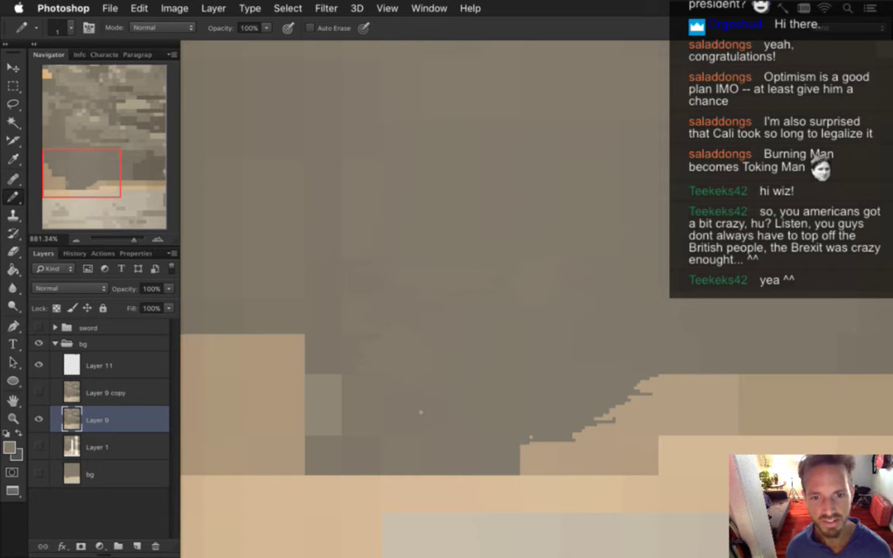
Give the light grey-brown block beside the left ledge ragged edges, extending its colour upward and into the tan ledge
alt+click(355, 397)
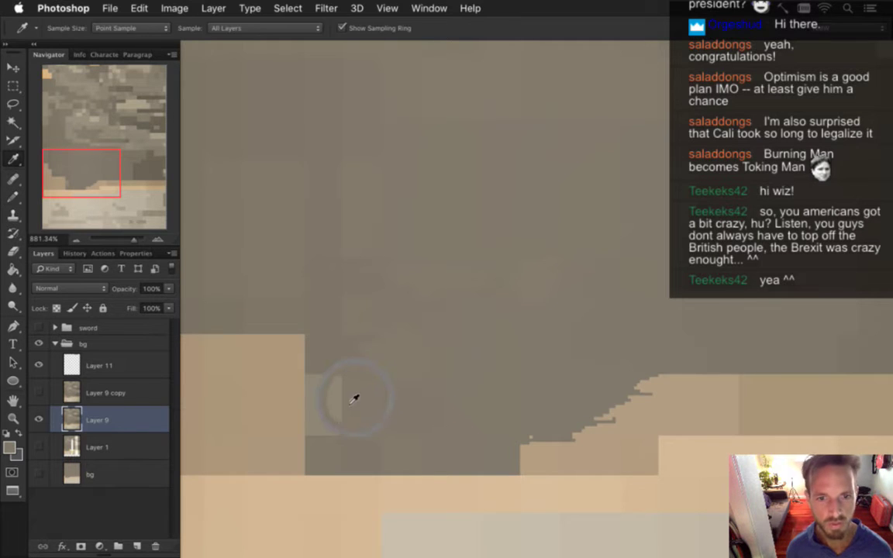
alt+click(355, 396)
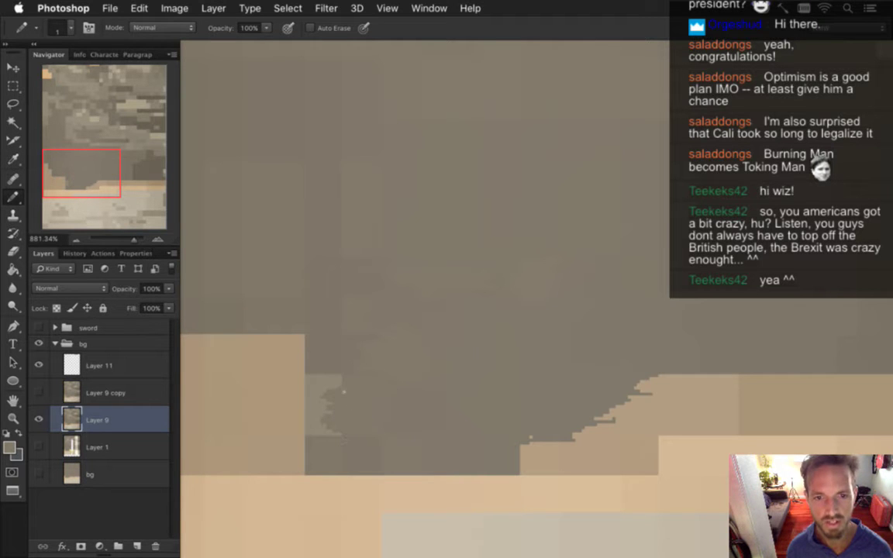
alt+click(333, 383)
drag(334, 379, 342, 372)
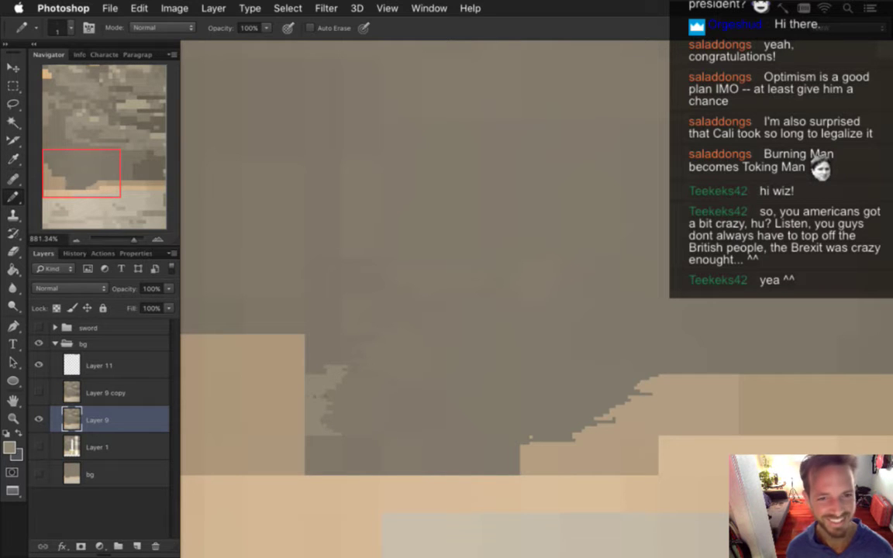
mouse_move(296, 393)
mouse_down()
mouse_move(300, 415)
mouse_move(260, 422)
mouse_move(304, 425)
mouse_up()
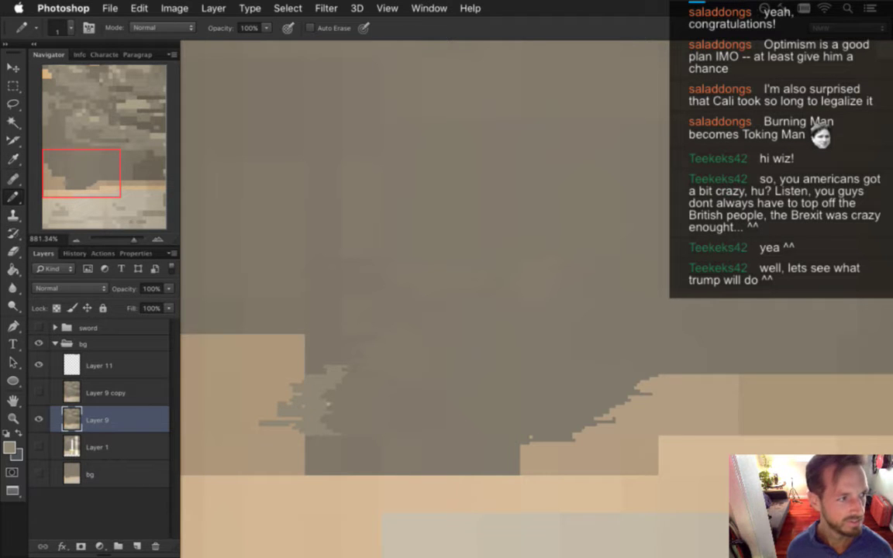
Sample the left ledge's tan and paint an irregular, jagged outline around its upper corner
alt+click(289, 365)
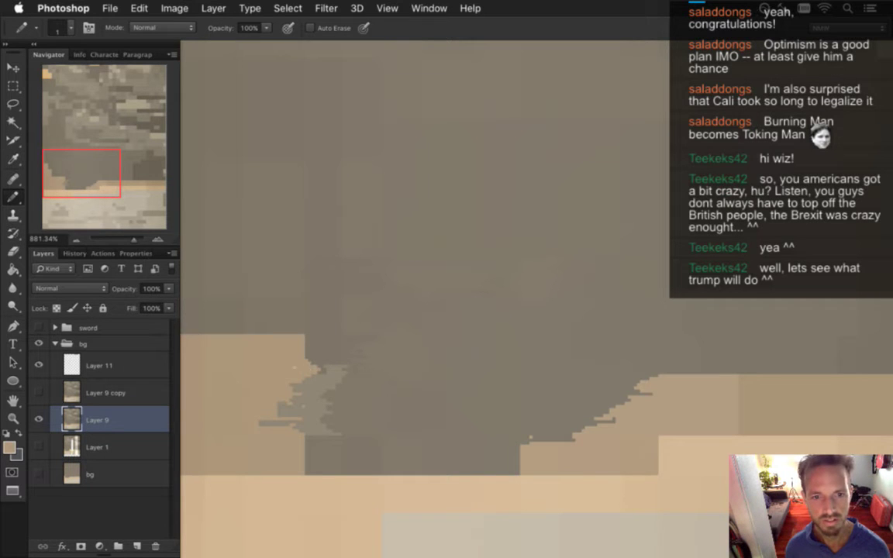
mouse_move(302, 359)
mouse_down()
mouse_move(320, 339)
mouse_move(275, 333)
mouse_move(286, 330)
mouse_up()
drag(289, 329, 279, 325)
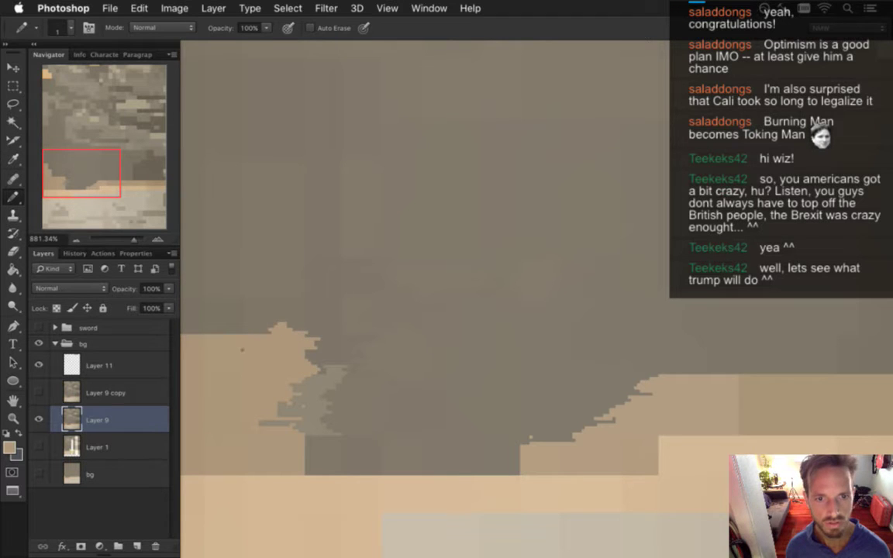
Sample the left ledge's lower tan, roughen its lower side edge, and extend a wavy underside onto the light ground strip
scroll(397, 381, down, 5)
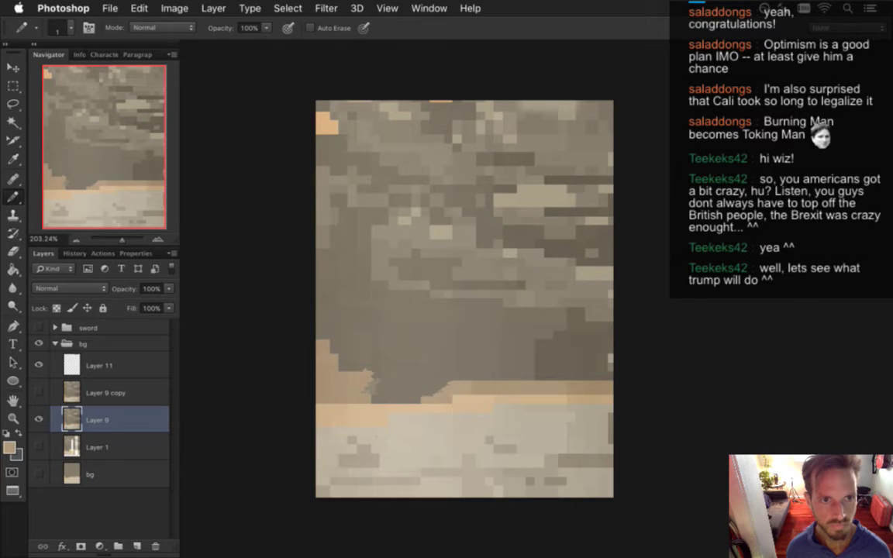
drag(360, 405, 413, 402)
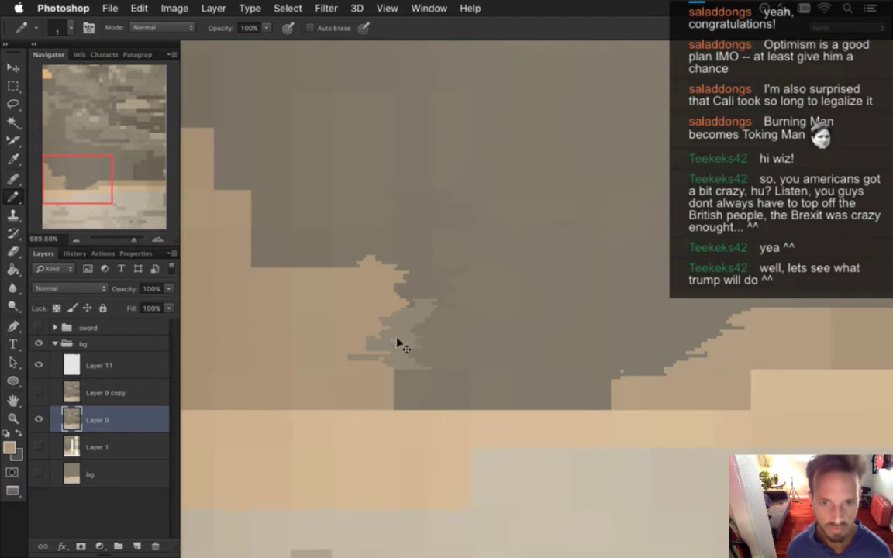
alt+click(380, 395)
mouse_move(396, 373)
mouse_down()
mouse_move(397, 398)
mouse_move(425, 406)
mouse_move(406, 414)
mouse_up()
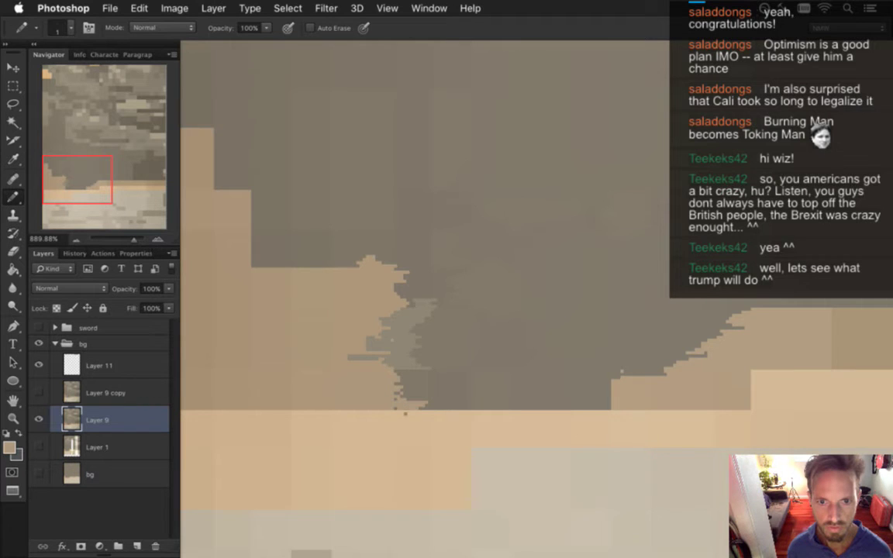
mouse_move(402, 426)
mouse_down()
mouse_move(352, 416)
mouse_move(303, 429)
mouse_move(296, 419)
mouse_move(336, 411)
mouse_move(286, 422)
mouse_up()
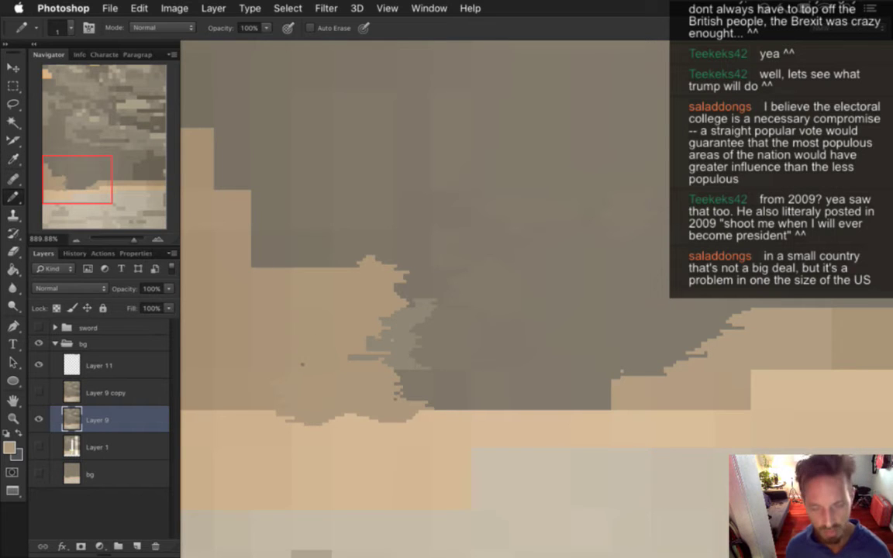
Blend the block seams inside the left ledge with sampled tans and continue its wavy underside toward the canvas edge
key(i)
click(275, 341)
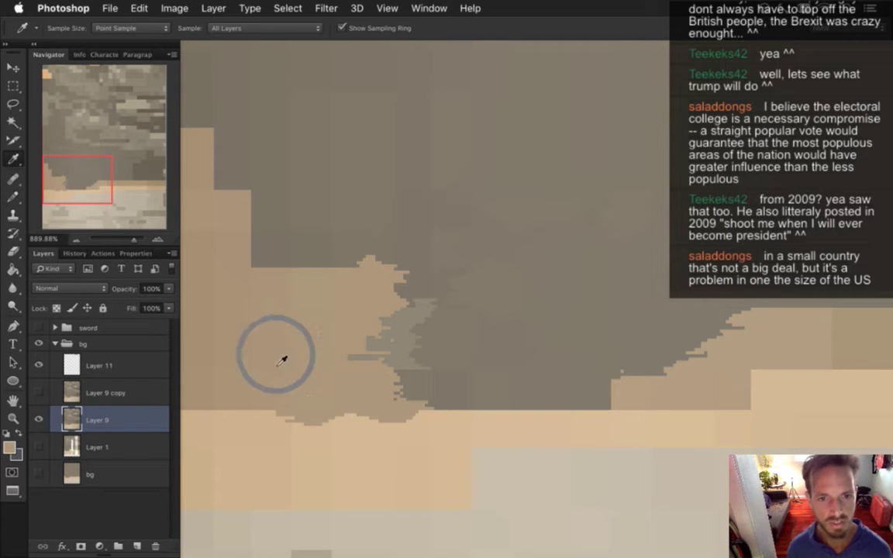
key(b)
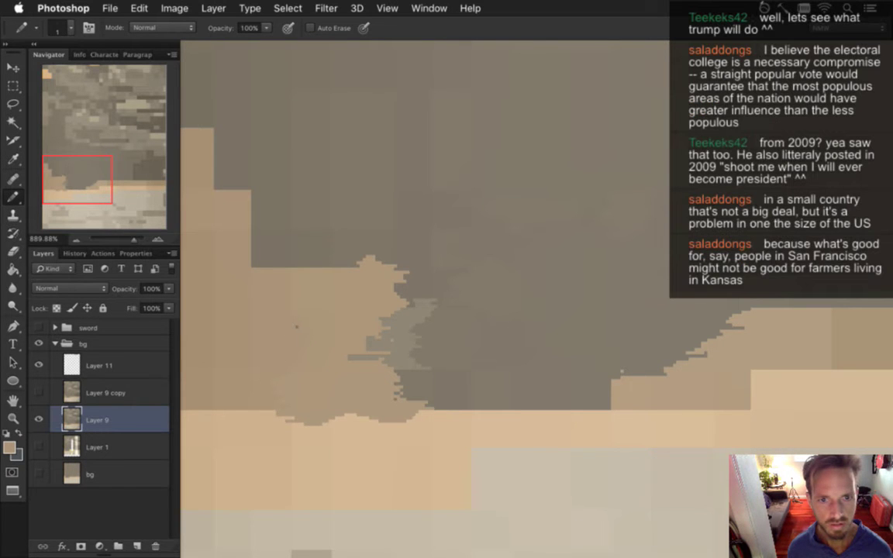
alt+click(252, 265)
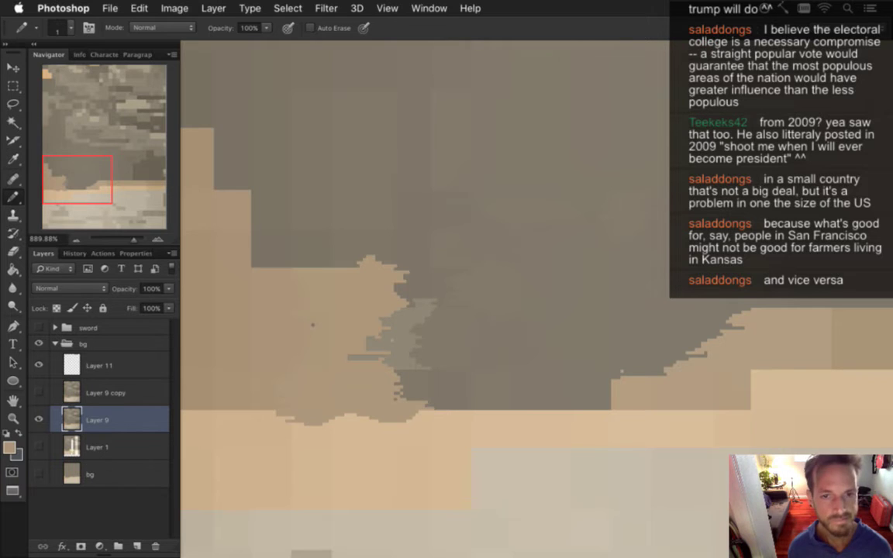
key(i)
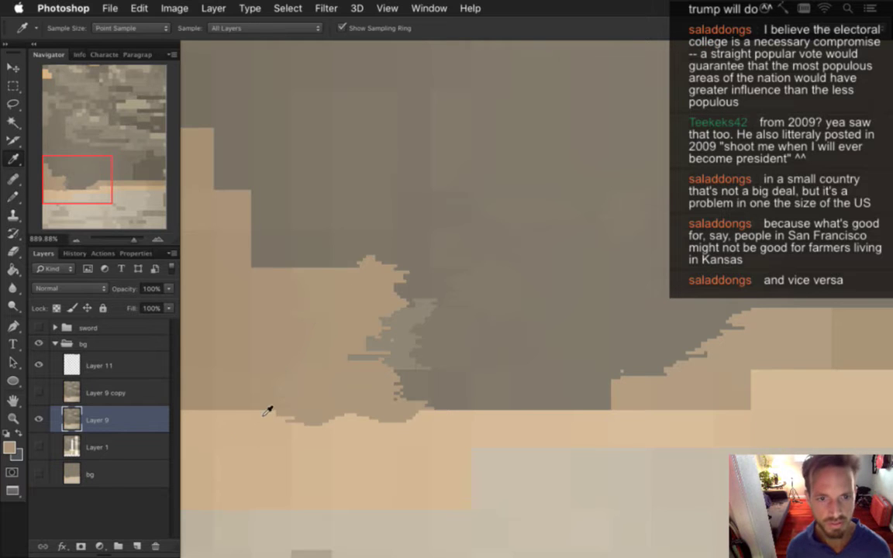
click(232, 360)
key(b)
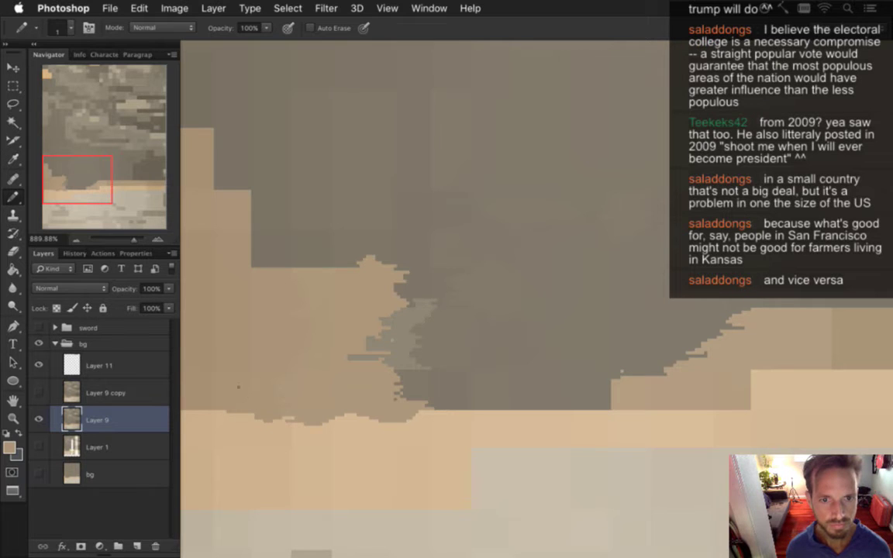
Sample the dark rock colours and paint an uneven lower rock edge over the light ground strip beside the left ledge
alt+click(454, 410)
drag(455, 413, 480, 414)
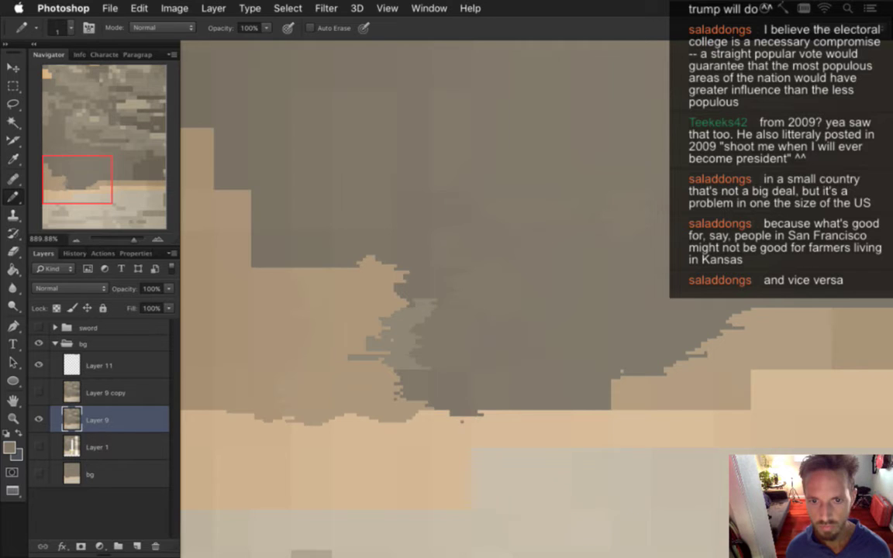
alt+click(496, 410)
drag(513, 412, 481, 413)
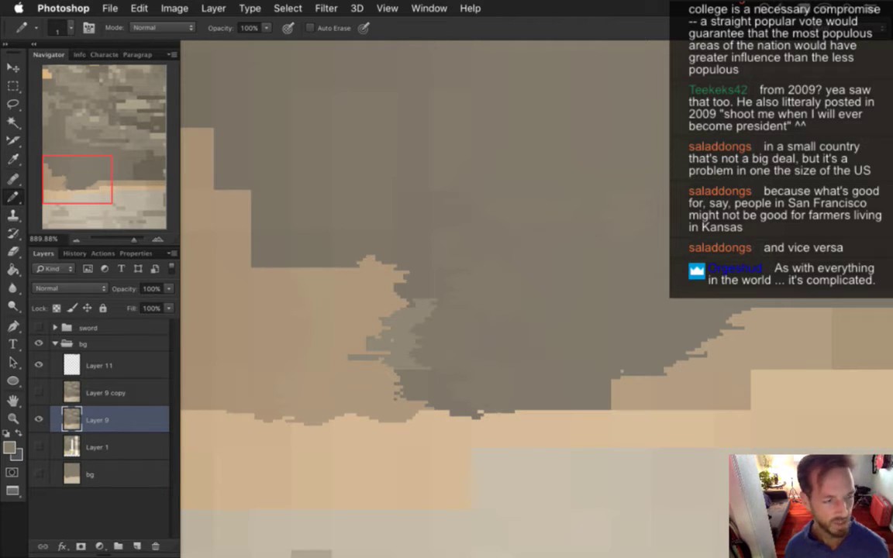
Sample the left ledge's lower tan and extend its ragged underside along the light ground strip beneath the dark rock
key(i)
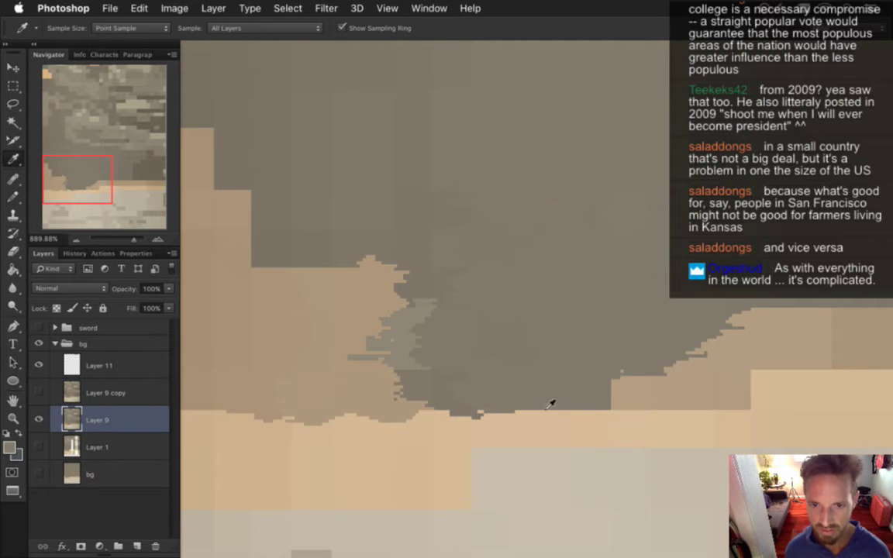
click(361, 369)
key(b)
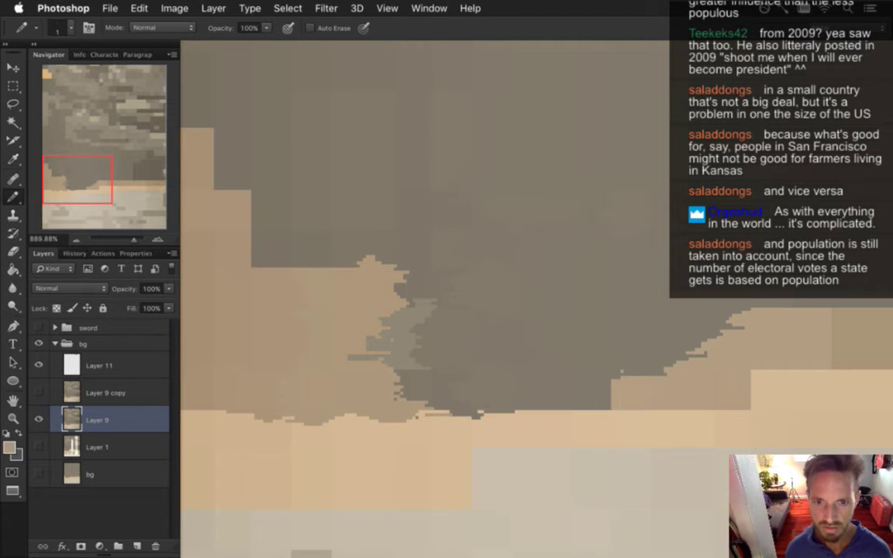
mouse_move(445, 421)
mouse_down()
mouse_move(513, 428)
mouse_move(477, 439)
mouse_move(503, 445)
mouse_move(465, 425)
mouse_move(479, 415)
mouse_up()
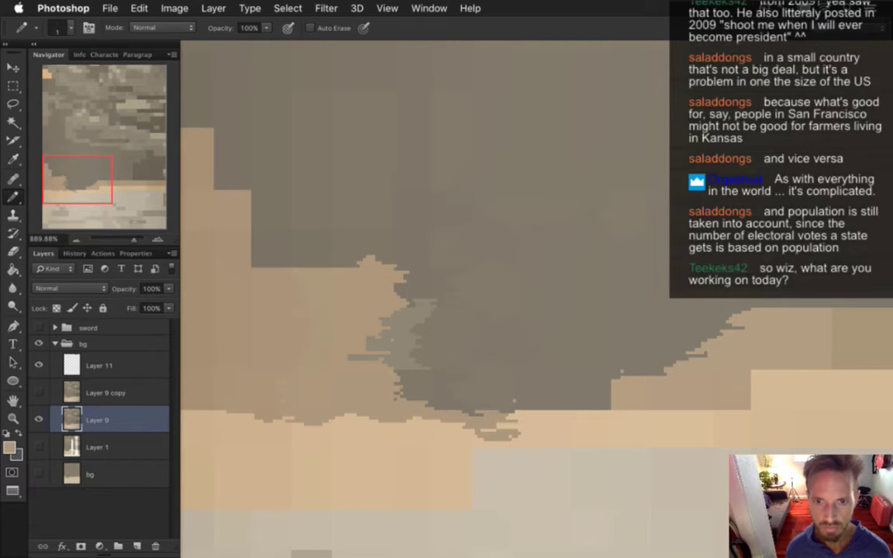
Sample the dark rock colour and, with the pencil enlarged to 6 px, paint over the lighter grey patch beside the left ledge
drag(508, 364, 416, 348)
scroll(416, 348, down, 1)
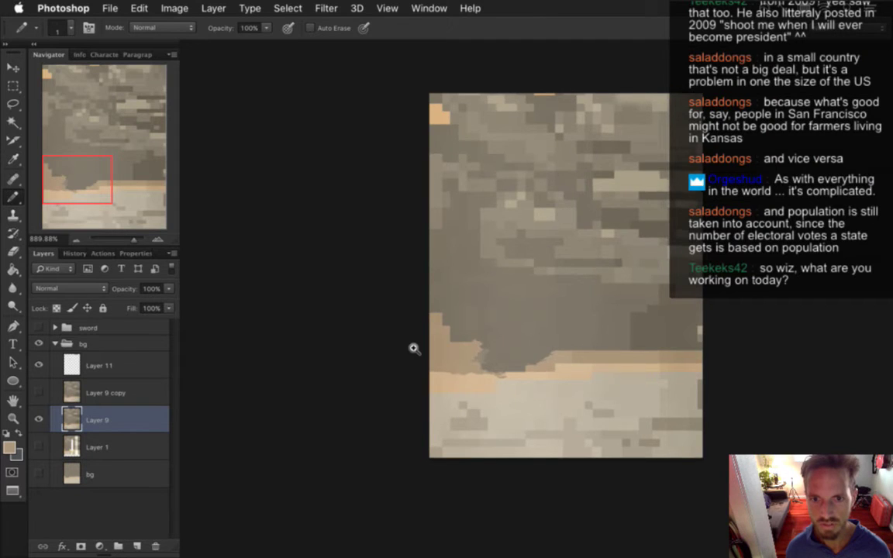
scroll(433, 351, up, 4)
scroll(467, 362, down, 2)
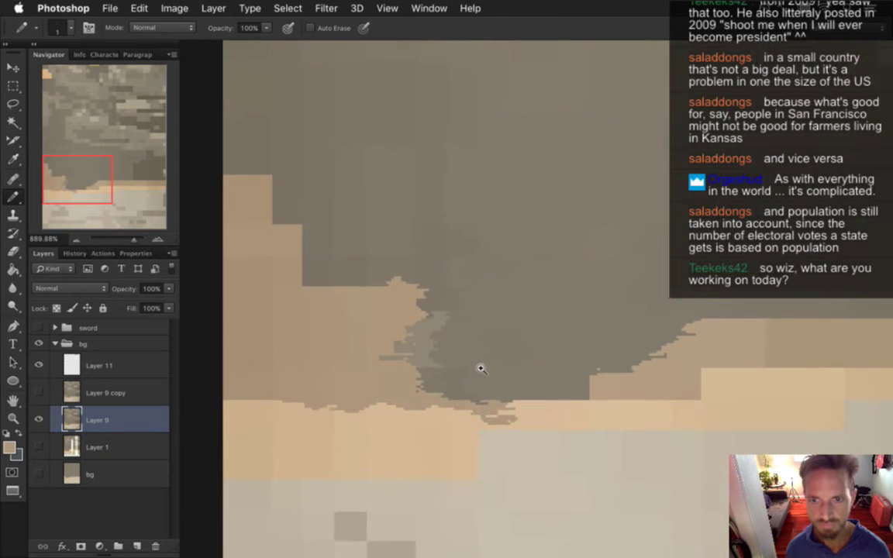
key(i)
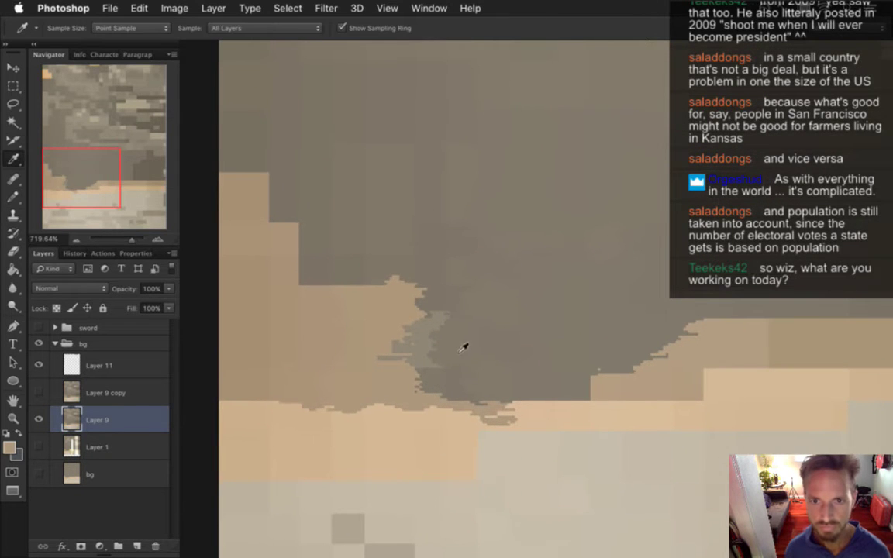
click(467, 343)
key(b)
key(bracketright)
key(bracketright)
key(bracketright)
key(bracketright)
key(bracketright)
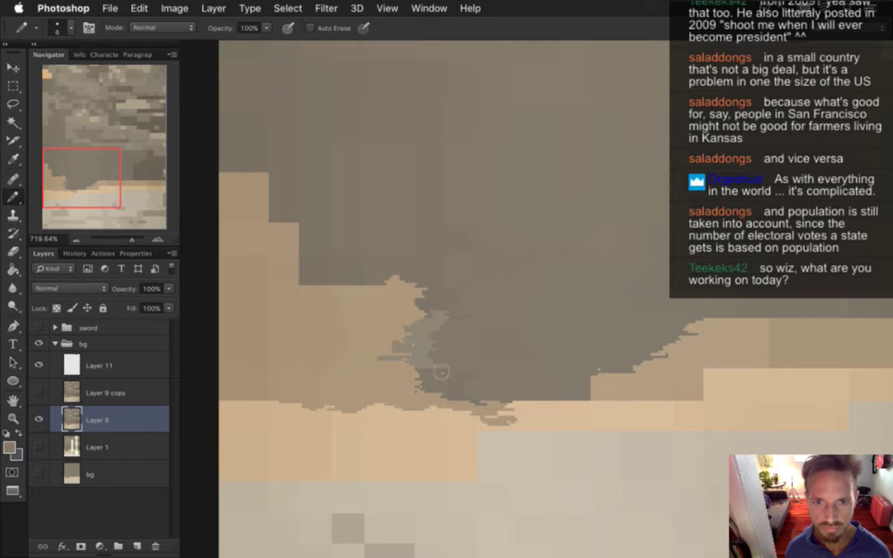
mouse_move(437, 322)
mouse_down()
mouse_move(444, 362)
mouse_move(428, 353)
mouse_move(427, 373)
mouse_move(416, 359)
mouse_move(442, 313)
mouse_up()
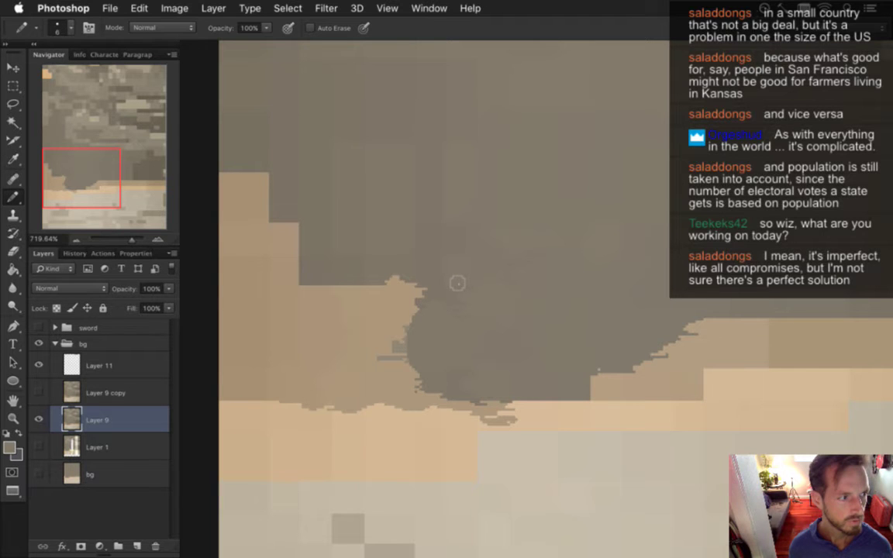
Sample the left ledge's tan, smooth its lower side edge, and cover the grey notch using a larger 8 px pencil
key(i)
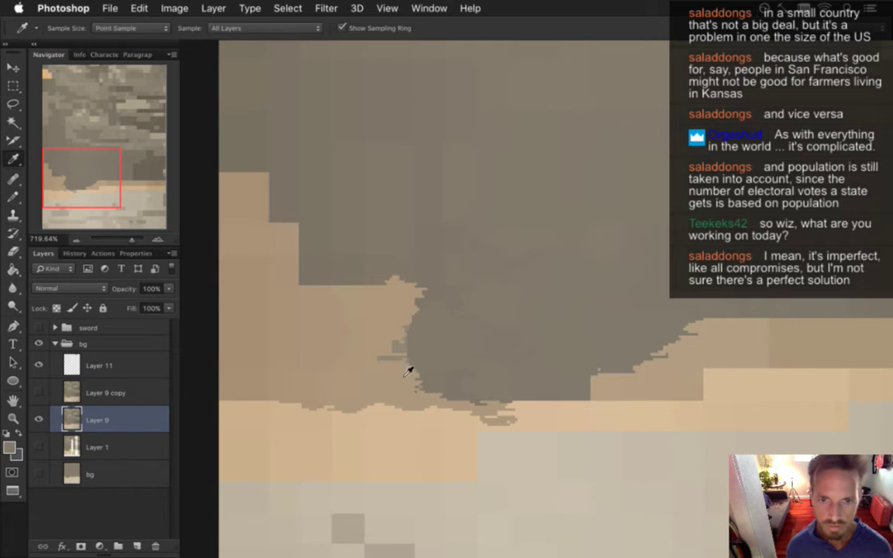
click(405, 399)
key(b)
drag(422, 385, 426, 390)
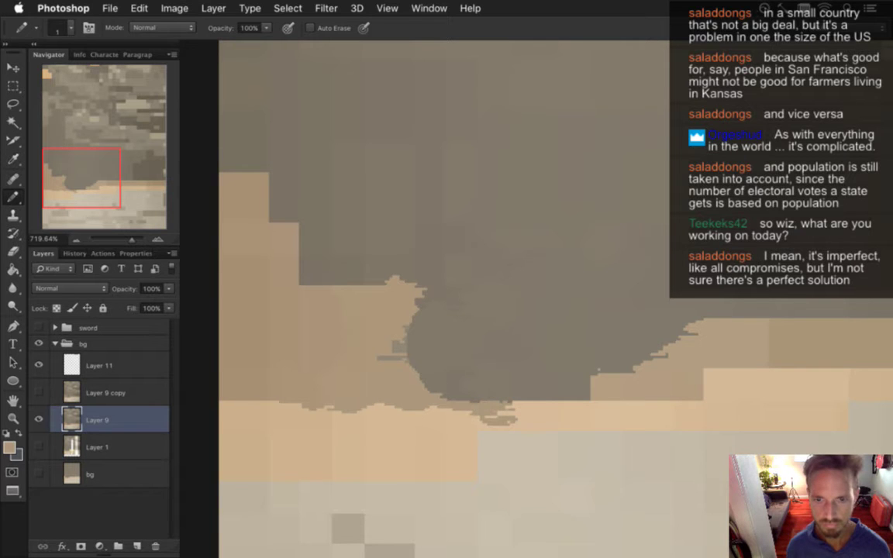
alt+click(404, 381)
key(])
key(bracketright)
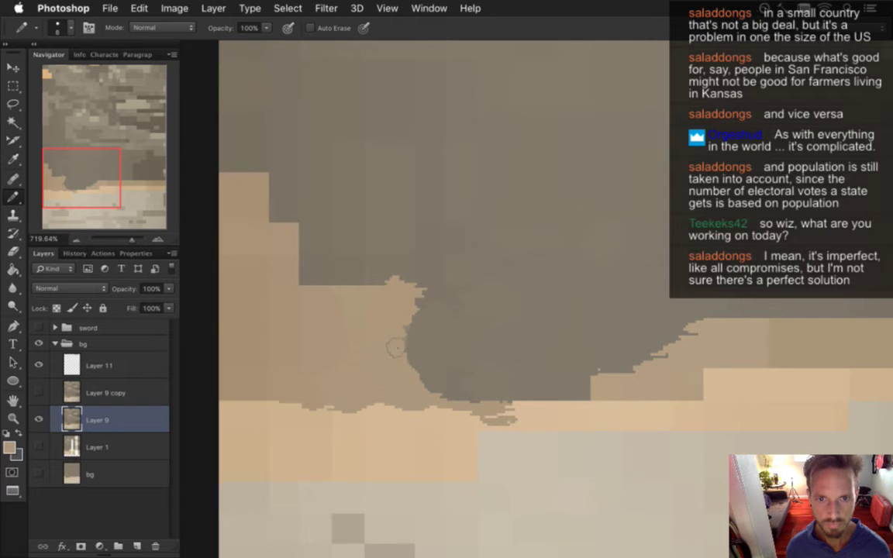
Refine the left ledge's side curve and fill out its protruding upper corner with a 1 px pencil, using sampled rock and tan colours
alt+click(425, 356)
key(bracketleft)
key(bracketleft)
key(bracketleft)
key(bracketleft)
key(bracketleft)
key(bracketleft)
key(bracketleft)
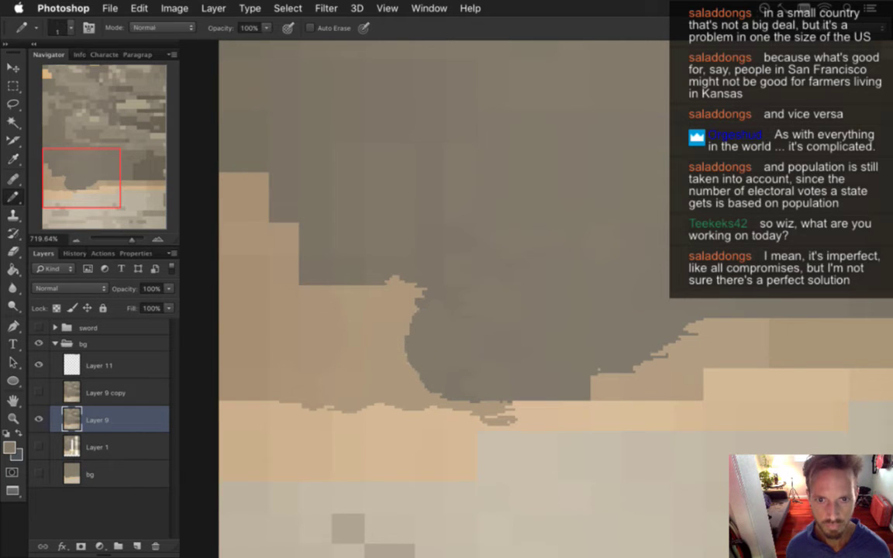
alt+click(399, 310)
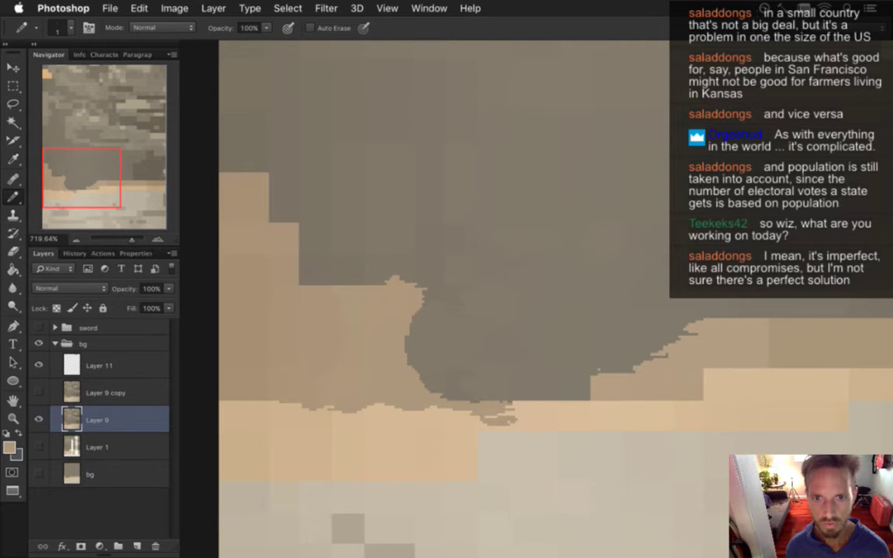
drag(398, 284, 419, 282)
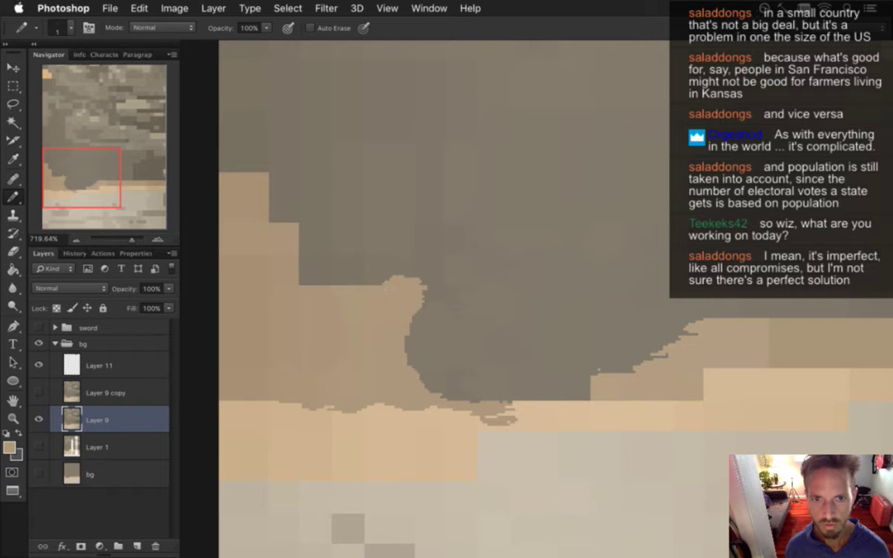
Sample the dark rock colours and use a 2 px pencil to reshape the rock's lower edge and soften the right ledge's block corner
alt+click(495, 388)
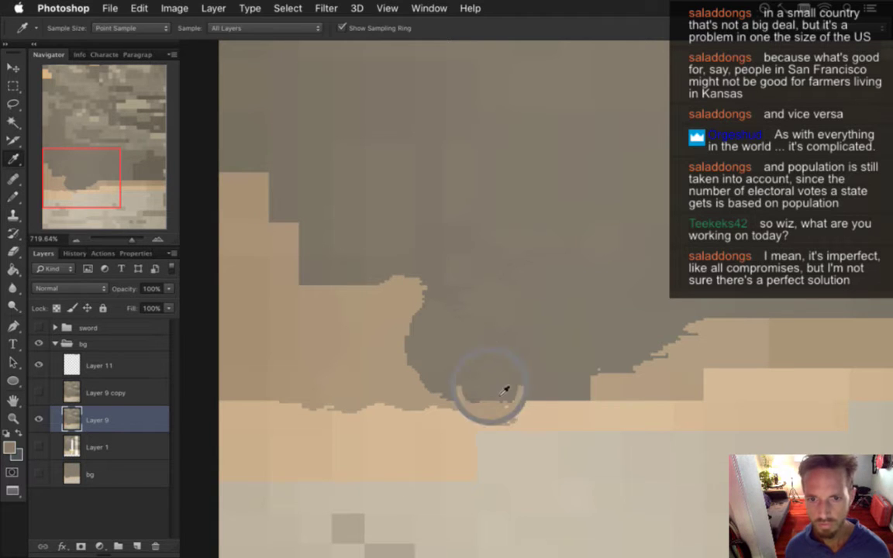
key(bracketright)
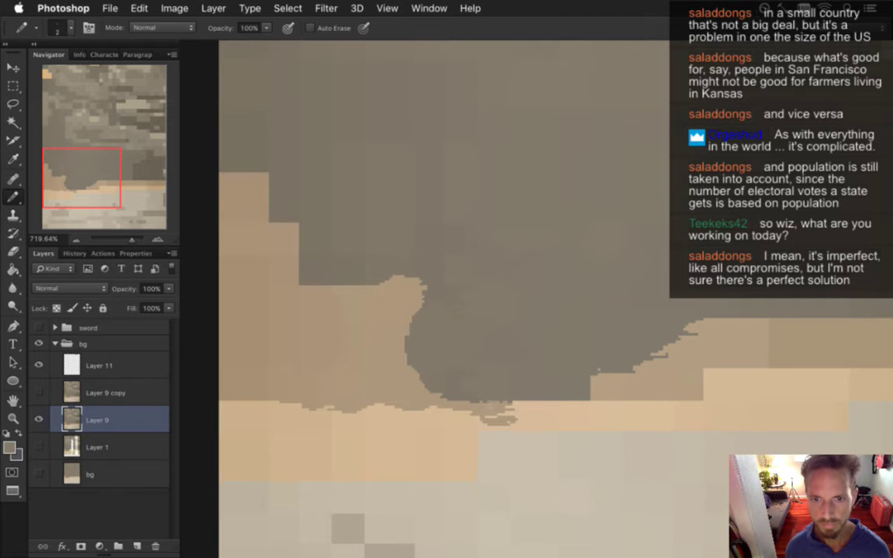
alt+click(546, 387)
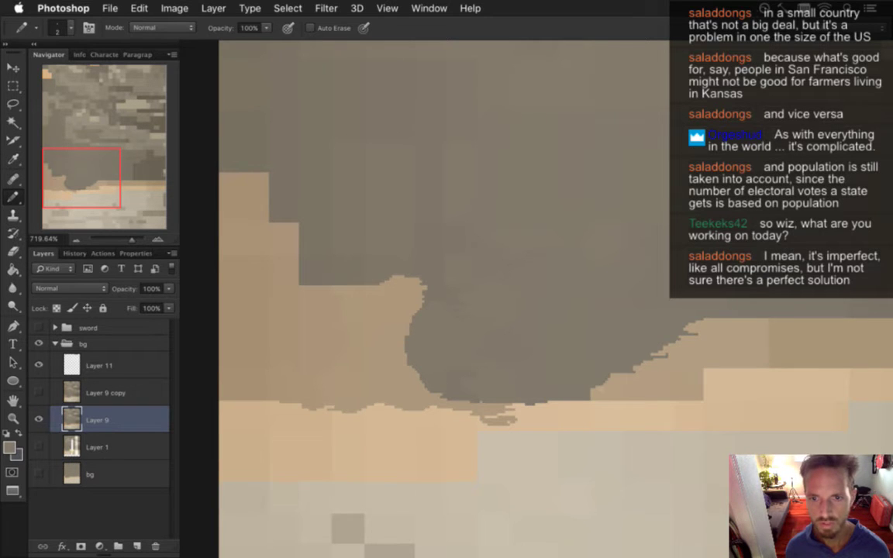
Sample the ledge tan and paint a continuous, irregular tan band beneath the dark rock, joining the left and right ledges
key(i)
key(b)
mouse_move(507, 423)
mouse_down()
mouse_move(521, 415)
mouse_move(514, 421)
mouse_up()
mouse_move(568, 417)
mouse_down()
mouse_move(567, 407)
mouse_move(540, 408)
mouse_up()
click(591, 408)
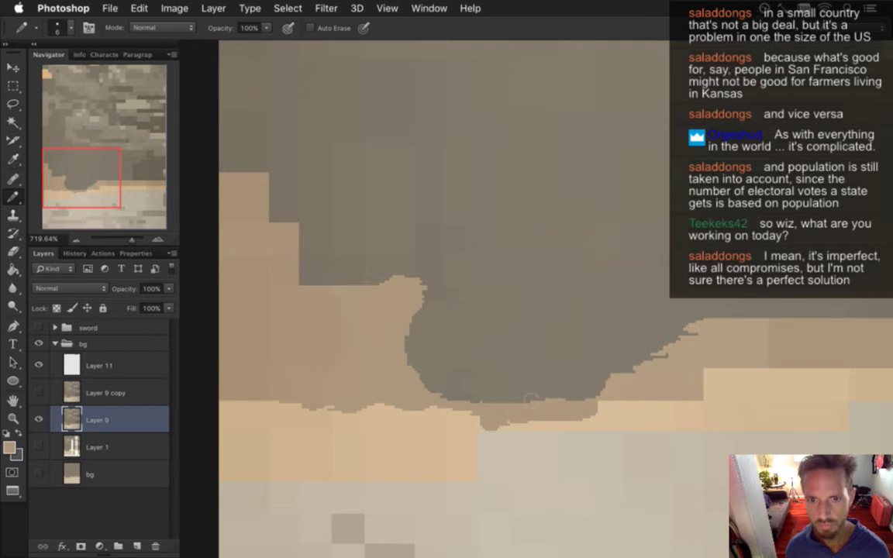
mouse_move(472, 419)
mouse_down()
mouse_move(426, 416)
mouse_move(477, 428)
mouse_up()
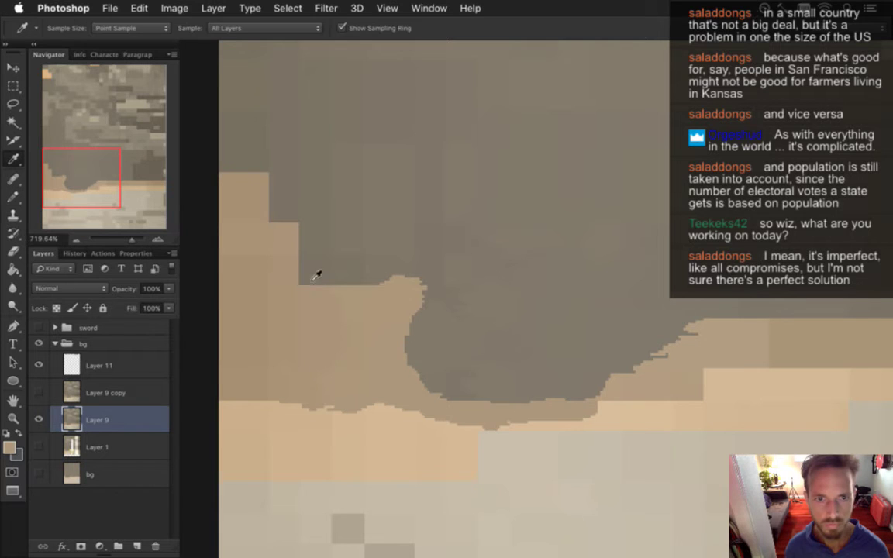
Reshape the left ledge's stepped upper blocks into an irregular slope up to the canvas edge, alternating sampled tan and dark rock colours
mouse_move(302, 273)
mouse_down()
mouse_move(304, 290)
mouse_move(318, 284)
mouse_up()
drag(359, 319, 323, 318)
scroll(318, 314, down, 2)
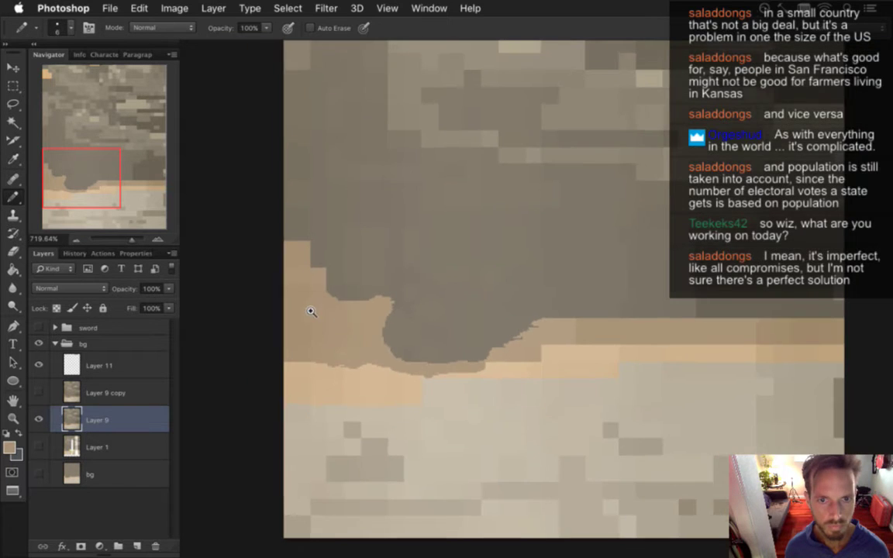
key(i)
scroll(352, 321, down, 2)
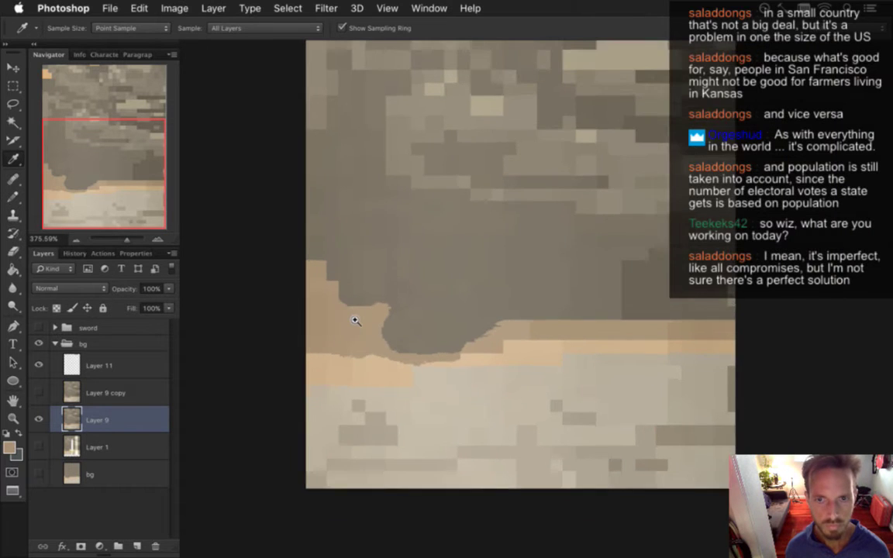
key(b)
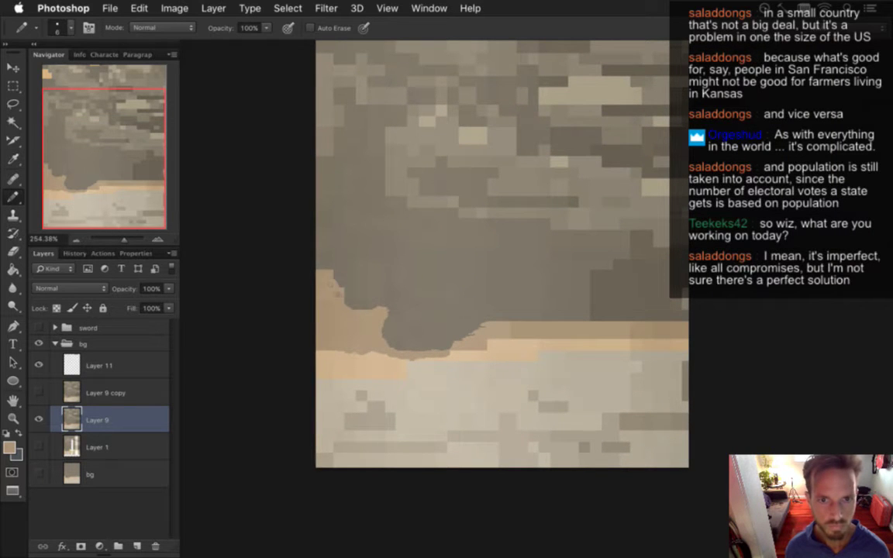
alt+click(323, 276)
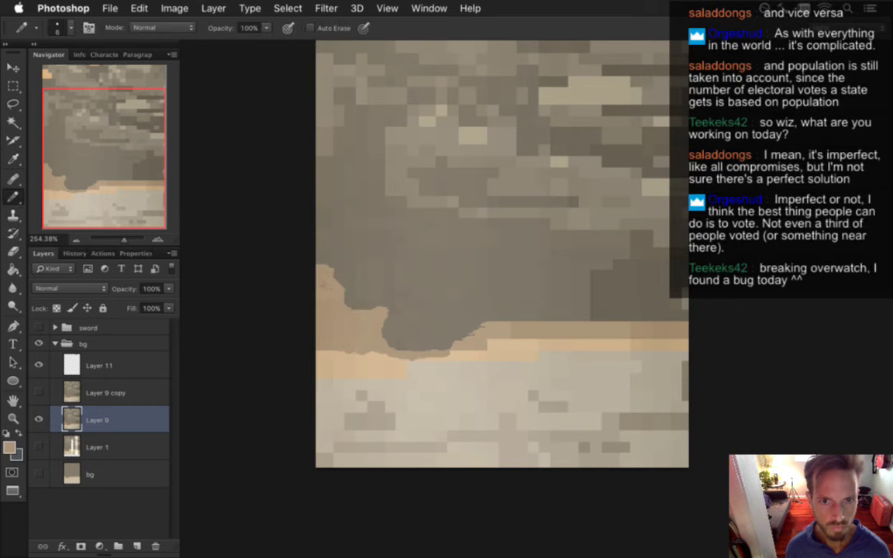
alt+click(362, 295)
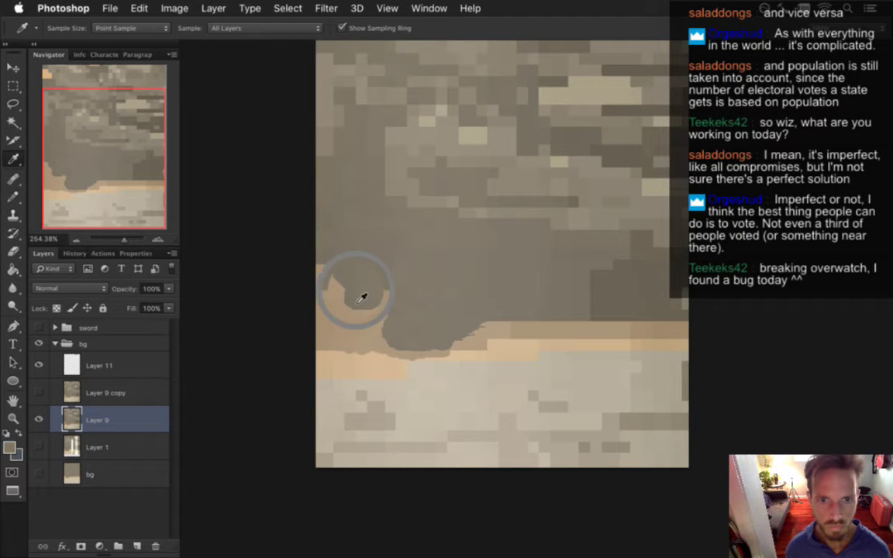
alt+click(357, 295)
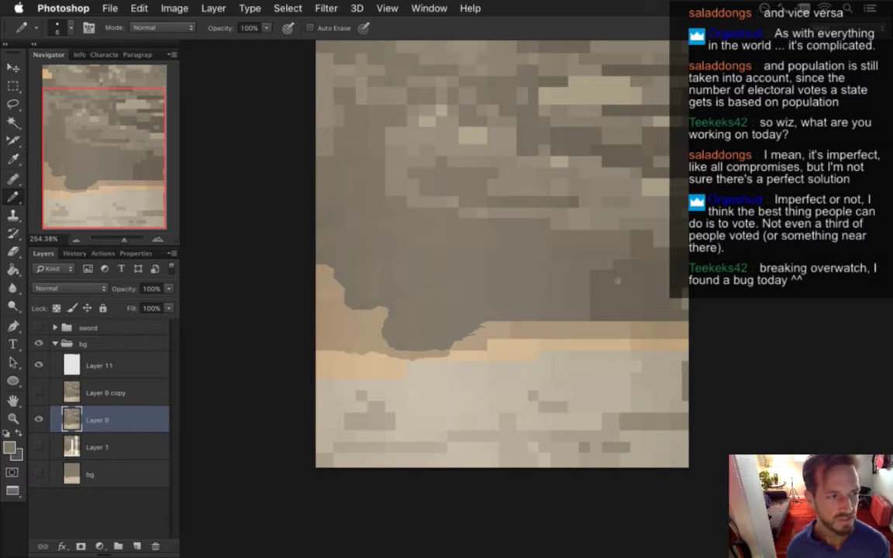
Switch to Chrome and search Google for "voting turnout"
mouse_move(890, 101)
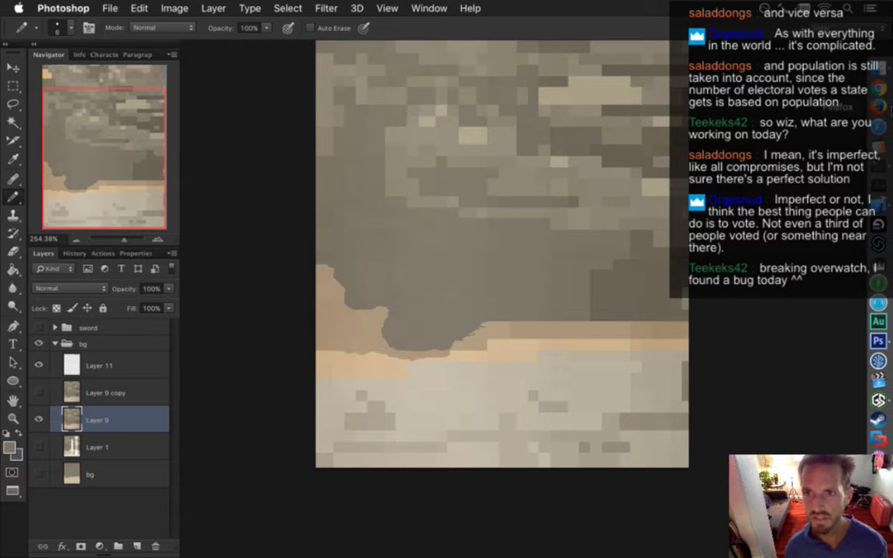
click(885, 88)
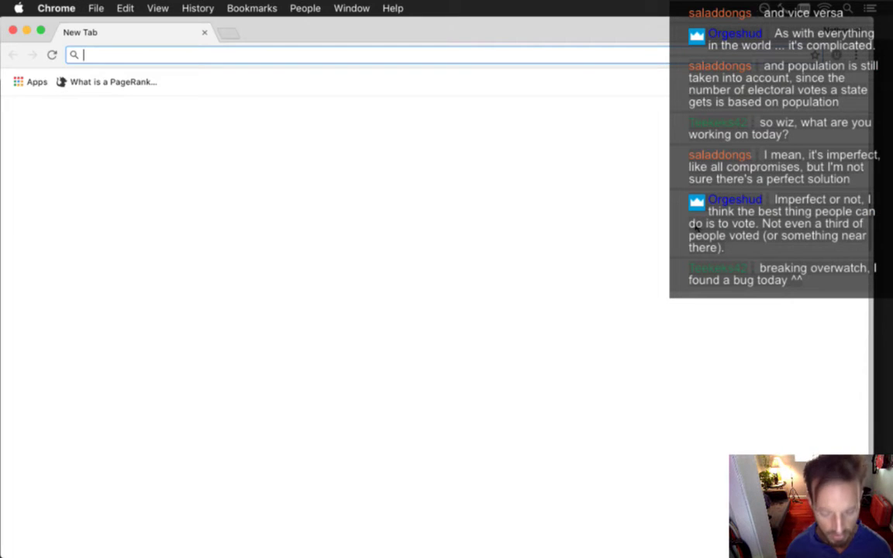
text(vot)
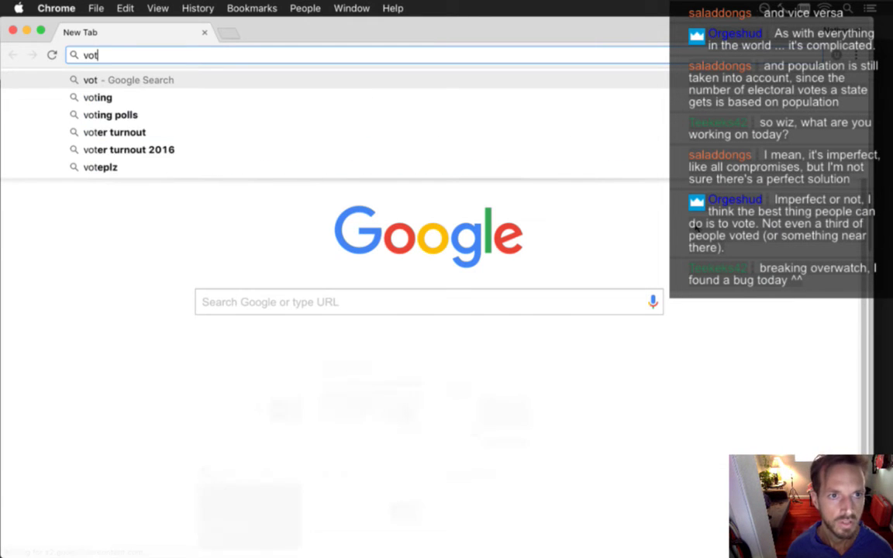
text(ing tu)
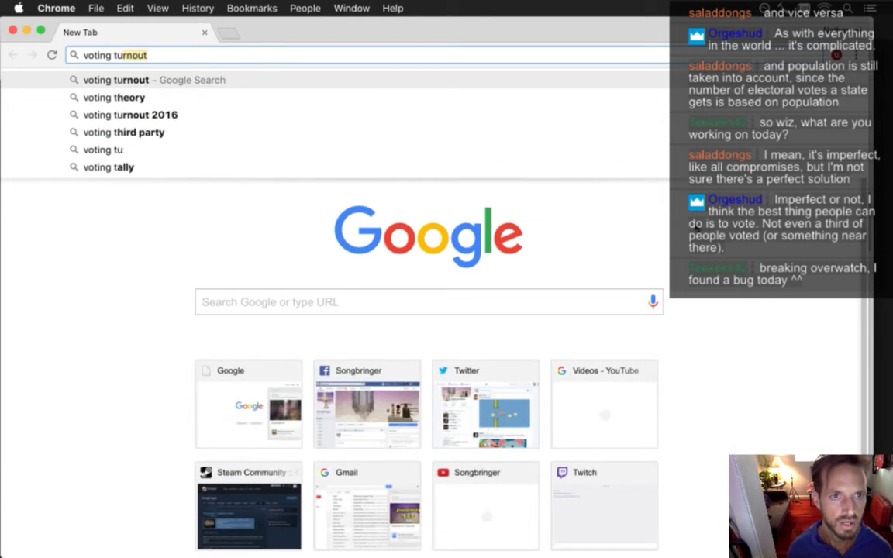
key(Return)
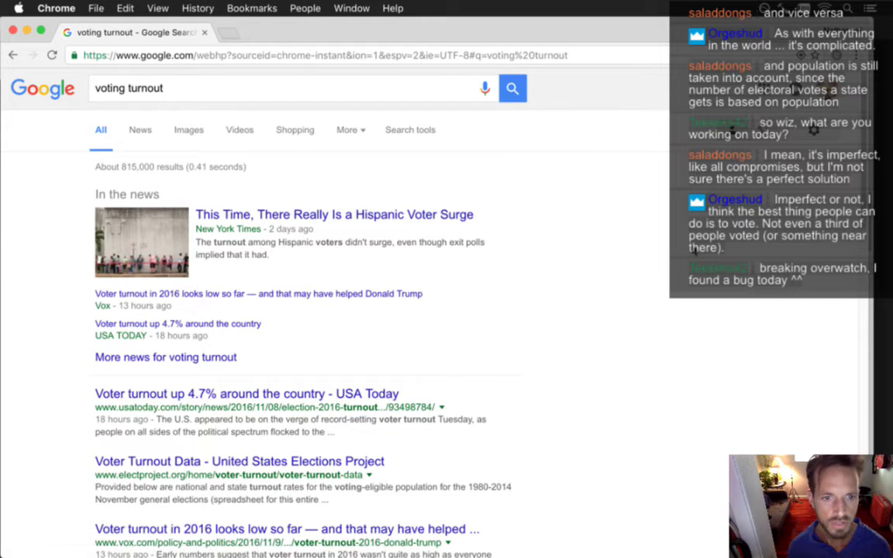
Look through the search results and open the Wikipedia article "Voter turnout"
mouse_move(869, 147)
mouse_down()
mouse_move(865, 172)
mouse_move(876, 145)
mouse_up()
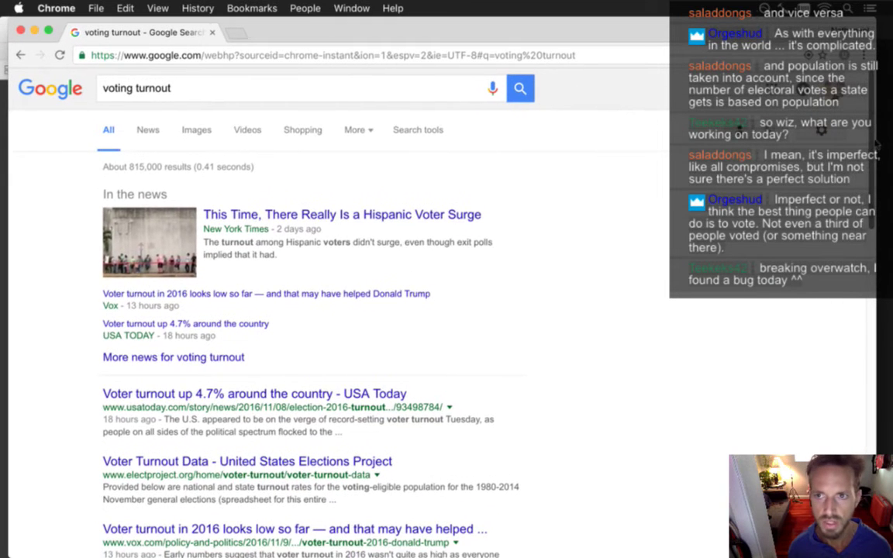
scroll(310, 310, down, 5)
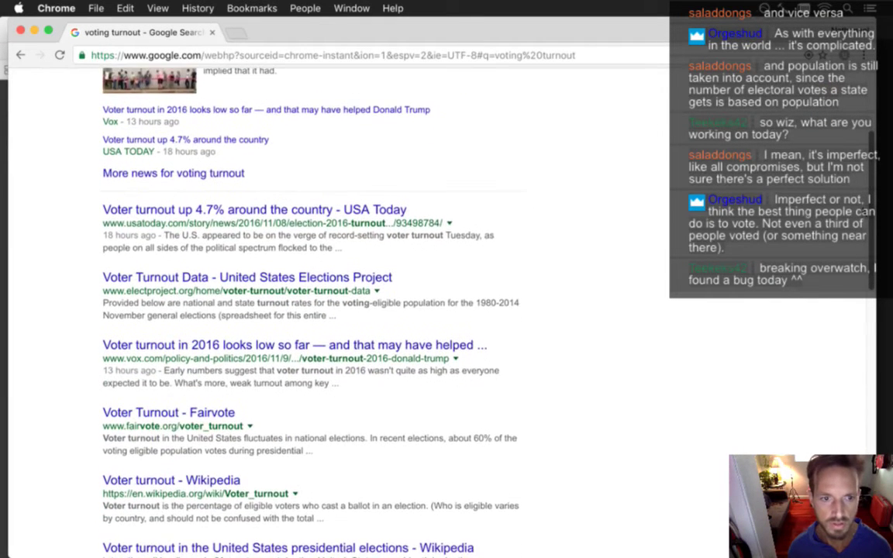
scroll(310, 310, down, 3)
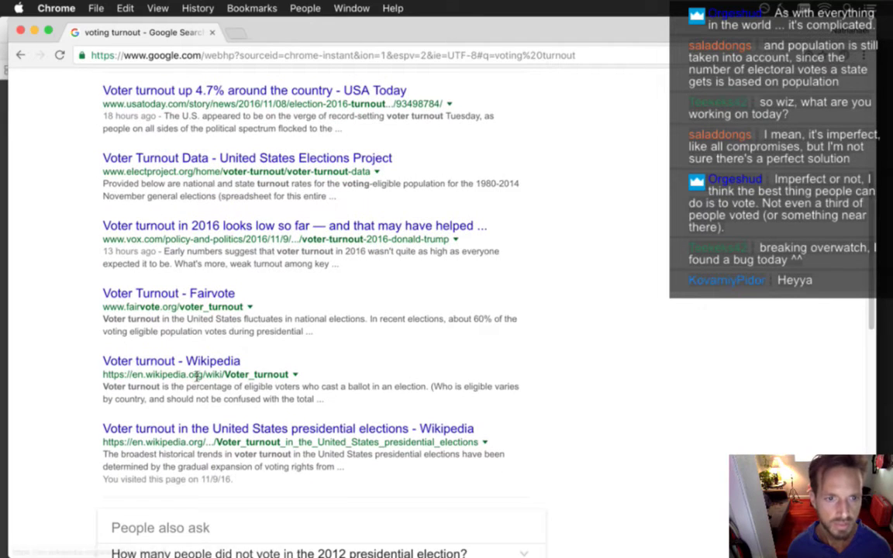
click(203, 363)
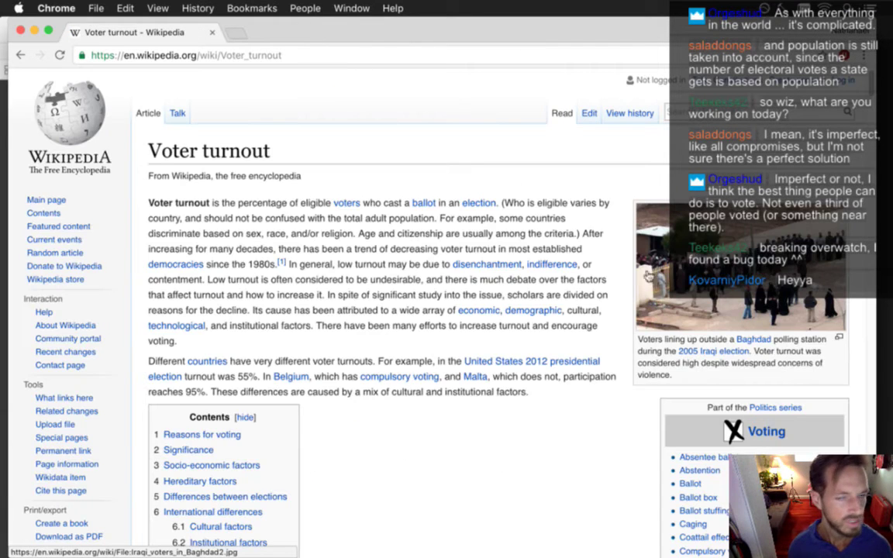
Look through the Voter turnout article for the turnout by country, briefly visiting the linked United States article
scroll(388, 310, down, 20)
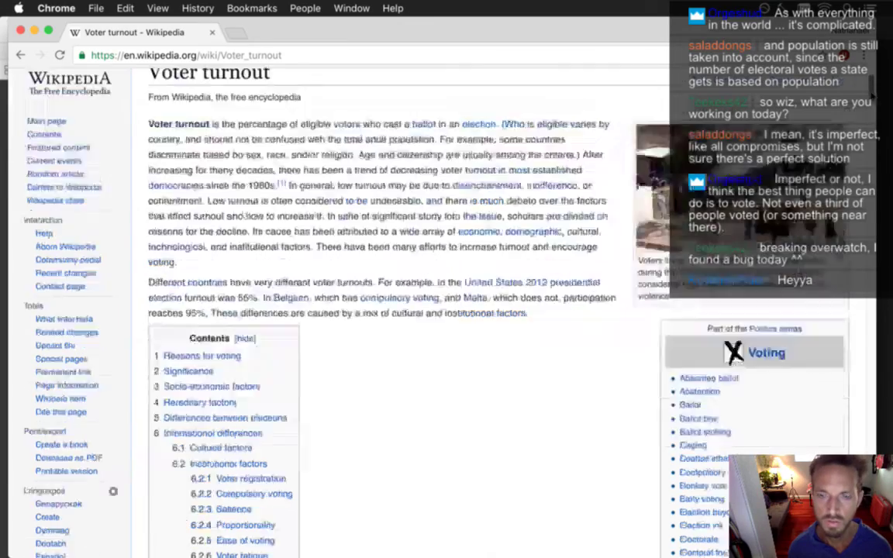
scroll(387, 310, down, 15)
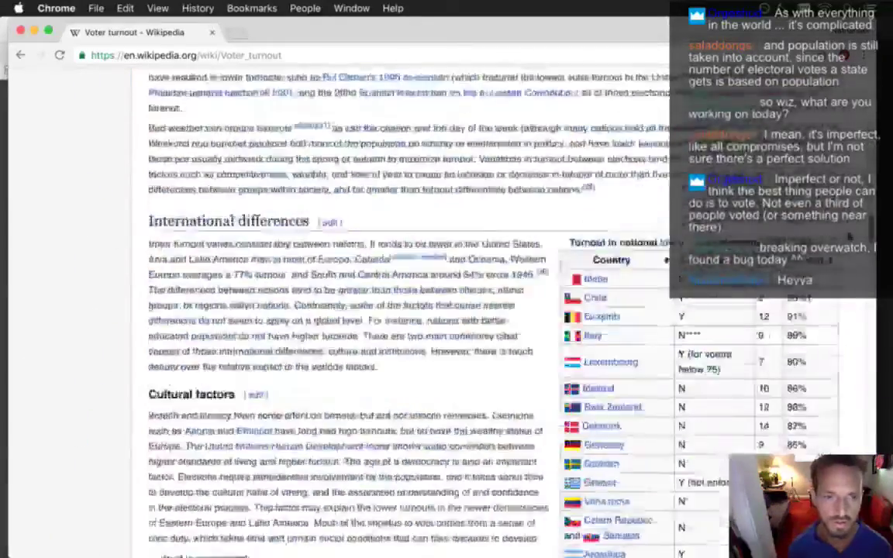
scroll(848, 236, up, 5)
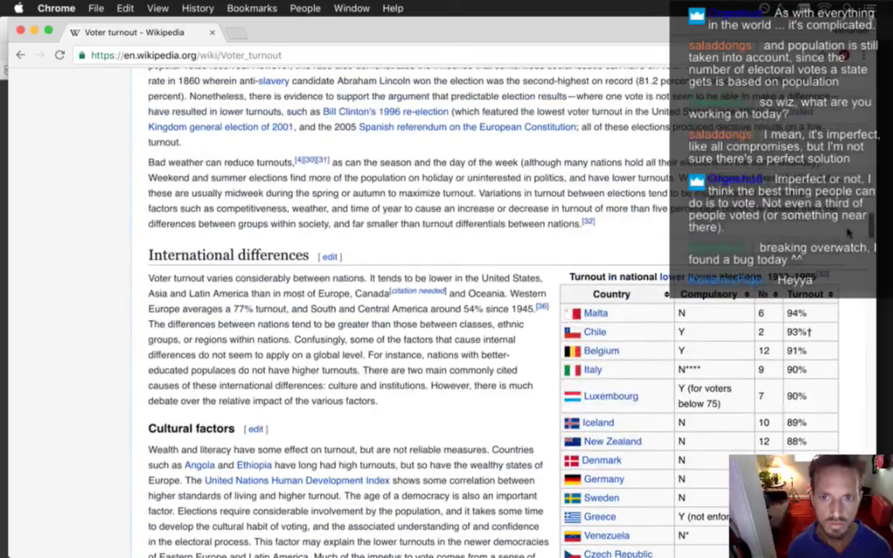
scroll(848, 233, up, 20)
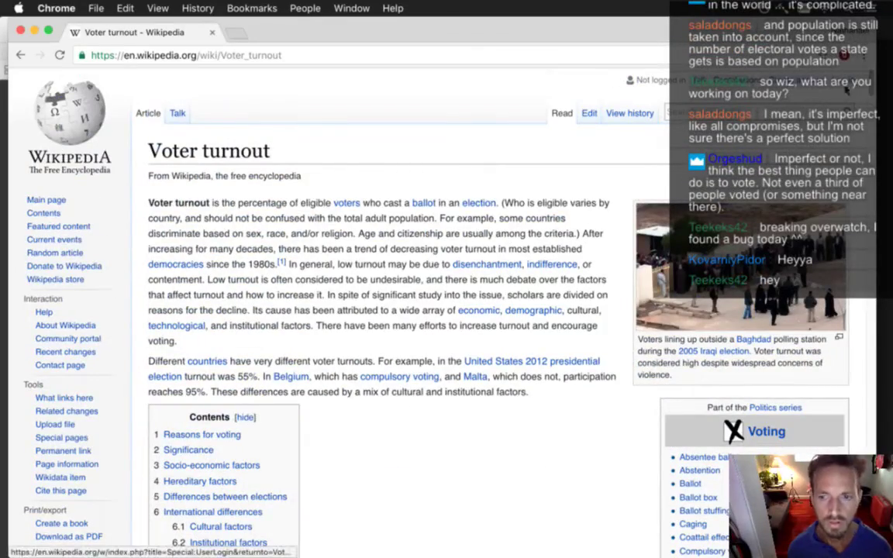
scroll(848, 232, down, 10)
scroll(848, 233, down, 15)
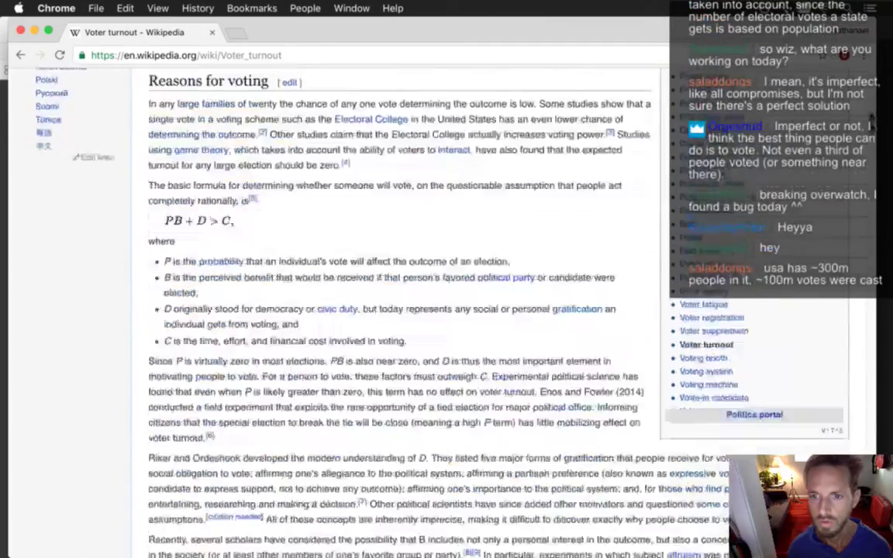
scroll(848, 232, up, 4)
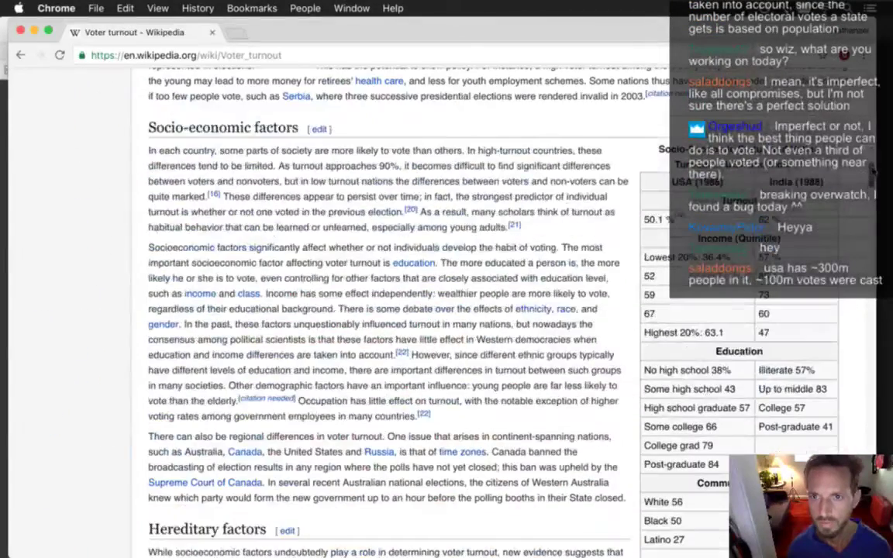
scroll(868, 202, down, 15)
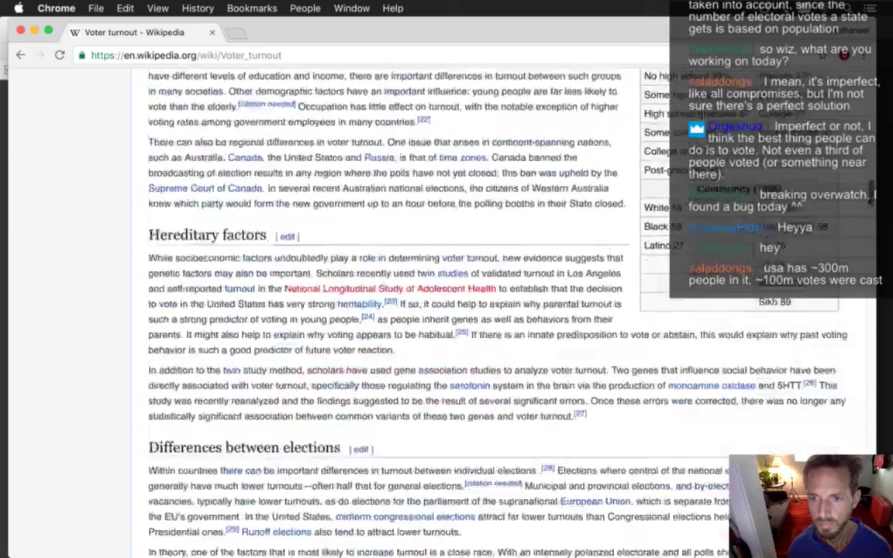
scroll(865, 233, down, 15)
scroll(862, 255, up, 5)
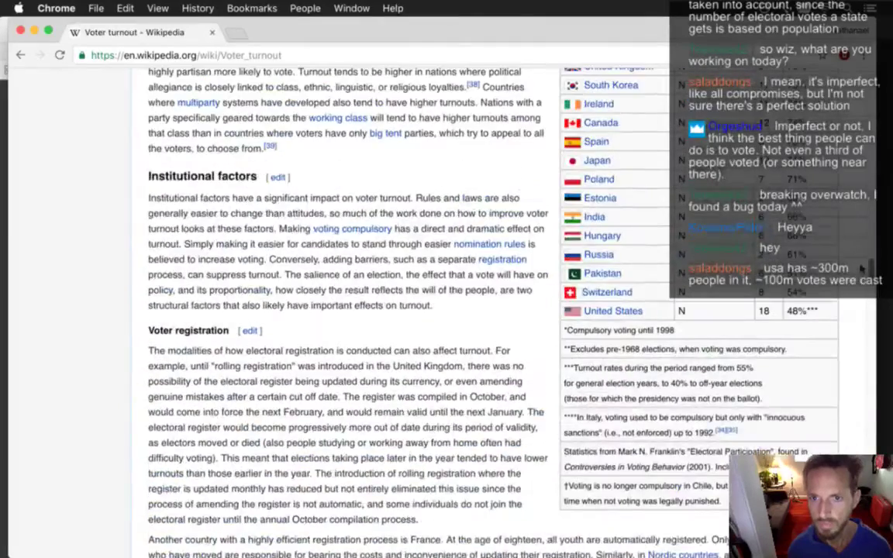
click(613, 333)
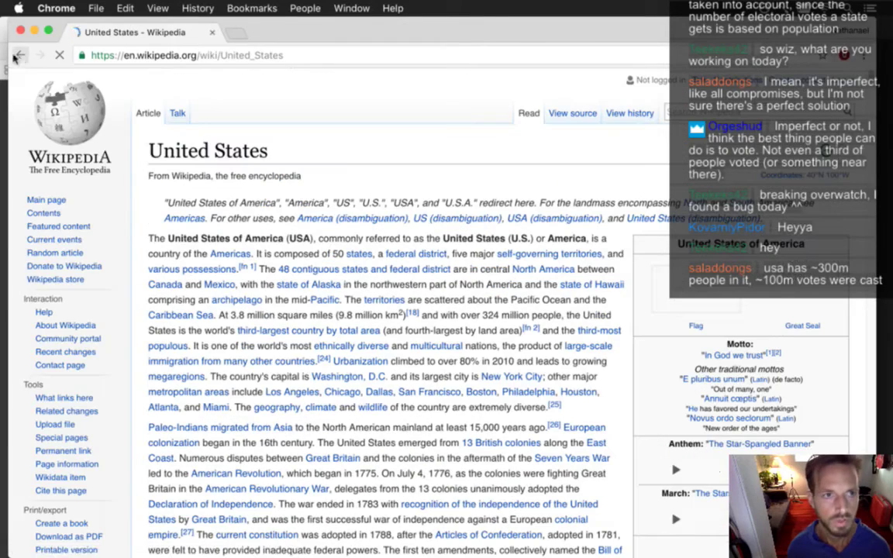
click(22, 55)
Search for "voting turnout usa wikipedia" and open the Wikipedia article on voter turnout in United States presidential elections
click(147, 55)
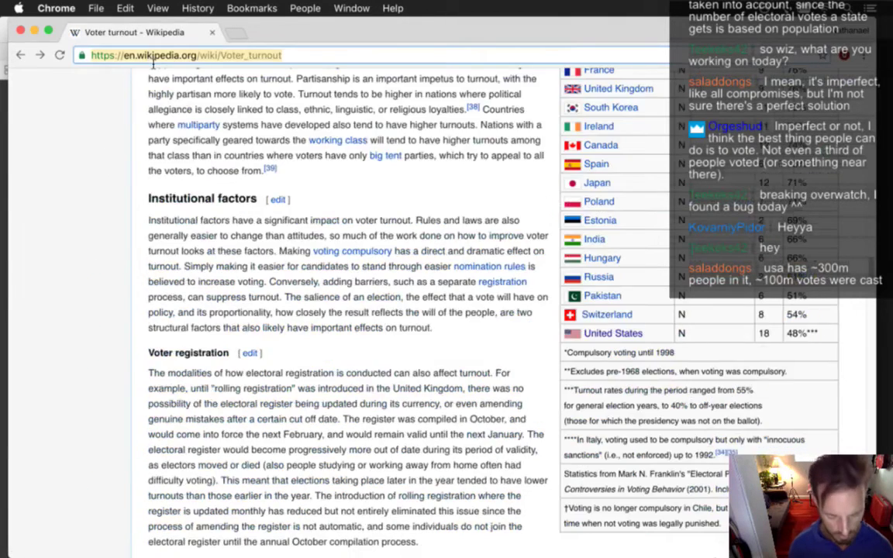
text(voting turnout usa)
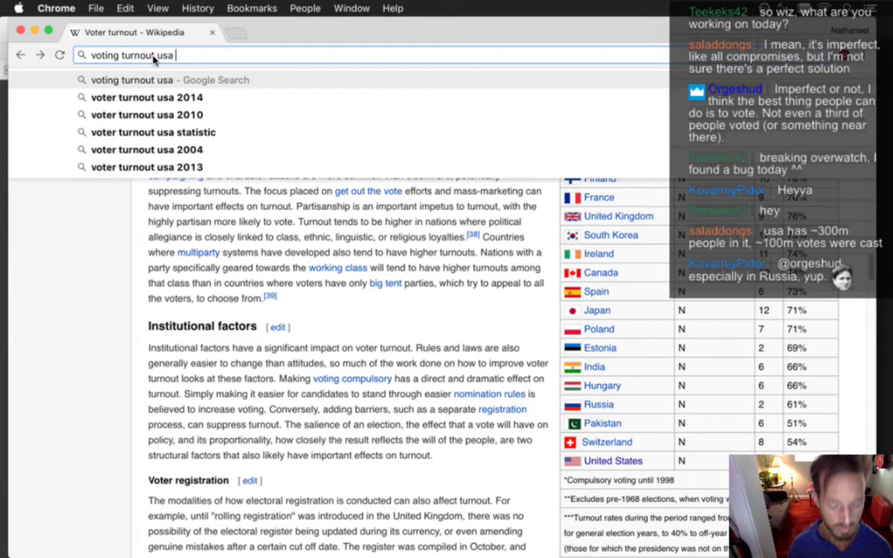
text( wikipedia)
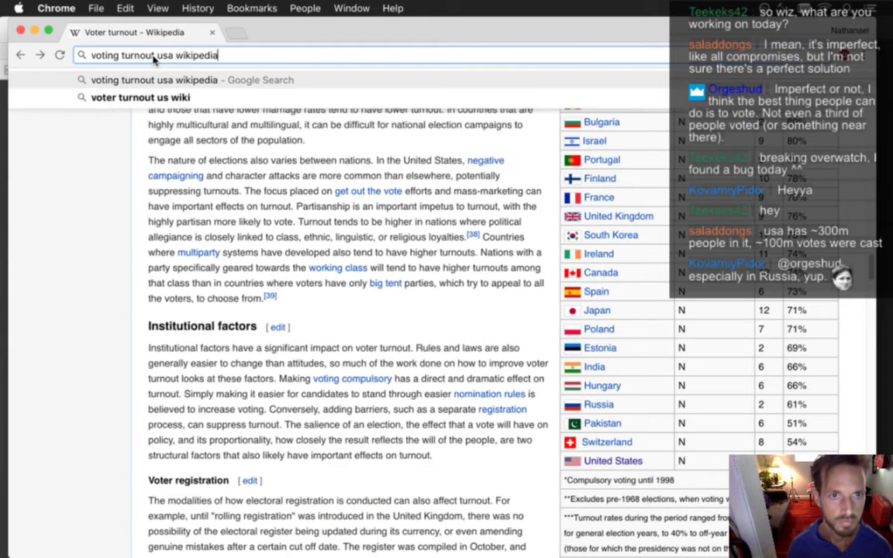
key(Return)
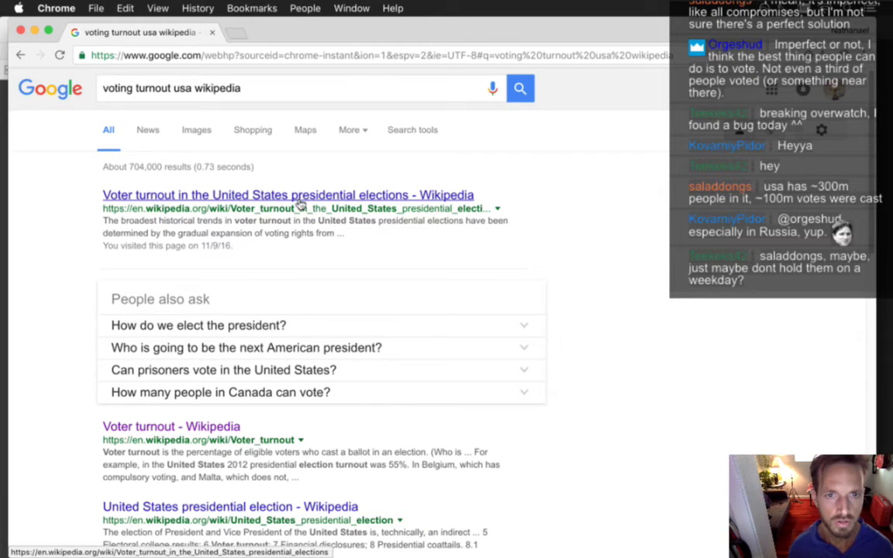
click(273, 194)
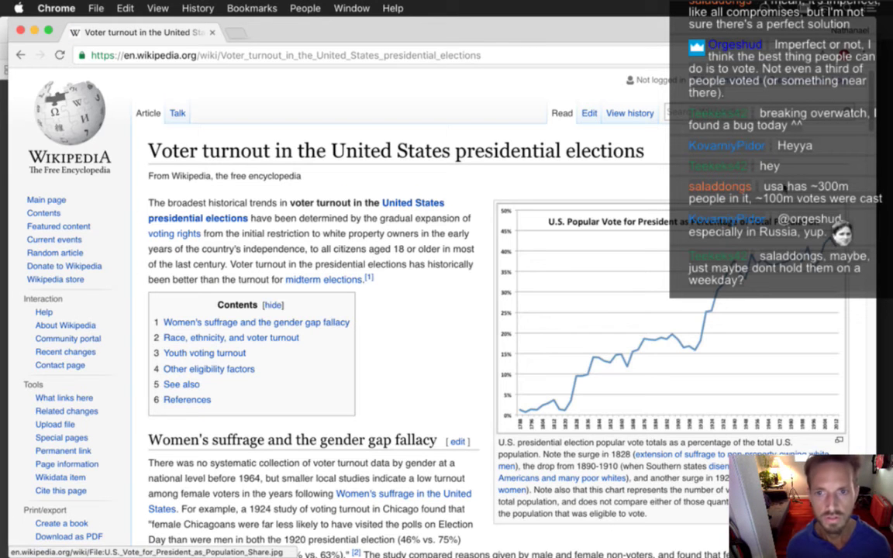
Examine the article's turnout table by election year, comparing the voting-age population, votes and percentage in the 2012 and 2016 rows
scroll(843, 154, down, 5)
scroll(460, 310, down, 15)
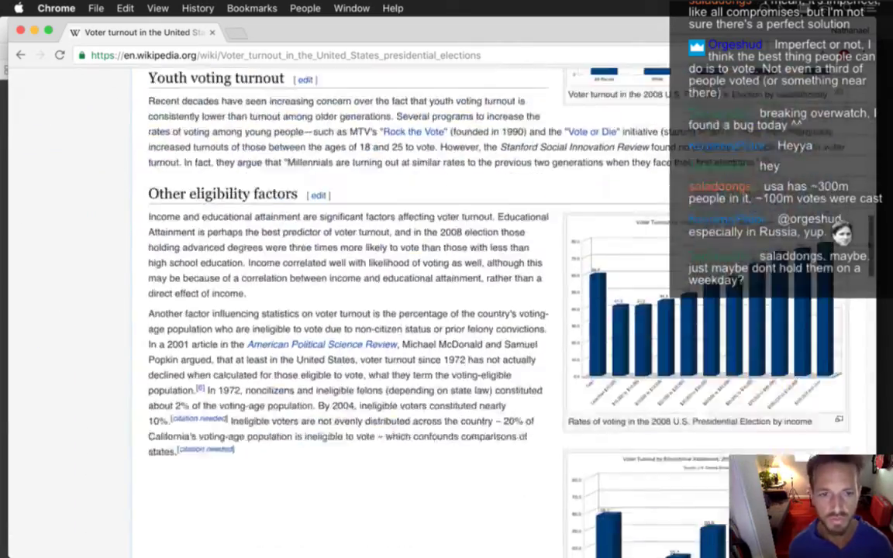
drag(871, 248, 873, 424)
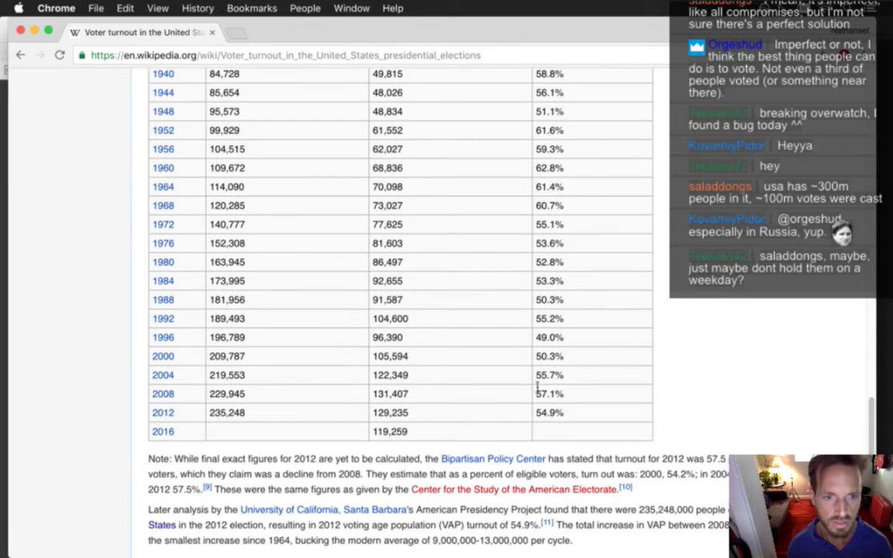
drag(219, 413, 246, 414)
drag(534, 413, 565, 414)
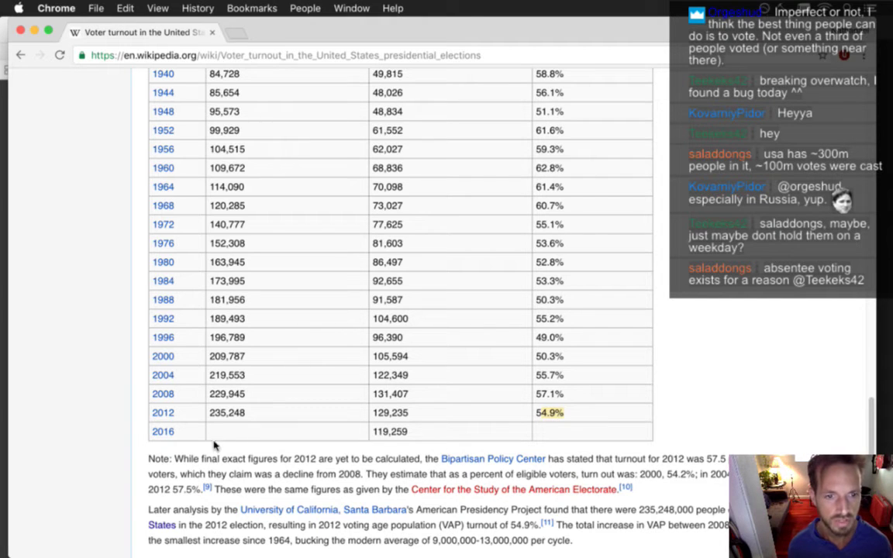
drag(371, 432, 408, 432)
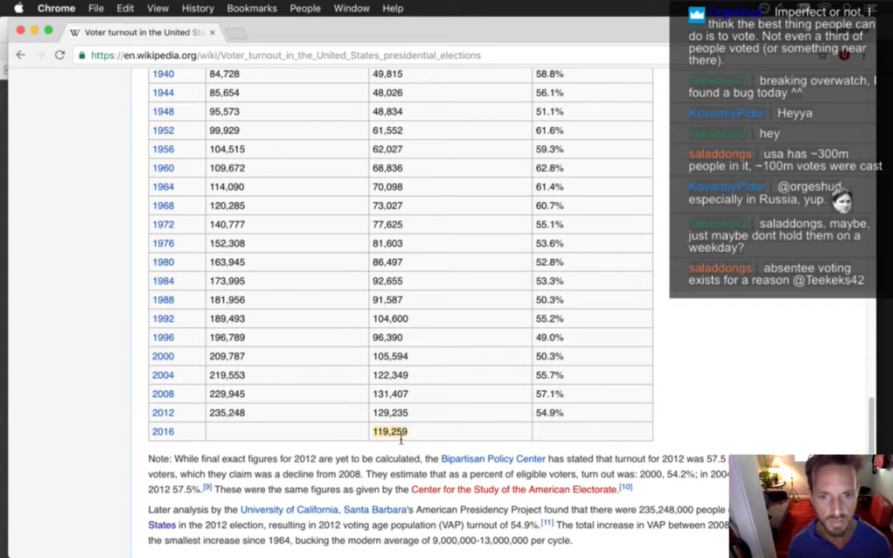
click(210, 423)
drag(211, 418, 232, 418)
click(239, 428)
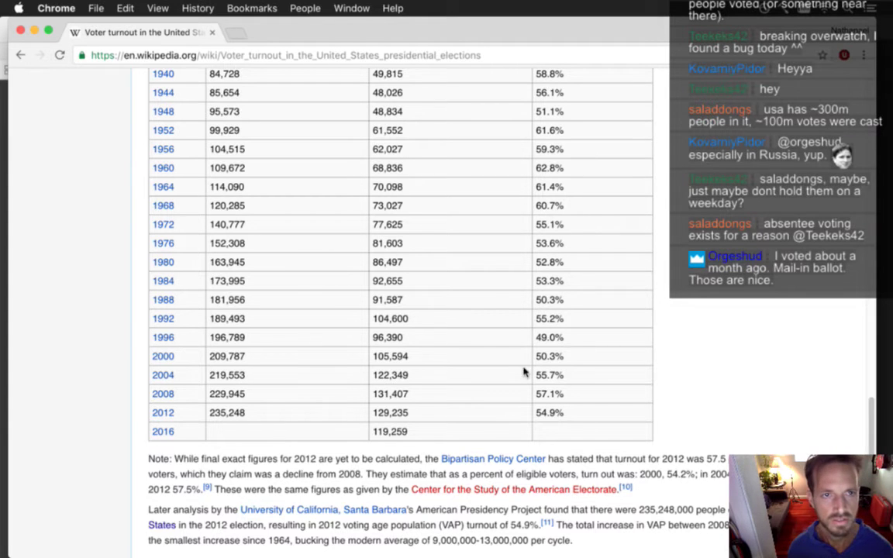
Switch back to Photoshop and extend the dark rock's lower edge irregularly over the tan band as far as the darker right block
key(super+h)
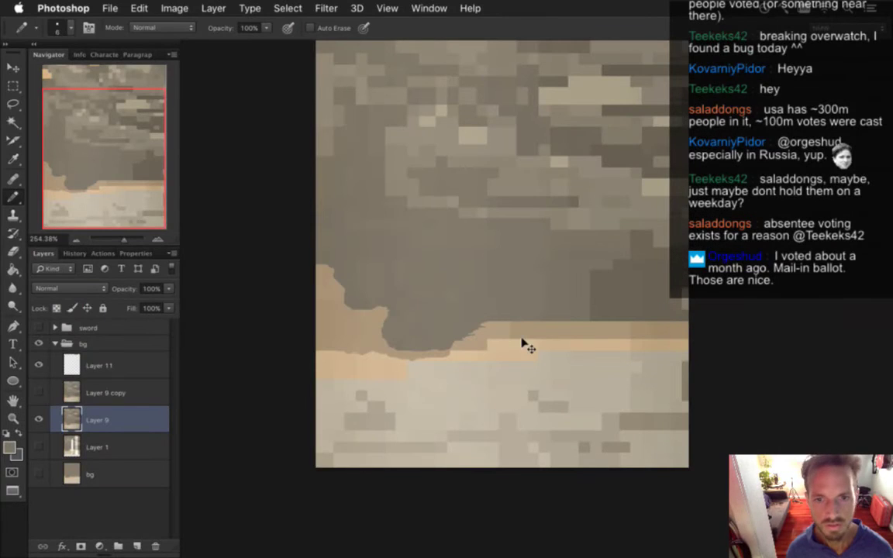
alt+click(493, 325)
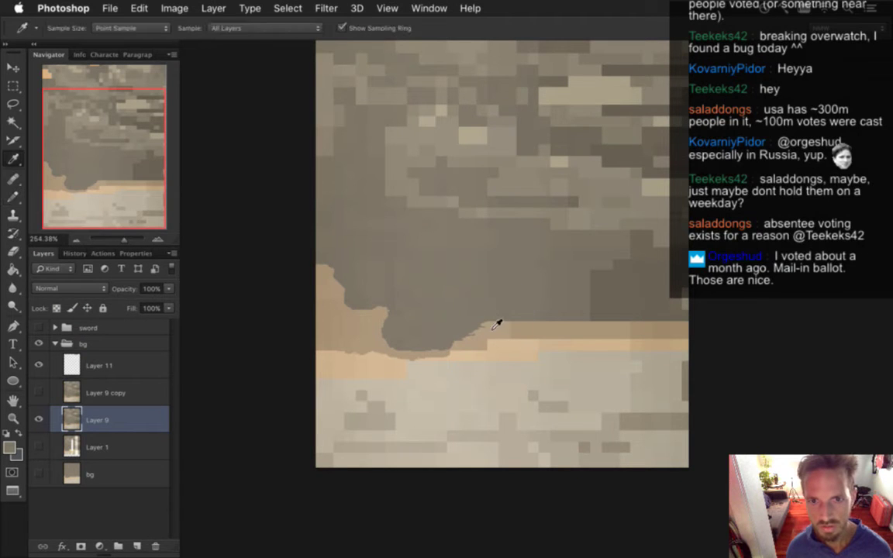
drag(478, 330, 494, 324)
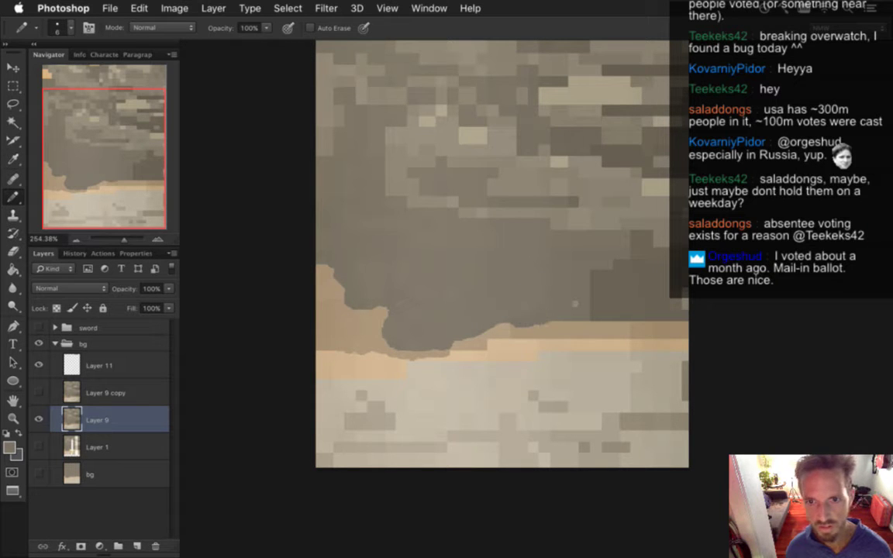
alt+click(508, 282)
alt+click(592, 313)
click(587, 325)
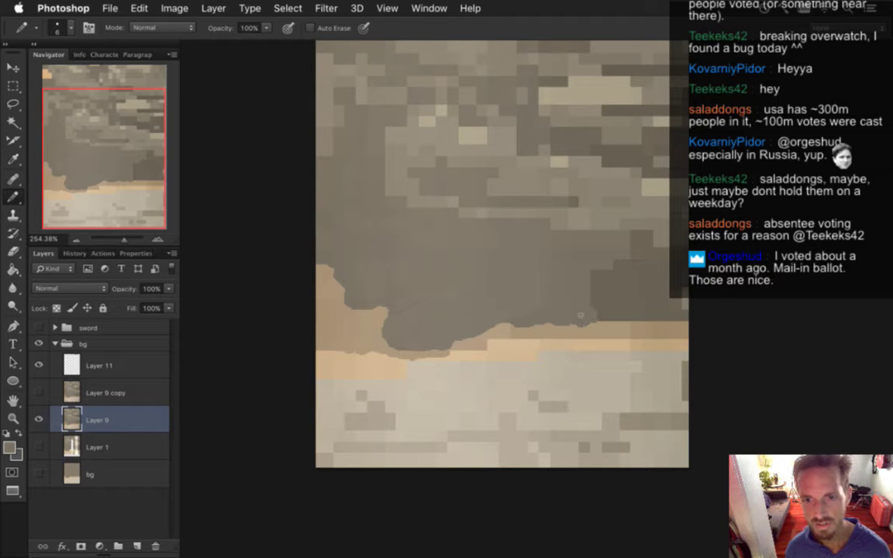
Reshape the stepped left and upper-left edges of the darker right block into a rounded, irregular rock outline using sampled rock colours
alt+click(607, 315)
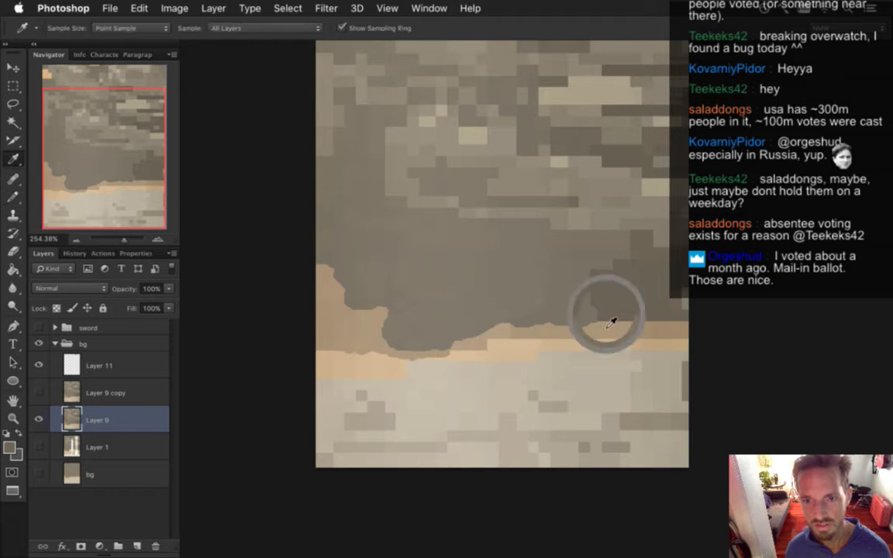
alt+click(596, 273)
alt+click(547, 241)
alt+click(562, 258)
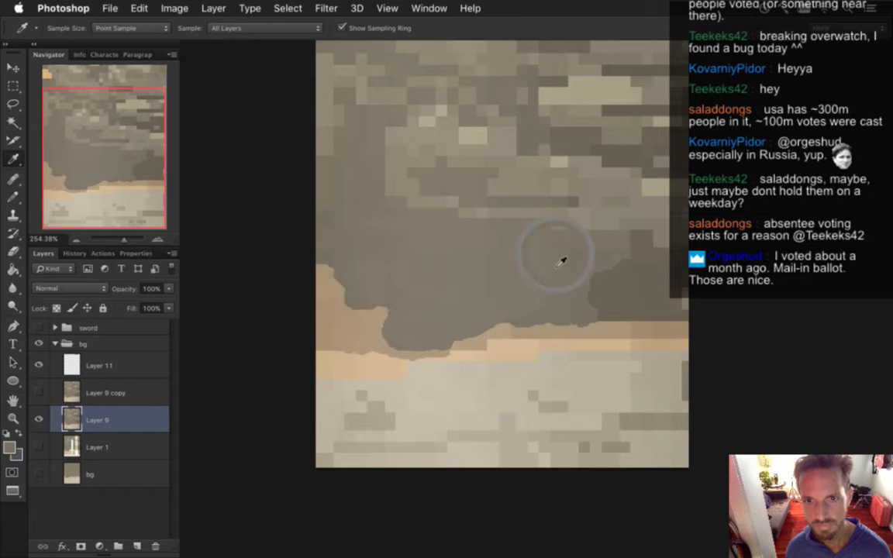
key(alt)
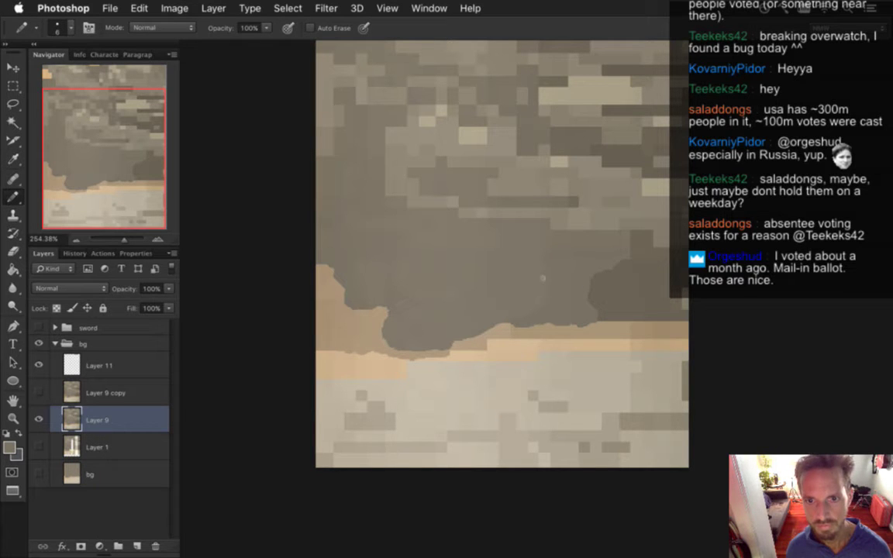
alt+click(527, 293)
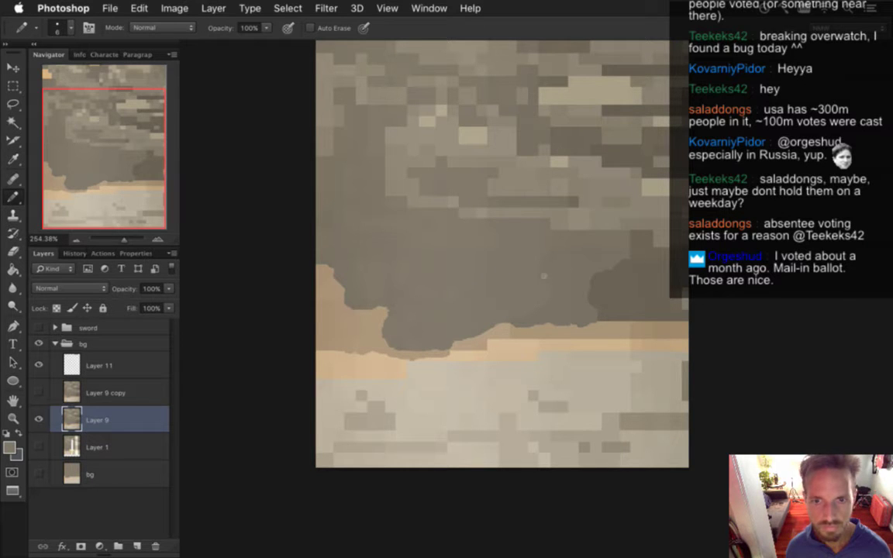
Reshape the rock's blocky upper edge into an irregular contour with sampled colours, refining it with the pencil reduced to 2 px
alt+click(508, 252)
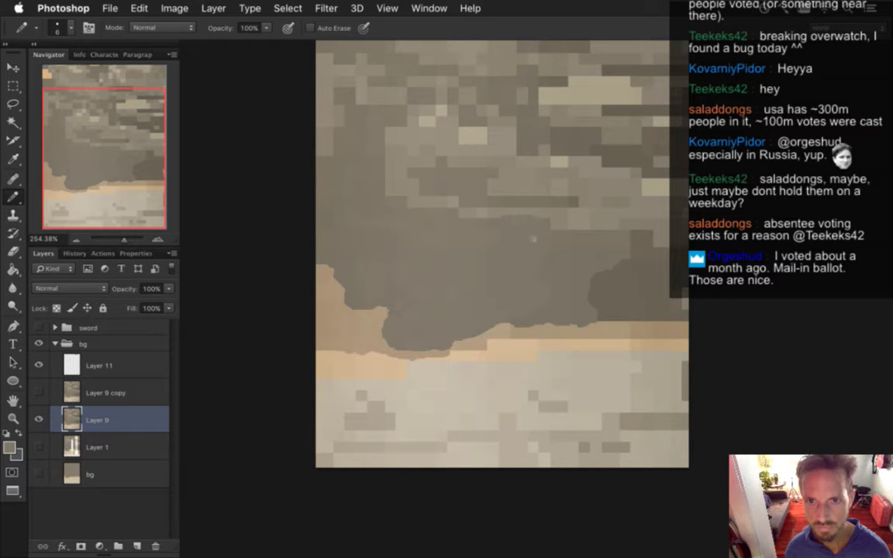
alt+click(501, 223)
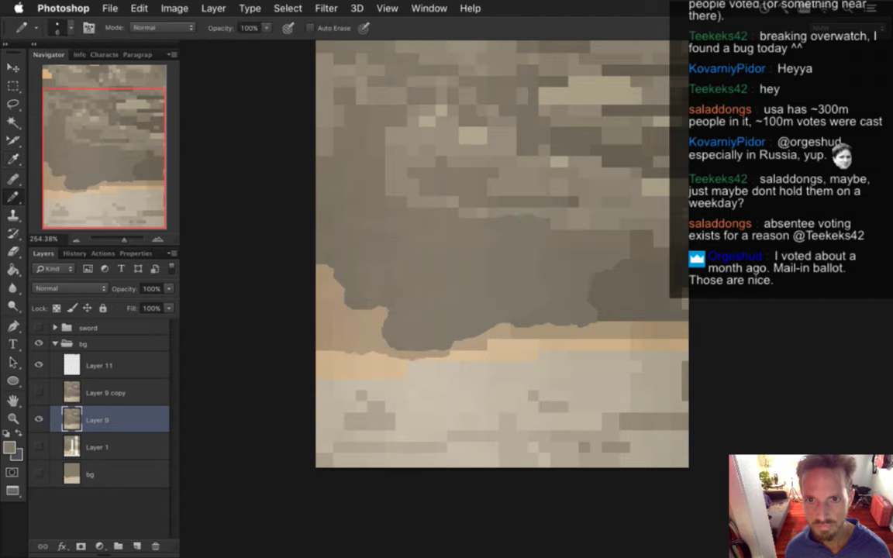
alt+click(492, 207)
key([)
key([)
key([)
key([)
alt+click(501, 219)
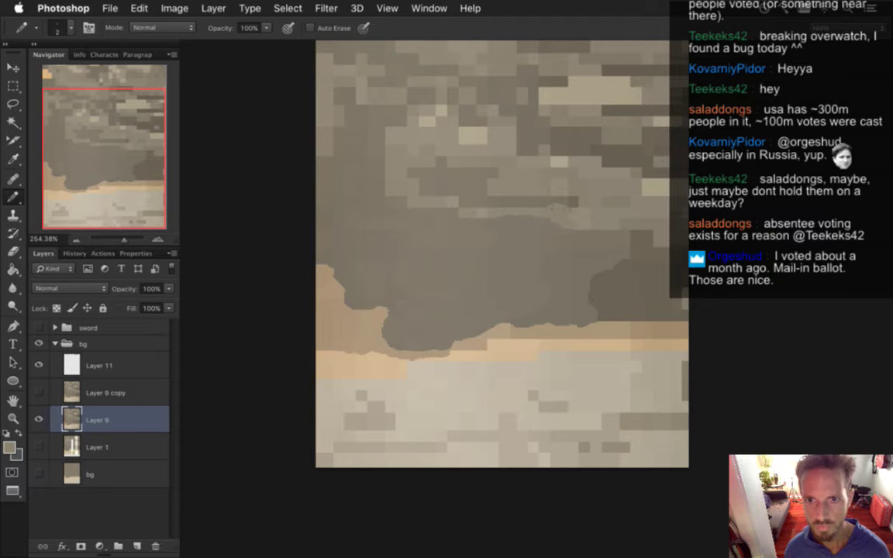
Refine the darker right rock's lower-left corner and soften its blocky interior patches using sampled rock colours
alt+click(624, 309)
mouse_move(600, 323)
mouse_down()
mouse_move(621, 322)
mouse_move(611, 324)
mouse_up()
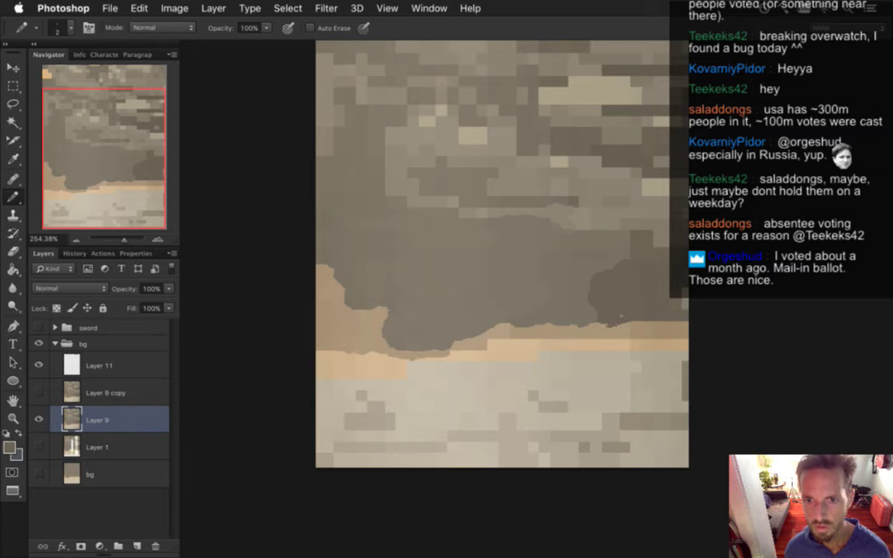
alt+click(635, 302)
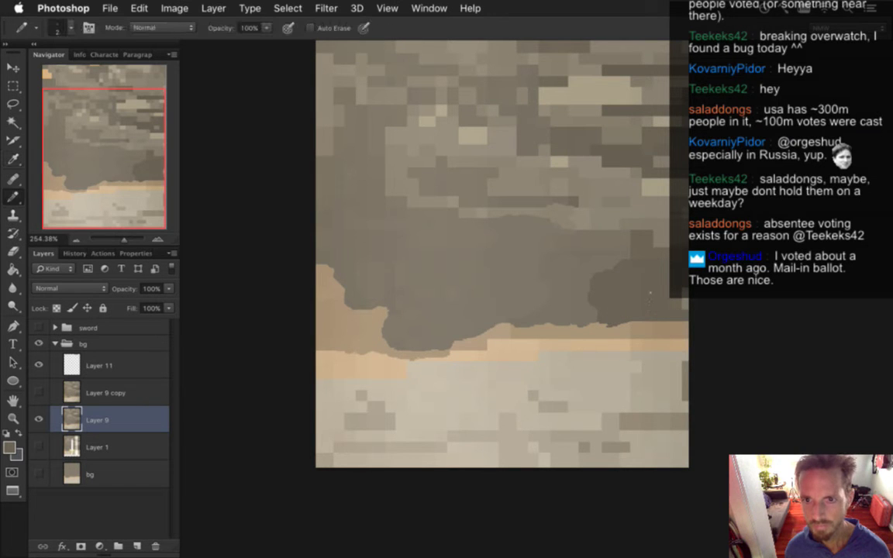
alt+click(642, 276)
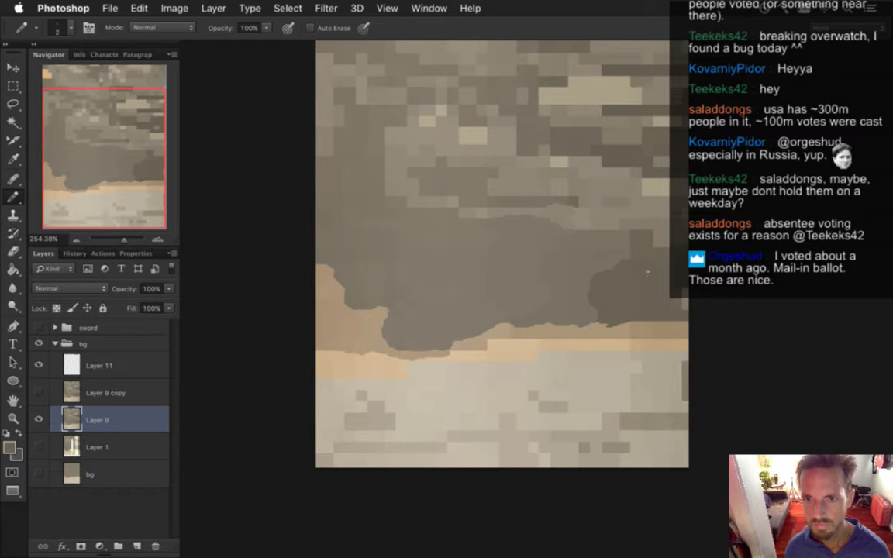
alt+click(653, 265)
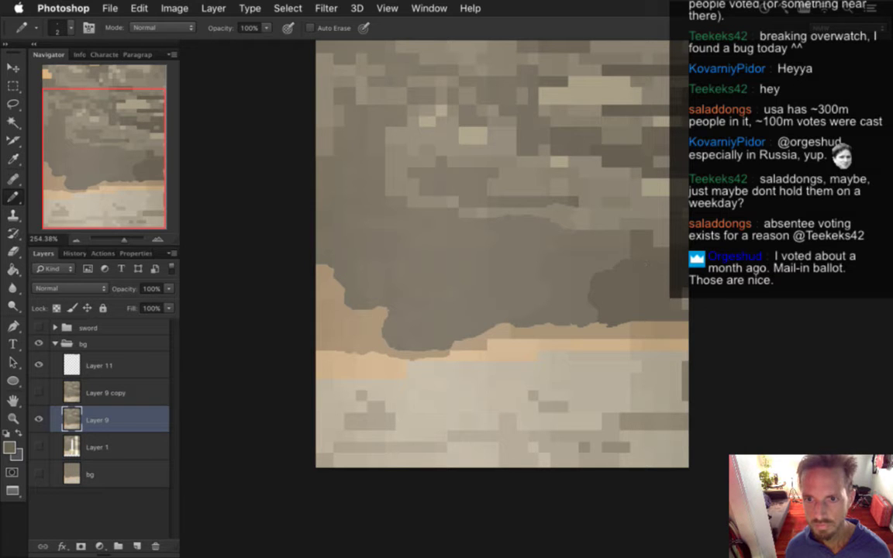
key(alt)
alt+click(609, 266)
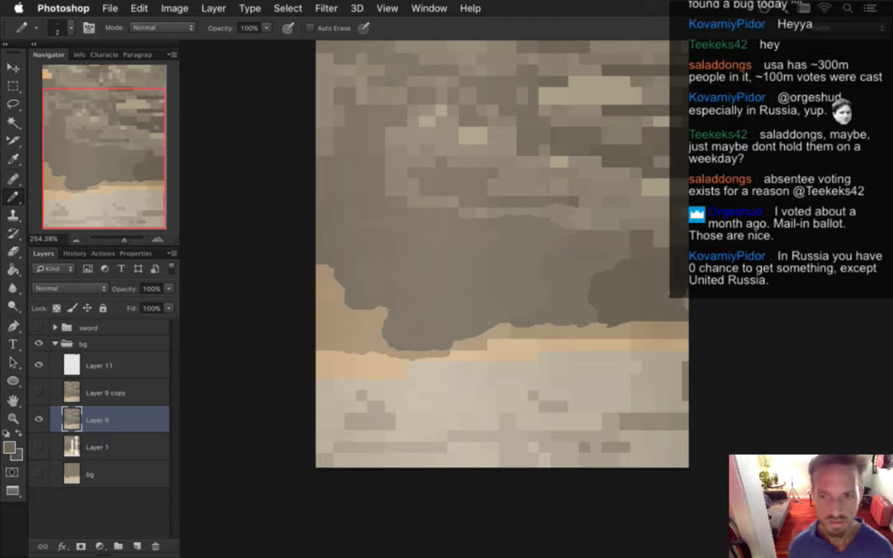
Extend the darker right rock's lower edge irregularly over the tan band toward the canvas edge with sampled rock colours
key(i)
click(620, 268)
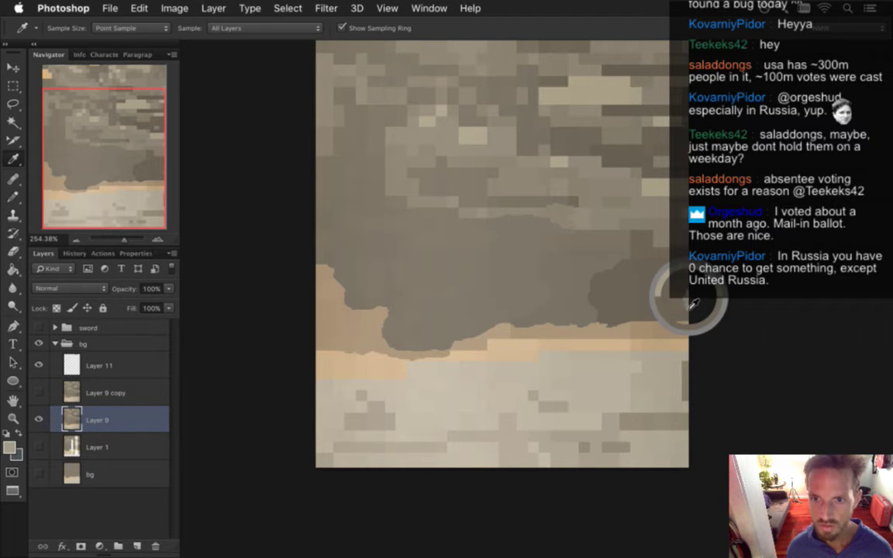
key(b)
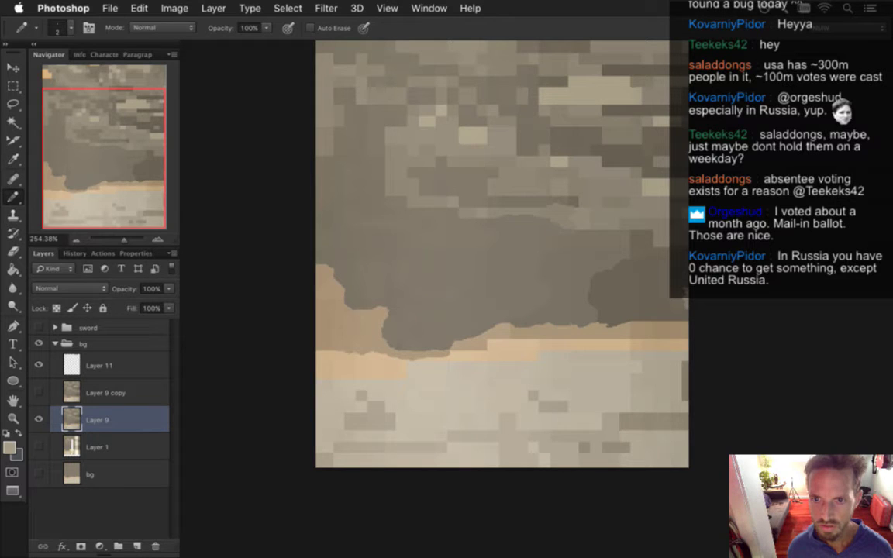
alt+click(692, 302)
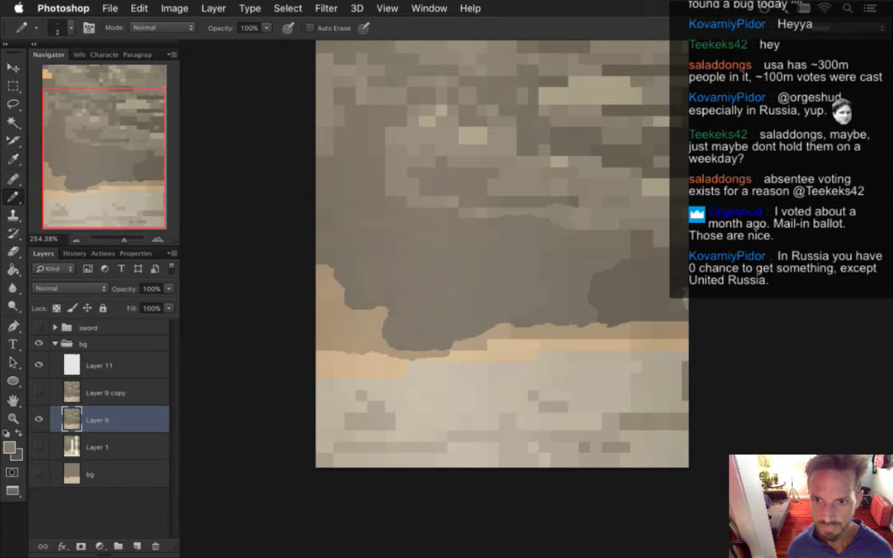
alt+click(679, 309)
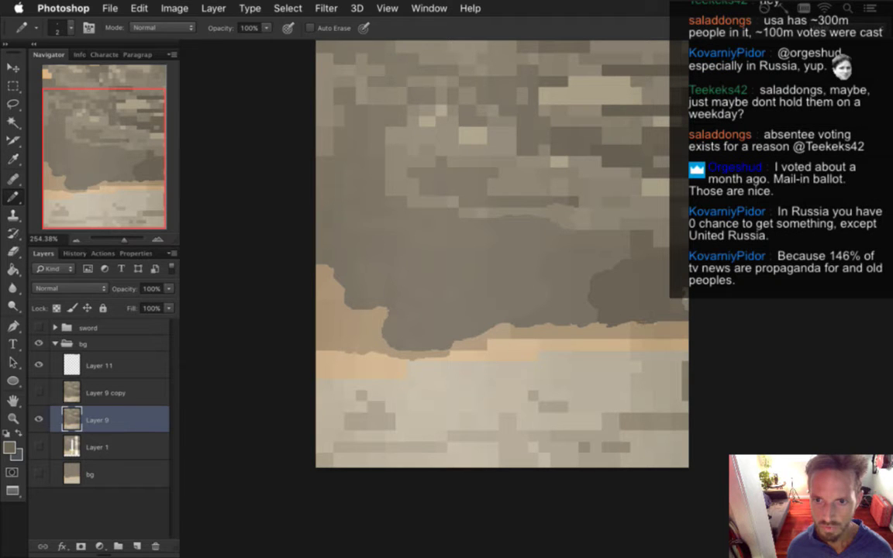
Roughen the lower edge of the darker tan band beneath the right rock using sampled tan tones
alt+click(637, 332)
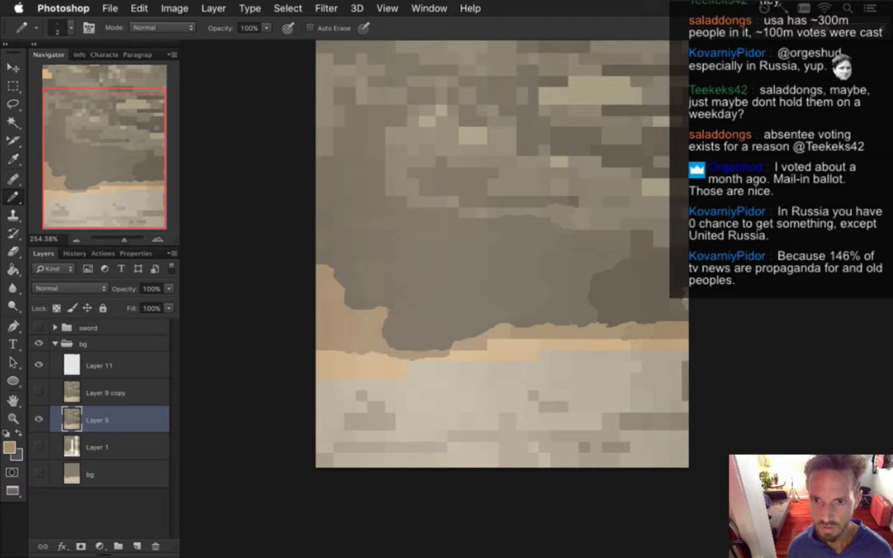
drag(638, 341, 644, 342)
alt+click(647, 331)
alt+click(608, 302)
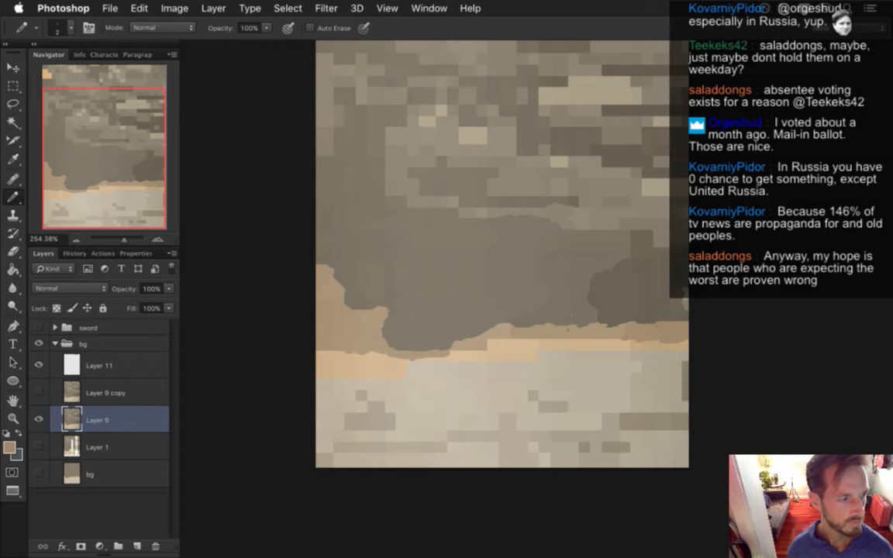
Replace the stepped boundary between the darker and lighter tan bands beneath the middle rock with a sloping, irregular edge
key(i)
click(541, 339)
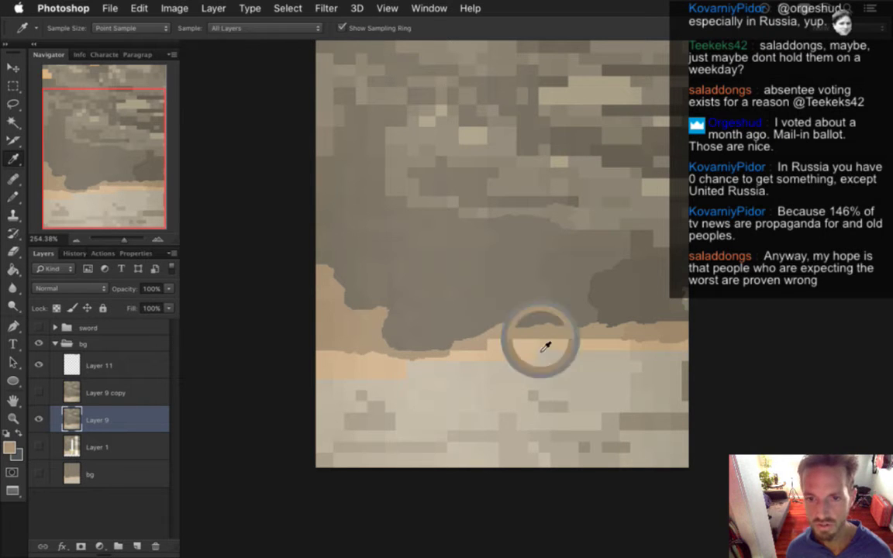
key(b)
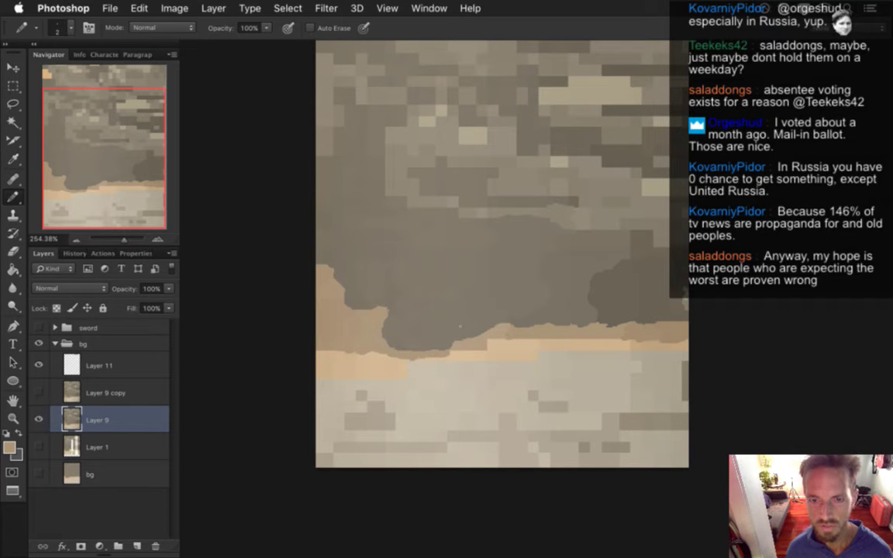
alt+click(479, 348)
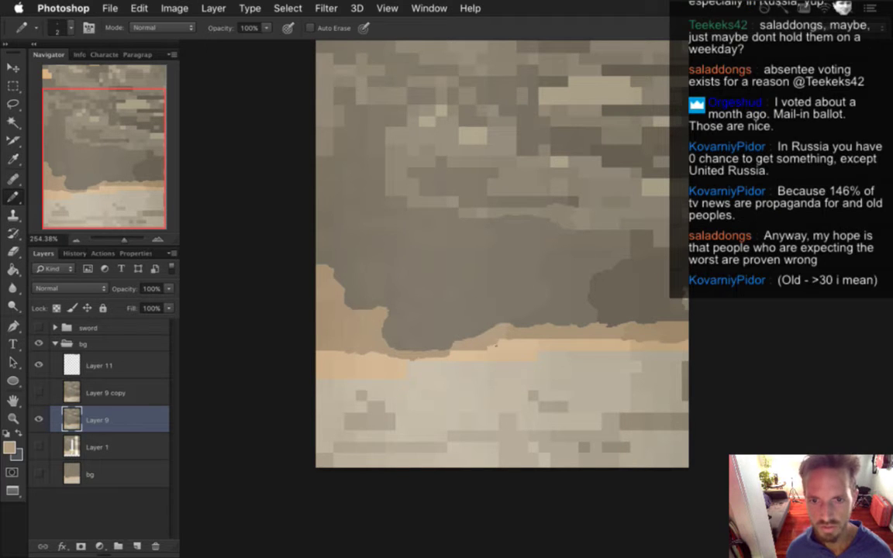
drag(481, 354, 465, 353)
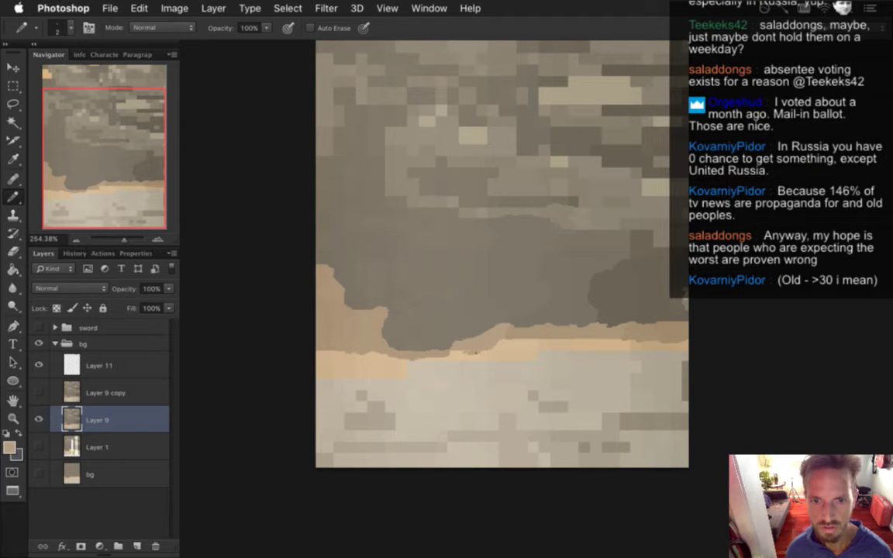
drag(416, 318, 402, 319)
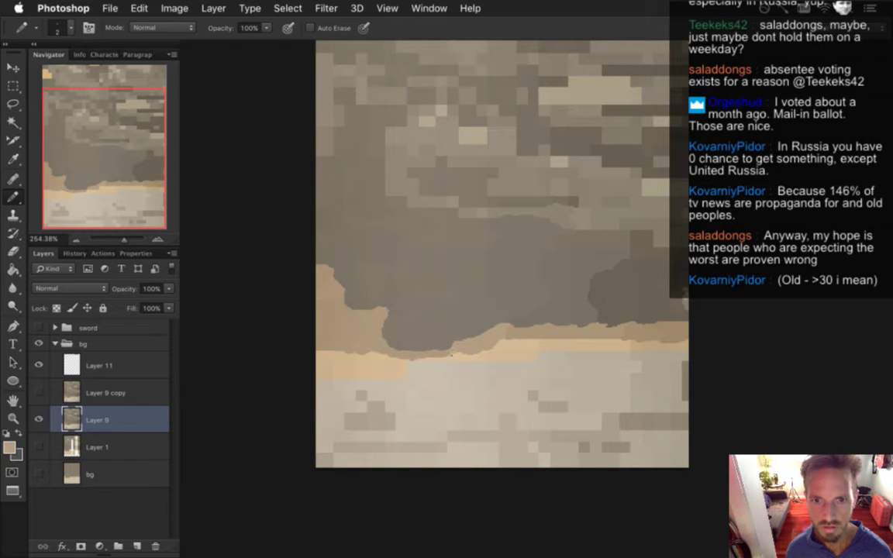
Reshape the light sandy strip's blocky upper and lower edges from the middle to the right with sampled sand colours
key(i)
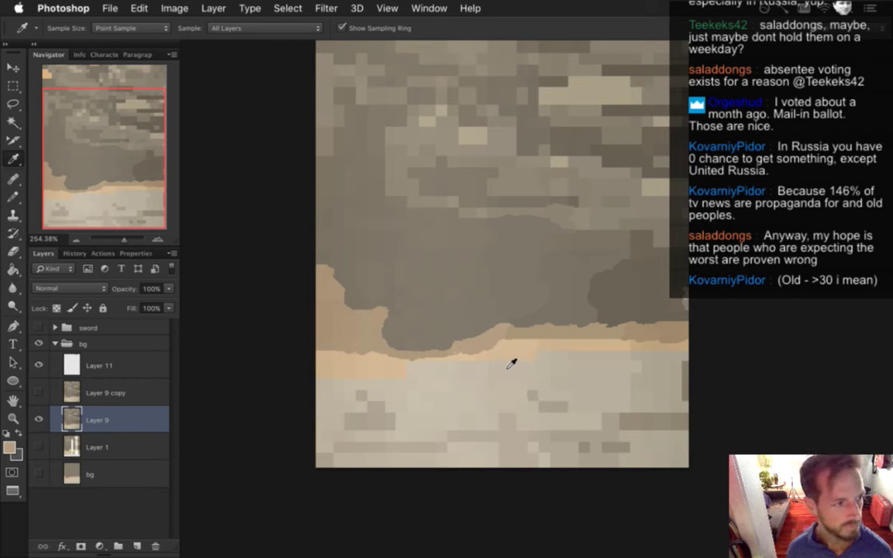
key(b)
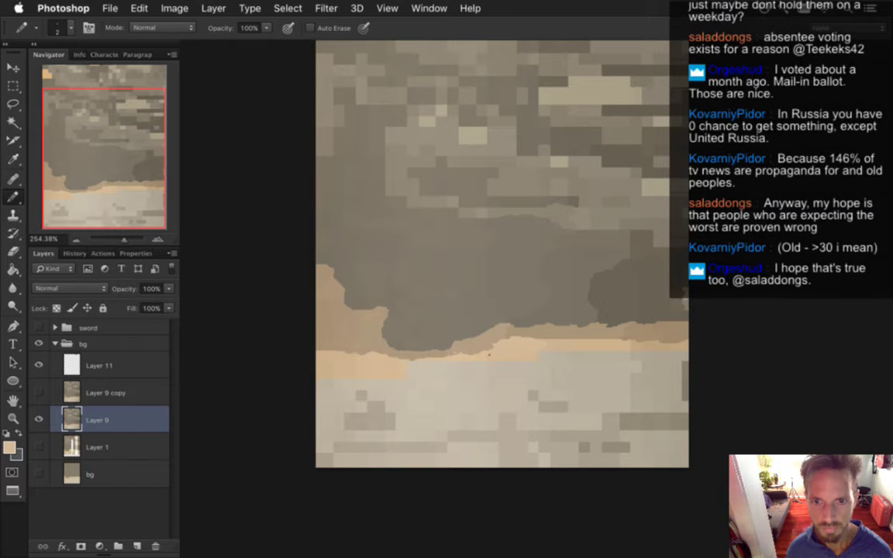
alt+click(496, 358)
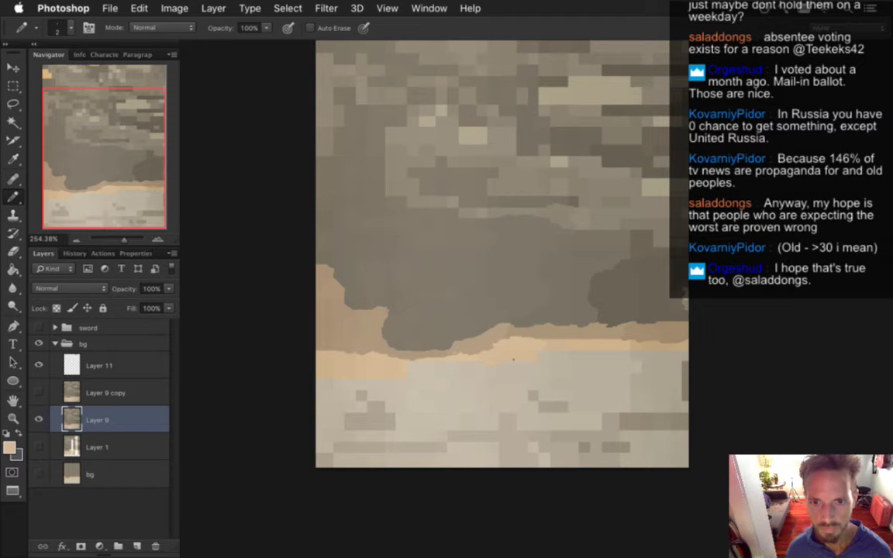
alt+click(540, 356)
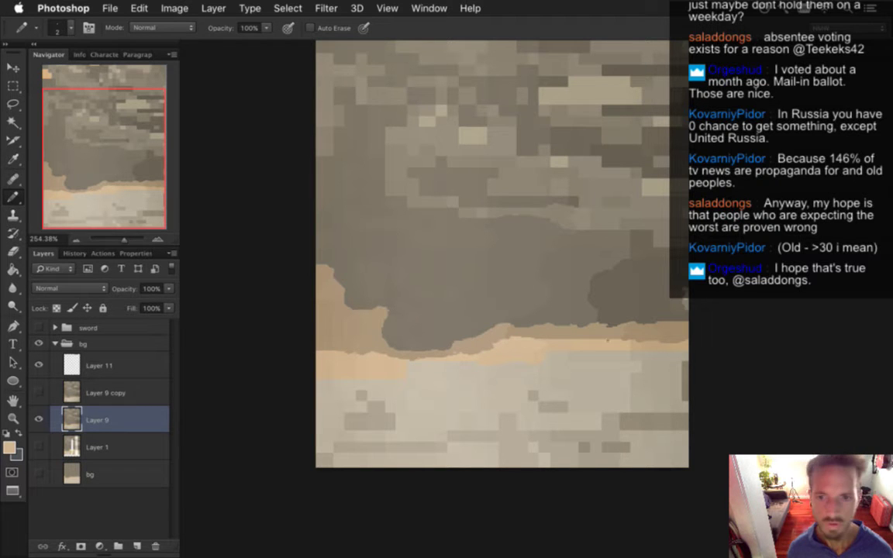
alt+click(607, 354)
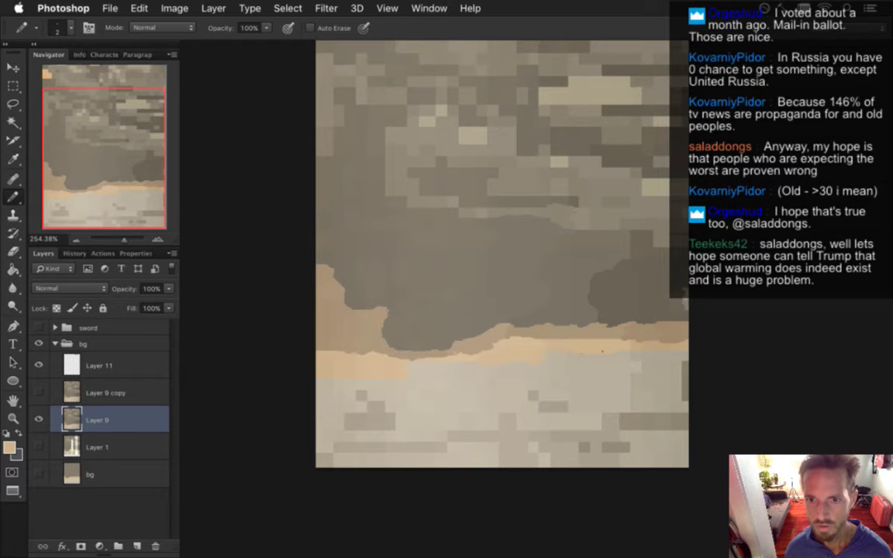
alt+click(634, 349)
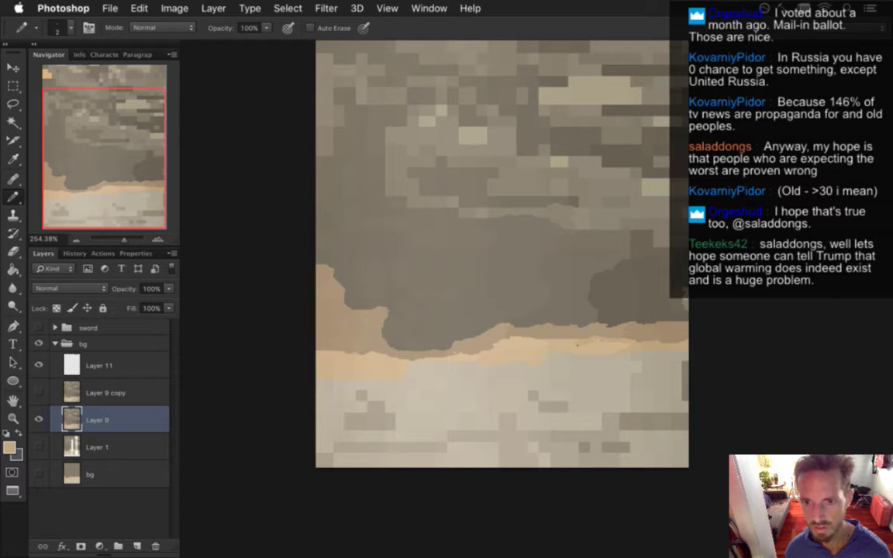
alt+click(648, 349)
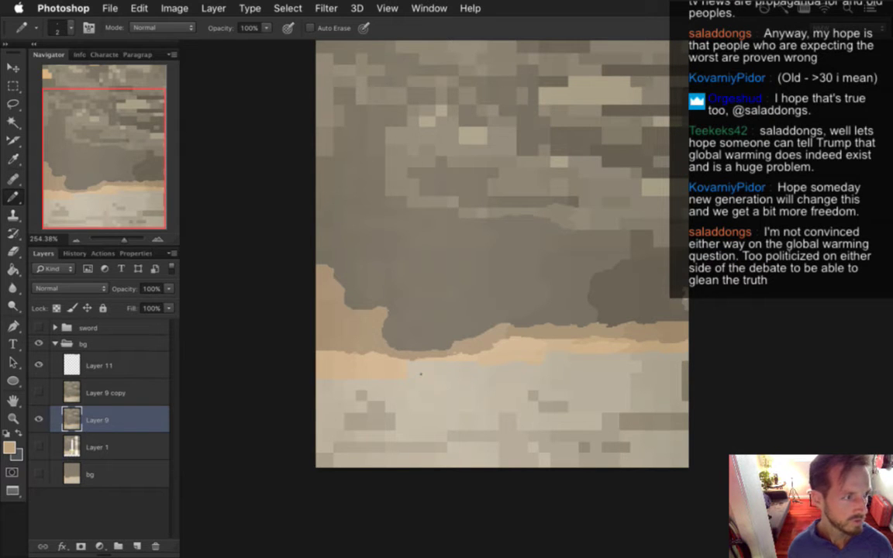
Switch to Chrome and search Google for "tesla solar roof shingles"
mouse_move(878, 106)
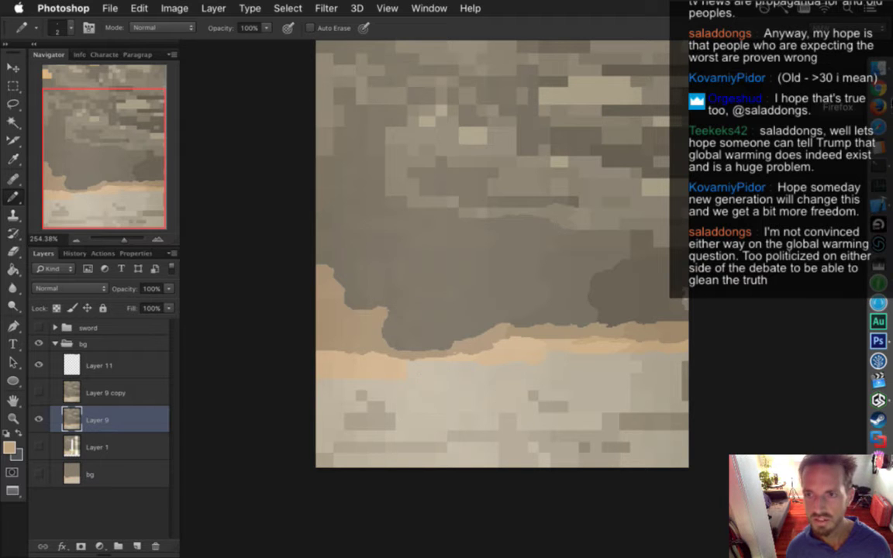
click(878, 89)
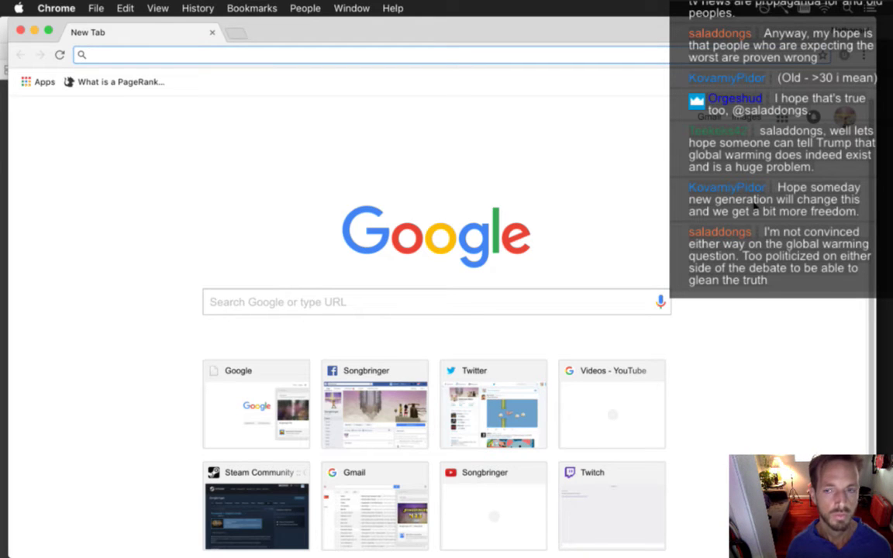
text(t)
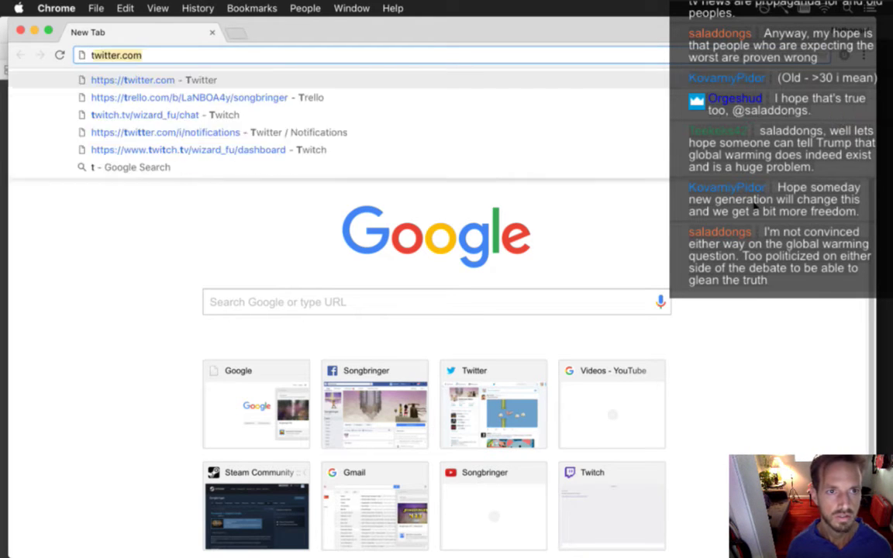
text(esla )
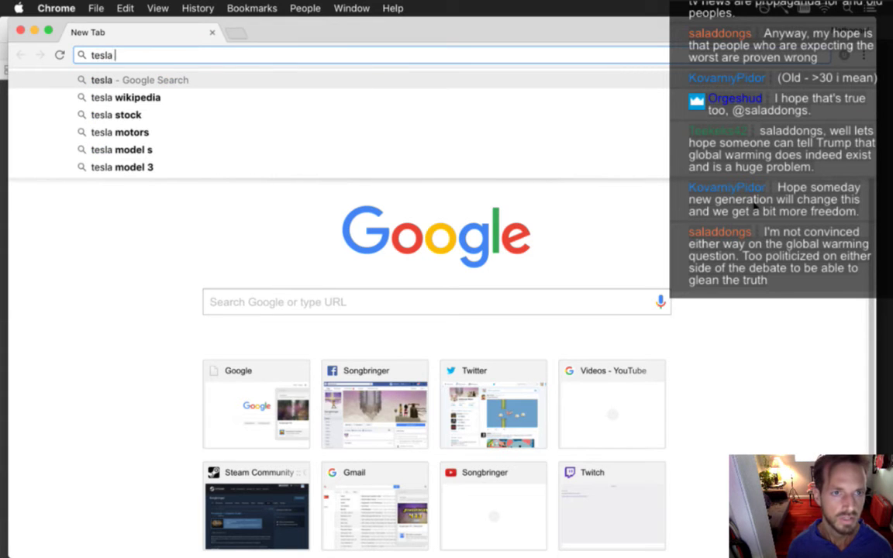
text(solar roof)
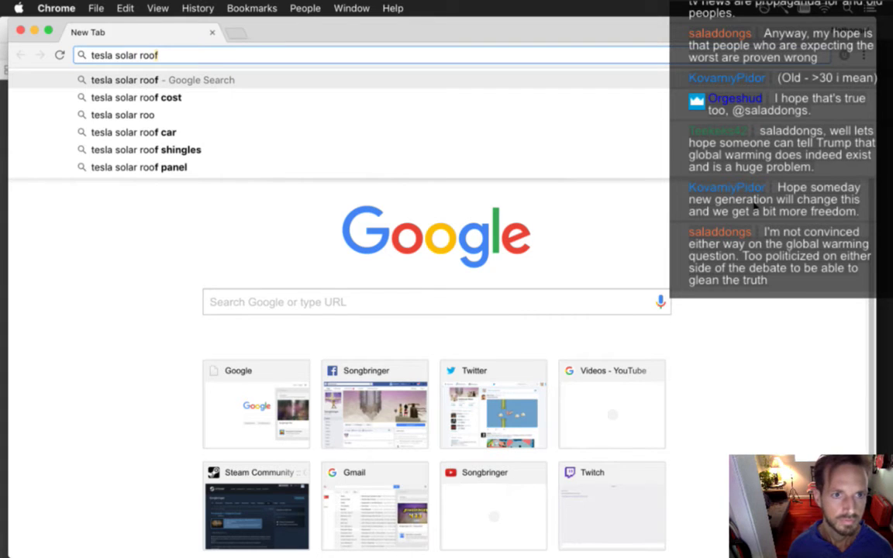
key(BackSpace)
text(m shi)
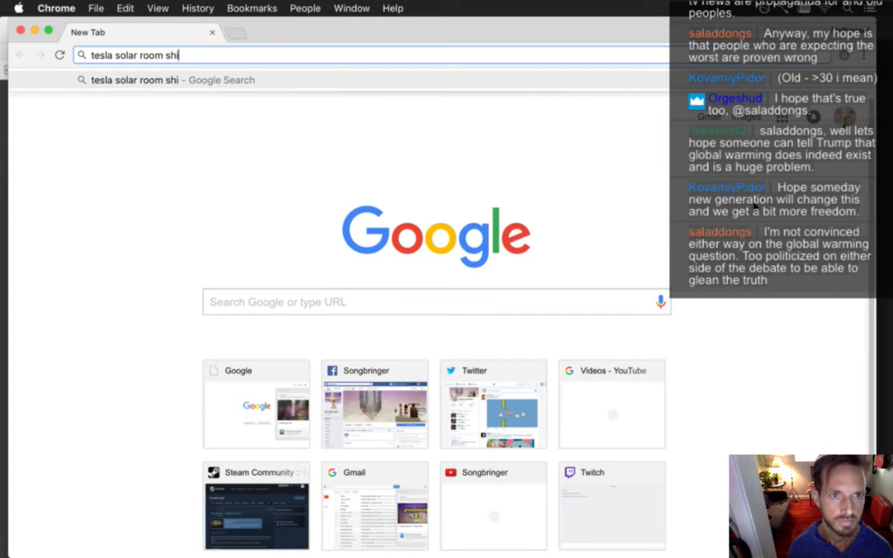
key(BackSpace)
key(BackSpace)
key(BackSpace)
key(BackSpace)
key(BackSpace)
text(f shign)
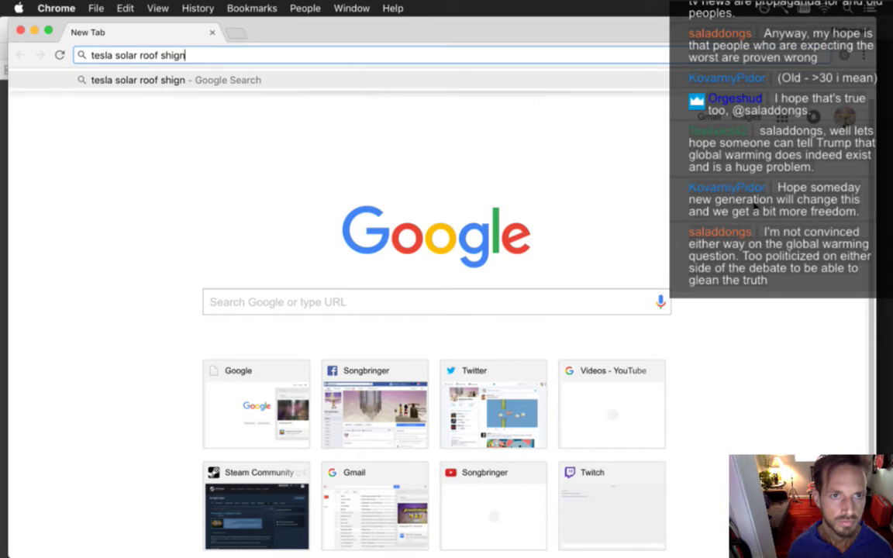
key(BackSpace)
key(Return)
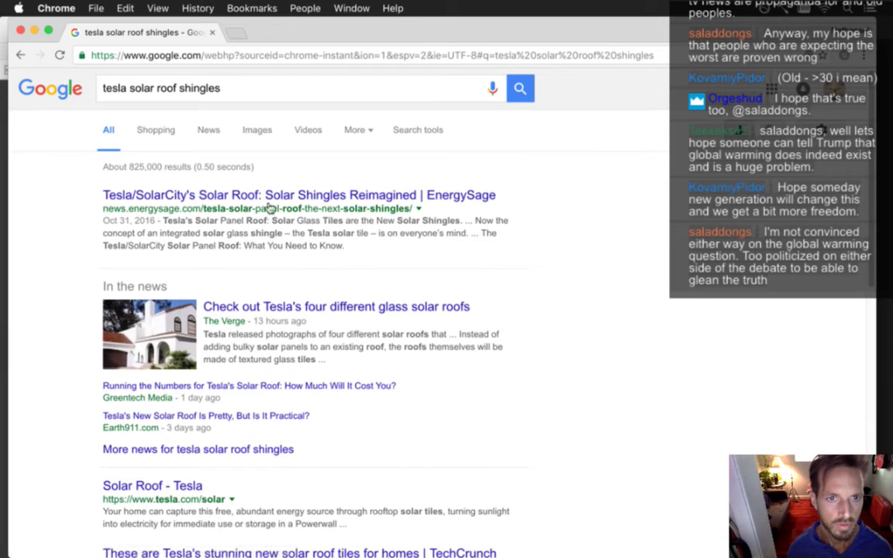
Open EnergySage's Tesla solar roof article, dismiss the zip code pop-up, and examine the sections on building-integrated photovoltaics and the solar panel roof
click(264, 195)
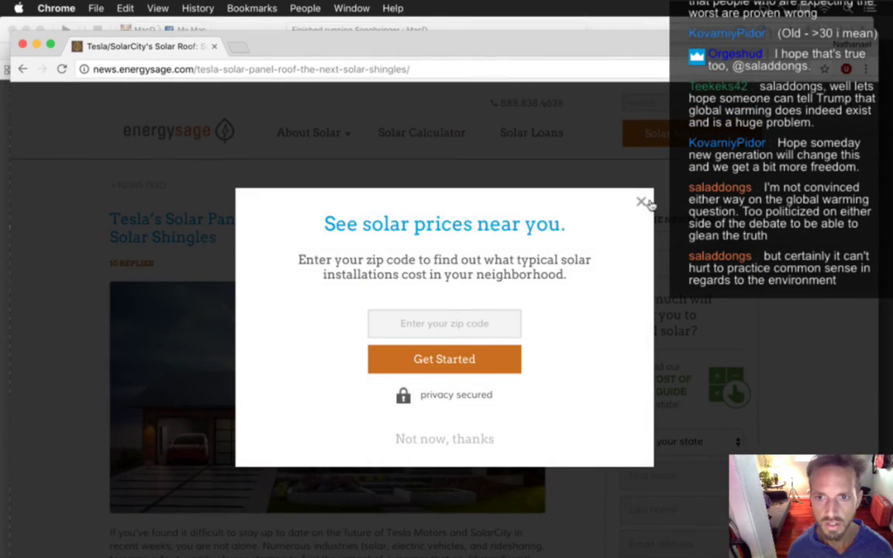
click(640, 200)
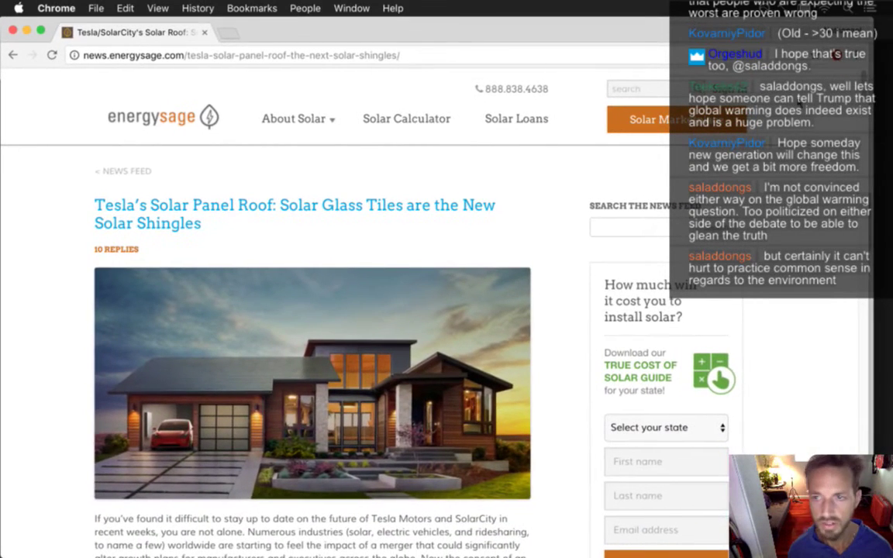
scroll(310, 310, down, 10)
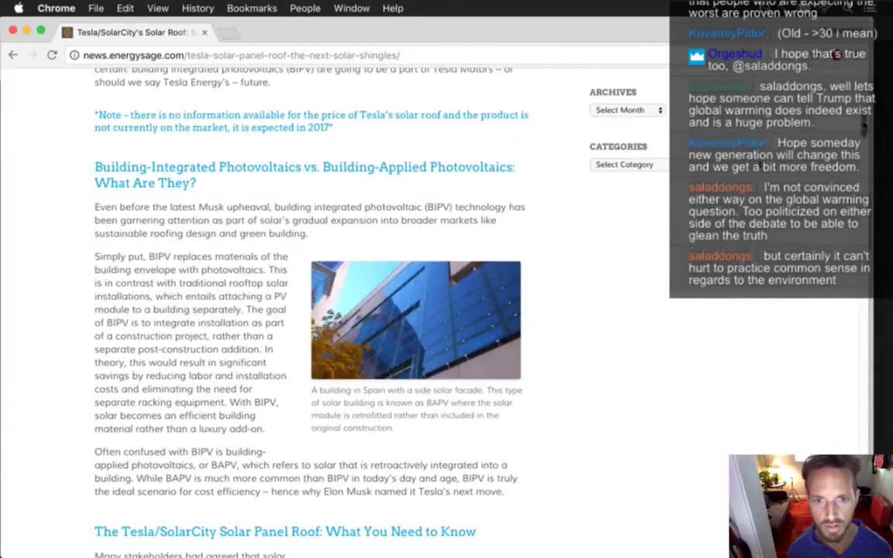
scroll(310, 310, down, 5)
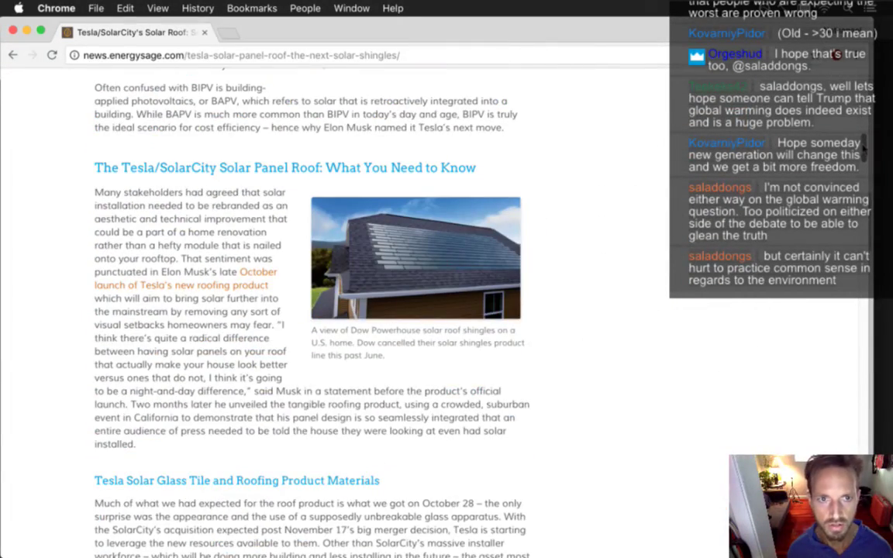
Examine the article's sections on Tesla's glass tile materials, roof types and solar shingle comparison, ending at the four-tile picture
scroll(326, 367, down, 6)
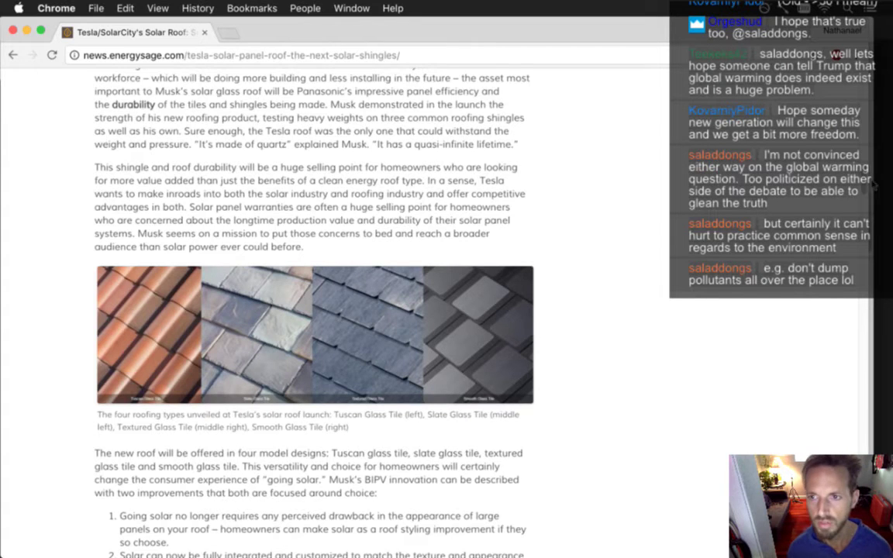
scroll(310, 310, down, 10)
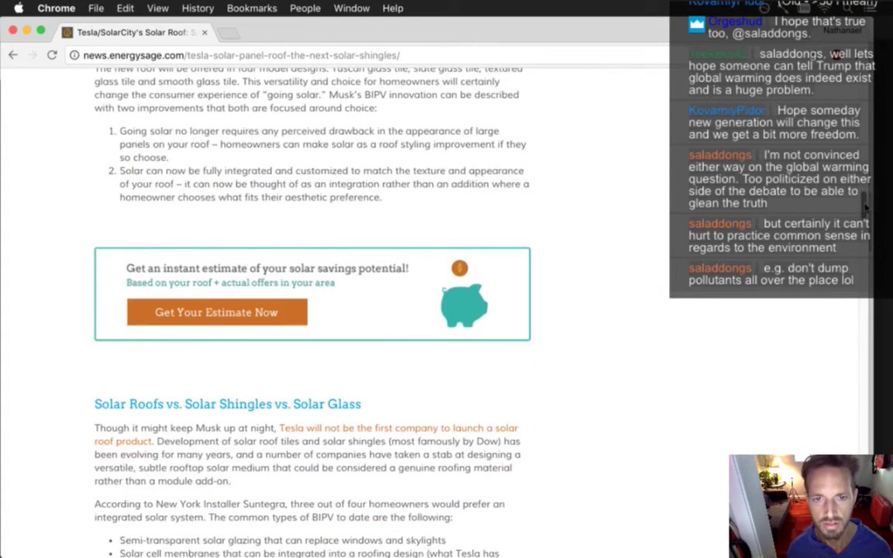
scroll(310, 311, down, 2)
scroll(310, 310, down, 10)
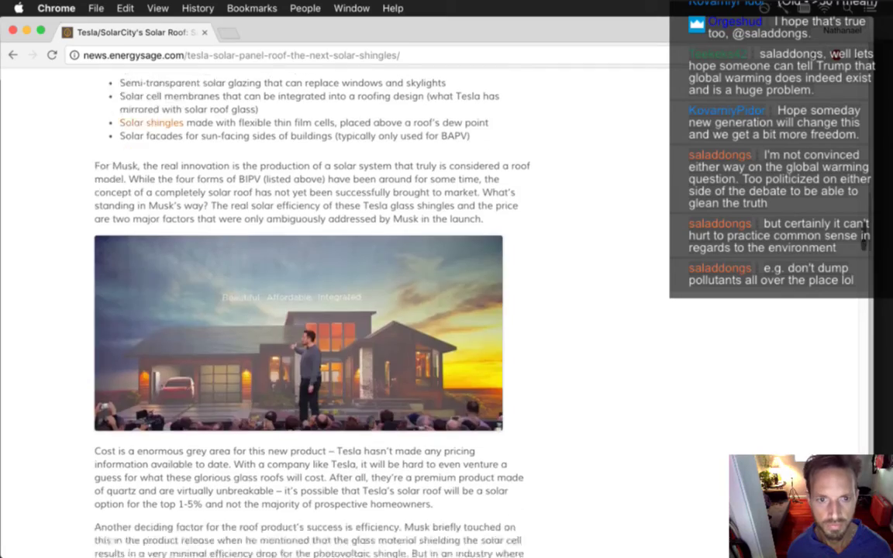
scroll(310, 310, up, 10)
scroll(452, 288, up, 10)
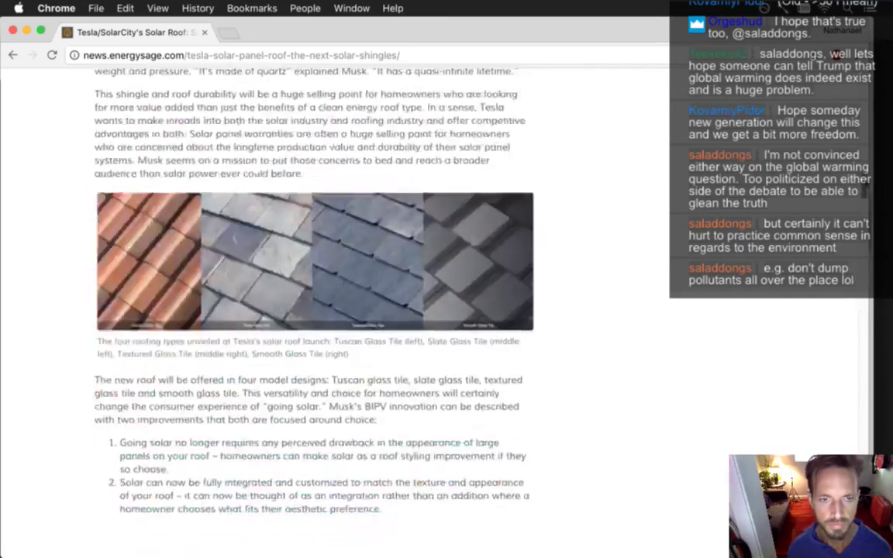
scroll(452, 288, down, 1)
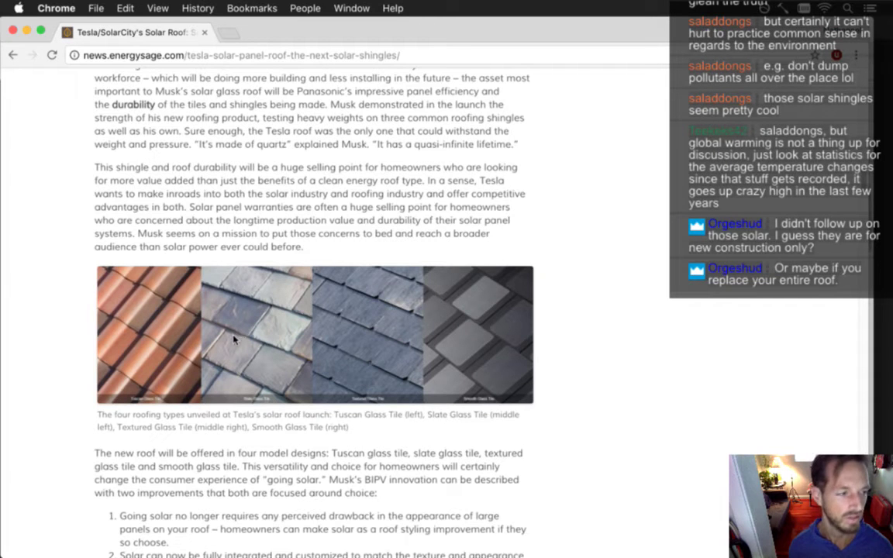
Switch to Photoshop and rework the blocky upper-right edge of the middle rock into an irregular contour using sampled brown tones
key(super+h)
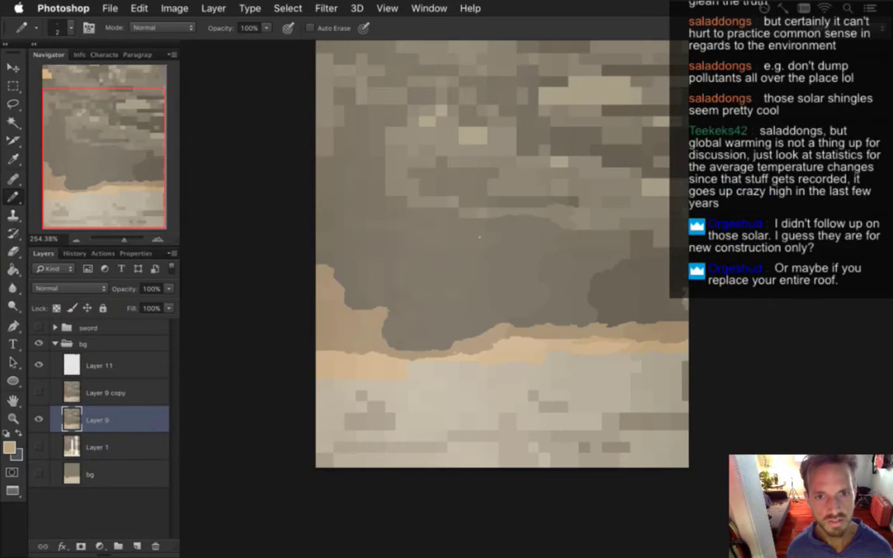
alt+click(597, 240)
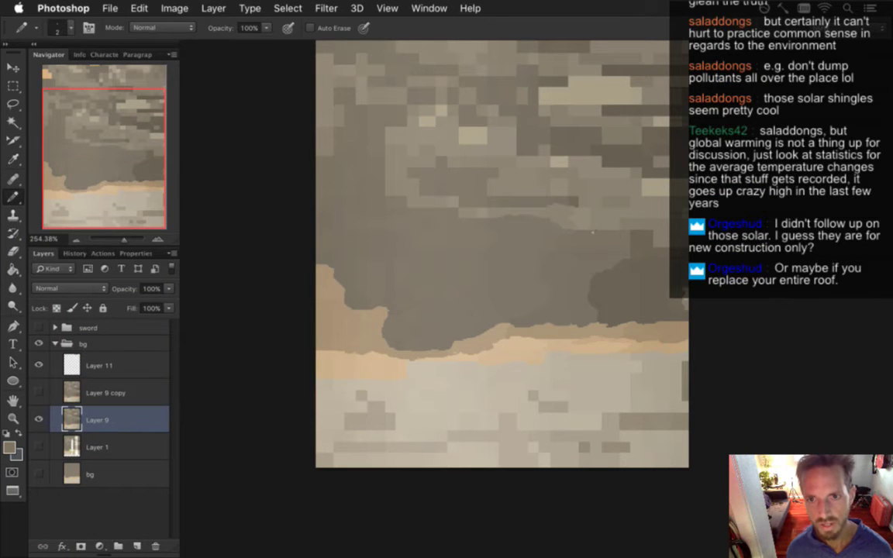
alt+click(620, 229)
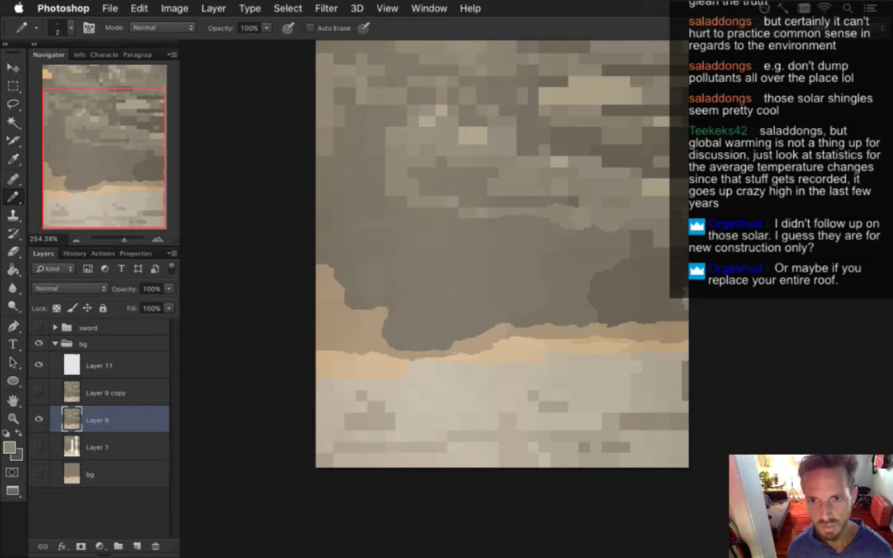
alt+click(596, 209)
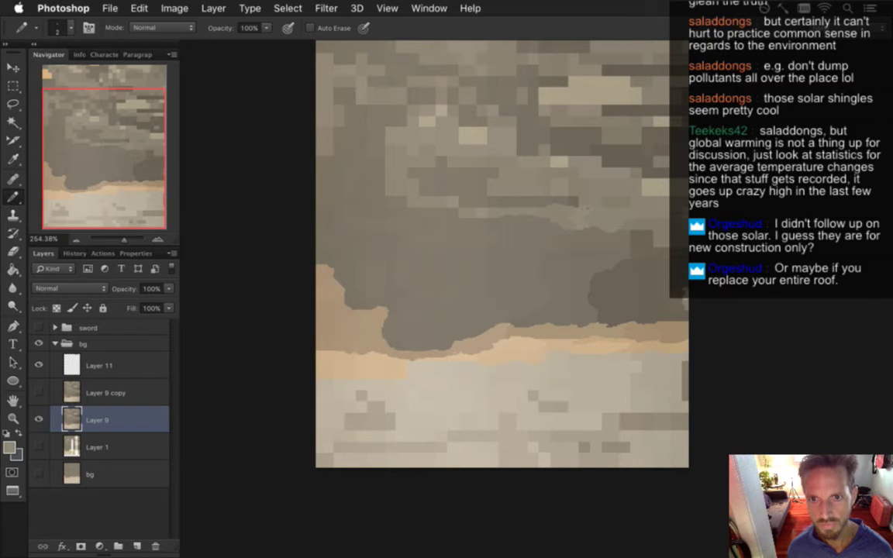
alt+click(612, 207)
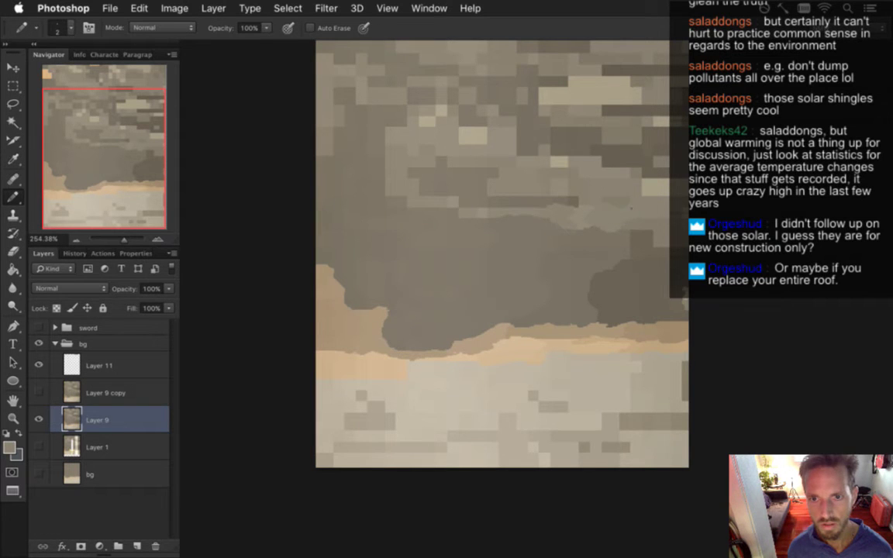
mouse_move(554, 255)
mouse_down()
mouse_move(500, 241)
mouse_move(552, 239)
mouse_up()
Reshape the stepped lower edge of the light sandy strip's left part into an irregular curve with sampled sand colours
alt+click(371, 406)
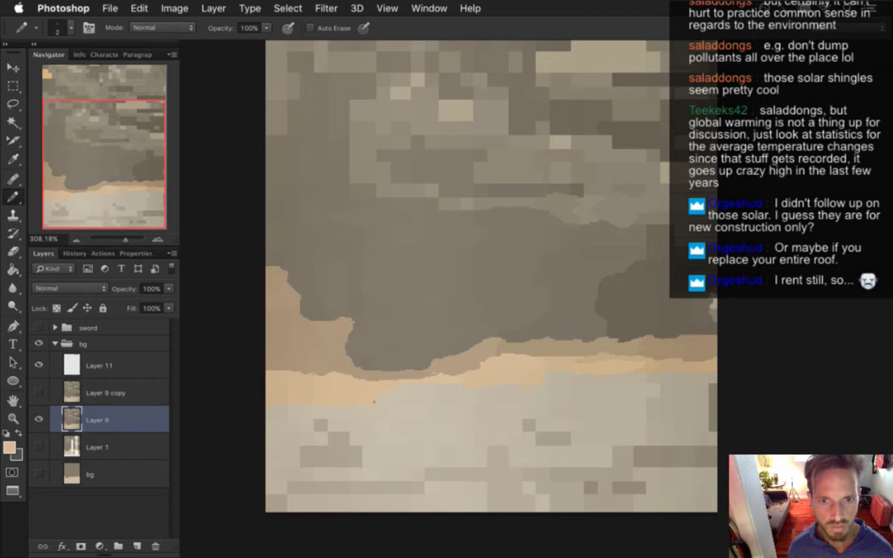
alt+click(339, 398)
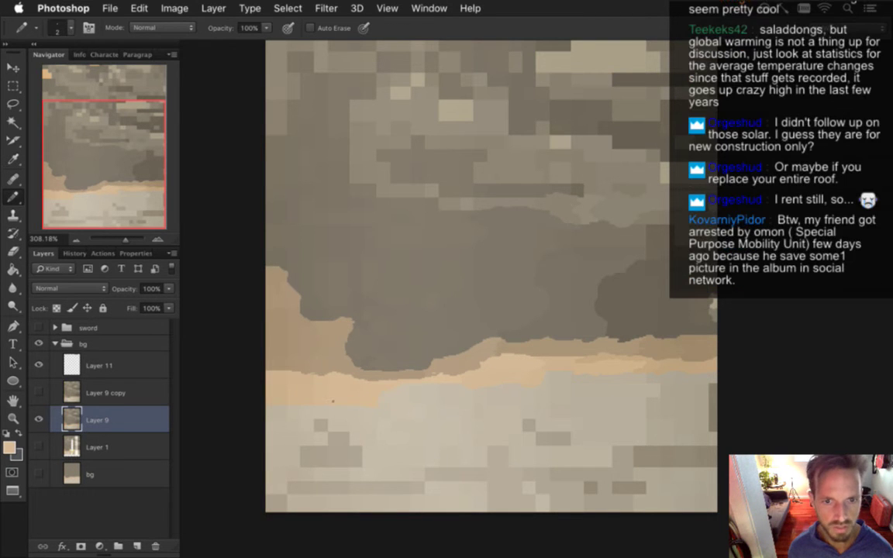
alt+click(320, 389)
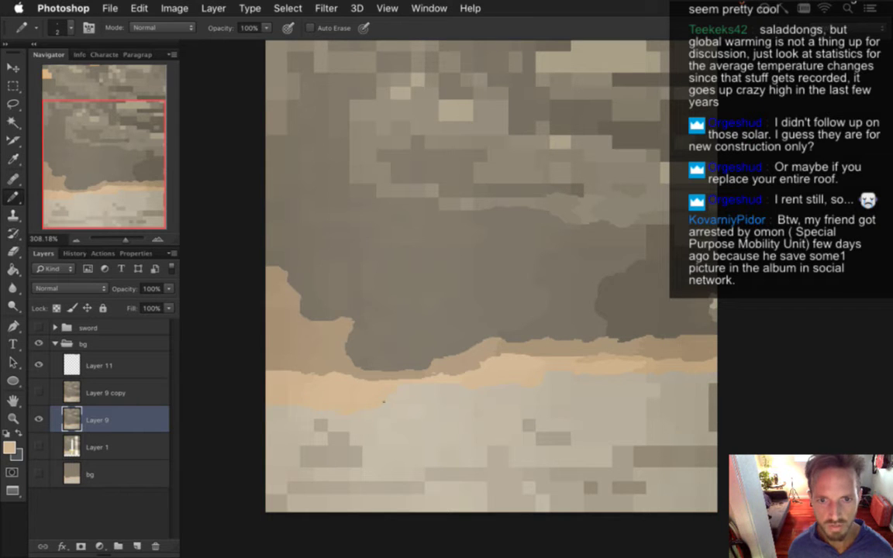
key(i)
click(288, 400)
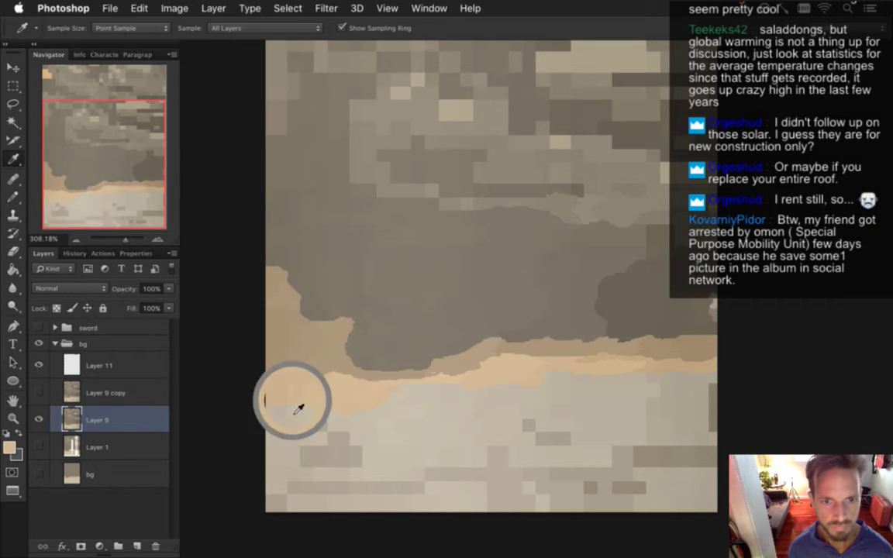
key(b)
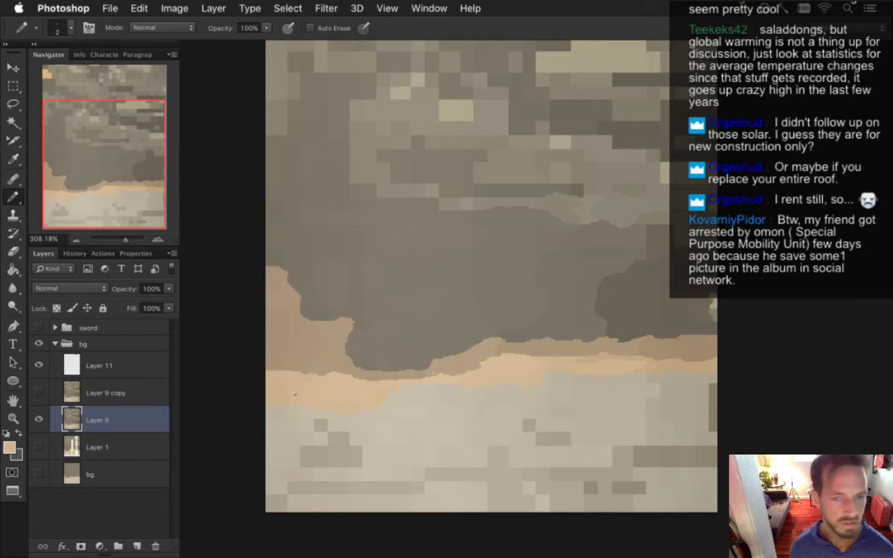
Blend the colour blocks and refine the upper and lower edges at the sandy strip's far-left end with sampled tones
alt+click(290, 398)
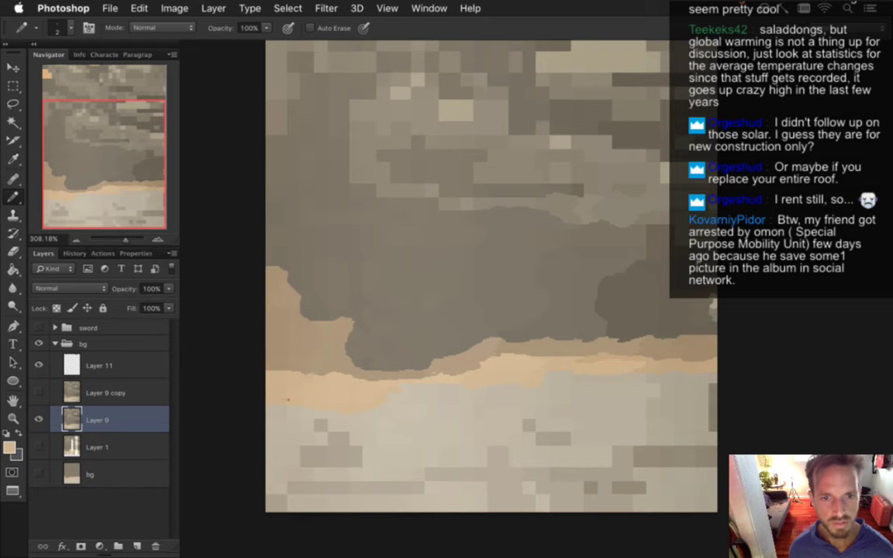
alt+click(287, 385)
drag(270, 370, 279, 370)
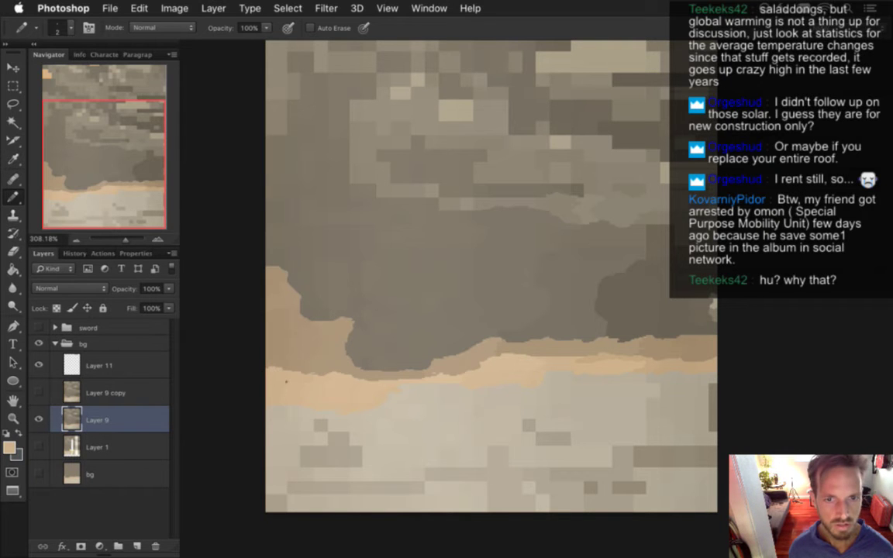
alt+click(275, 406)
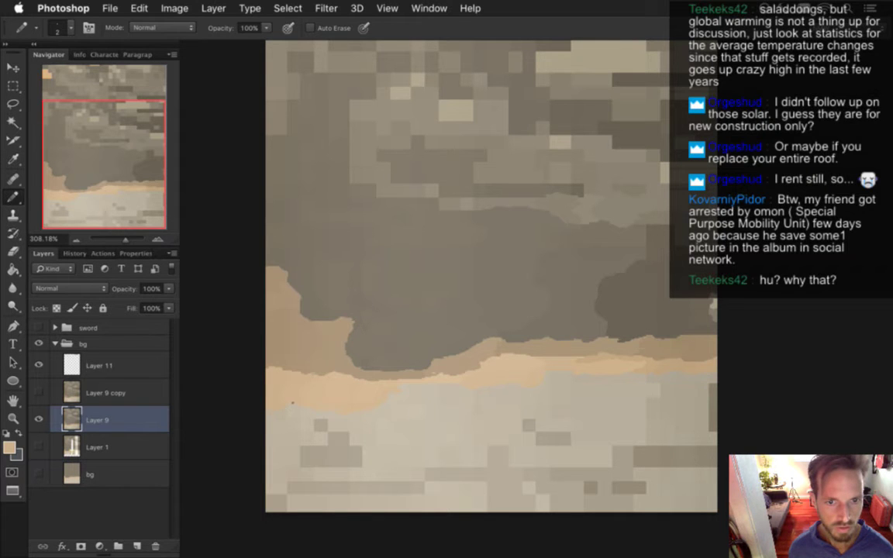
alt+click(300, 409)
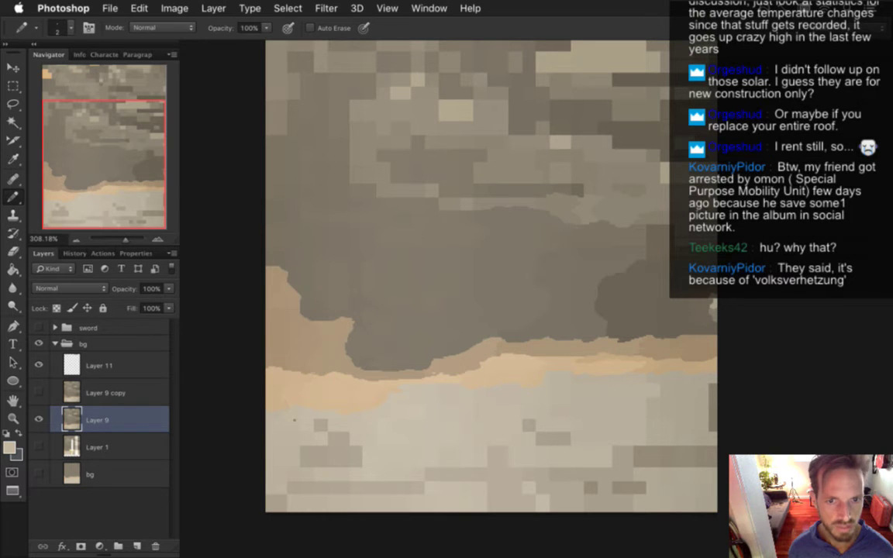
Repaint the small square and the blocky grey patch on the left of the pale ground as a jagged, natural shape
alt+click(291, 433)
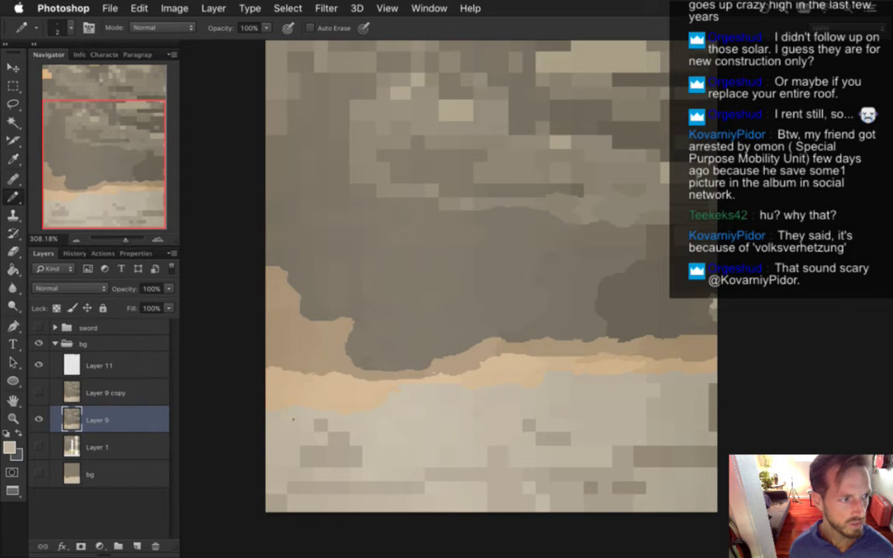
alt+click(327, 425)
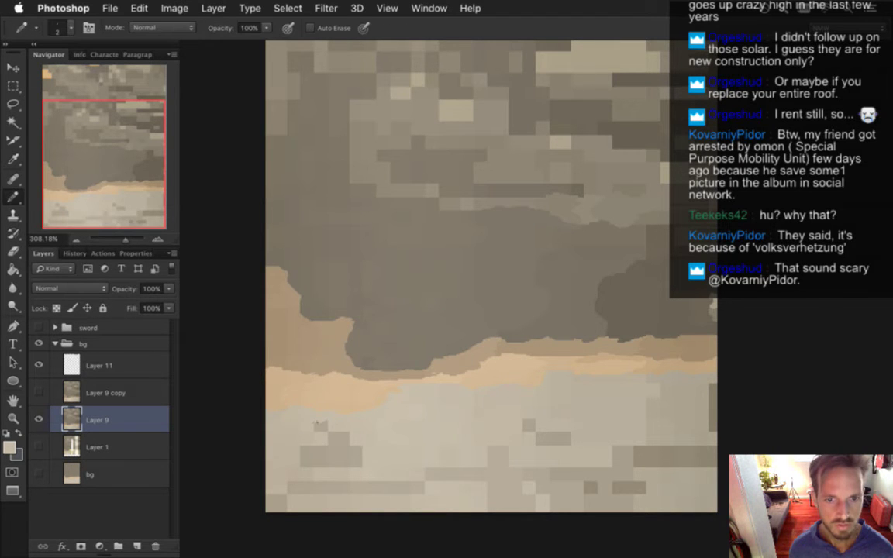
alt+click(309, 429)
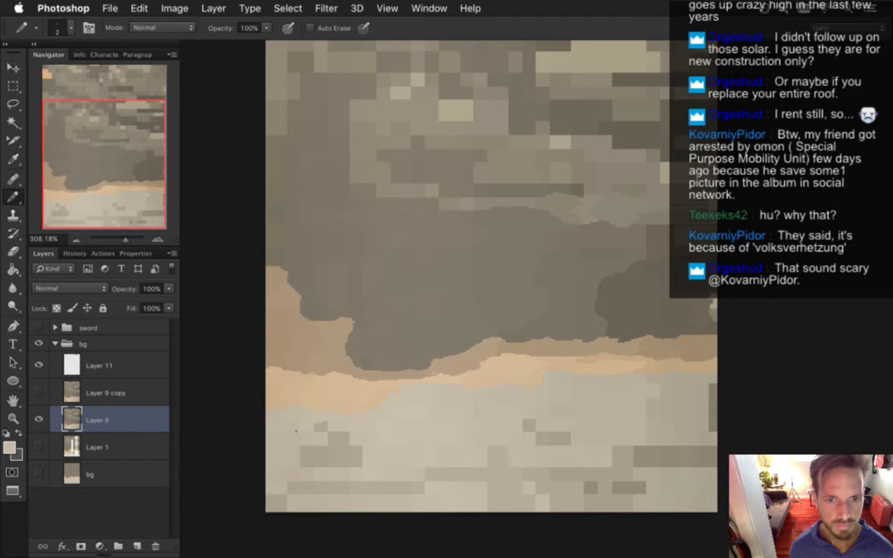
alt+click(323, 429)
drag(307, 426, 325, 429)
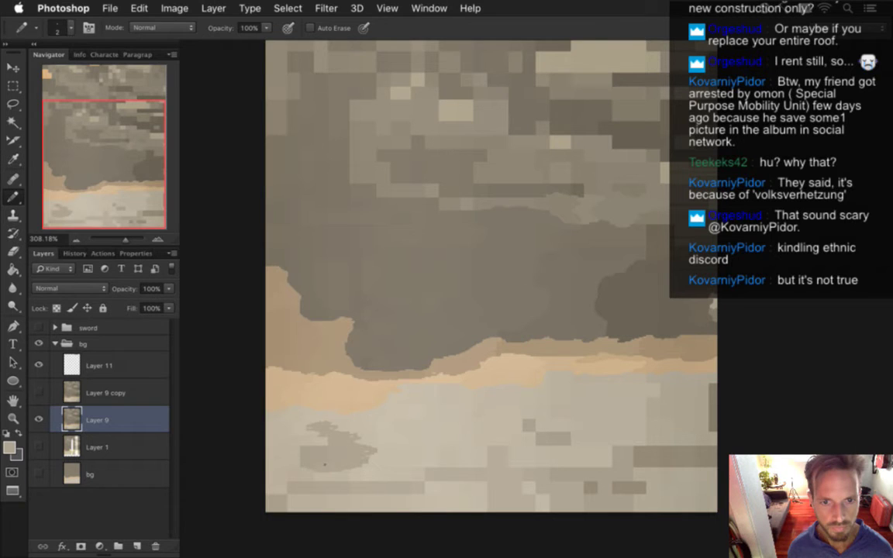
Taper the grey patch's left end and turn the blocky band beneath it into wavy streaks with sampled ground colours
alt+click(310, 463)
drag(294, 453, 303, 452)
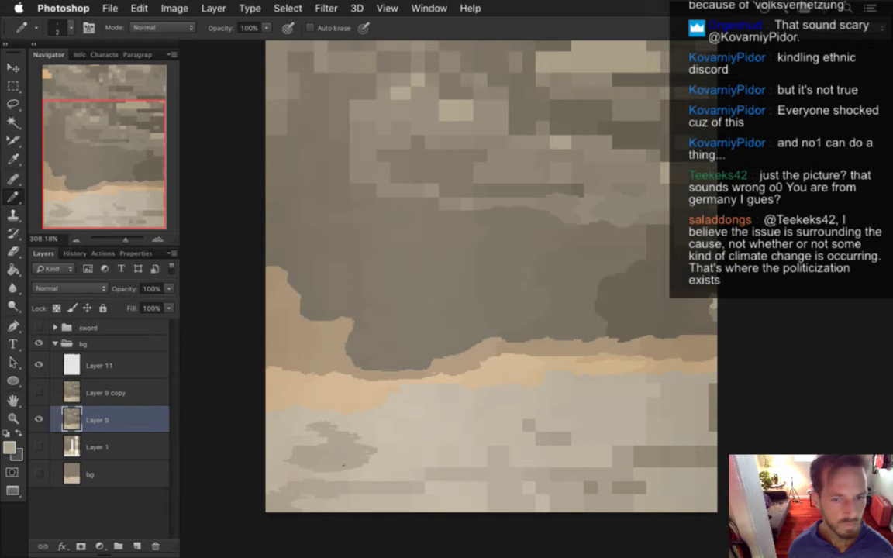
key(i)
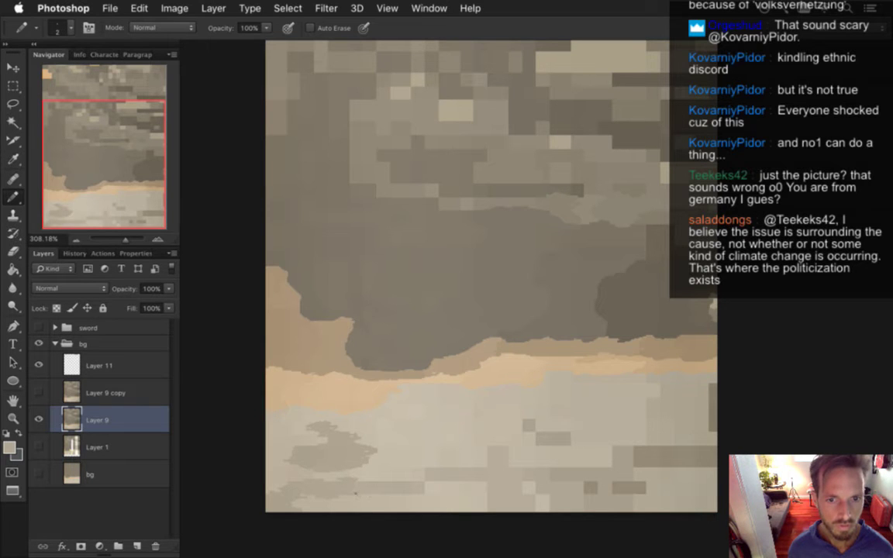
alt+click(342, 442)
mouse_move(328, 433)
mouse_down()
mouse_move(347, 432)
mouse_move(328, 431)
mouse_up()
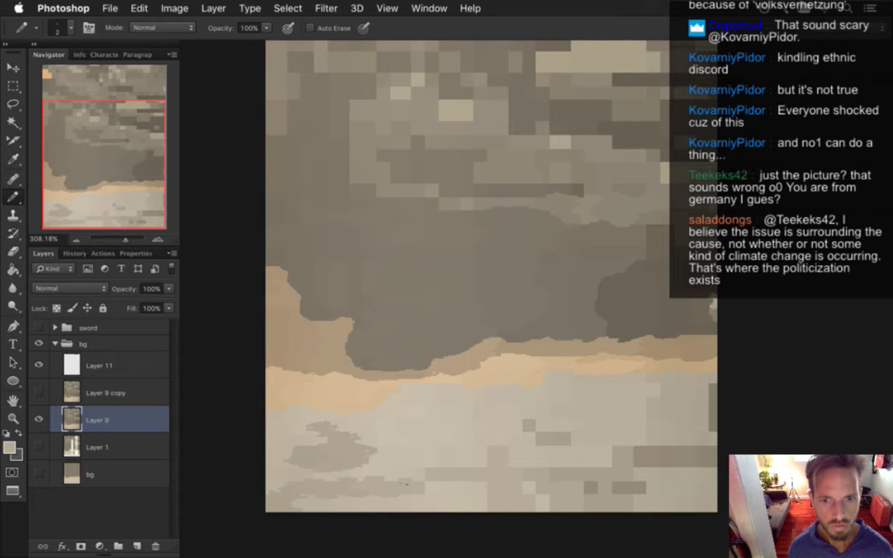
alt+click(404, 483)
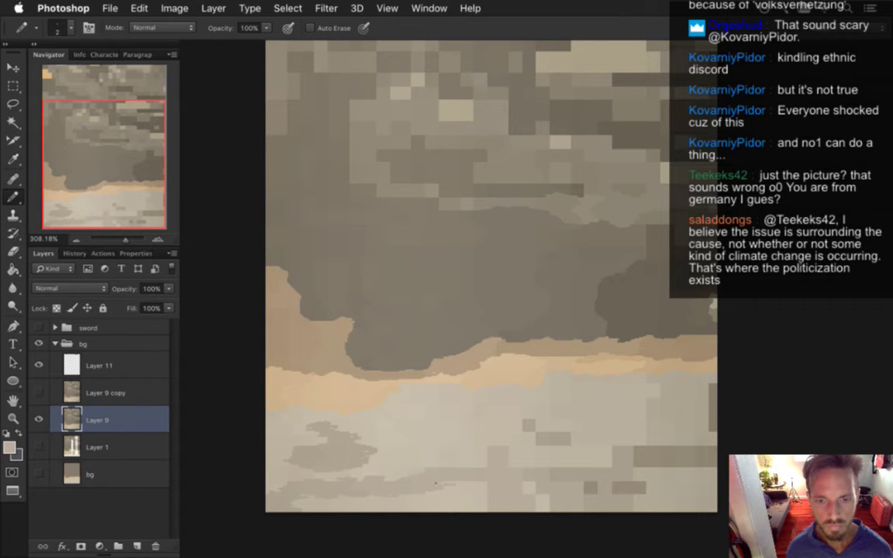
Try a blur with a 4.0-pixel radius on Layer 9 and check the background with the sword group shown
click(326, 8)
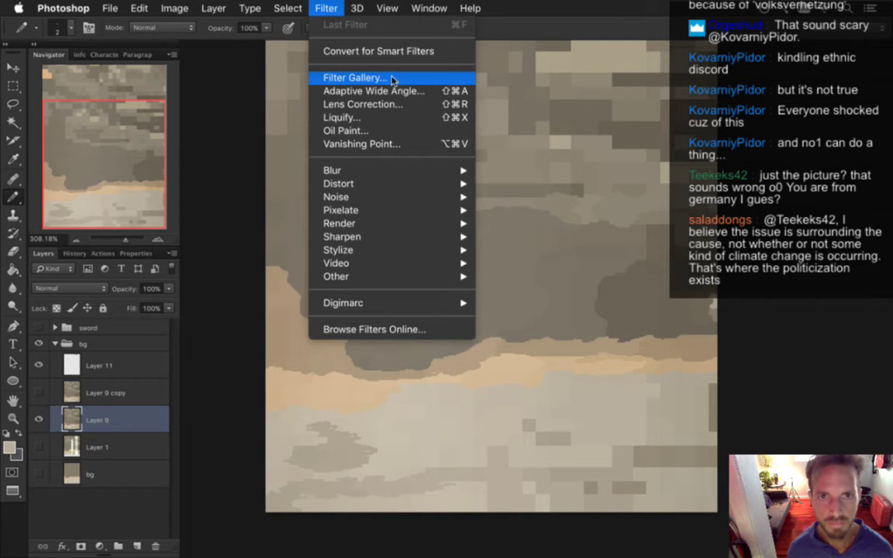
mouse_move(388, 172)
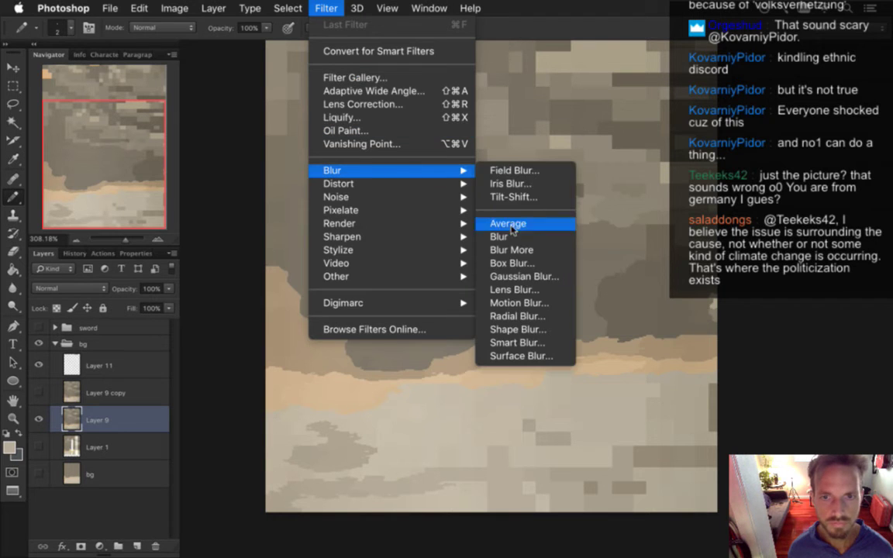
click(516, 246)
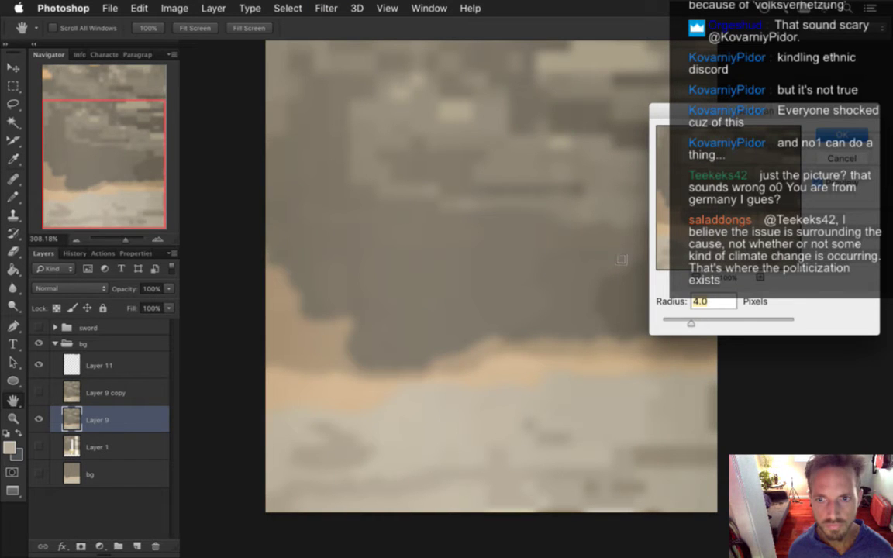
key(Return)
key(b)
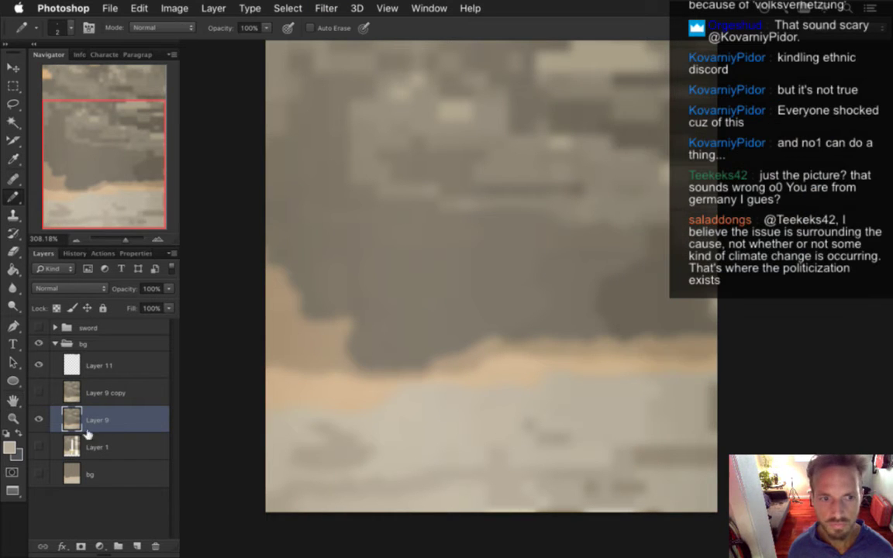
click(40, 326)
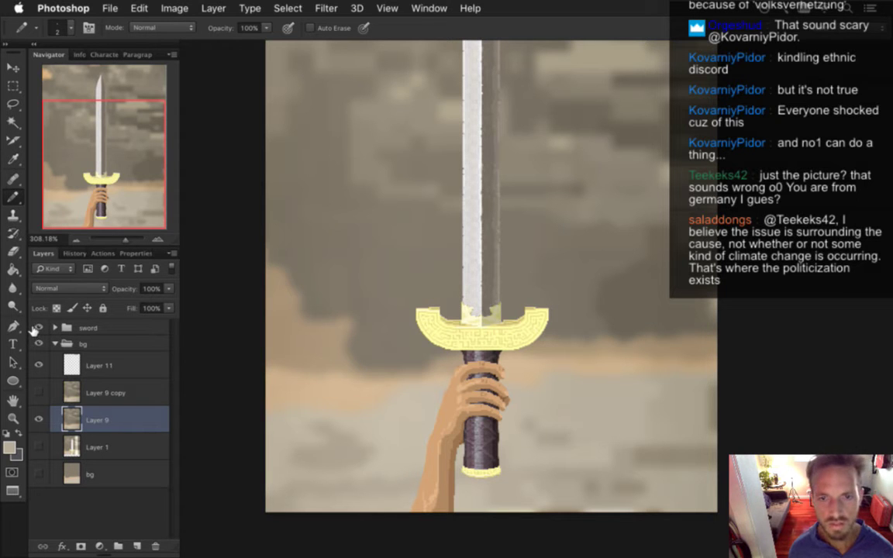
click(38, 327)
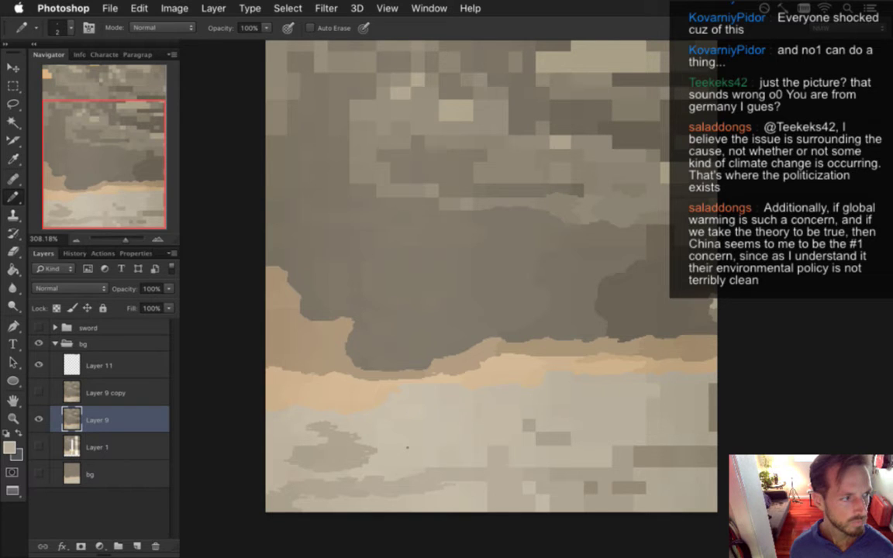
Blend the pale ground blocks between the grey patch and the sandy strip with sampled light tones, softening their square edges
key(i)
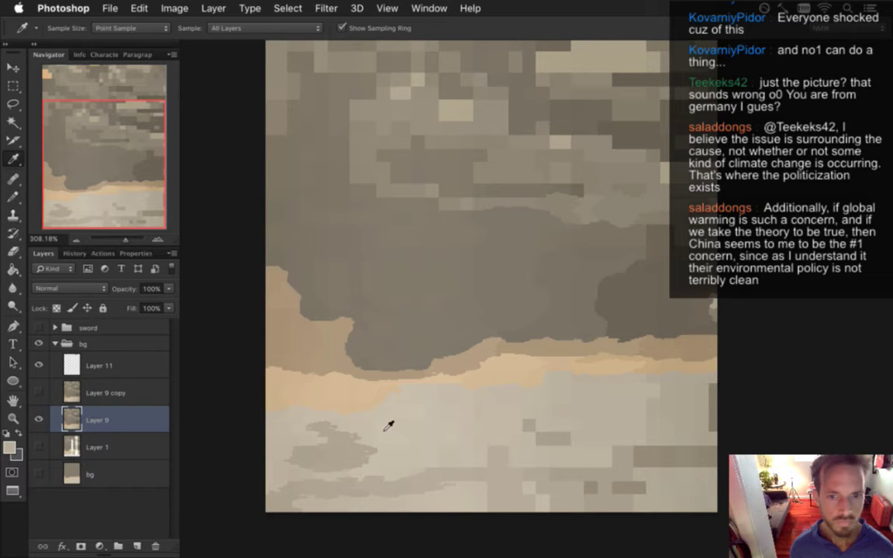
click(373, 445)
key(b)
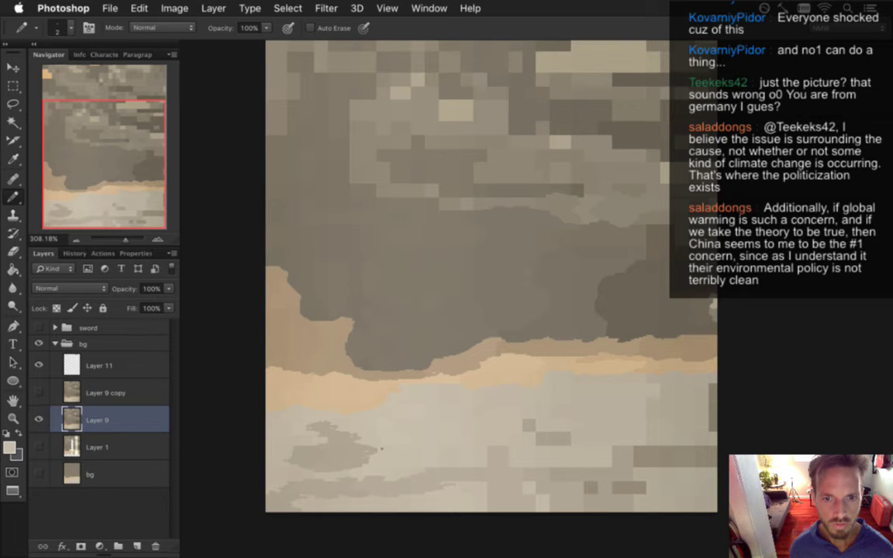
key(i)
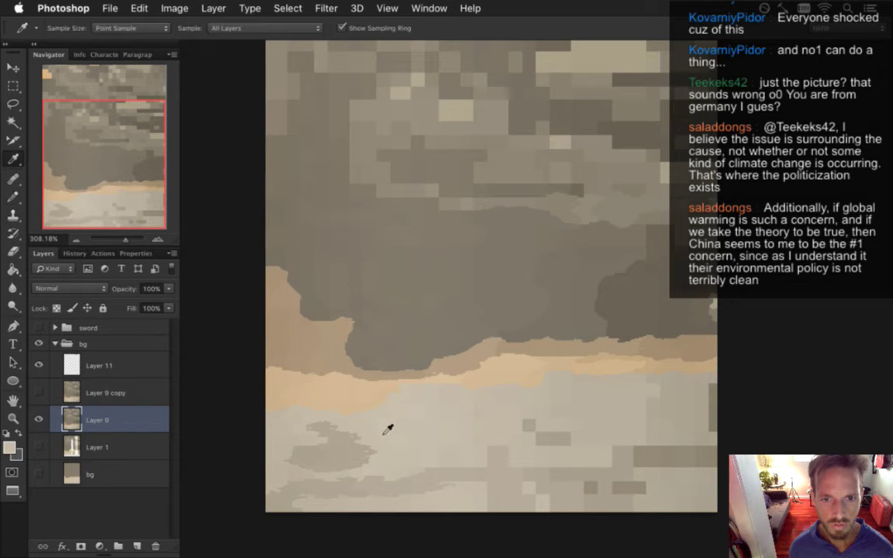
key(b)
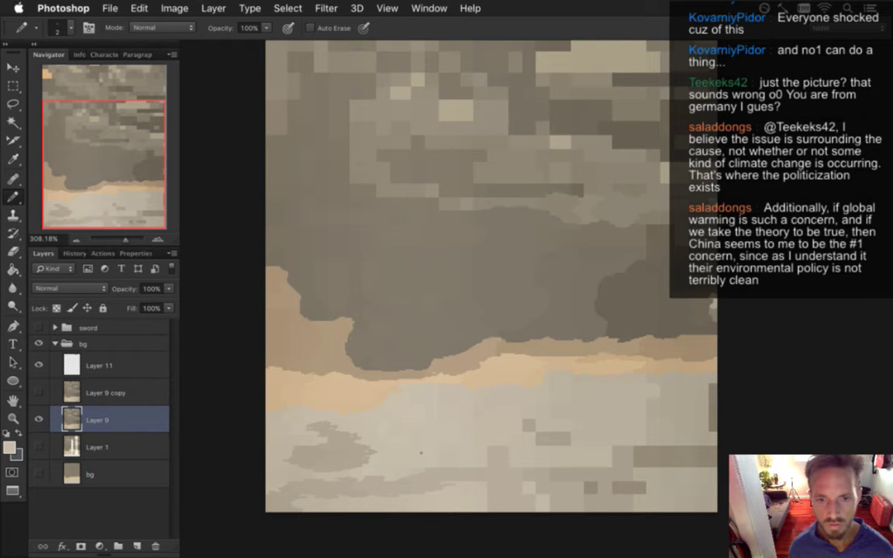
alt+click(378, 414)
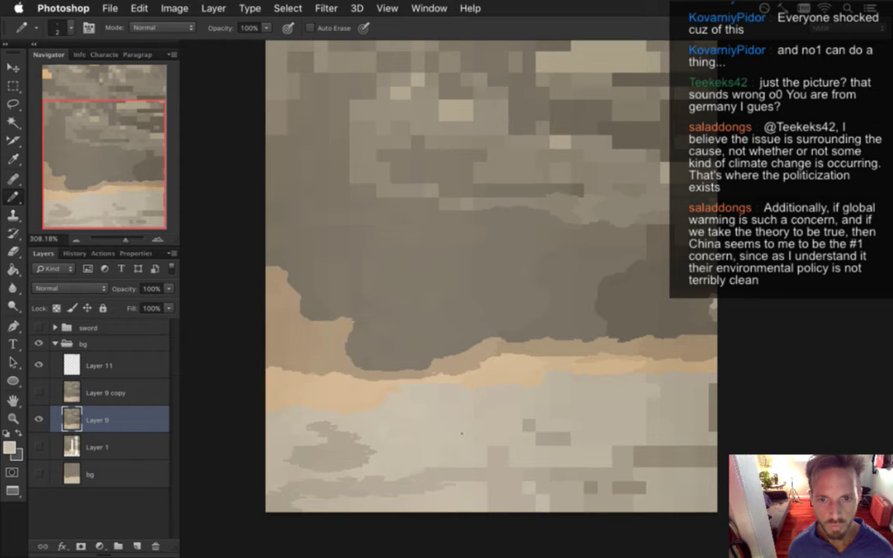
alt+click(457, 419)
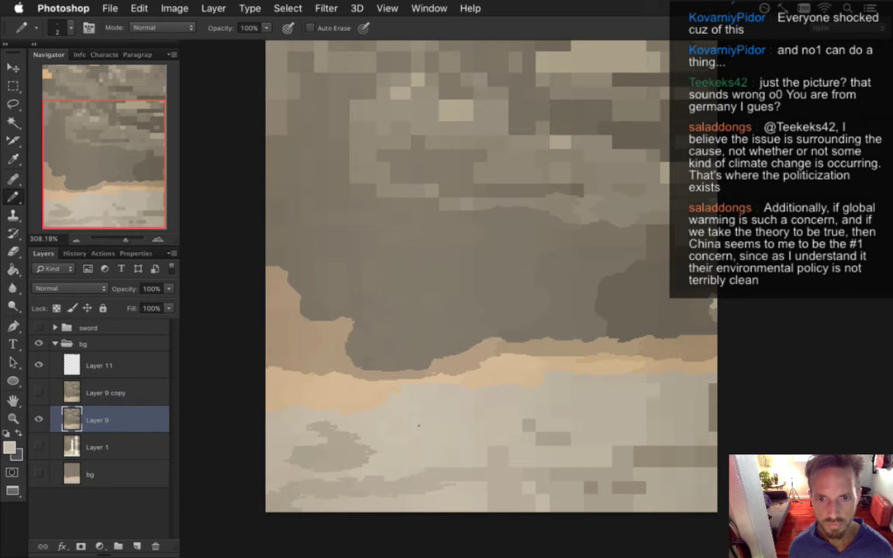
alt+click(444, 402)
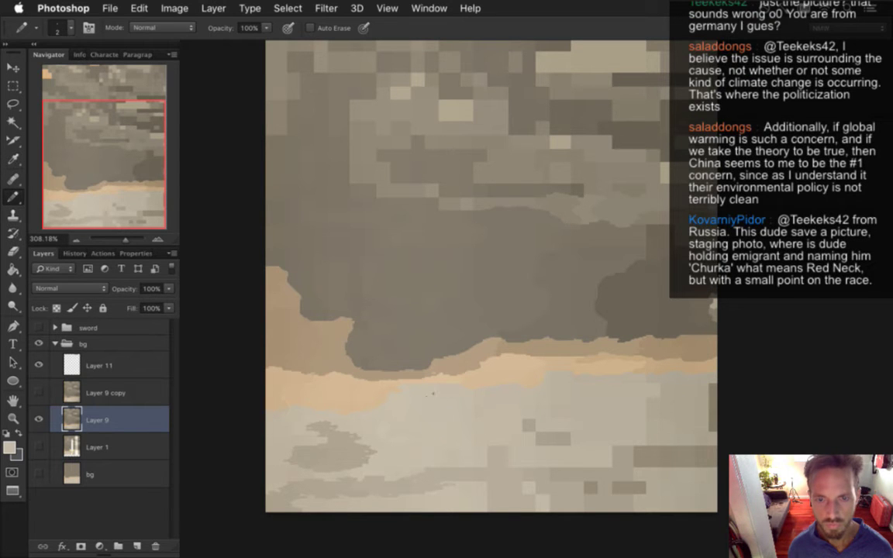
alt+click(459, 400)
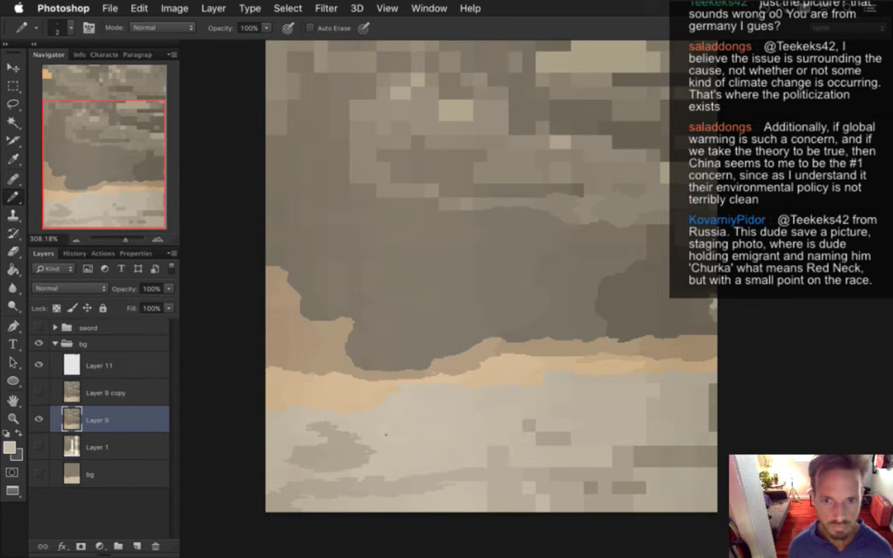
Break up the grey patch with light streaks and reshape the blocky lower-centre ground into wavy streaks using sampled tones
alt+click(503, 469)
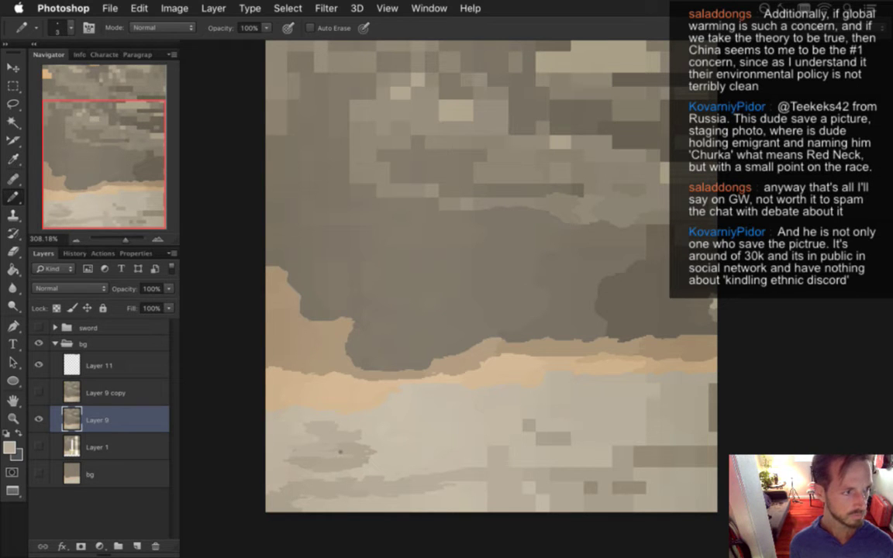
key(i)
click(486, 469)
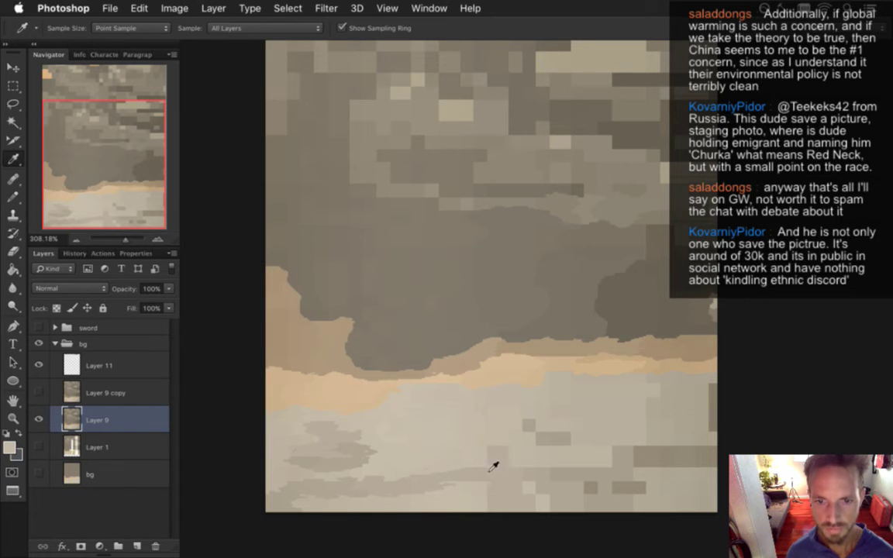
key(b)
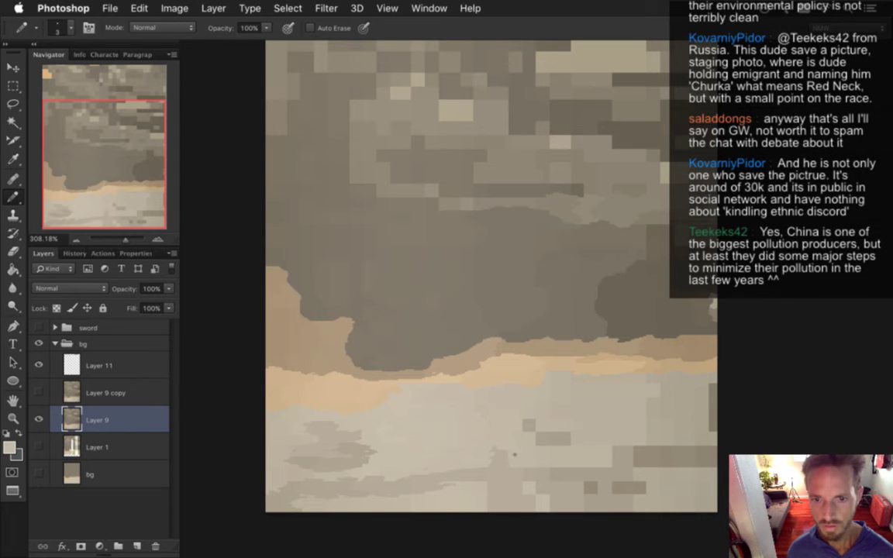
alt+click(500, 495)
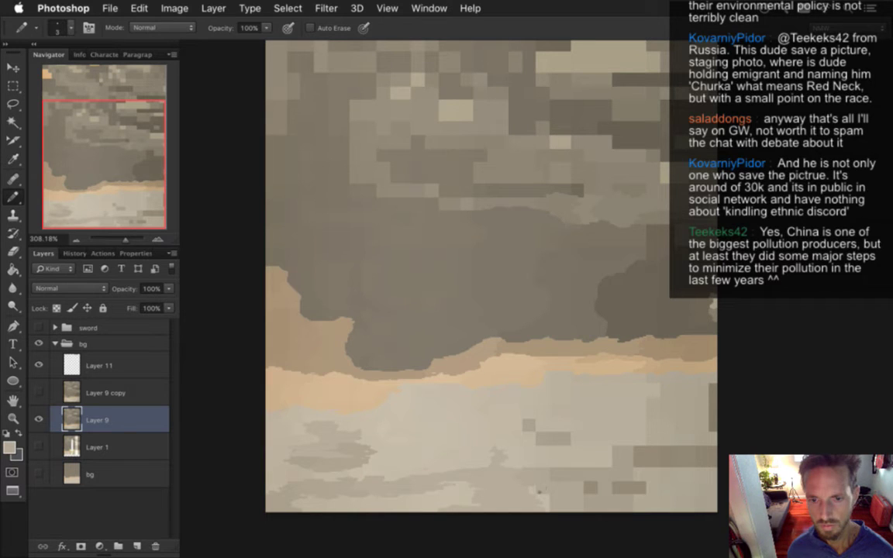
alt+click(552, 490)
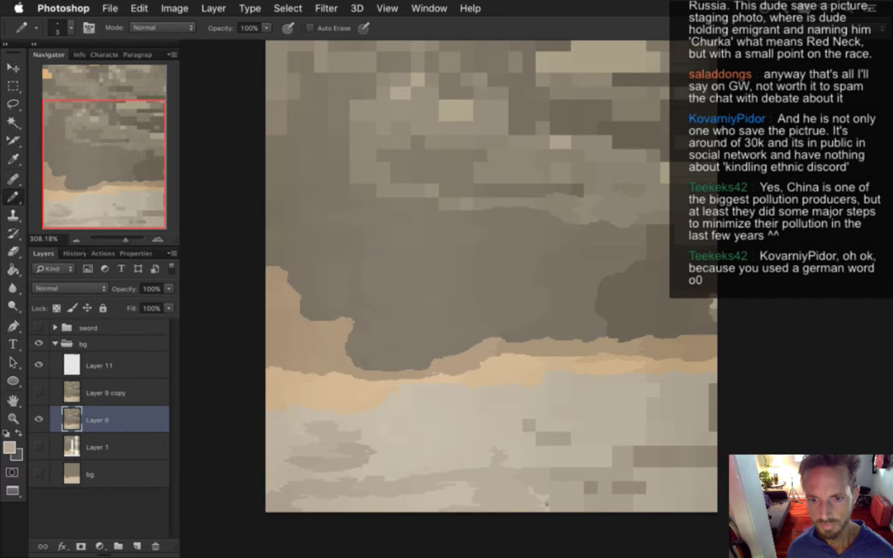
alt+click(552, 485)
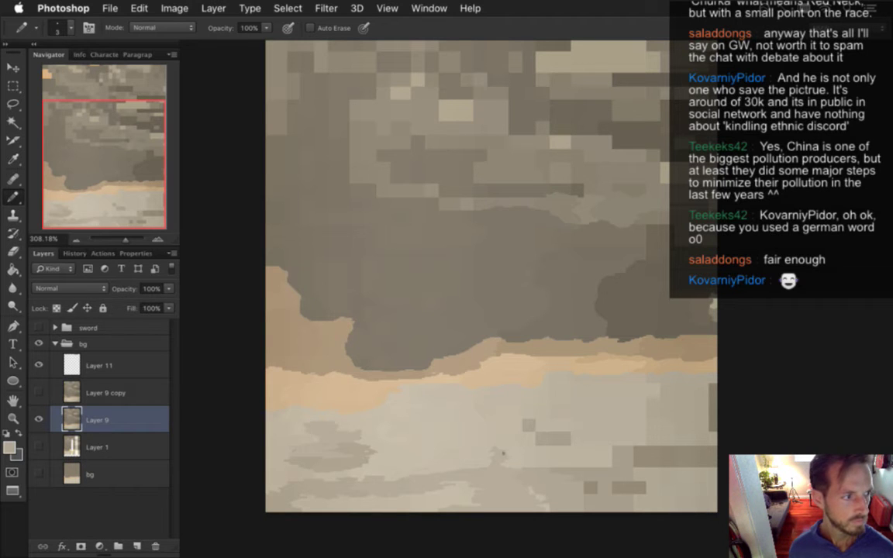
Repaint the small grey square and adjoining rectangle right of centre on the pale ground as one jagged, irregular patch
alt+click(552, 450)
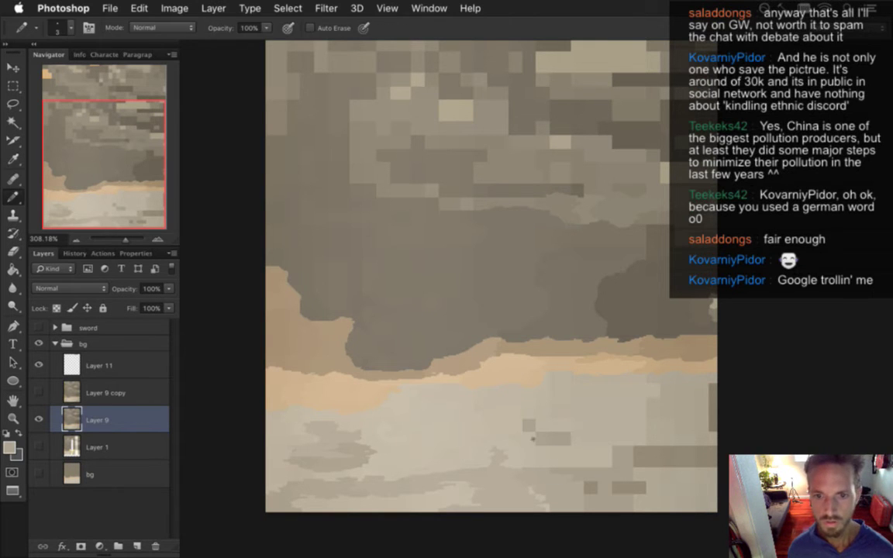
drag(543, 435, 522, 424)
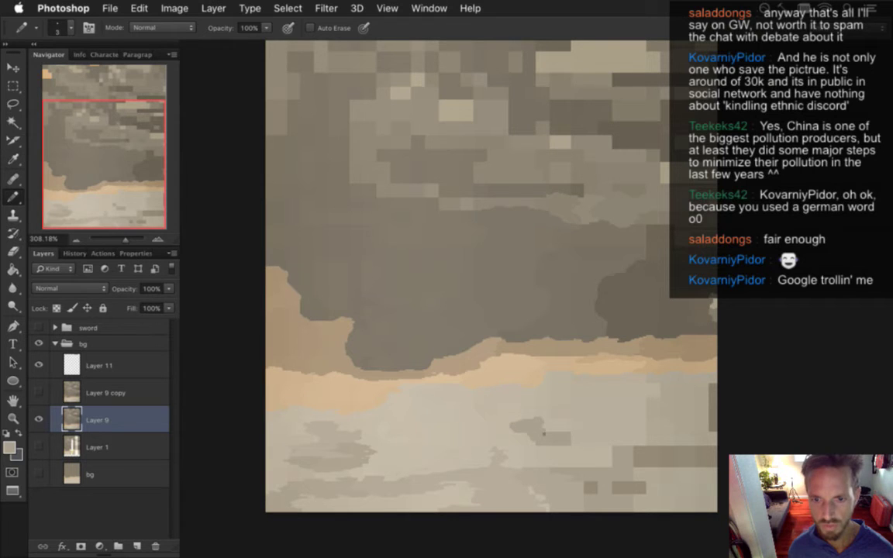
alt+click(575, 445)
drag(582, 436, 549, 446)
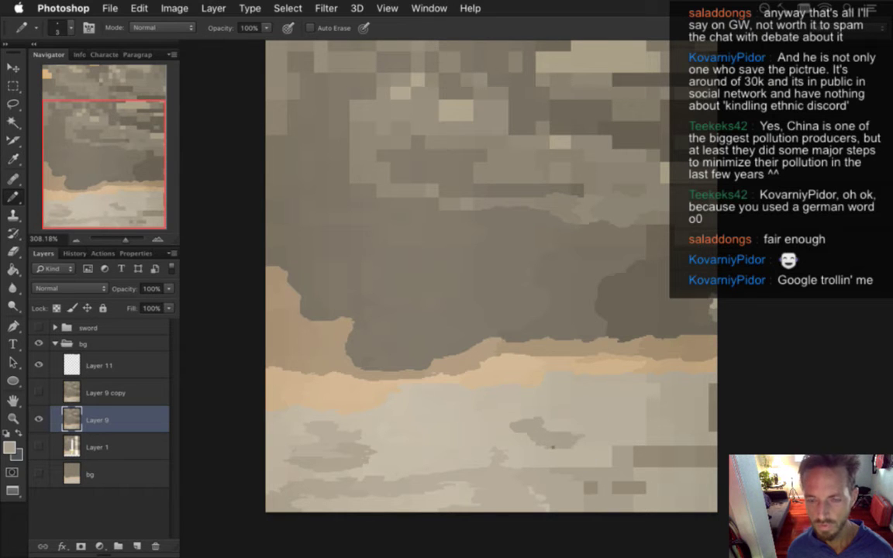
alt+click(562, 429)
click(564, 430)
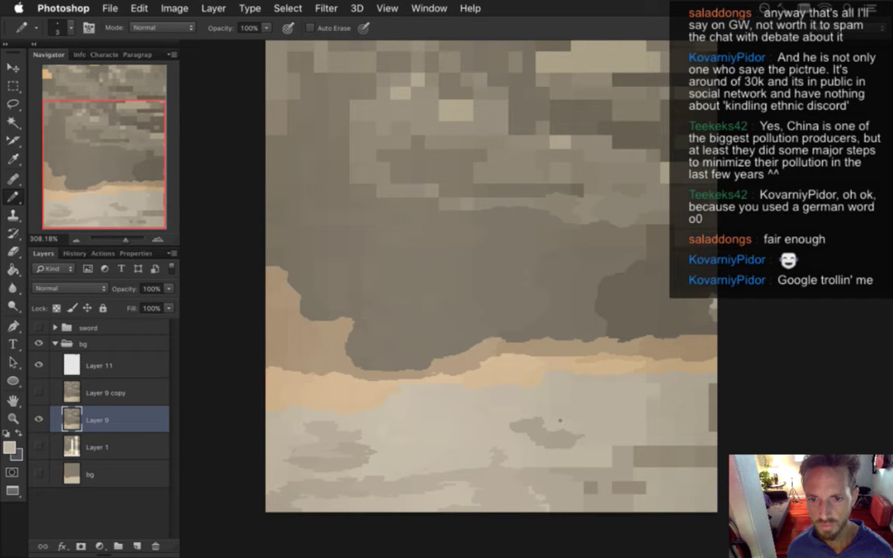
Soften the square tonal edges around the new jagged patch, up to the sandy strip, with sampled pale ground colours
alt+click(564, 416)
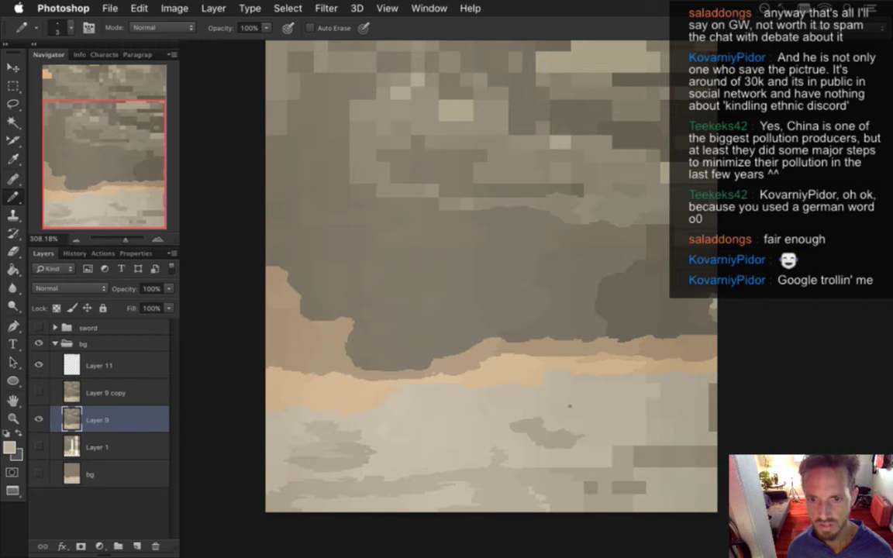
alt+click(561, 411)
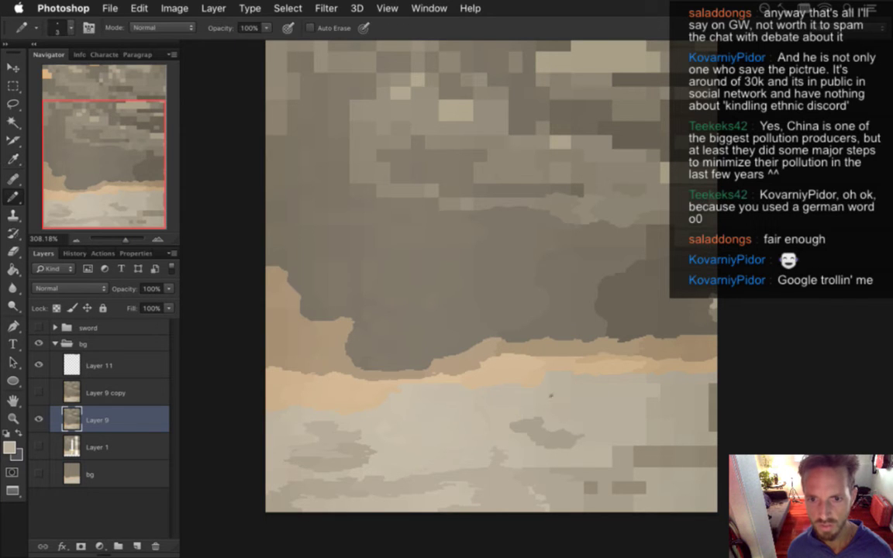
alt+click(537, 393)
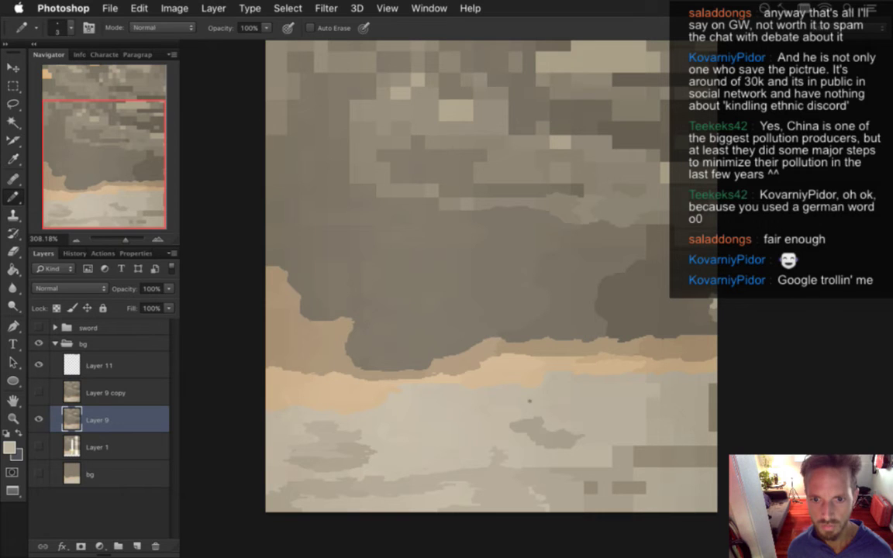
alt+click(577, 428)
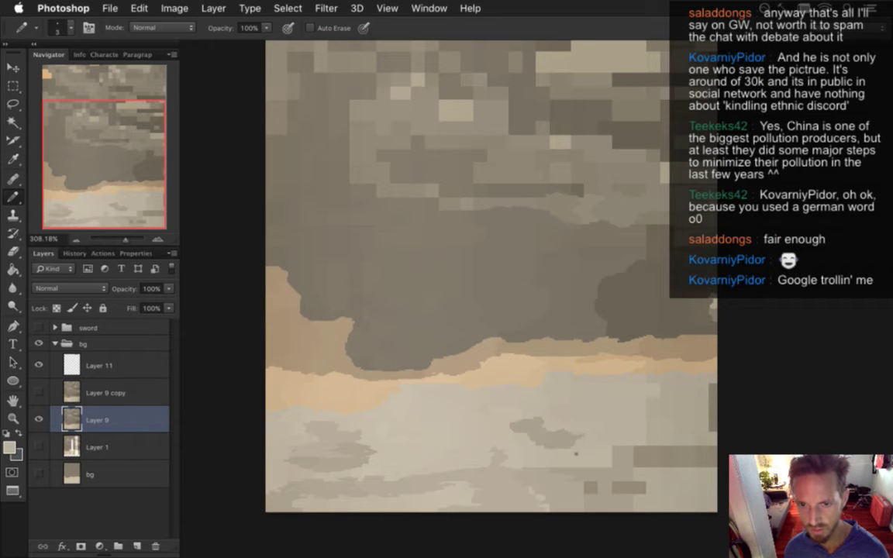
Turn the straight vertical block edges on the right side of the pale ground into ragged transitions using neighbouring sampled tones
alt+click(622, 433)
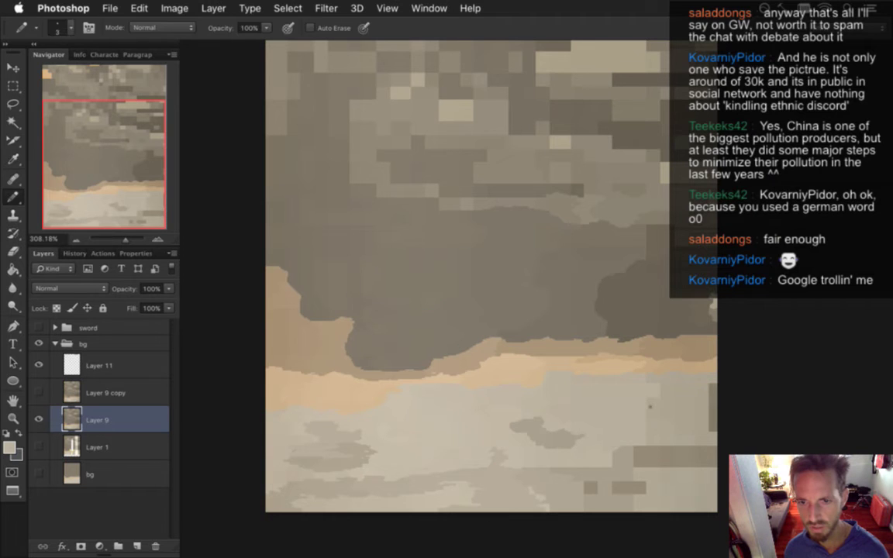
alt+click(653, 408)
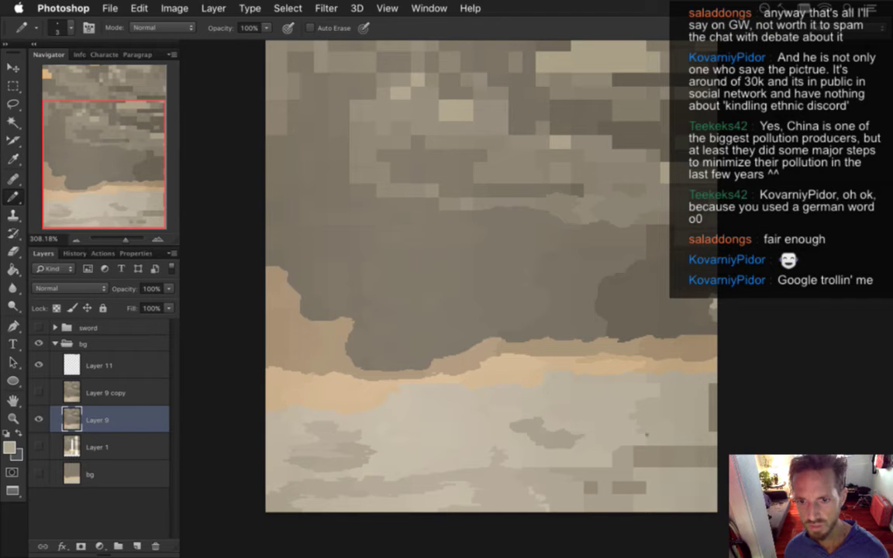
alt+click(588, 396)
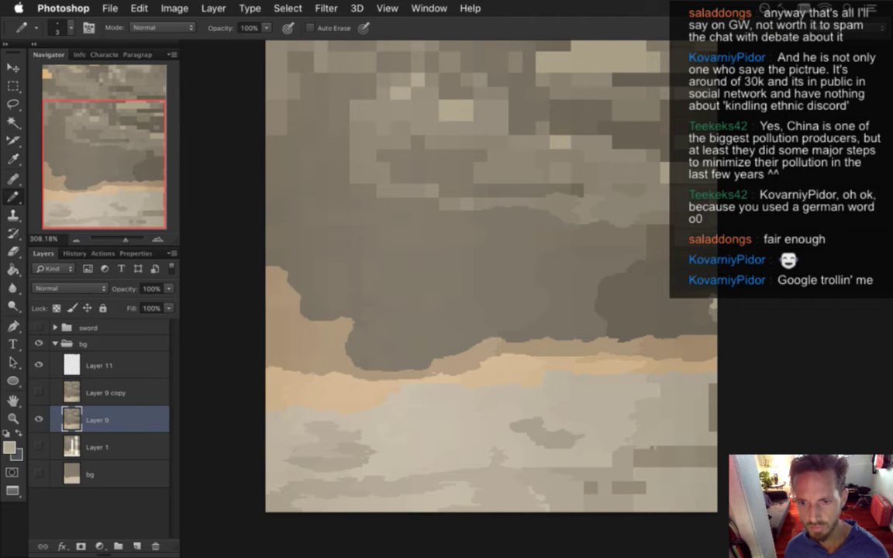
alt+click(658, 409)
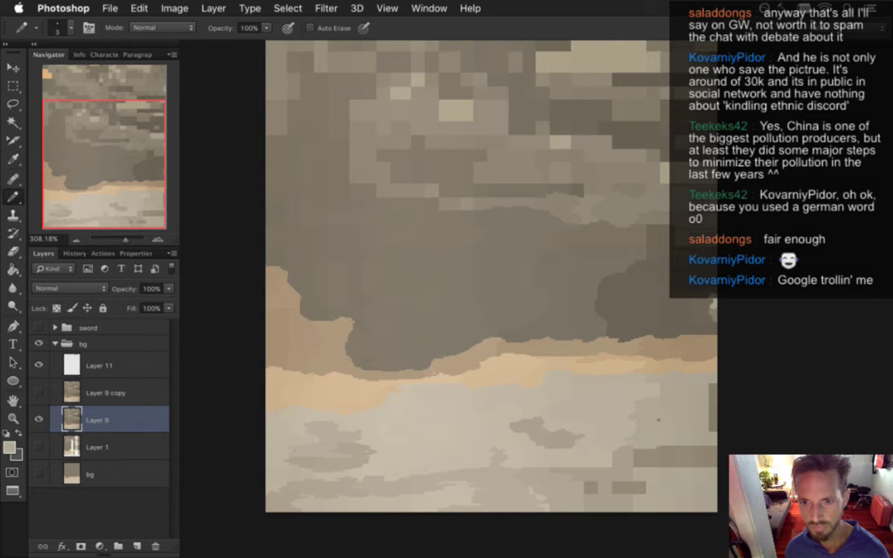
alt+click(672, 401)
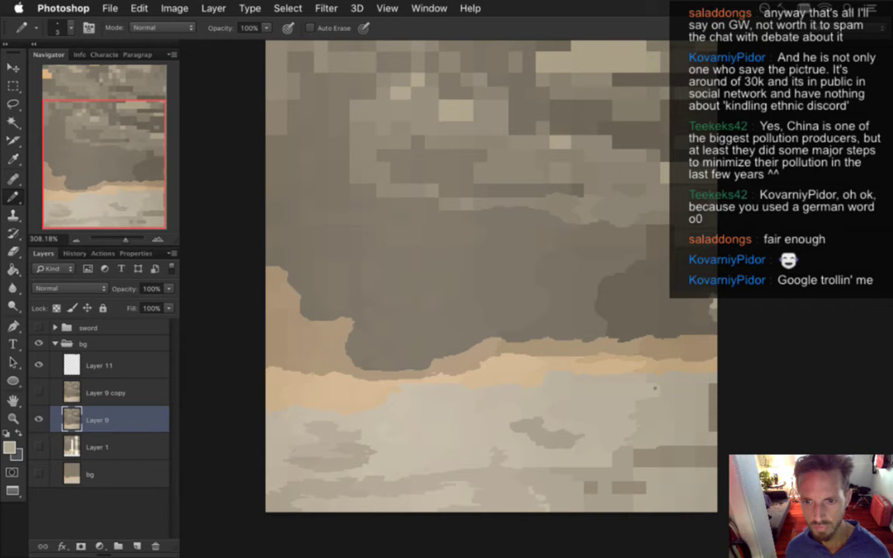
alt+click(658, 383)
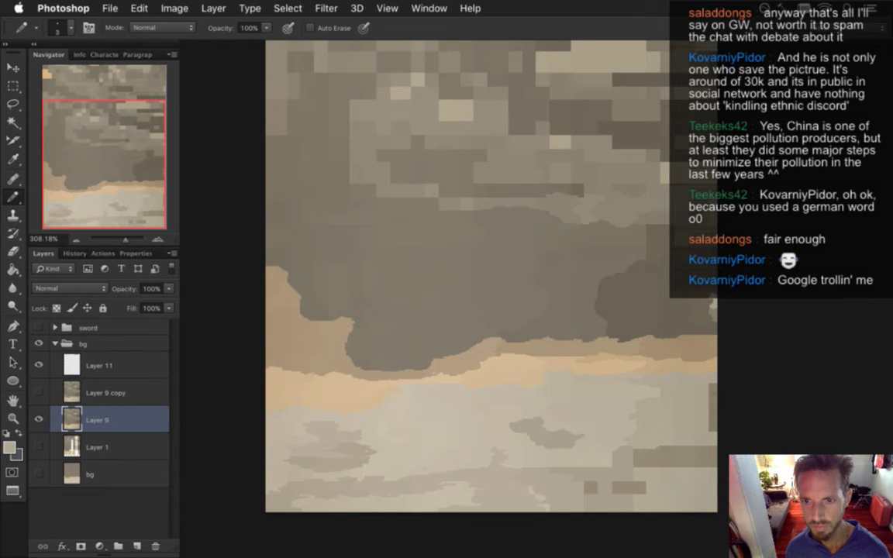
Roughen the dark sliver at the canvas's right edge and reshape the blocky grey band below it into a tapered, irregular streak
key(alt)
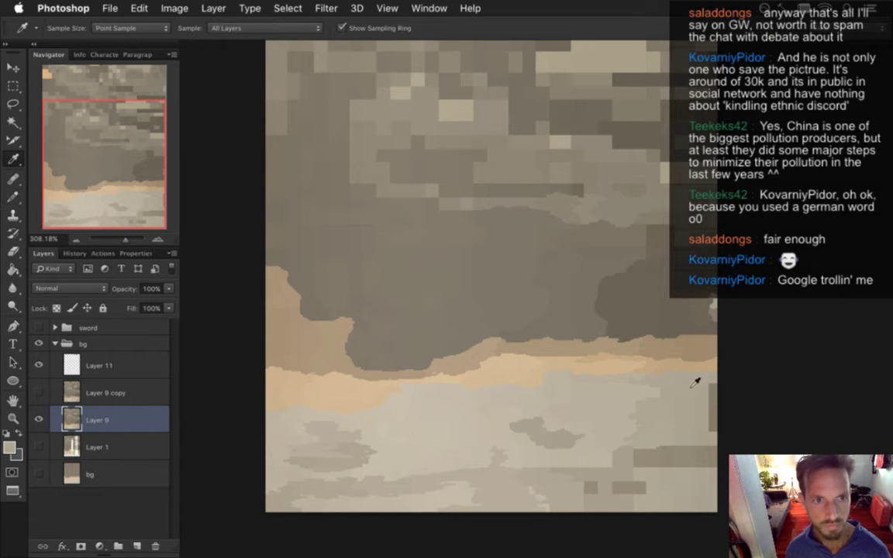
alt+click(695, 383)
drag(709, 404, 710, 431)
alt+click(609, 377)
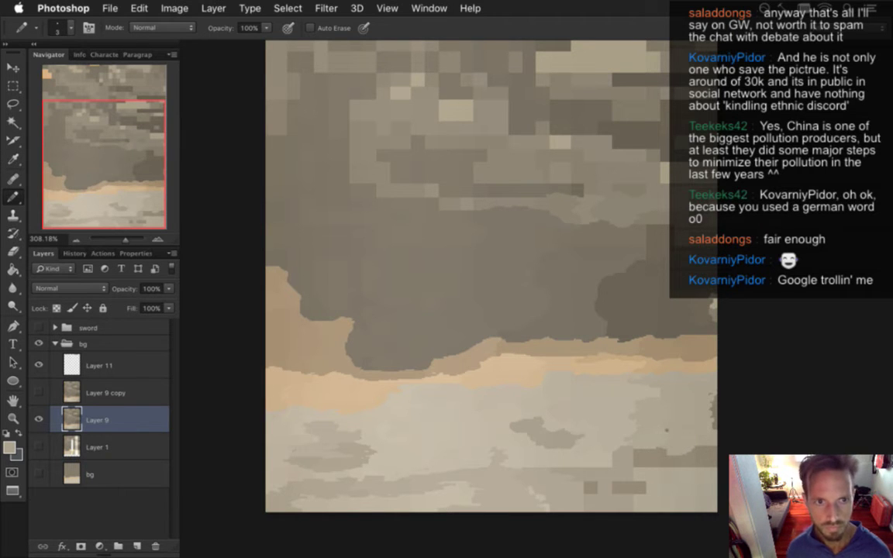
alt+click(632, 465)
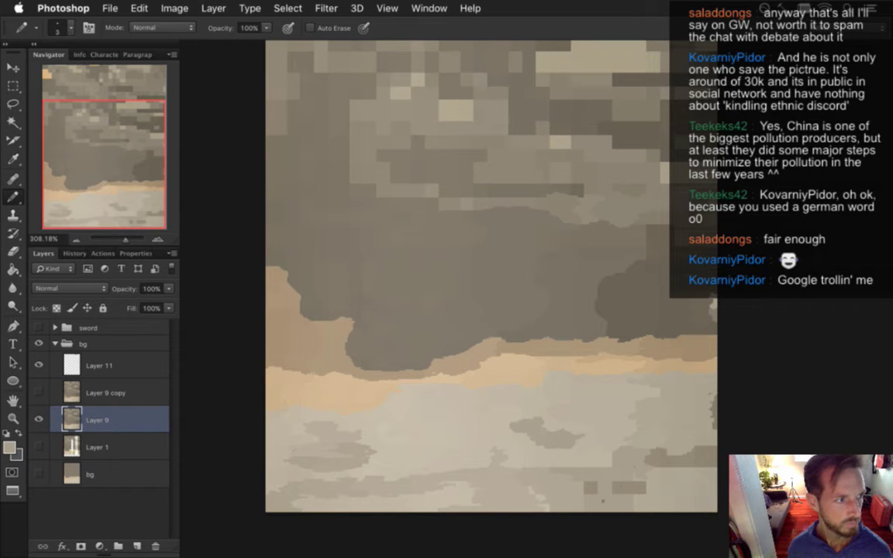
Break the small dark blocks in the lower-right ground into thin, irregular marks and roughen the grey block above them with sampled tones
key(alt)
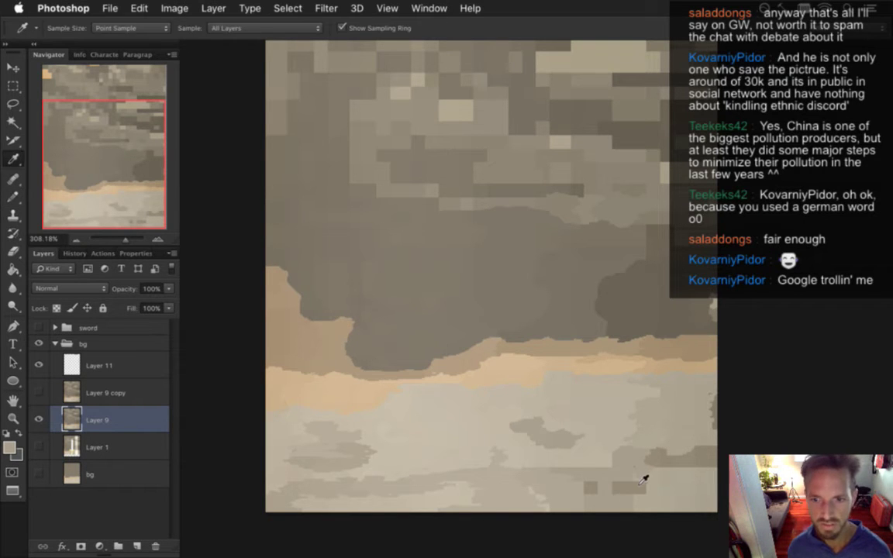
alt+click(635, 466)
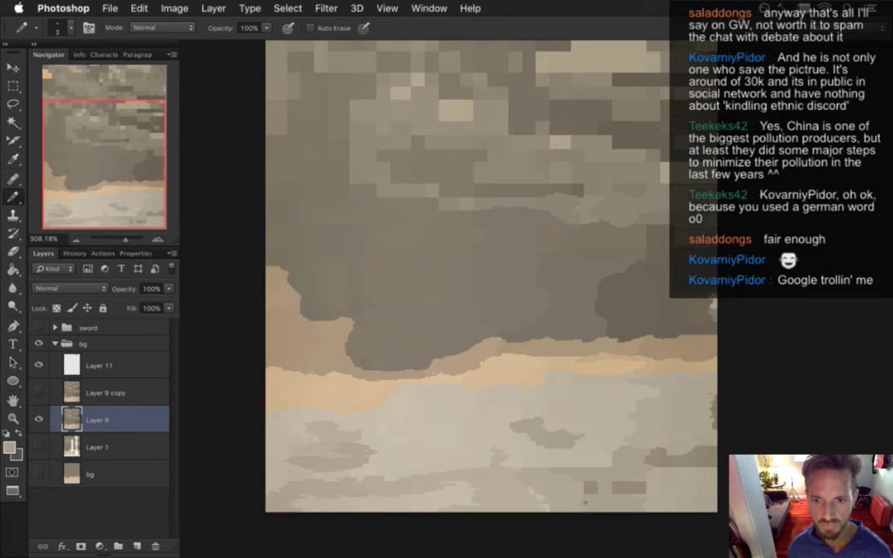
click(591, 484)
drag(587, 486, 628, 487)
click(596, 493)
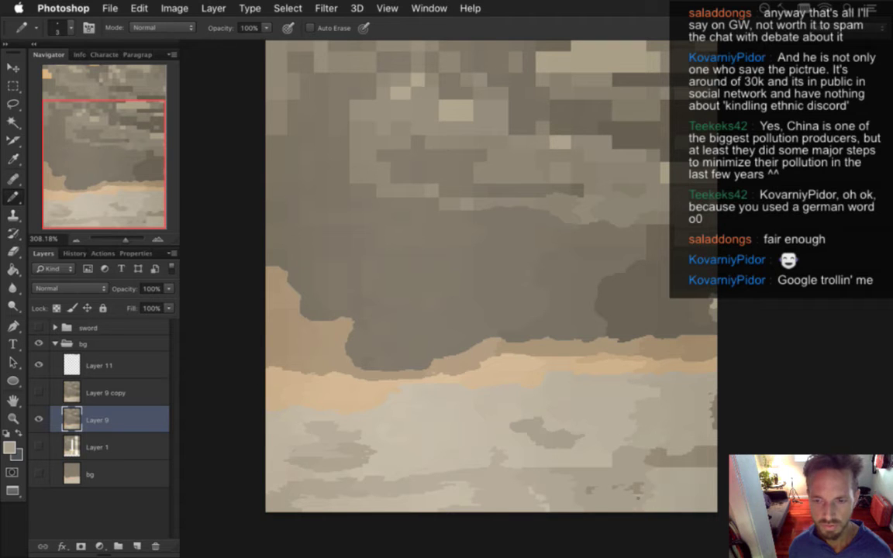
alt+click(591, 428)
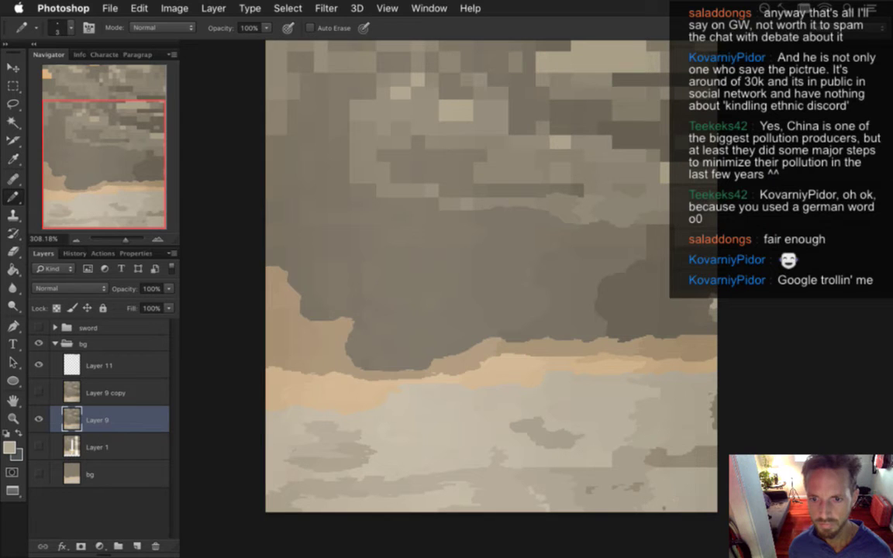
Thin the grey streak in the lower-right ground into a narrow wavy line and touch up the sandy strip's right end with sampled colours
alt+click(686, 483)
alt+click(580, 410)
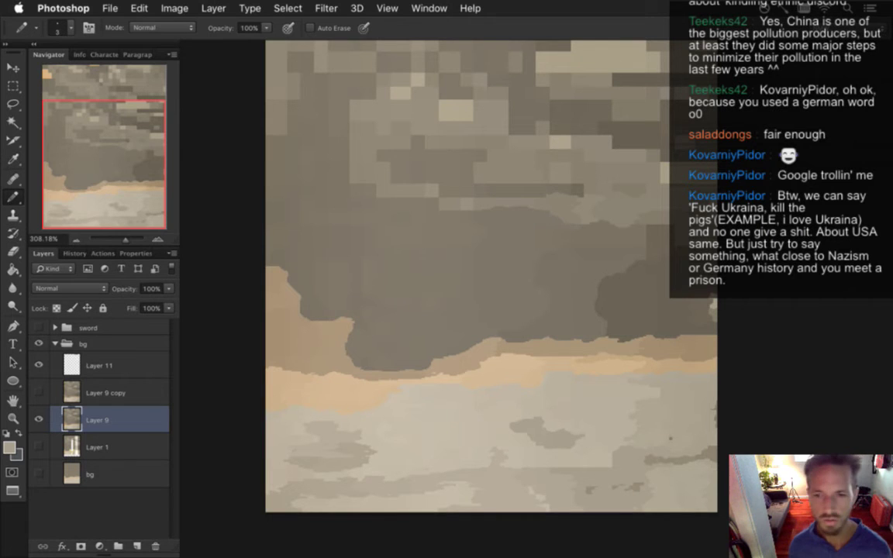
key(i)
click(655, 374)
key(b)
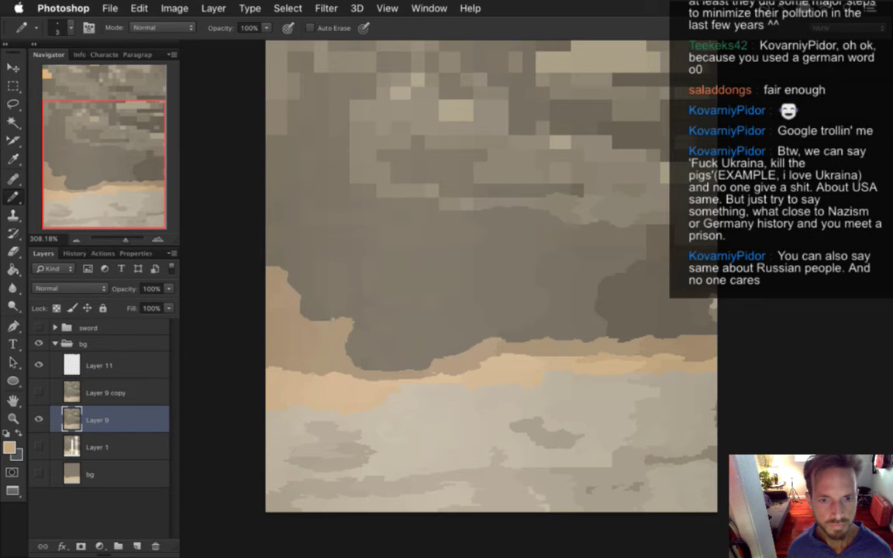
Smooth the lower edge of the darker sand on the left and blend its blocks with sampled tan tones at brush size 10
key(i)
click(300, 353)
key(b)
key(bracketright)
key(bracketright)
key(bracketright)
key(bracketright)
key(bracketright)
key(bracketright)
drag(267, 372, 342, 381)
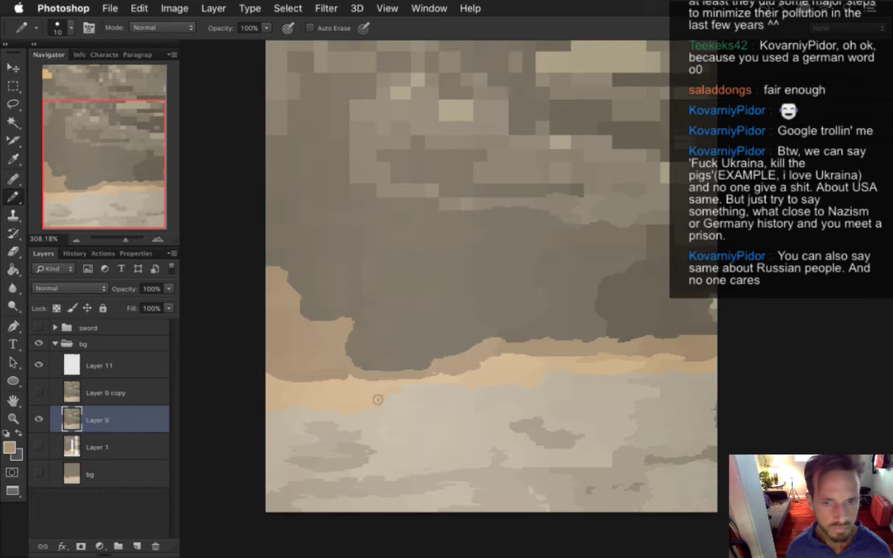
key(super+z)
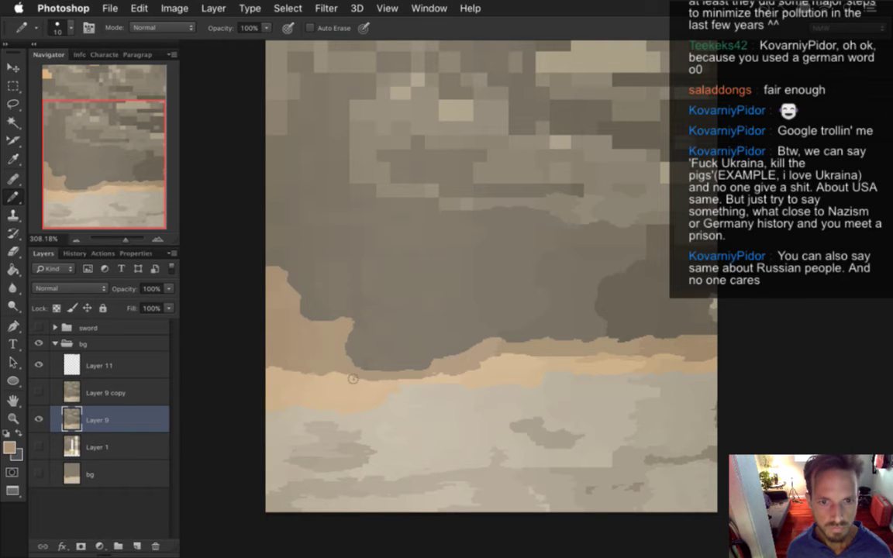
alt+click(345, 373)
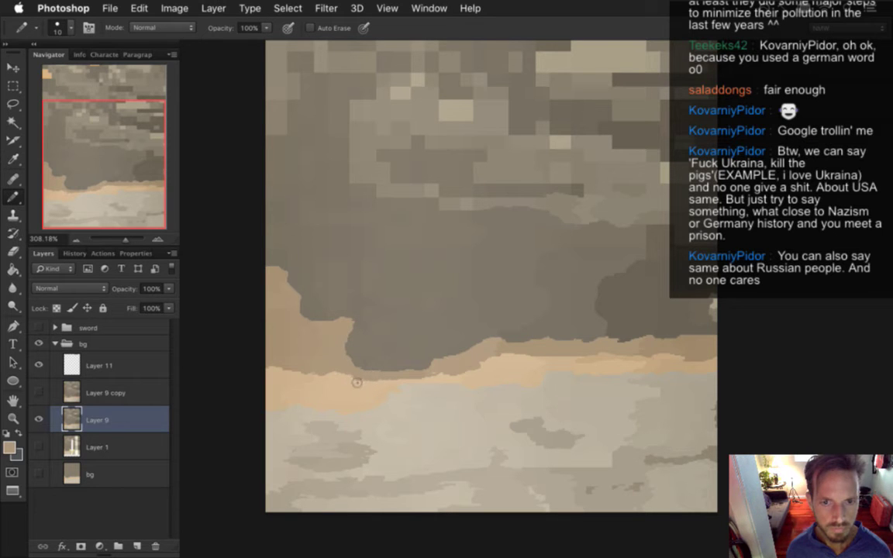
alt+click(310, 363)
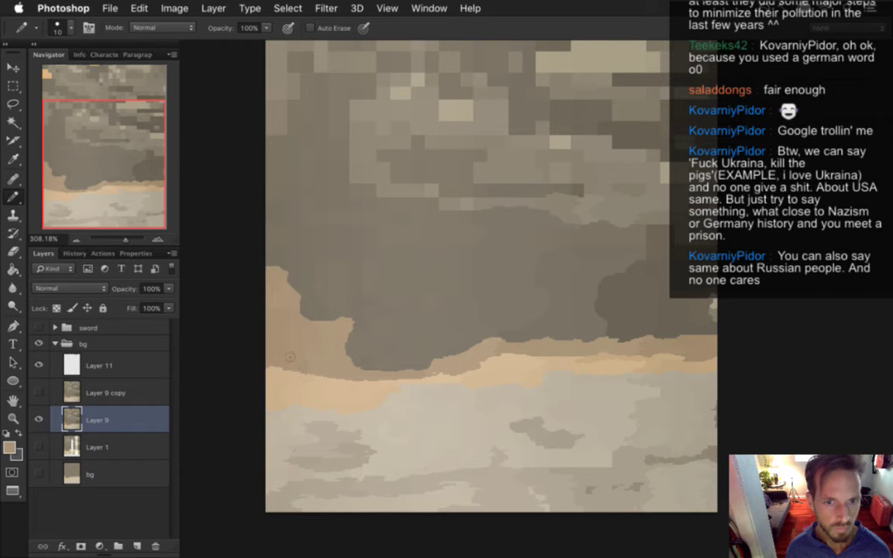
alt+click(319, 354)
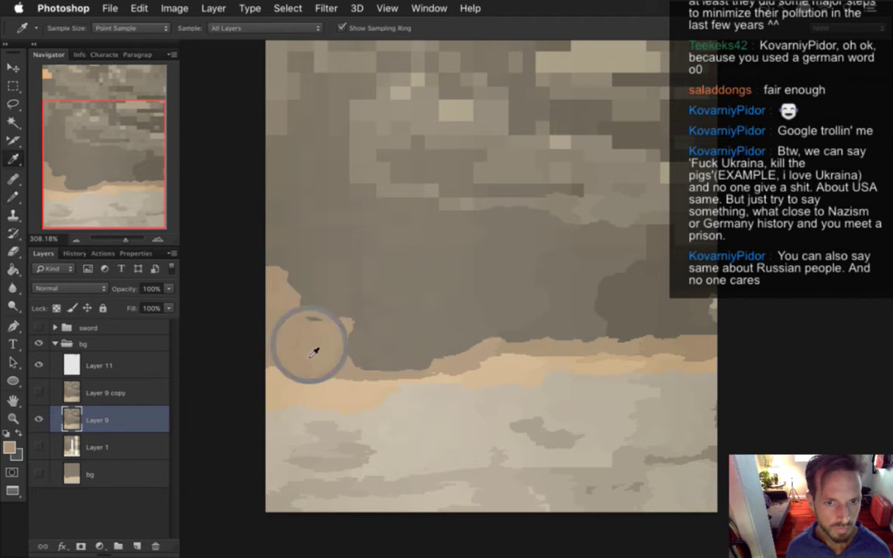
Refine the thin darker sand band below the rock's lowest bulge using a finer pencil and a sampled sand tone
key(bracketleft)
key(bracketleft)
key(bracketleft)
key(bracketleft)
key(bracketleft)
key(bracketleft)
key(bracketleft)
key(bracketleft)
key(bracketleft)
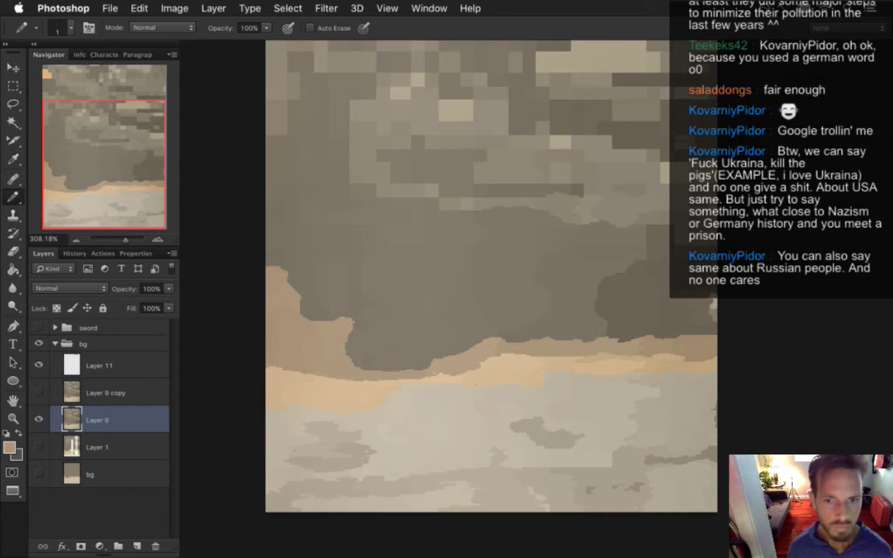
key(alt)
click(434, 379)
key(b)
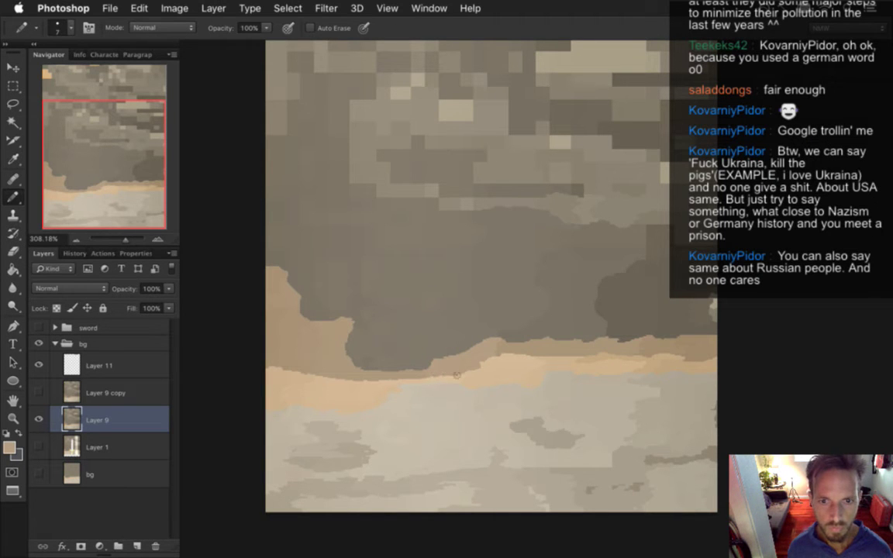
Smooth the boundary between darker and lighter sand from the middle of the strip to the canvas's right edge, using sampled tans
key(i)
click(517, 357)
key(b)
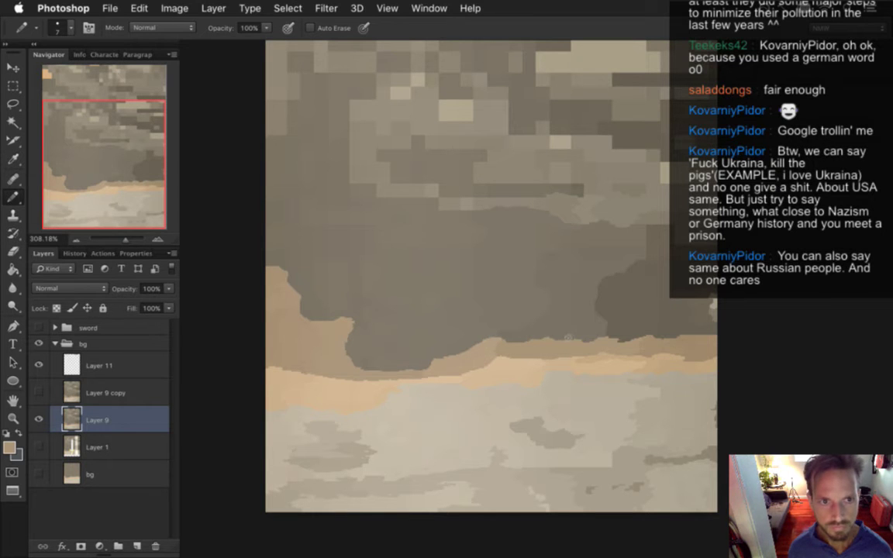
alt+click(494, 362)
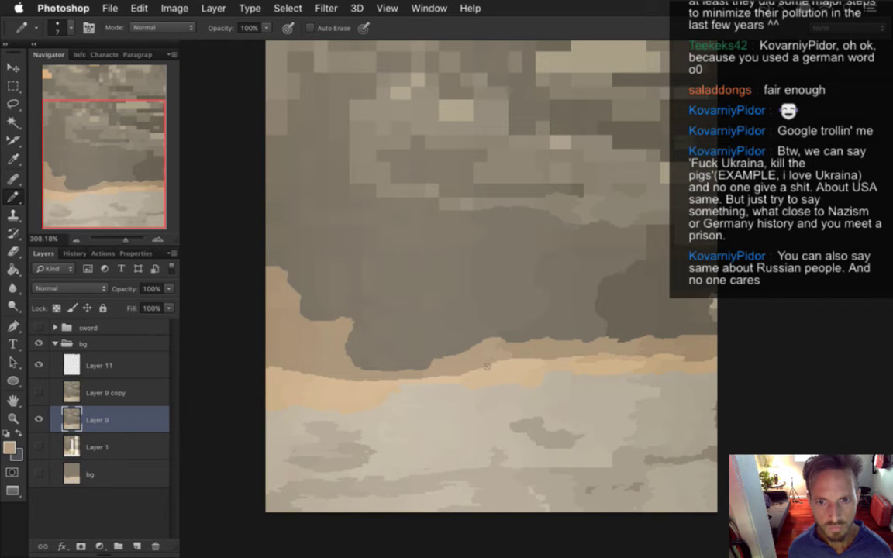
alt+click(556, 361)
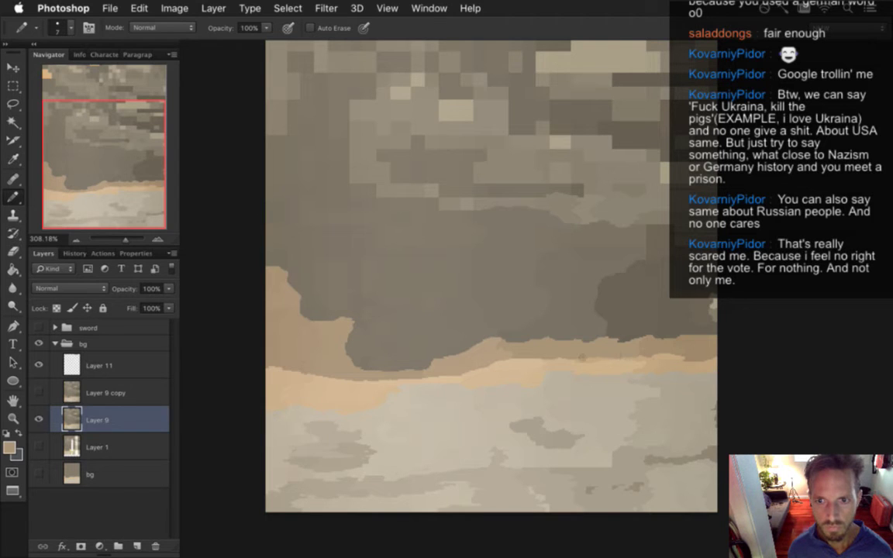
alt+click(651, 358)
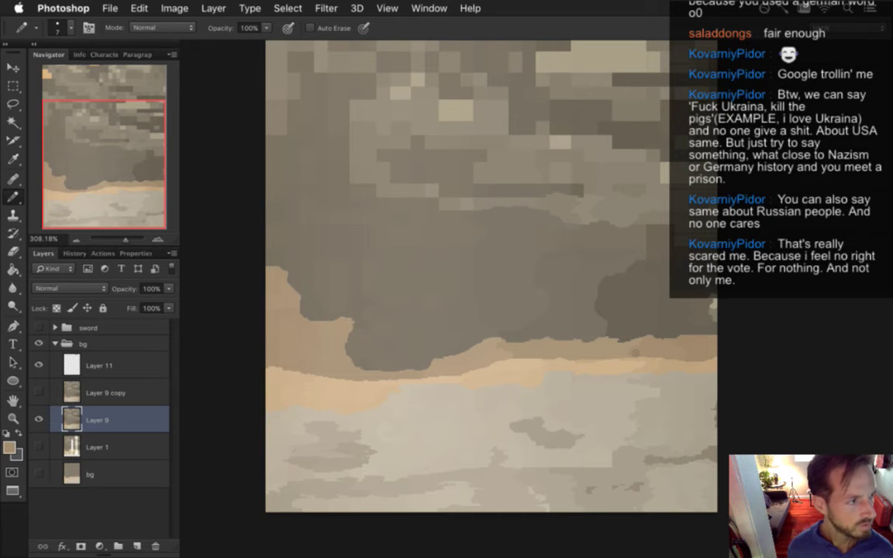
Blend the blocky tones in the right half of the sandy strip and touch up its lower edge against the pale ground
alt+click(629, 318)
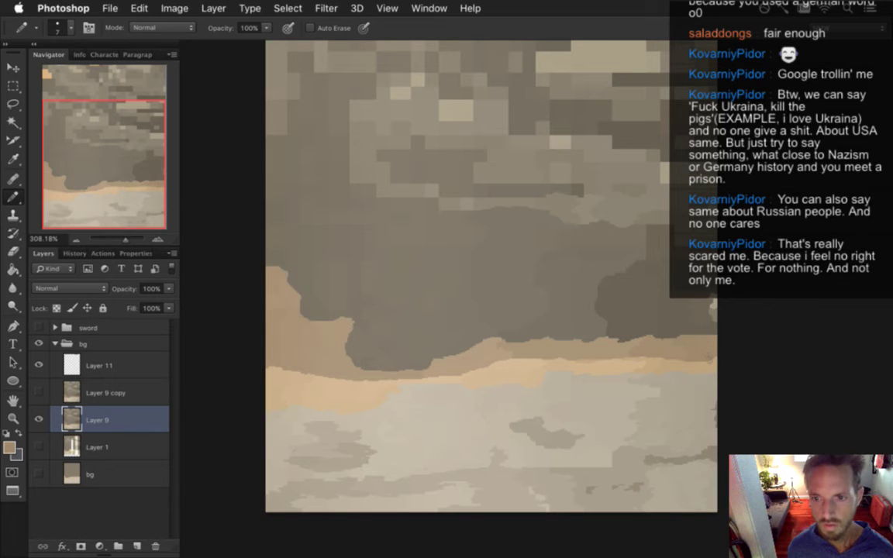
key(i)
key(b)
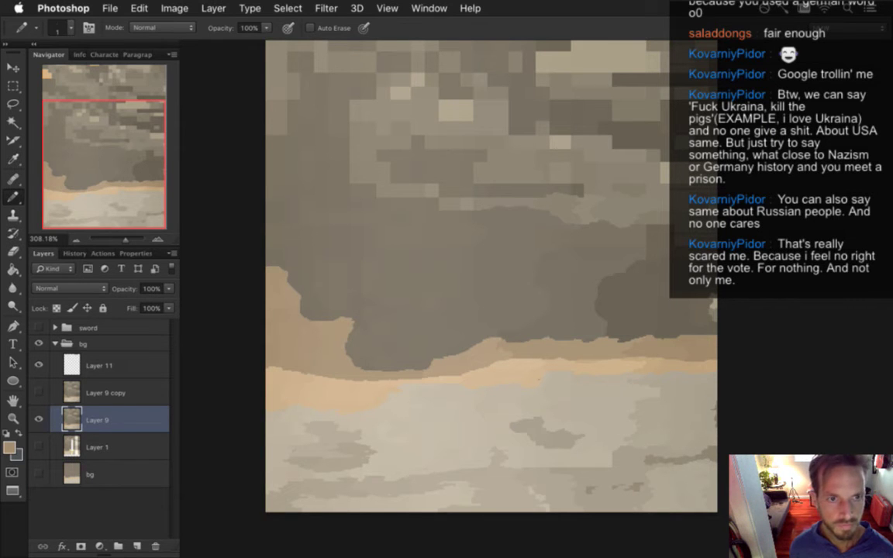
alt+click(569, 474)
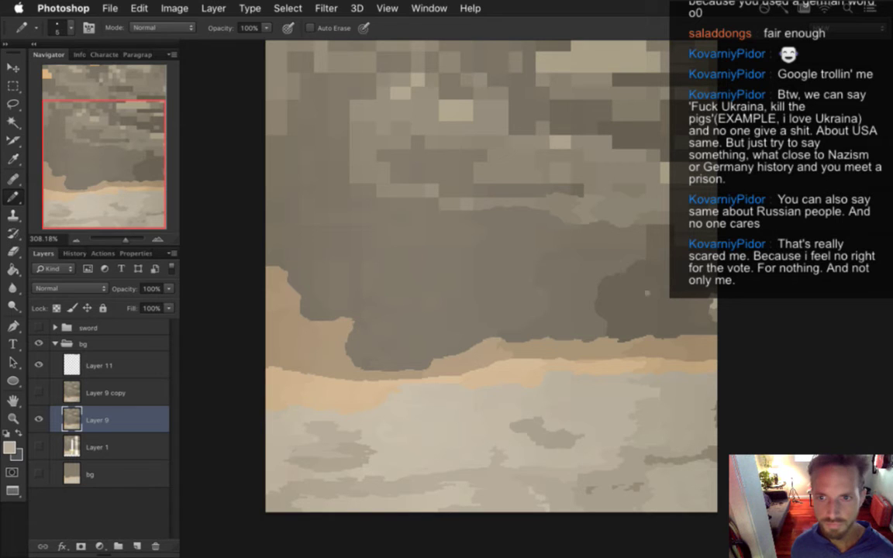
Extend the dark rock on the right upward into a sloping peak and roughen the rock edges above it with sampled greys
alt+click(637, 240)
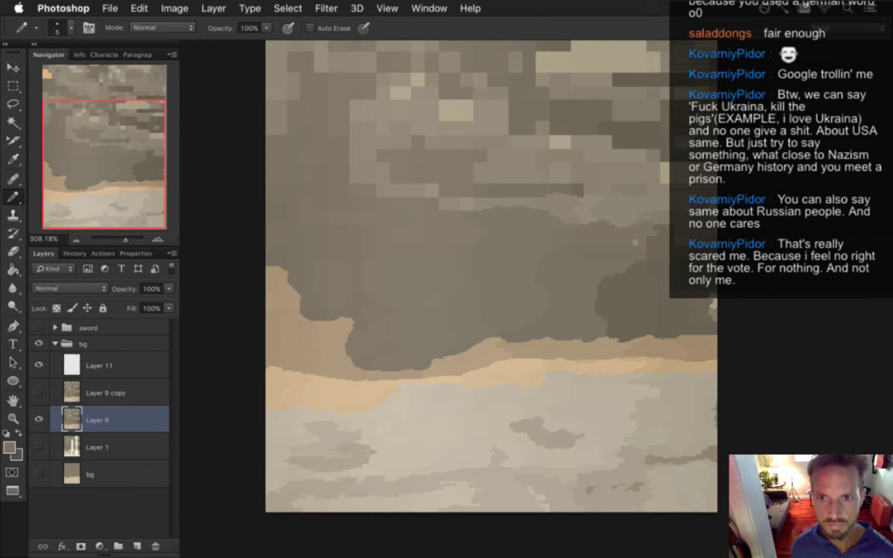
alt+click(658, 262)
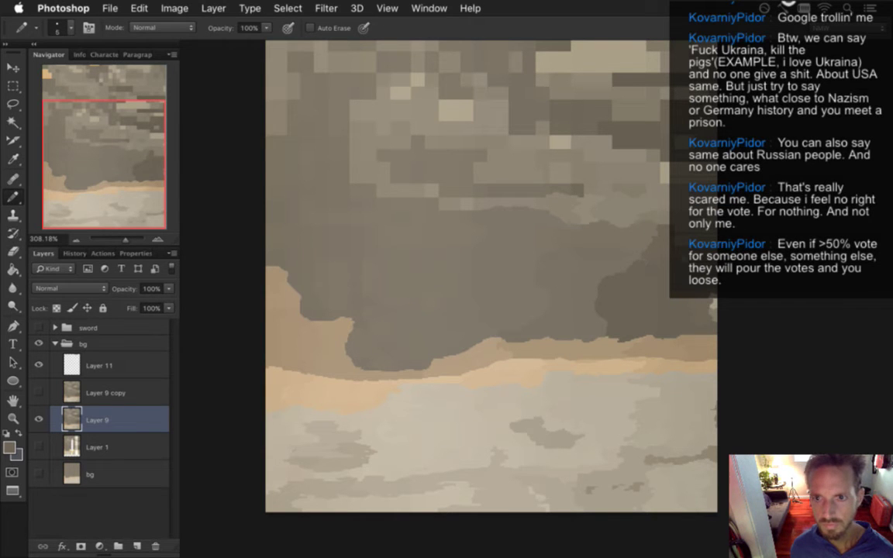
alt+click(659, 227)
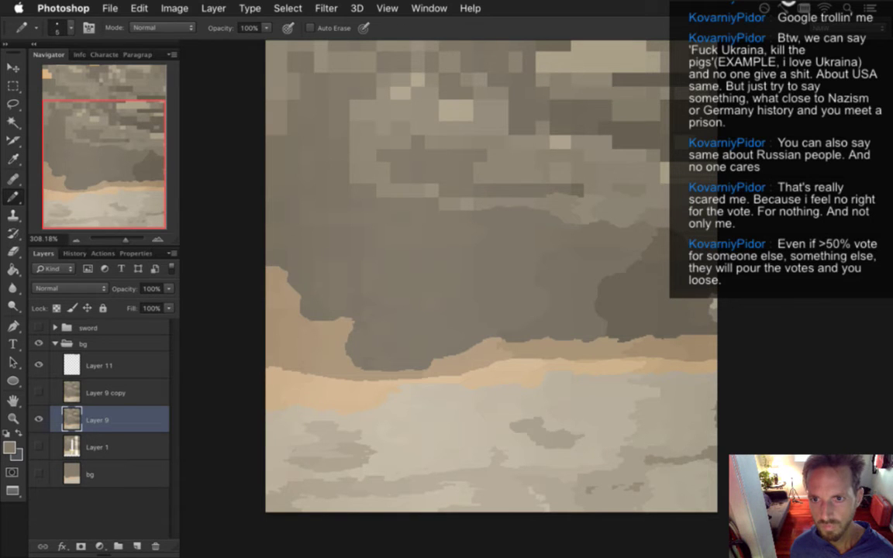
alt+click(628, 185)
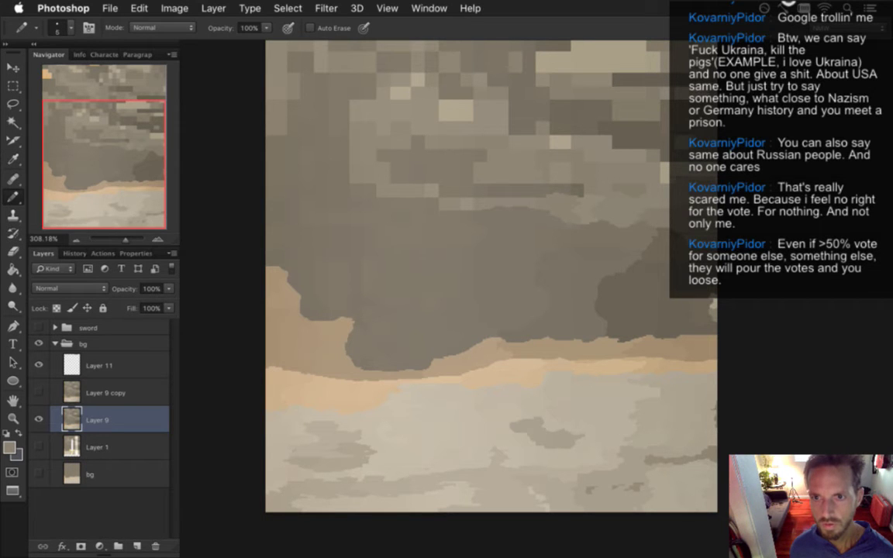
Soften the straight block edges in the grey rock just above the left sand with sampled neighbouring tones
drag(596, 221, 602, 329)
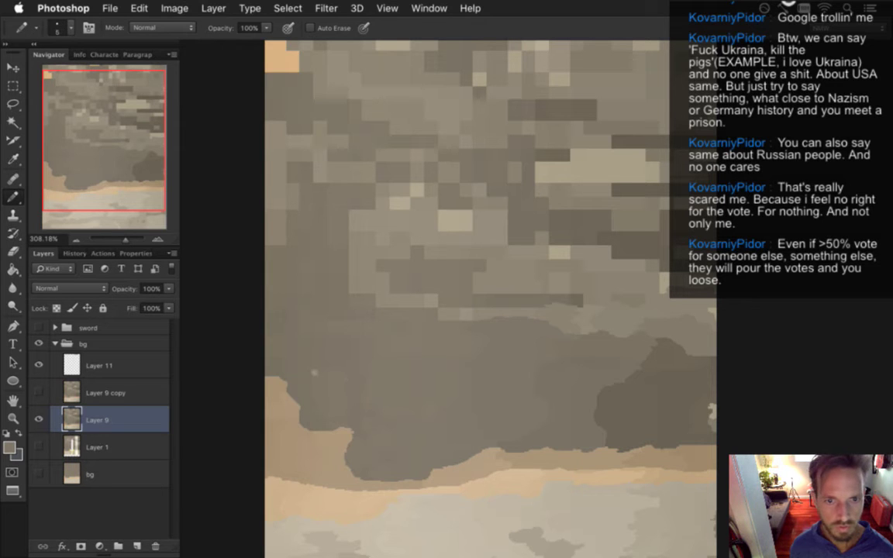
alt+click(324, 371)
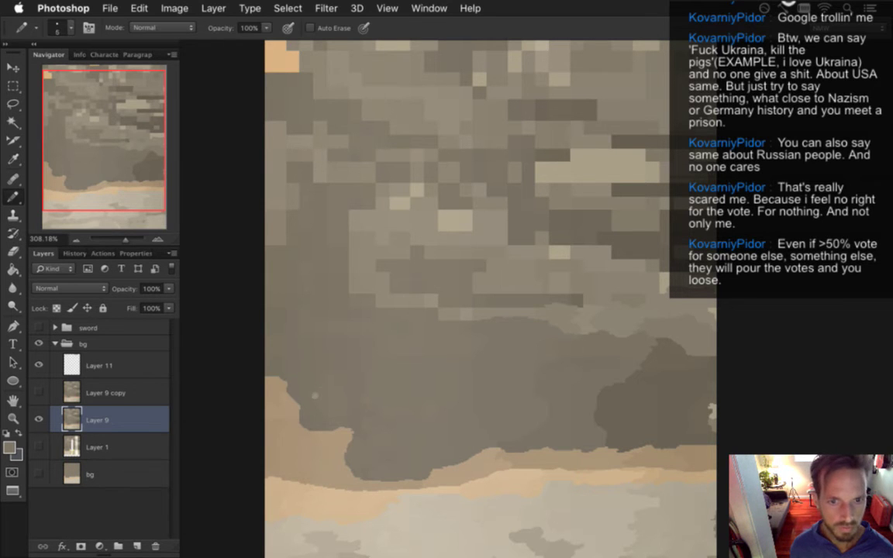
alt+click(296, 365)
alt+click(279, 334)
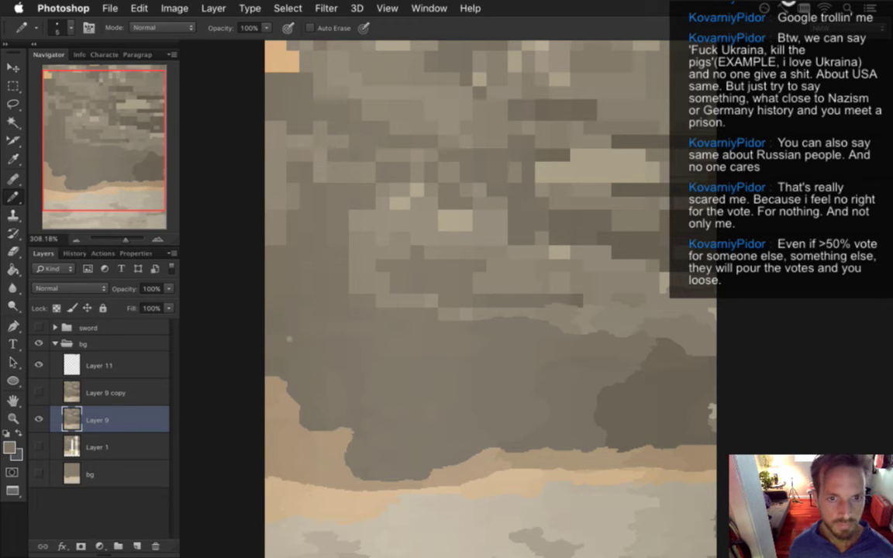
alt+click(271, 293)
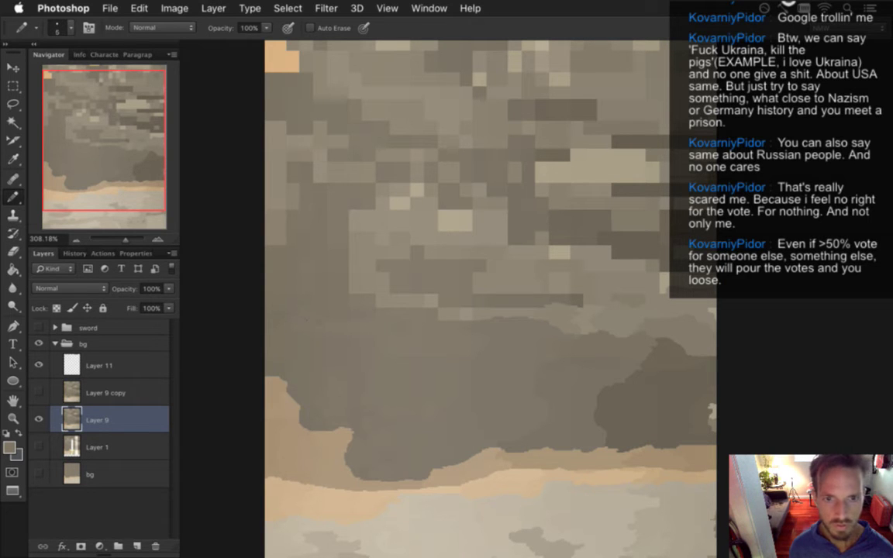
Break up the vertical block edges higher in the left grey rock, beside the lighter pixelated area, with sampled tones
key(alt)
alt+click(341, 319)
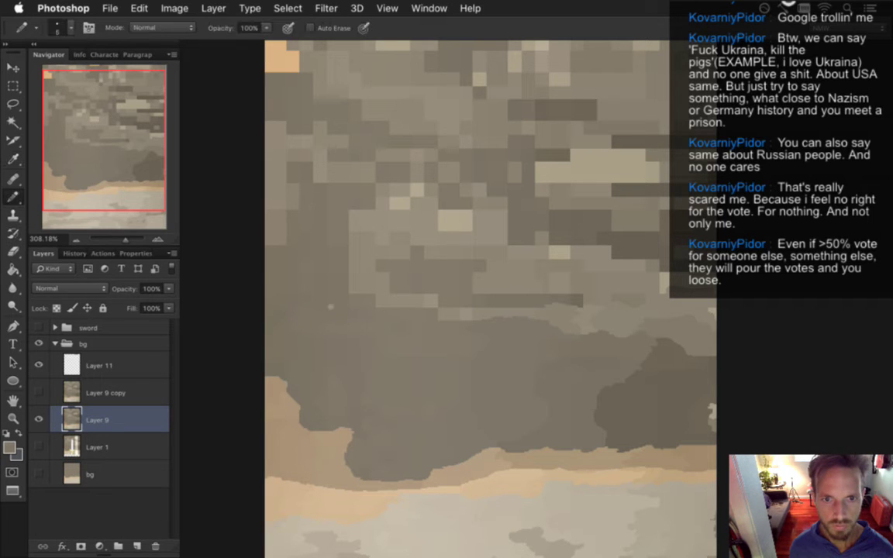
alt+click(303, 295)
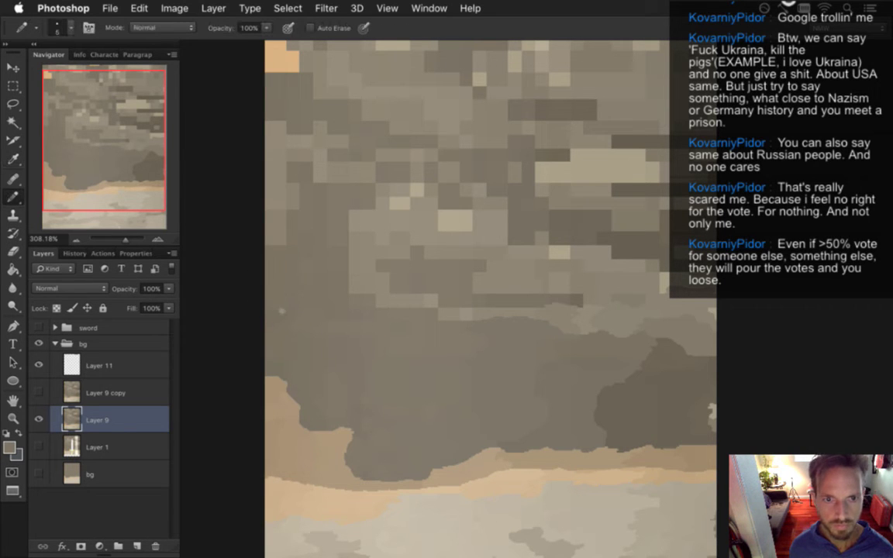
alt+click(325, 303)
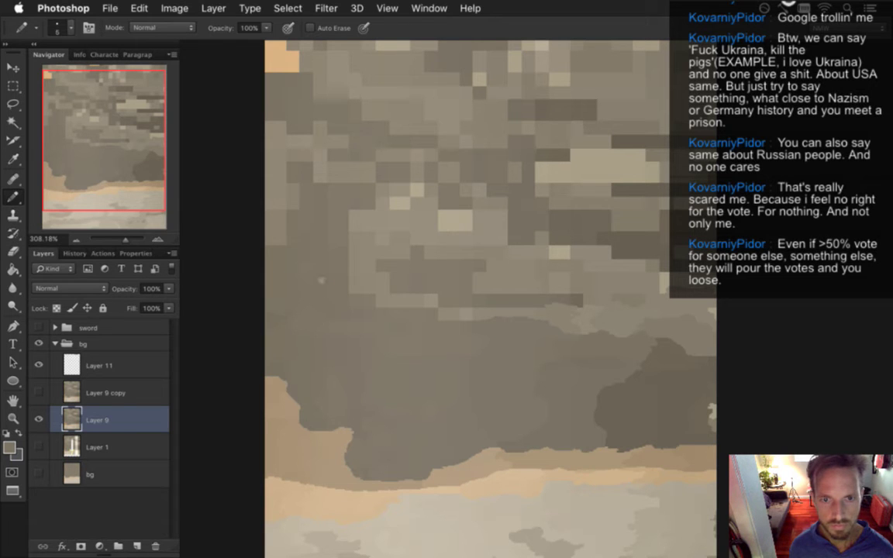
Paint over the blocky lower-left edge of the light cloud area with sampled grey-brown tones to give it an organic contour
alt+click(361, 308)
alt+click(314, 242)
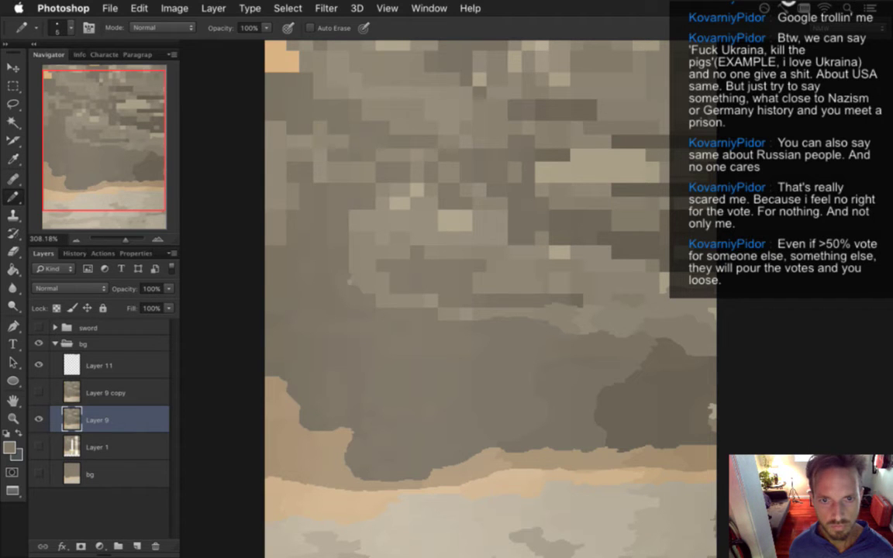
key(i)
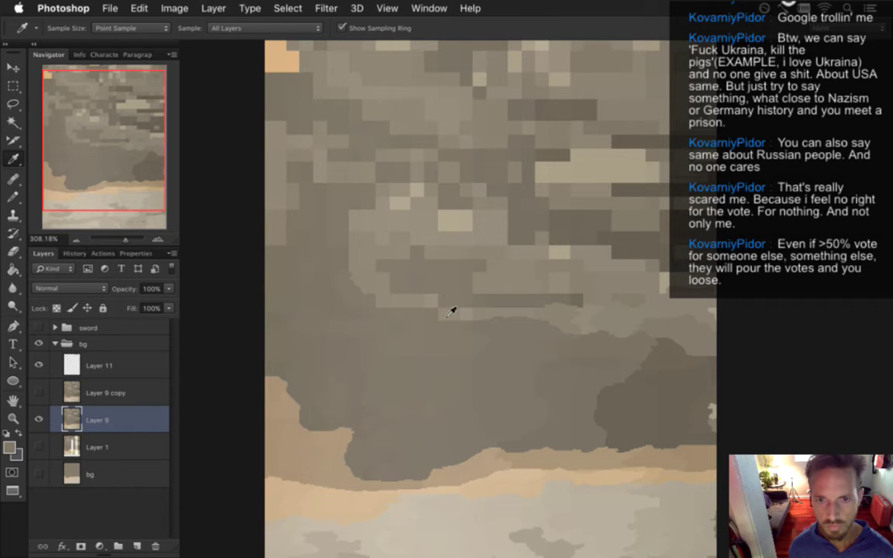
key(b)
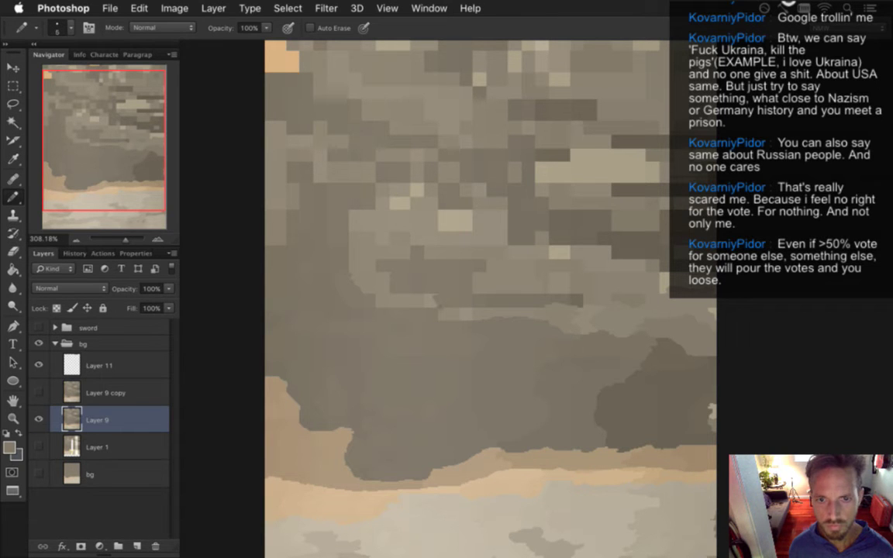
alt+click(459, 318)
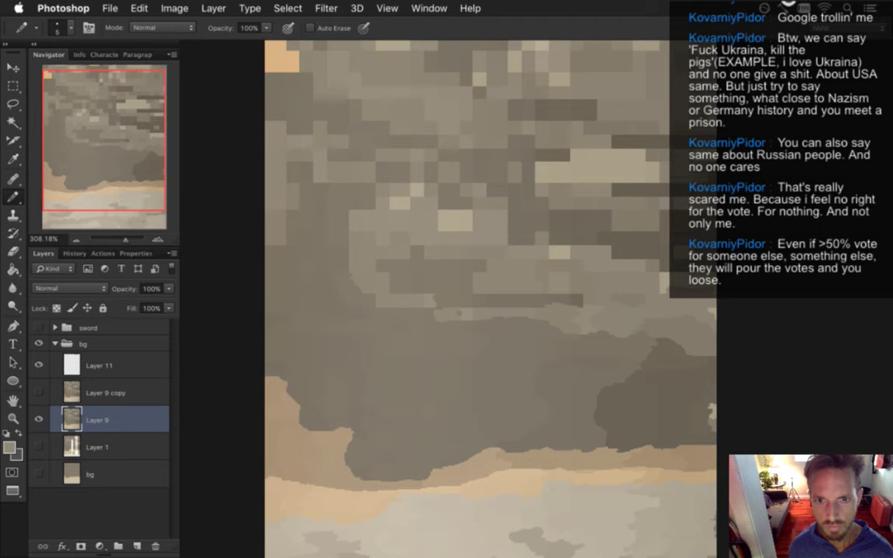
alt+click(424, 298)
alt+click(435, 300)
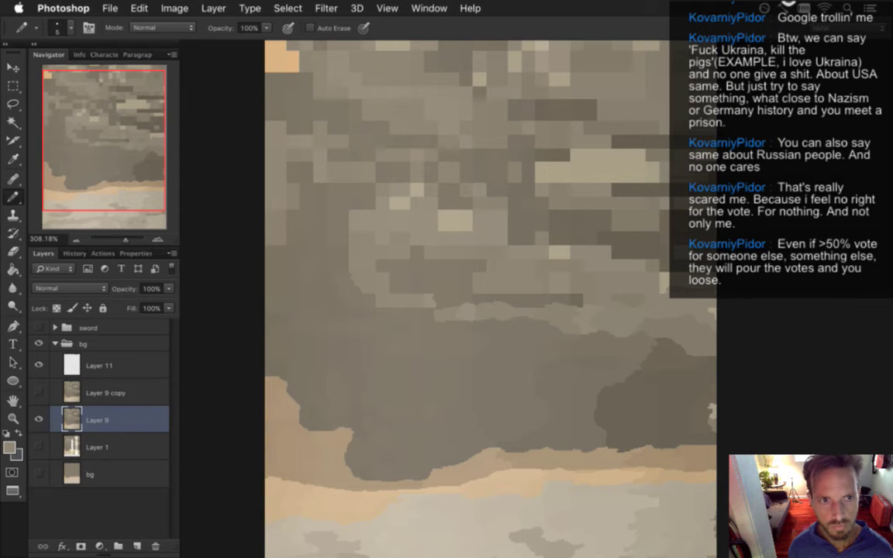
Reshape the thin dark streak below the cloud centre and soften the blocky light patch above it with sampled tones
alt+click(574, 301)
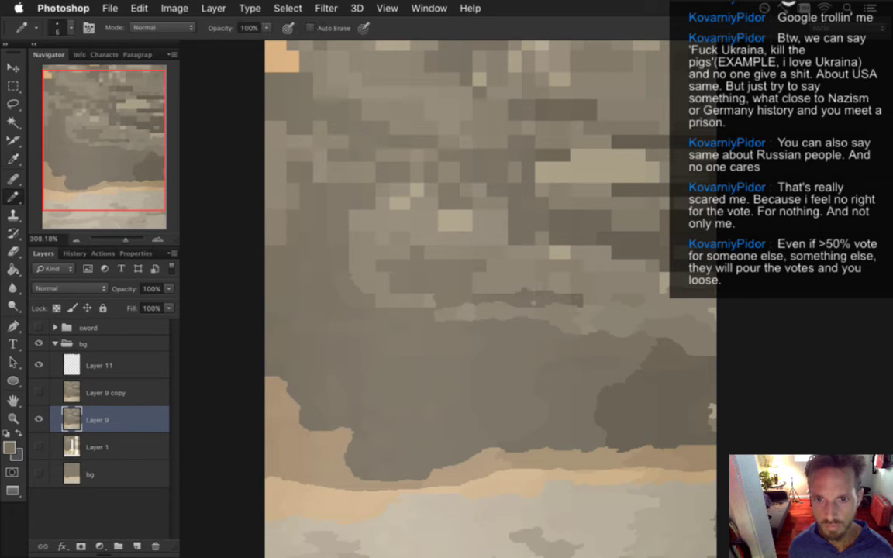
alt+click(580, 297)
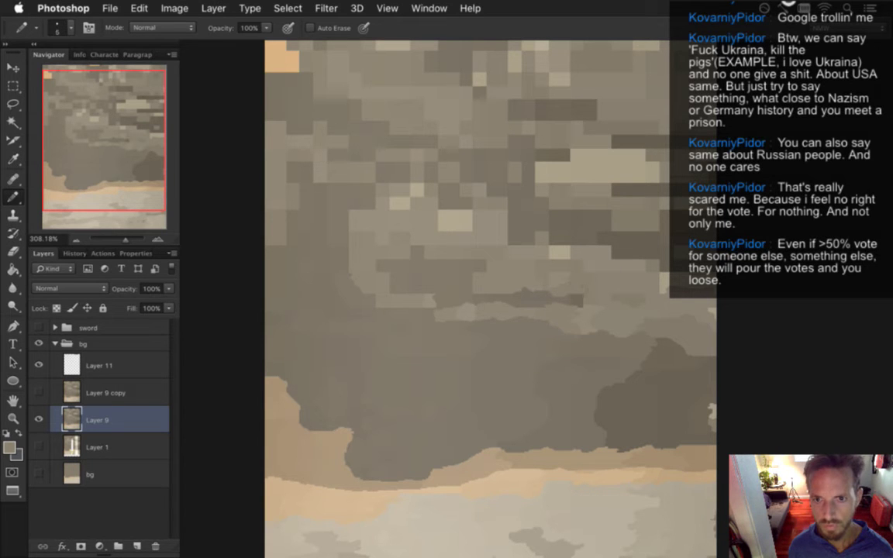
alt+click(611, 295)
drag(549, 259, 568, 255)
Repaint the pale beige blocks near the painting's right edge as an irregular light cloud shape
alt+click(603, 264)
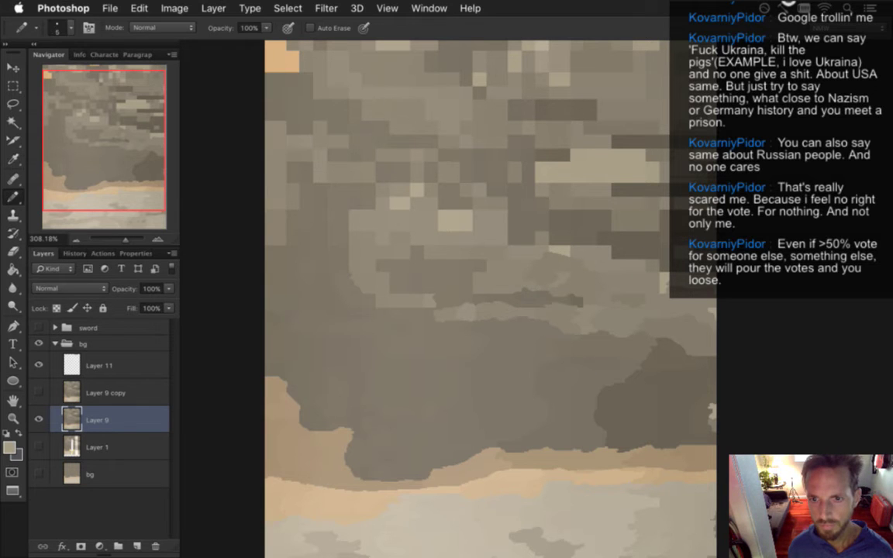
alt+click(601, 252)
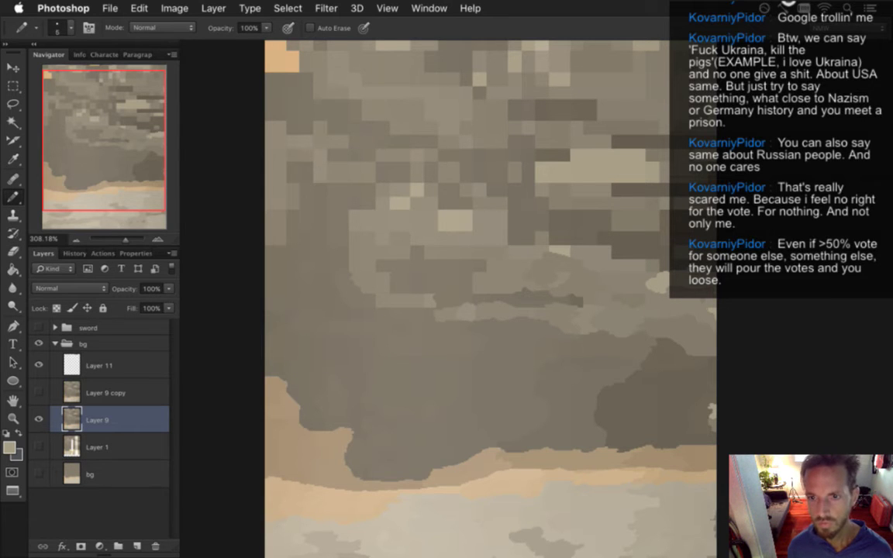
alt+click(641, 272)
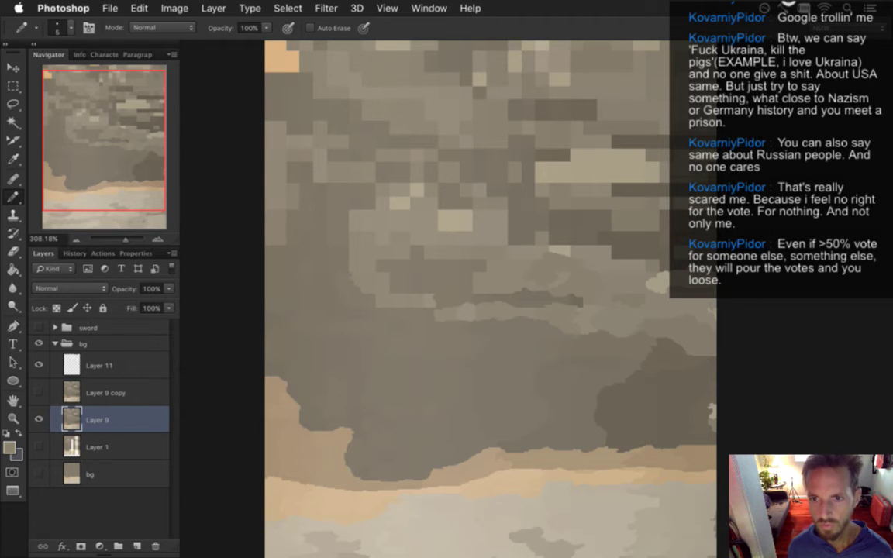
drag(571, 249, 568, 313)
Smooth the boundary between the large dark cloud and the lighter cloud's lower-left side using tones sampled from both
alt+click(429, 373)
click(420, 369)
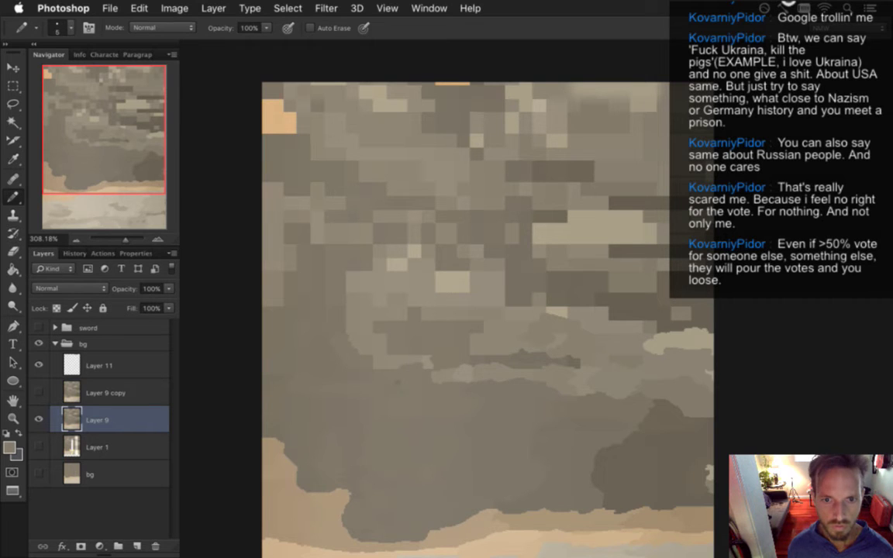
alt+click(368, 389)
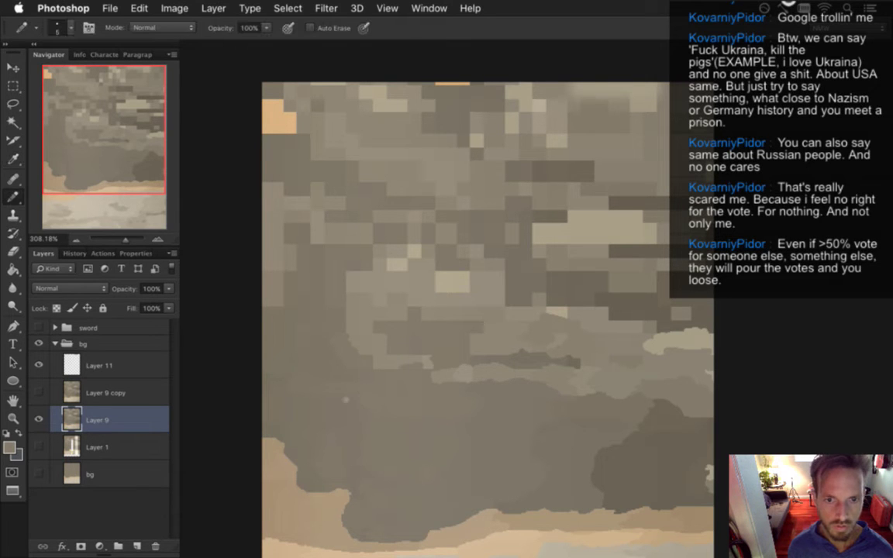
alt+click(331, 396)
alt+click(347, 334)
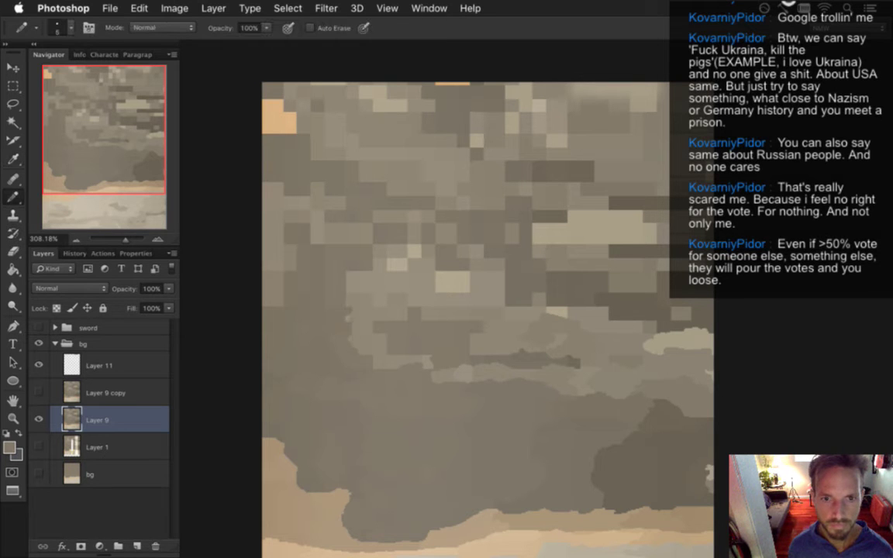
Turn the blocky dark patch inside the light cloud into a rounded, irregular shape with sampled light and dark tones
alt+click(372, 332)
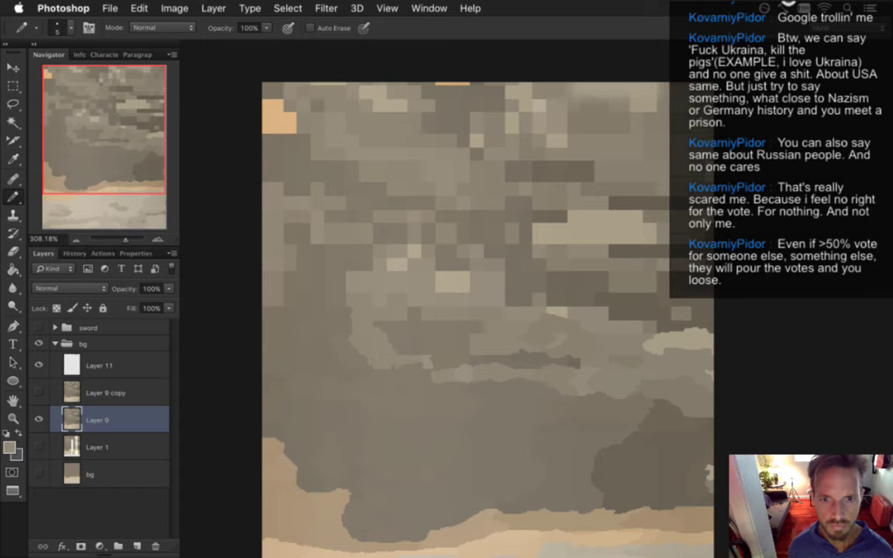
alt+click(376, 298)
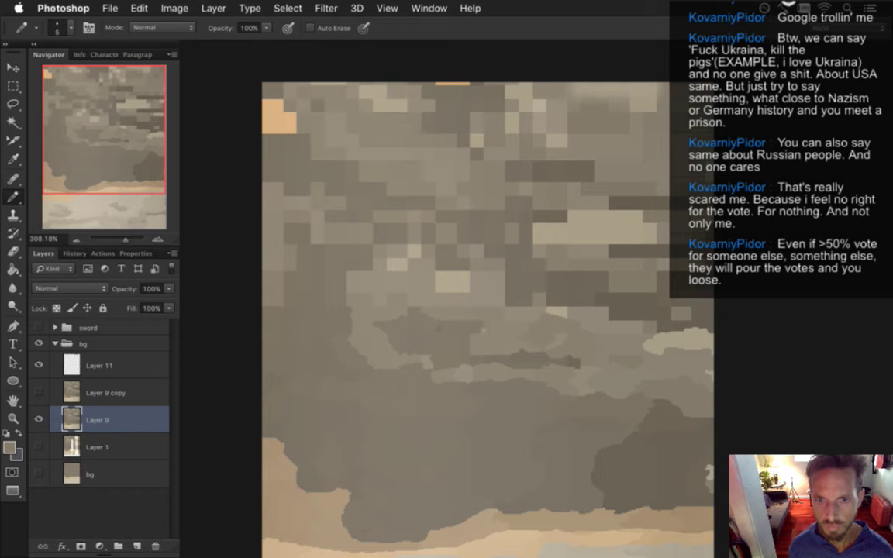
alt+click(486, 335)
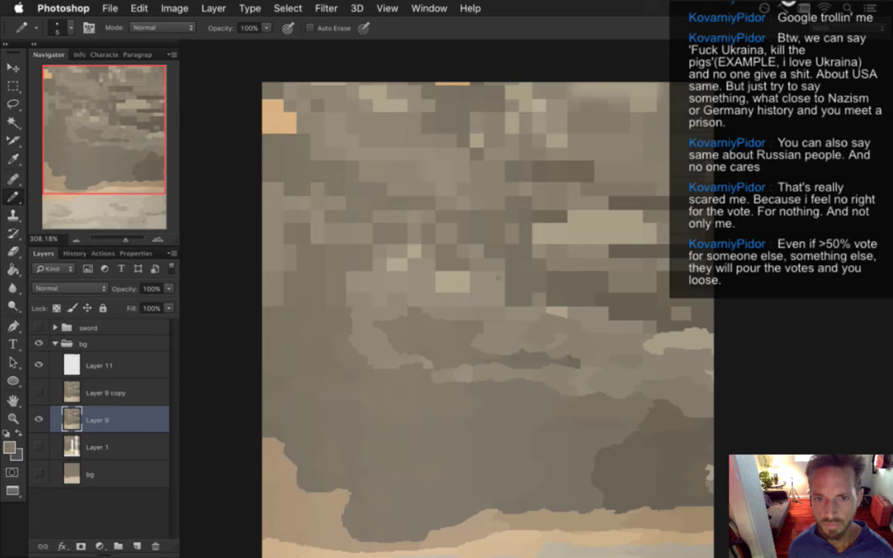
Paint a dark, irregular cloud shape over the vertical blocks just above the light cloud's centre
alt+click(524, 297)
mouse_move(521, 298)
mouse_down()
mouse_move(498, 303)
mouse_move(508, 300)
mouse_move(500, 257)
mouse_up()
drag(539, 300, 518, 313)
alt+click(519, 322)
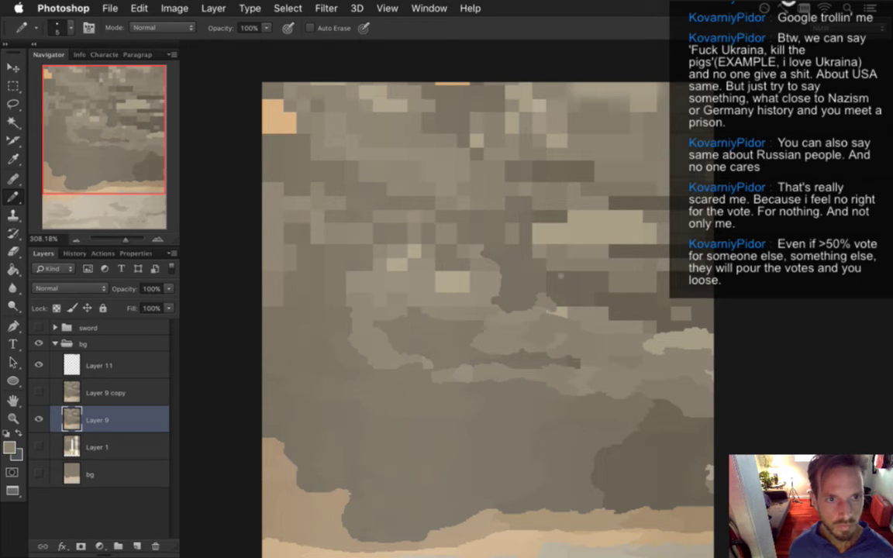
Refine the small pale highlight atop the light cloud and extend the cloud rightwards with ragged mid-tone edges
alt+click(569, 324)
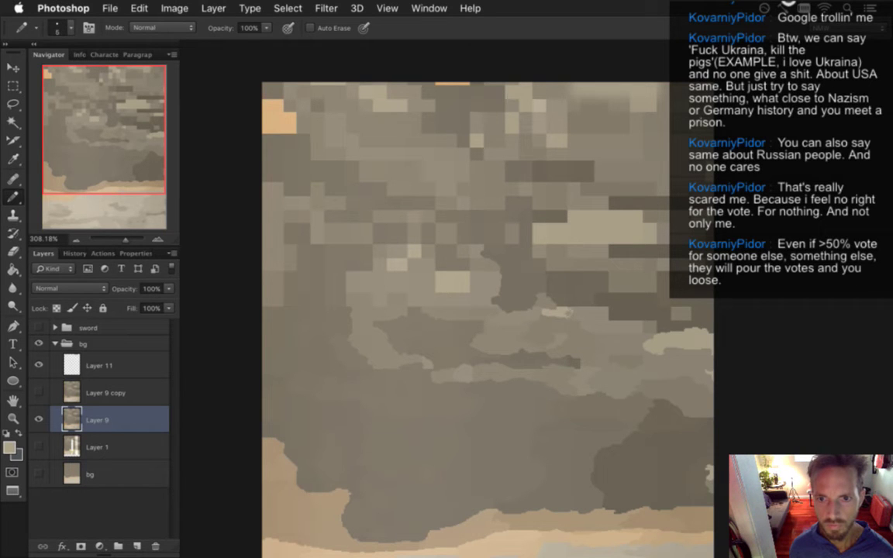
alt+click(586, 325)
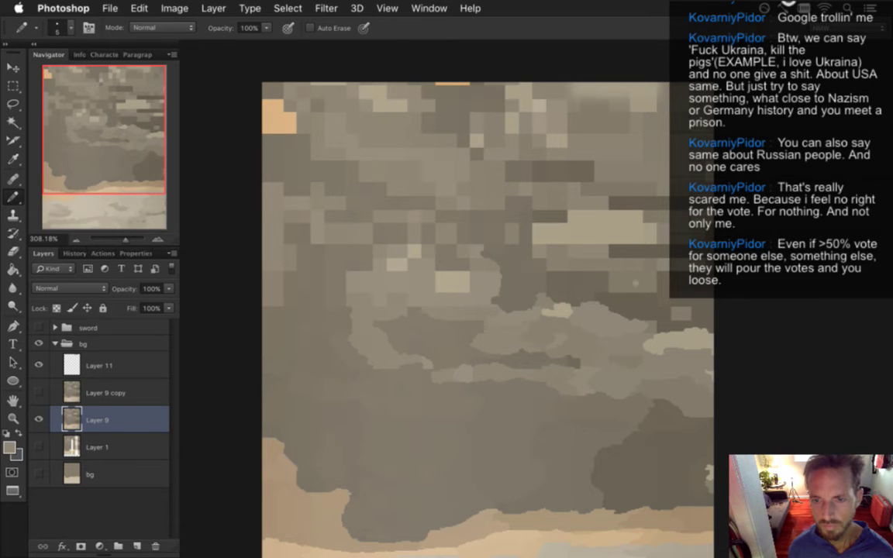
Repaint the dark blocks above the pale right-edge cloud as an irregular dark shape, save the document and tidy its stray light spots
alt+click(661, 321)
alt+click(589, 297)
alt+click(604, 286)
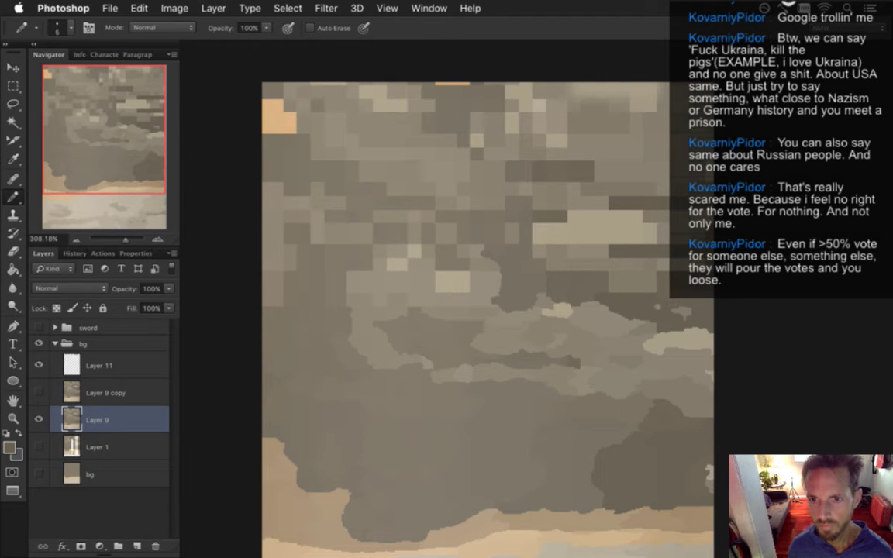
key(super+s)
click(661, 310)
Add a subtle darker patch inside the light cloud and paint a small mid-tone cloud over the dark area above it
alt+click(630, 365)
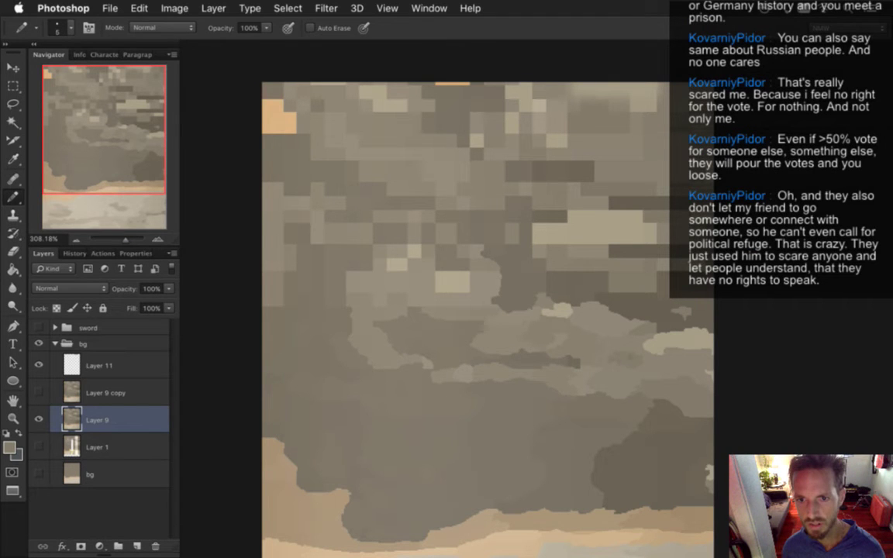
alt+click(620, 290)
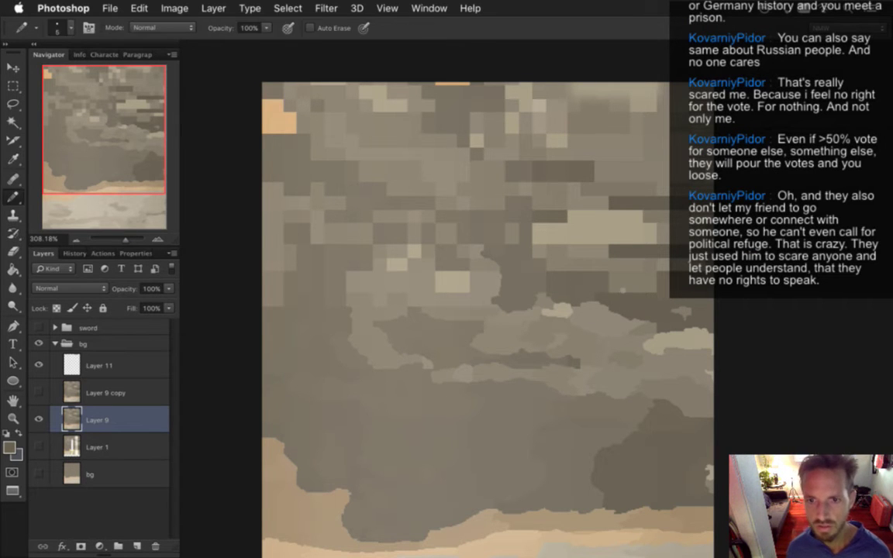
alt+click(637, 301)
alt+click(638, 295)
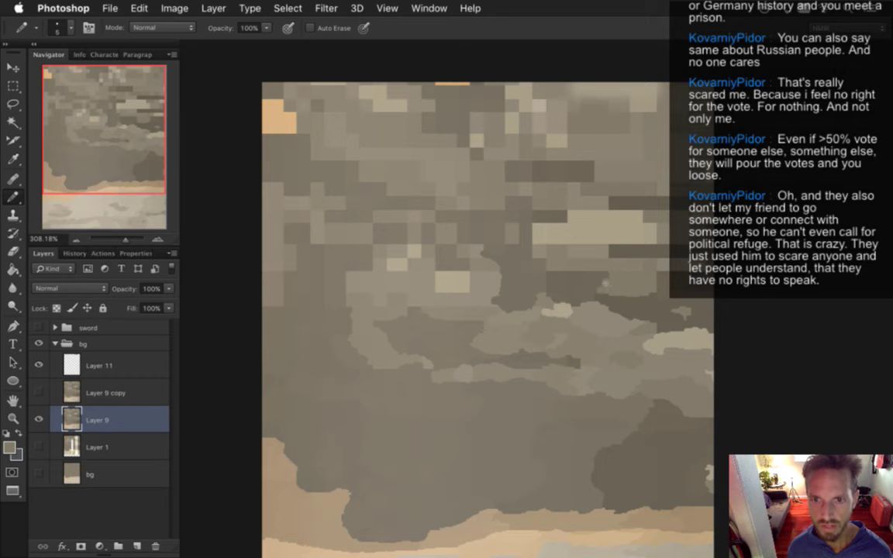
key(alt)
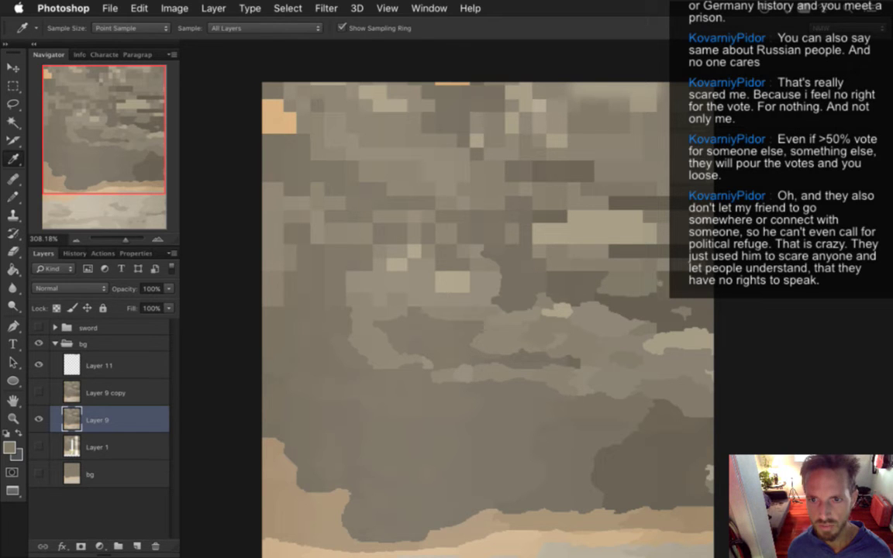
alt+click(613, 268)
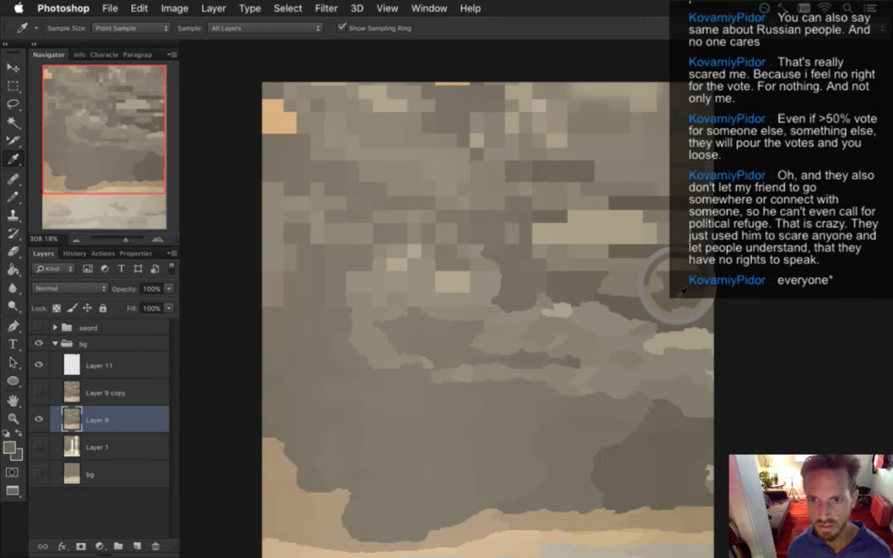
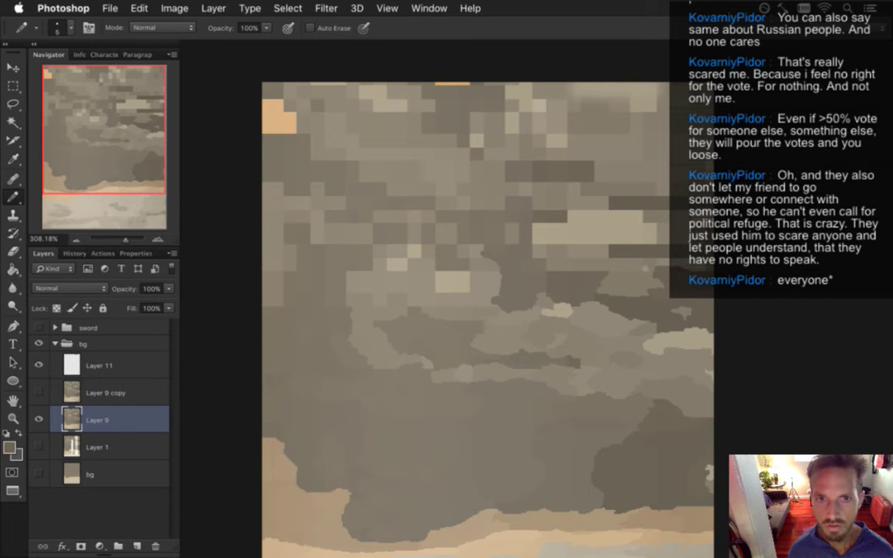
Give the dark patch beside the small mid-tone cloud ragged edges and paint lighter cloud wisps along its upper side
mouse_move(646, 221)
mouse_down()
mouse_move(647, 254)
mouse_move(649, 233)
mouse_up()
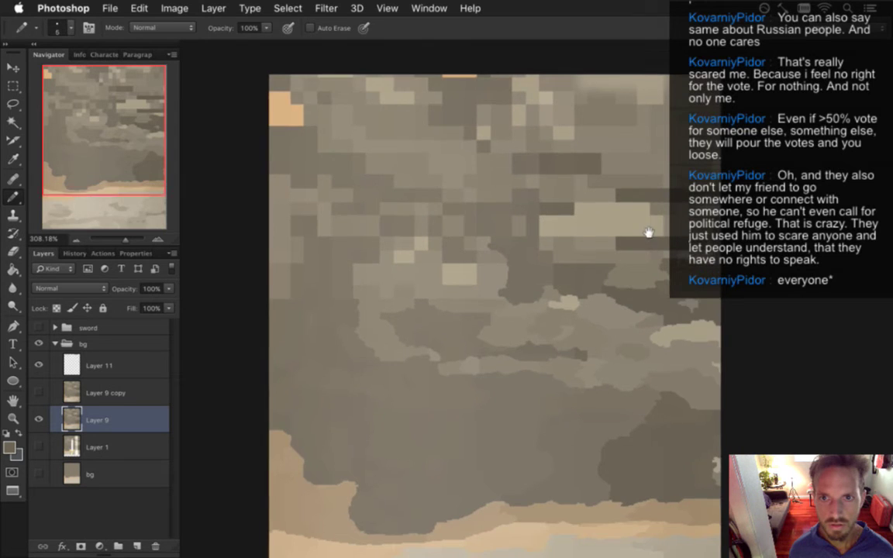
key(i)
key(b)
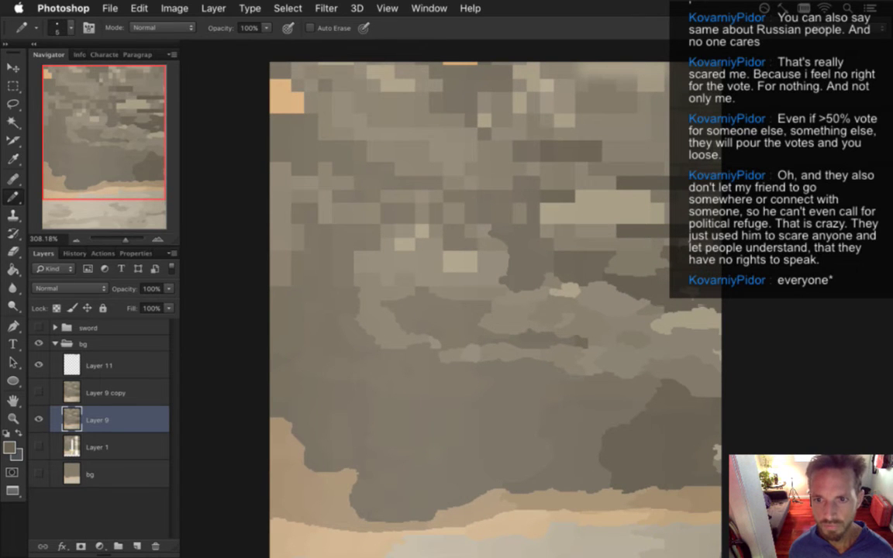
alt+click(600, 276)
alt+click(505, 241)
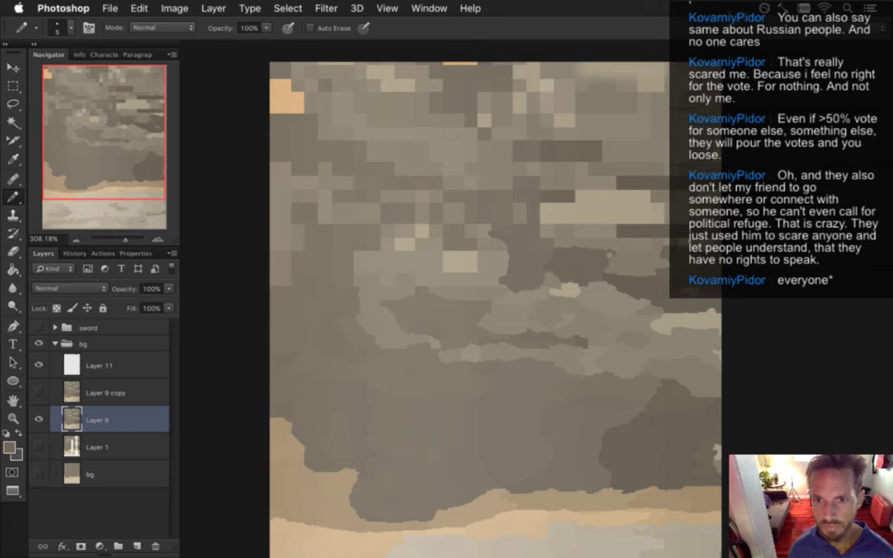
alt+click(566, 238)
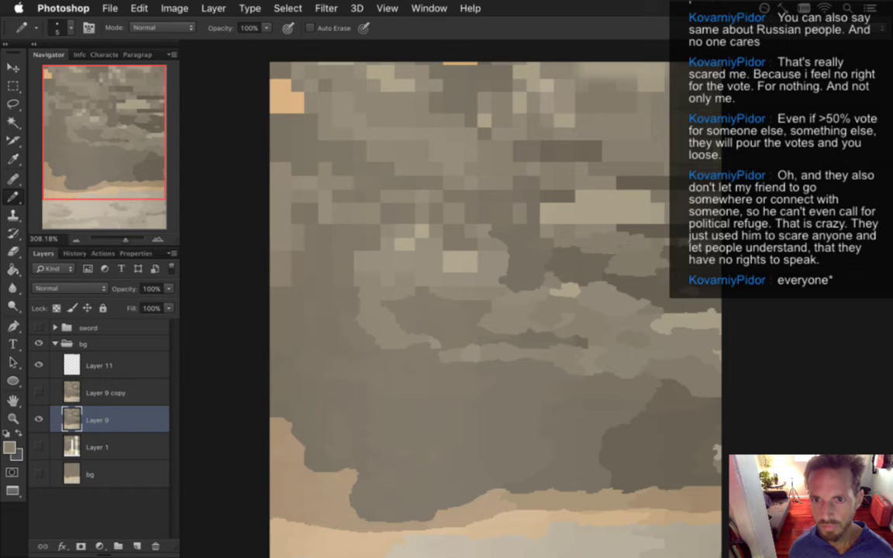
Reshape the dark streak beneath the large pale beige block into a thin, uneven band with sampled tones
alt+click(658, 238)
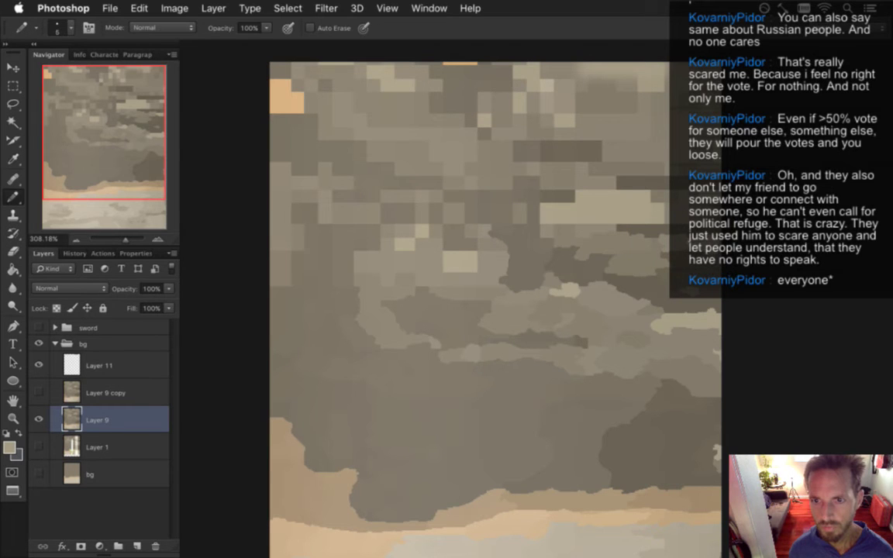
alt+click(657, 239)
alt+click(590, 203)
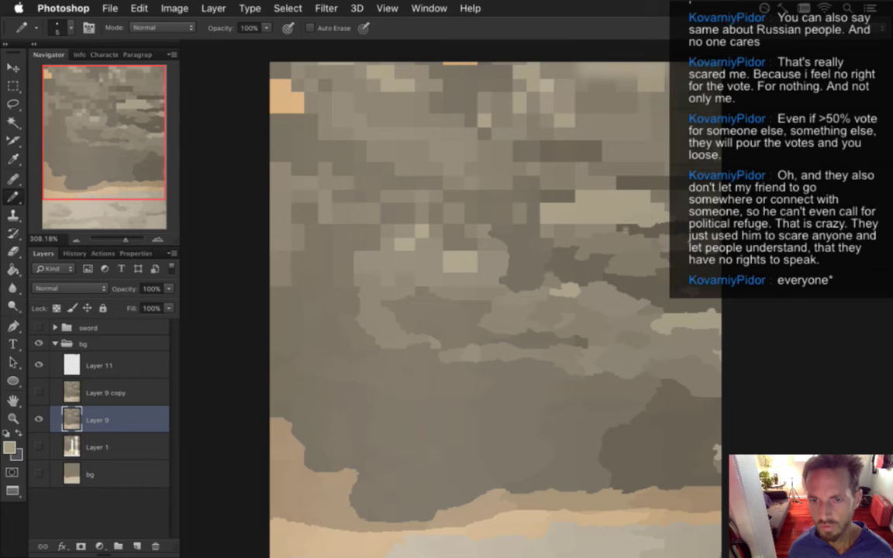
Break up the straight upper edge of the large pale beige block into an irregular cloud outline using sampled neighbouring tones
alt+click(552, 204)
alt+click(525, 209)
alt+click(594, 186)
mouse_move(658, 202)
mouse_down()
mouse_move(643, 197)
mouse_move(656, 196)
mouse_up()
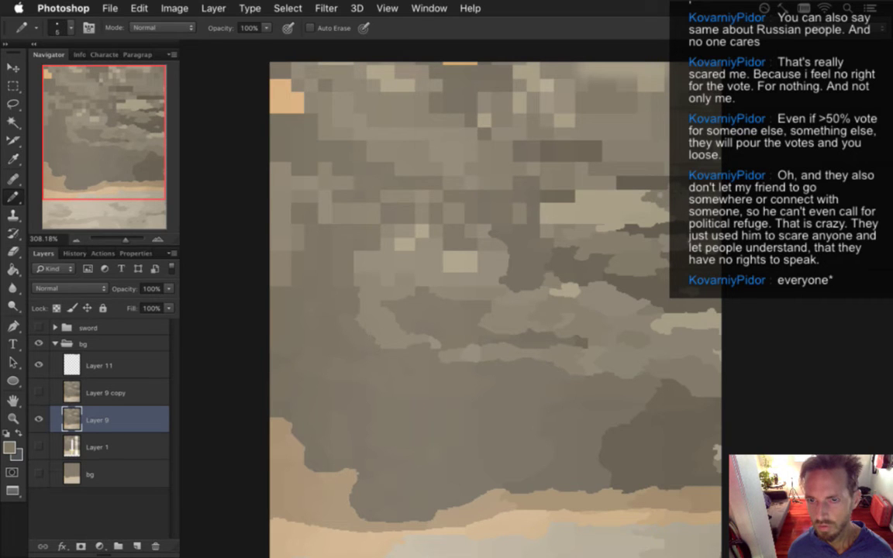
alt+click(603, 195)
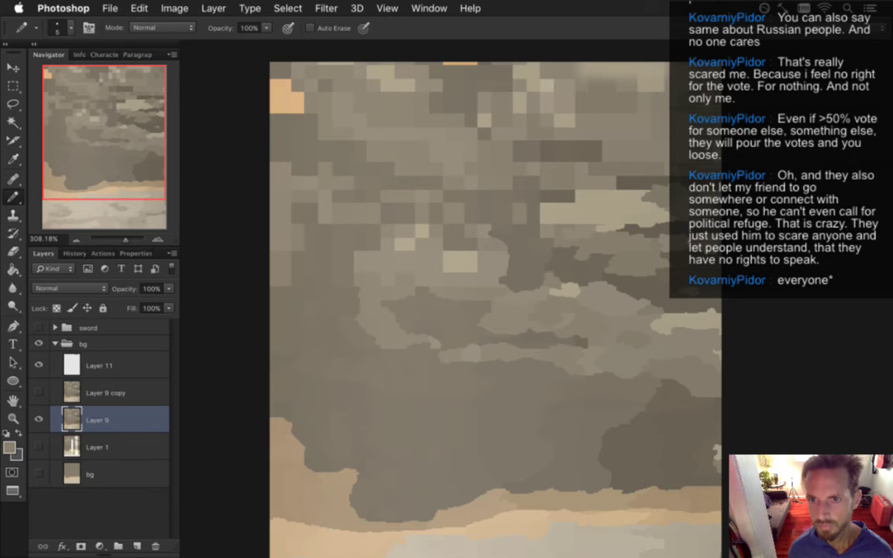
alt+click(603, 200)
Reshape the dark bar above the pale beige cloud into a thin, ragged streak with sampled tones
alt+click(694, 181)
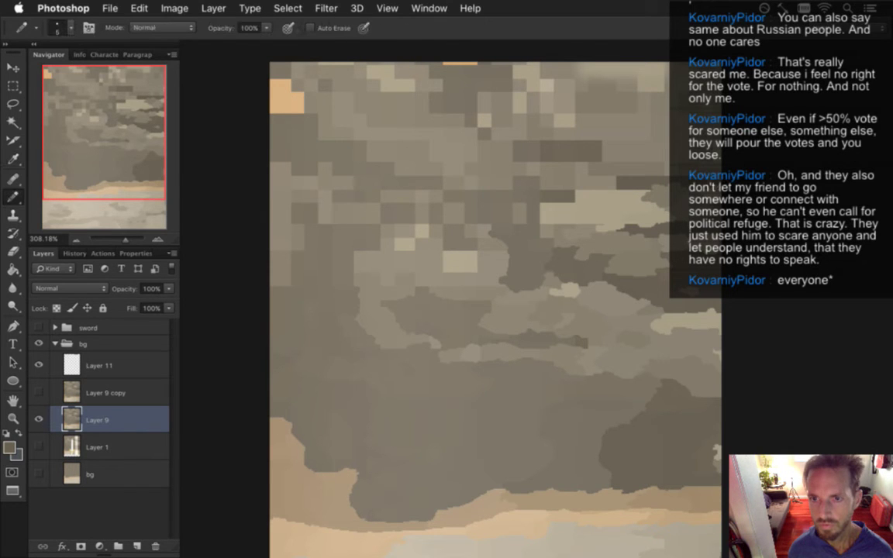
alt+click(665, 149)
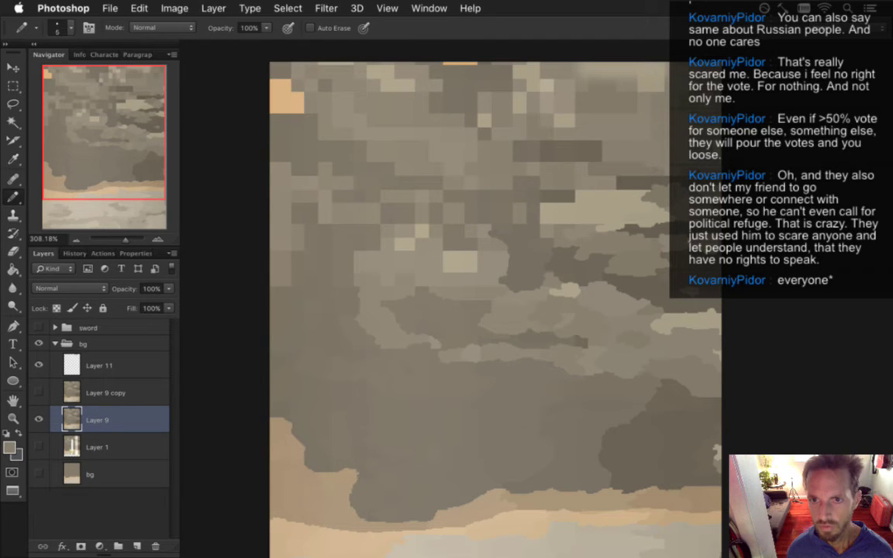
alt+click(591, 162)
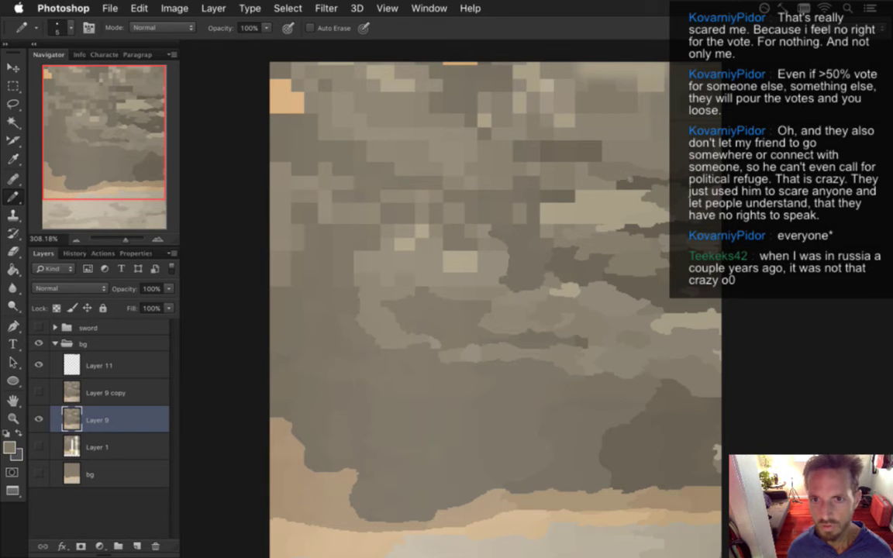
Round off the pale beige cloud's blocky left end and repaint the blocks around it as ragged mid-tone and dark wisps
alt+click(561, 171)
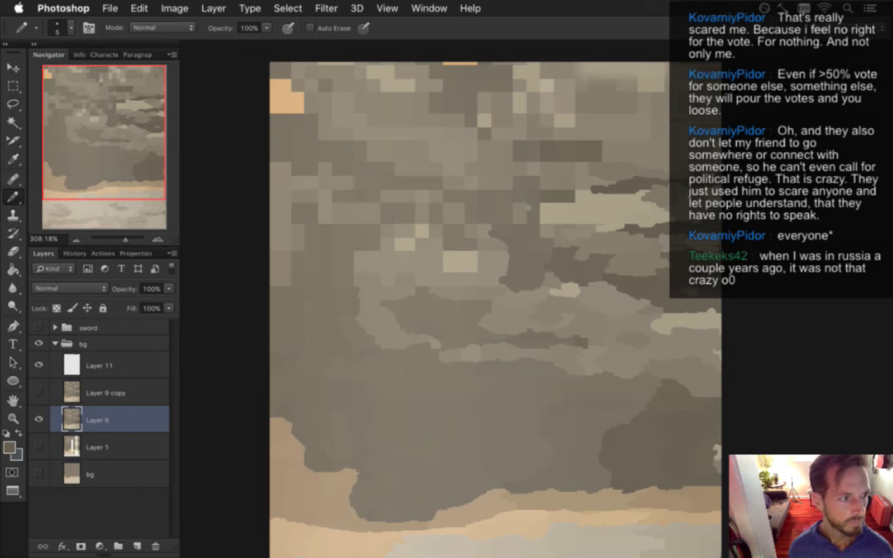
alt+click(482, 181)
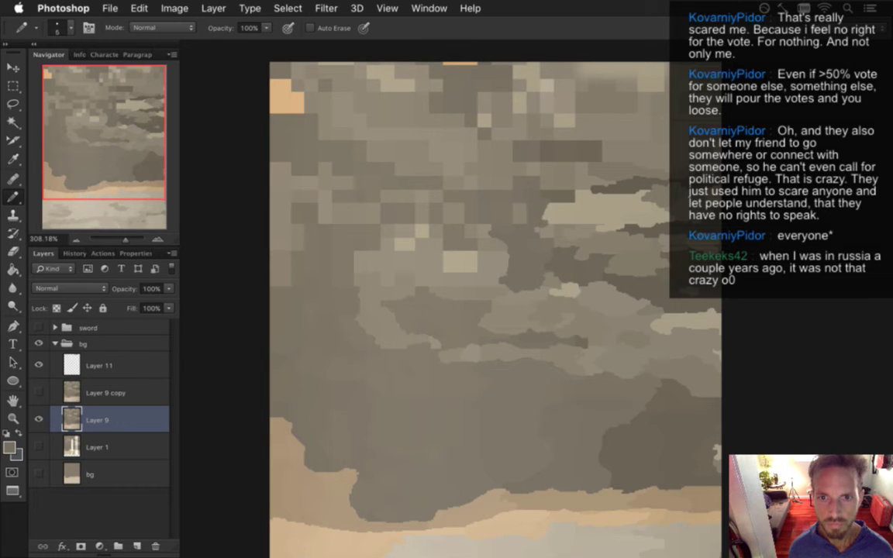
alt+click(562, 228)
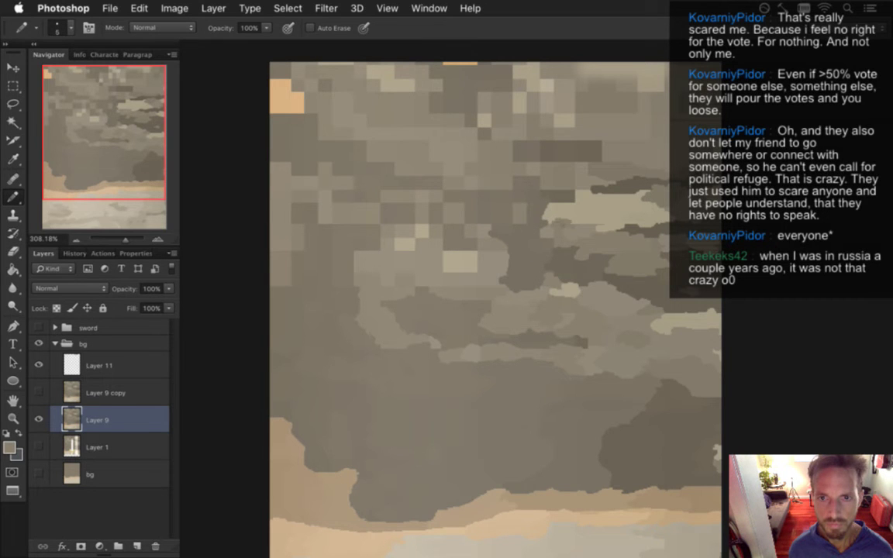
alt+click(554, 242)
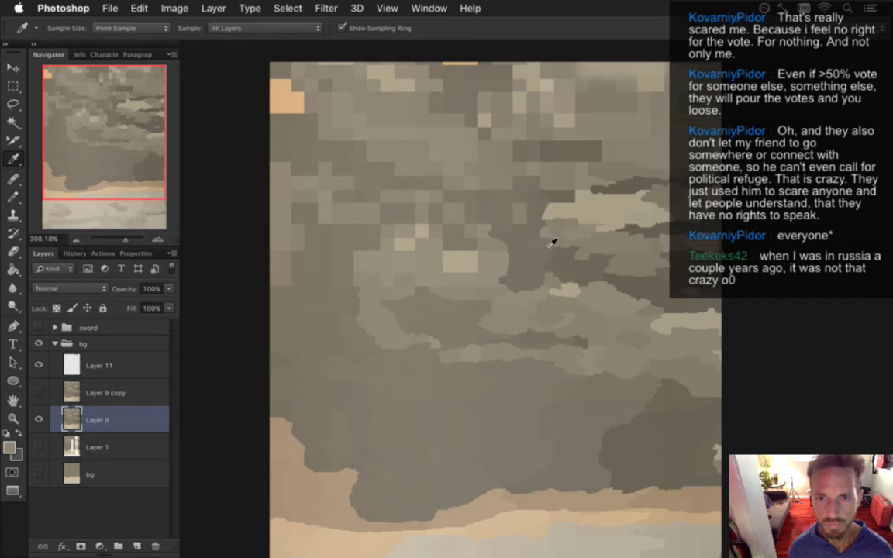
alt+click(518, 175)
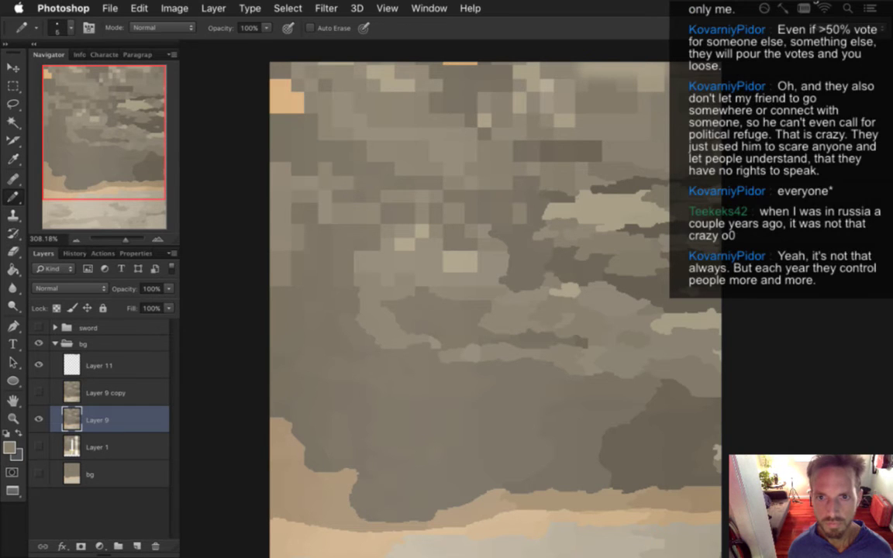
alt+click(501, 174)
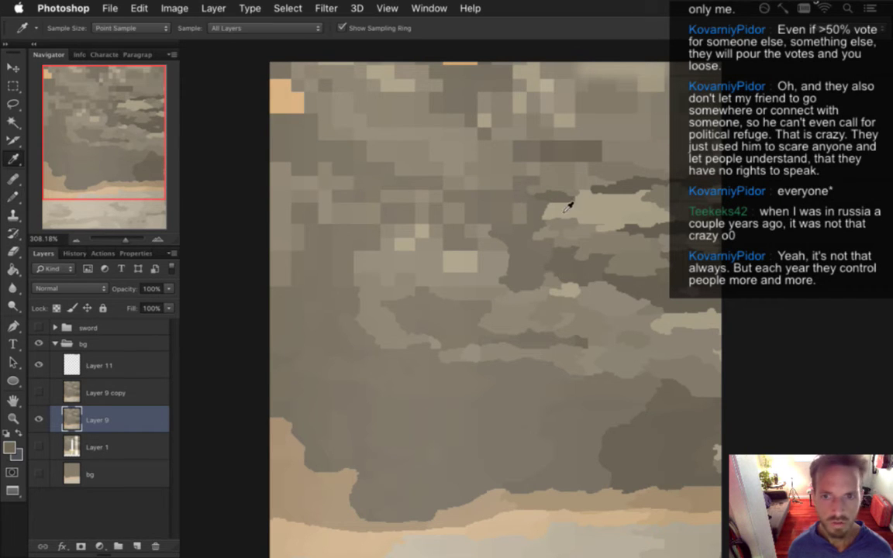
alt+click(530, 207)
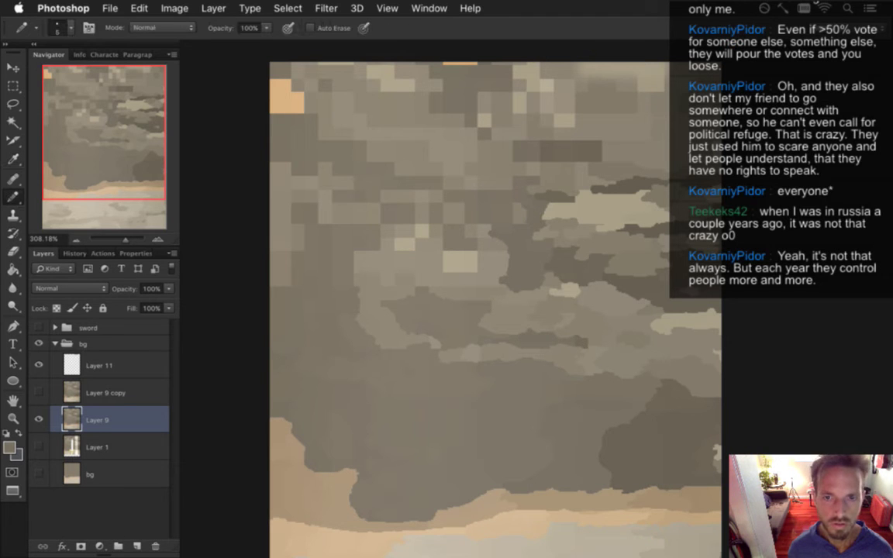
Paint a small round mid-tone cloud left of the pale beige cloud and a larger irregular puff above the pale square
alt+click(474, 194)
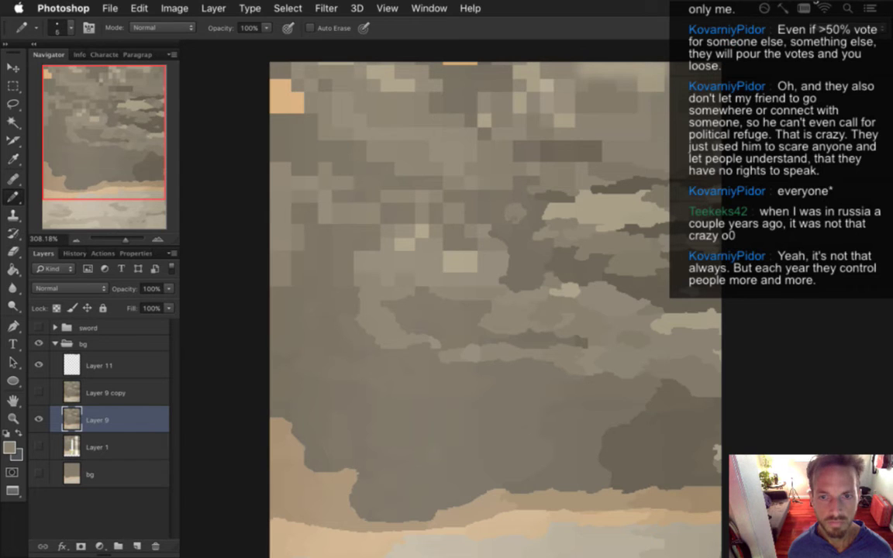
alt+click(493, 231)
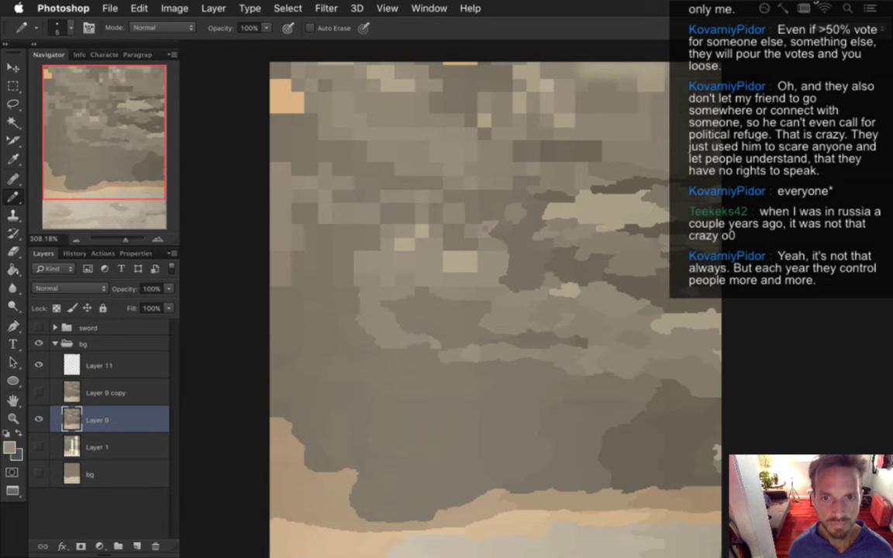
alt+click(477, 233)
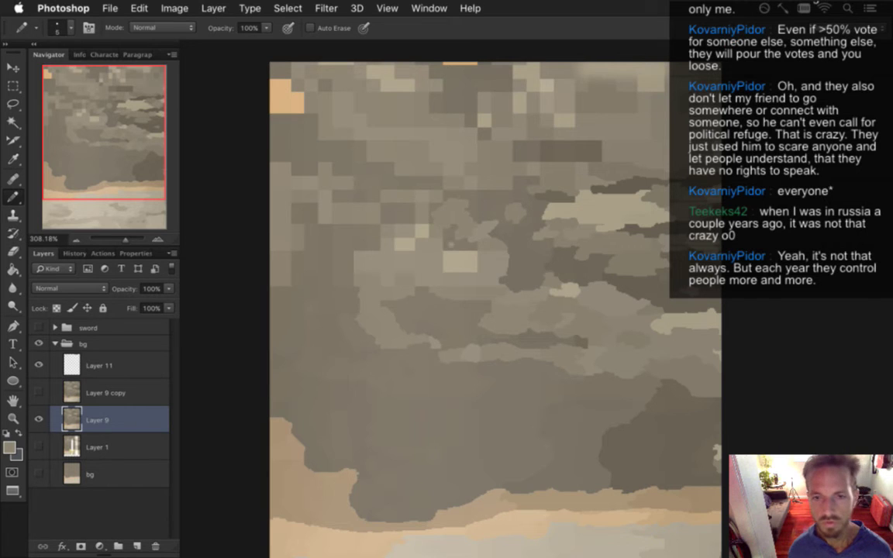
Repaint the pale square below the puff as an irregular light patch and smooth the cloud tones around it
alt+click(458, 261)
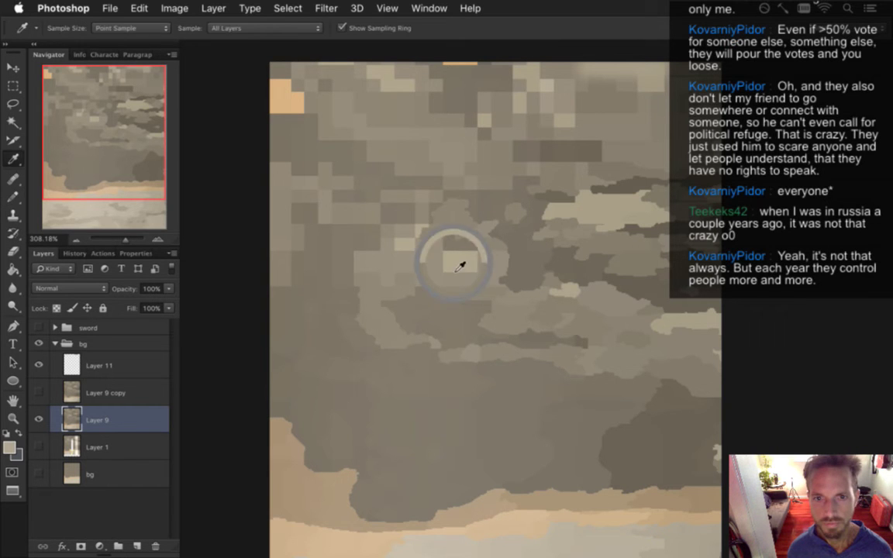
mouse_move(438, 255)
mouse_down()
mouse_move(452, 264)
mouse_move(444, 272)
mouse_move(465, 273)
mouse_up()
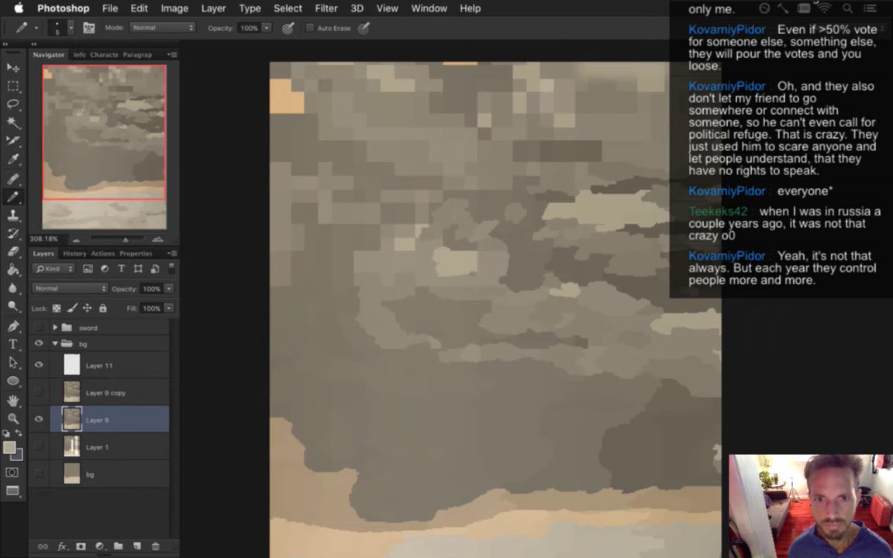
drag(432, 237, 421, 226)
click(483, 292)
alt+click(493, 306)
click(483, 292)
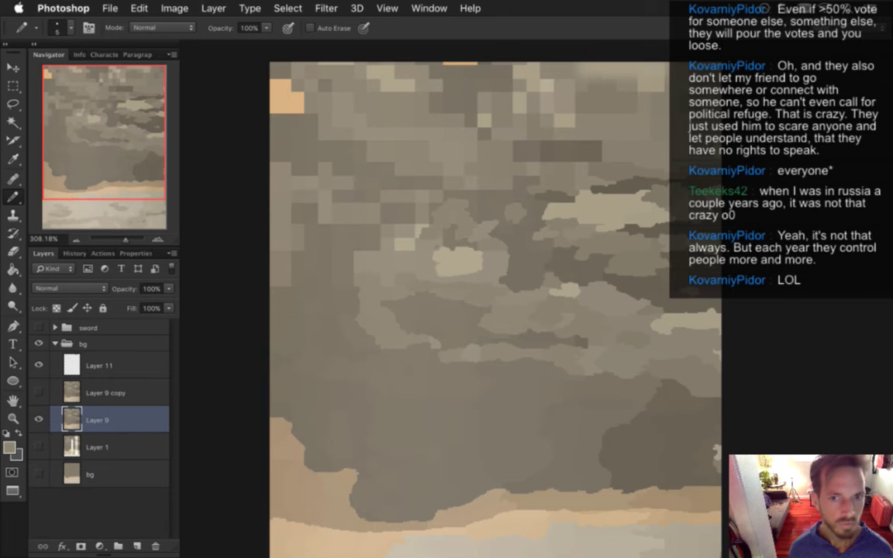
Extend the light cloud around the pale patch leftward and give its squared left side a rounded, uneven outline
alt+click(397, 271)
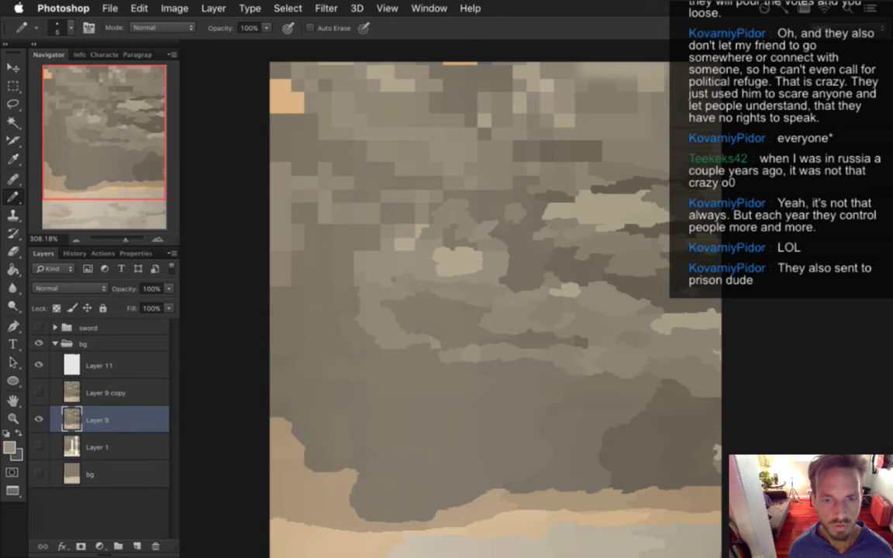
drag(354, 266, 377, 252)
alt+click(365, 289)
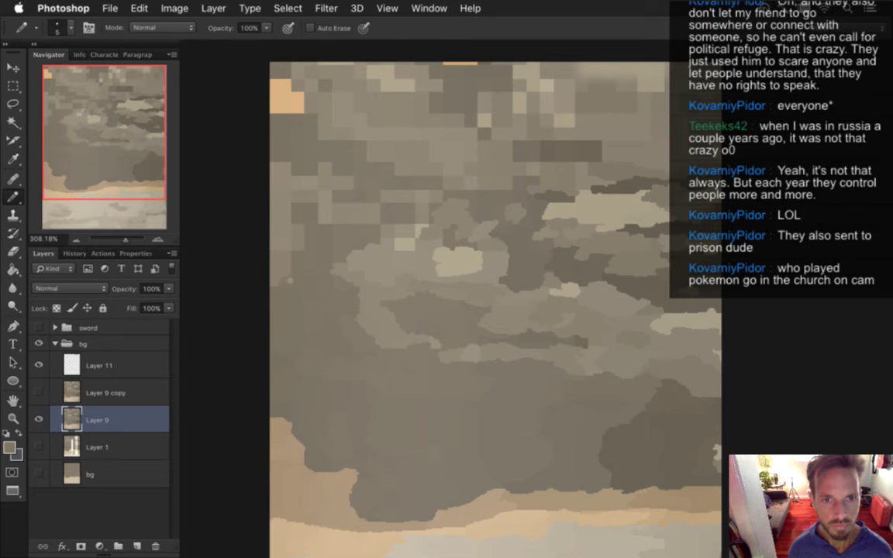
Soften the blocky edges of the dark area near the canvas's left edge with sampled tones and save the document
alt+click(303, 279)
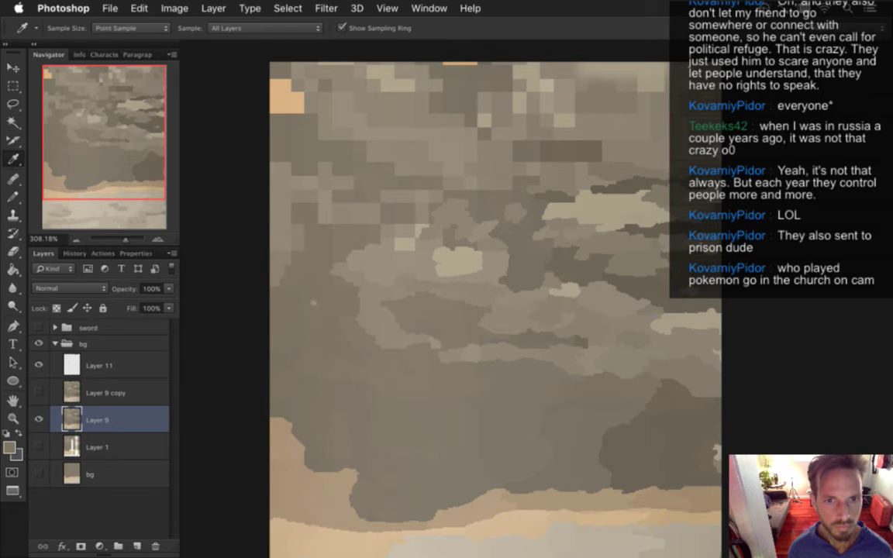
alt+click(323, 316)
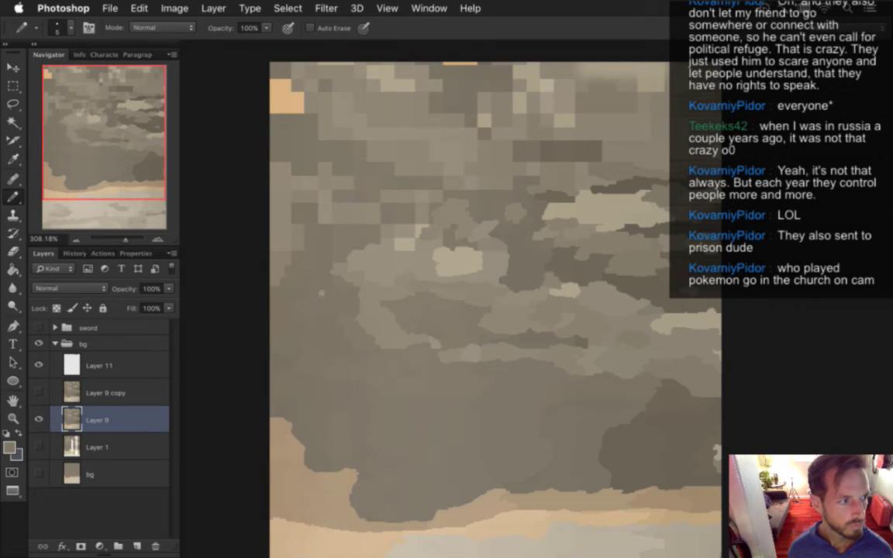
key(super+s)
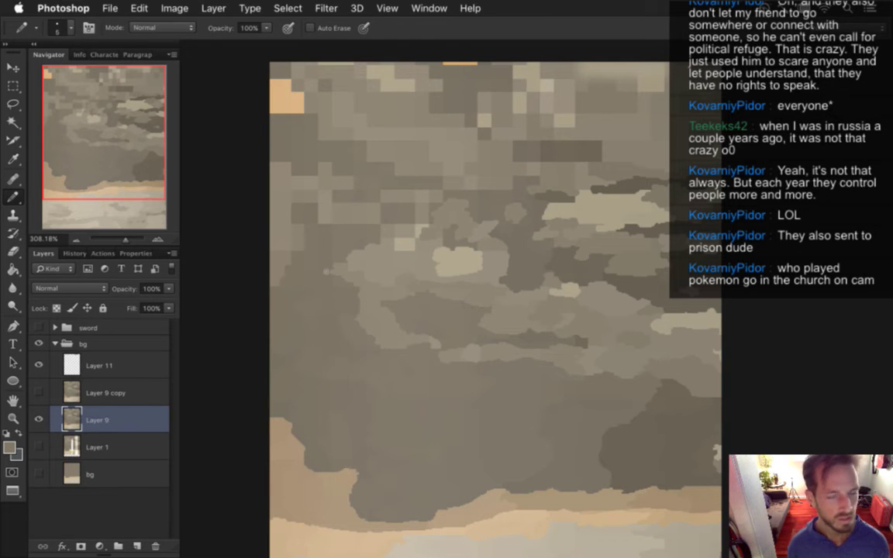
Repaint the blocks along the upper left edge as a ragged dark column bordered by irregular lighter cloud shapes
key(i)
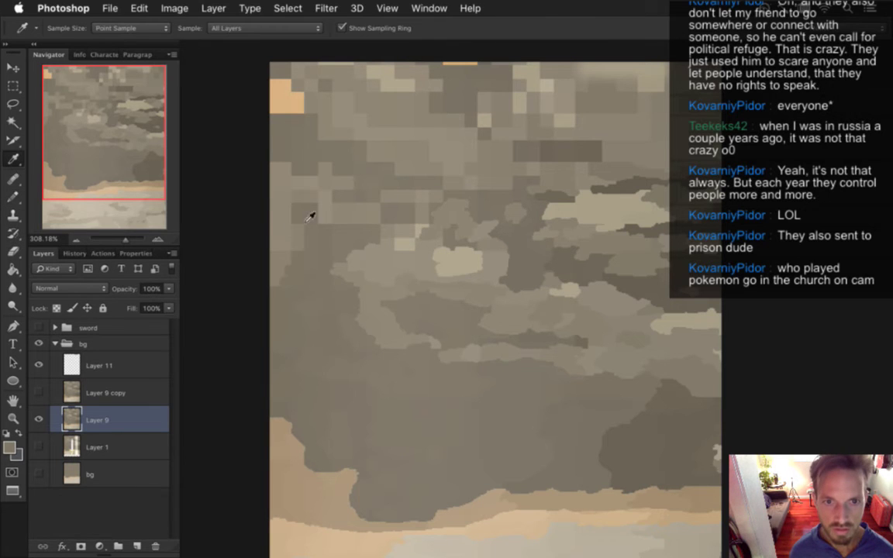
click(256, 221)
key(b)
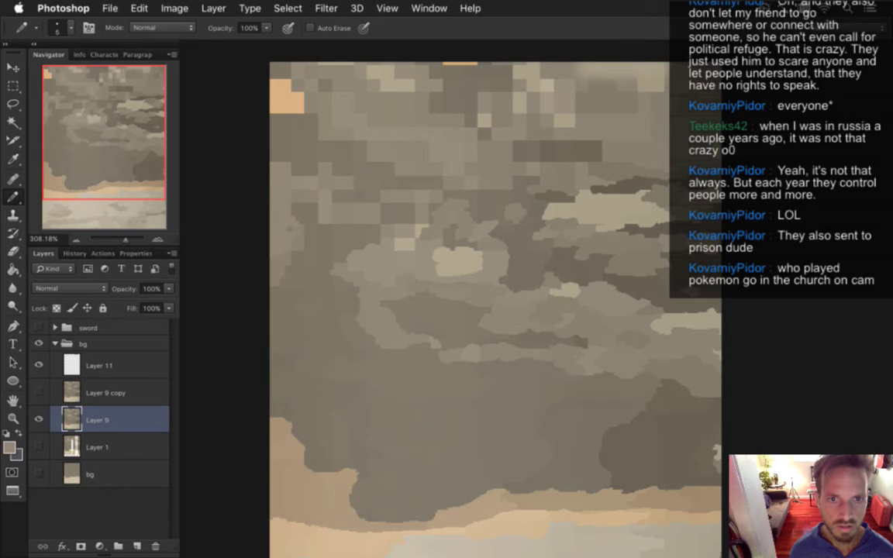
alt+click(298, 259)
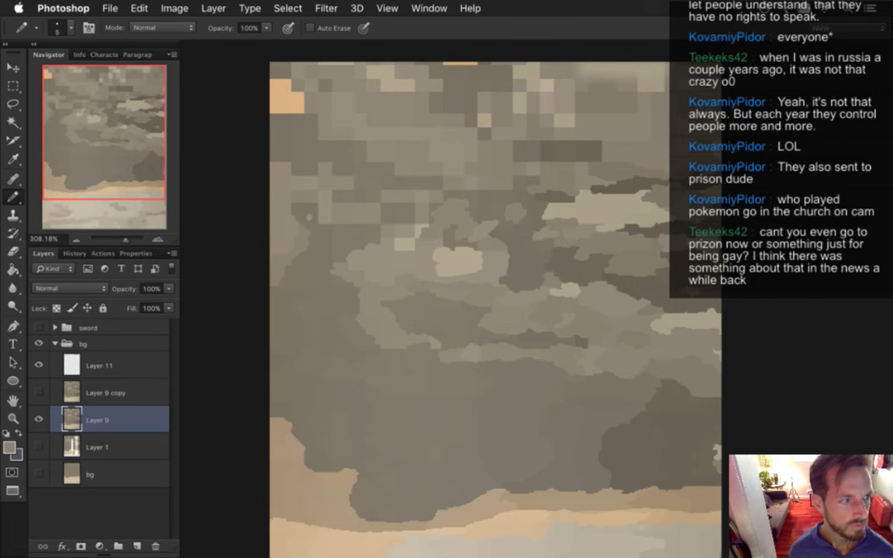
alt+click(314, 215)
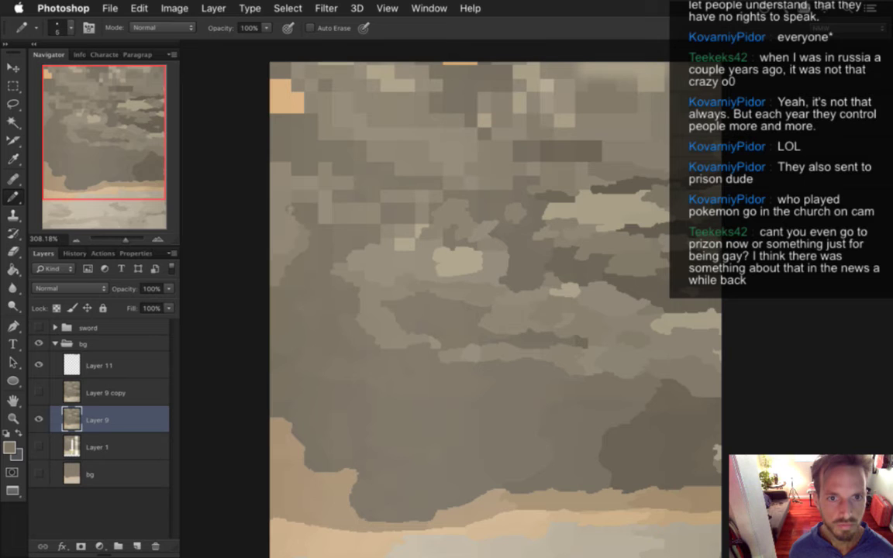
drag(289, 201, 316, 216)
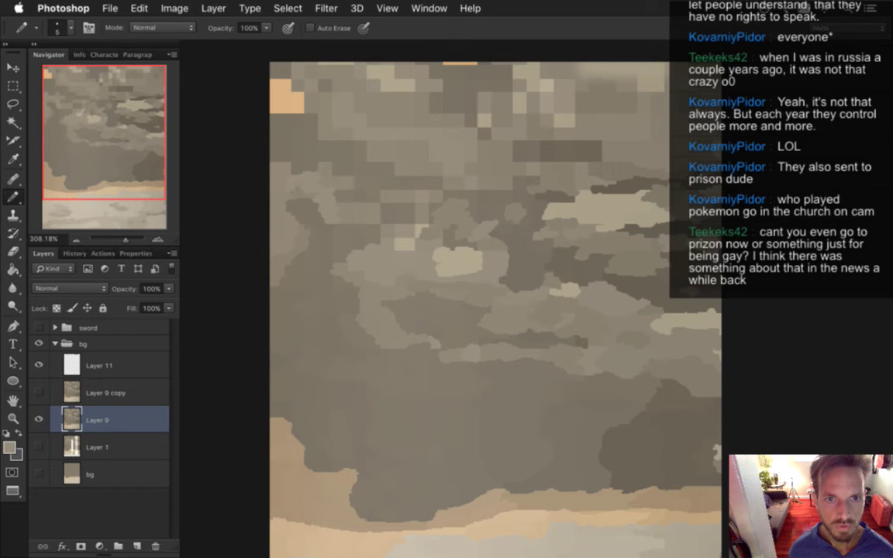
Shape the light blocks above the dark left-hand column into a billowing cloud with wispy ends
alt+click(335, 183)
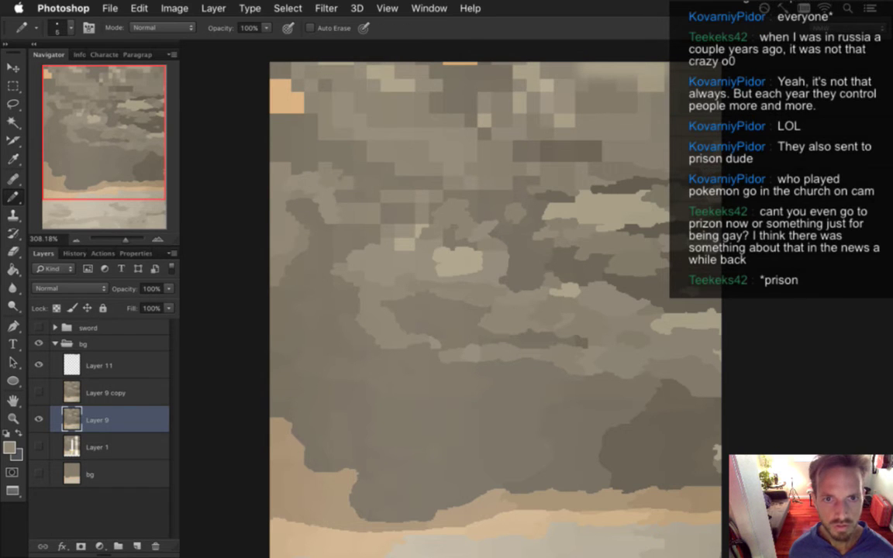
alt+click(331, 174)
alt+click(326, 184)
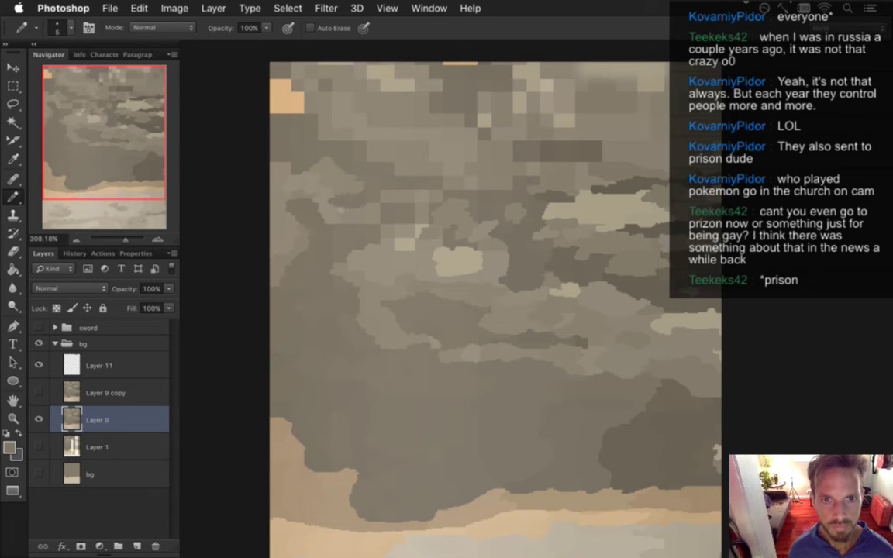
Rework the blocks between the upper-left cloud and the pale patch into irregular wisps, reducing the light squares to a thin streak
key(i)
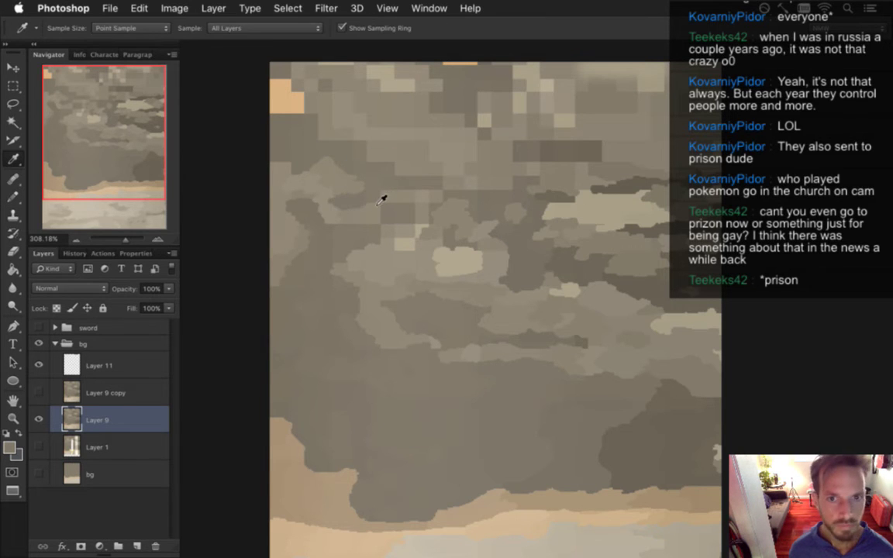
key(b)
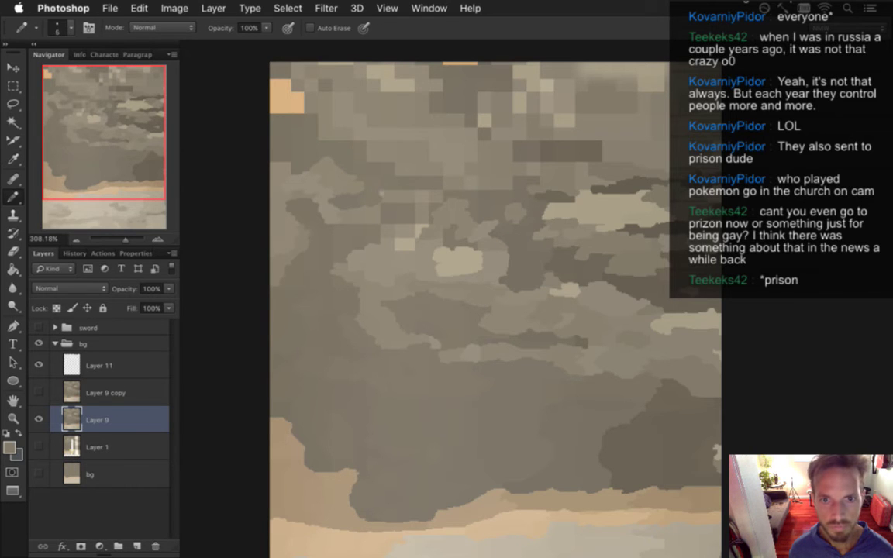
alt+click(349, 203)
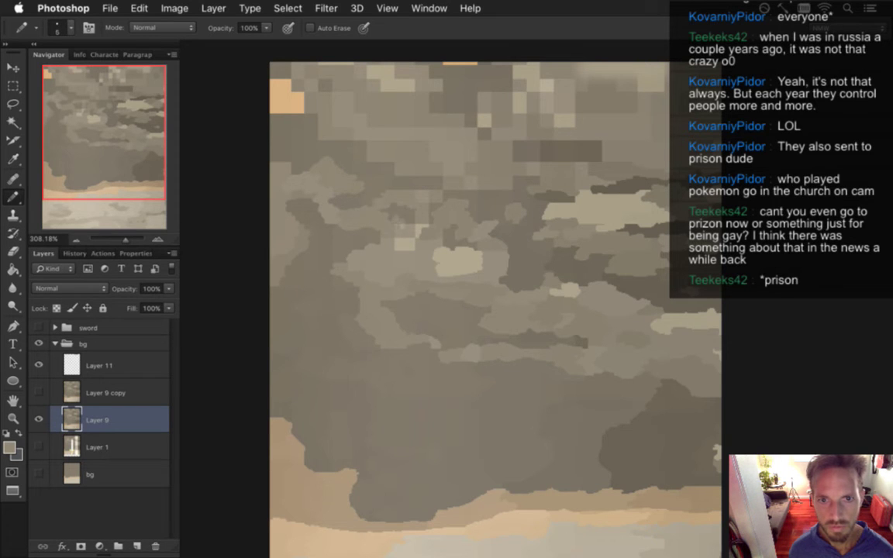
alt+click(406, 243)
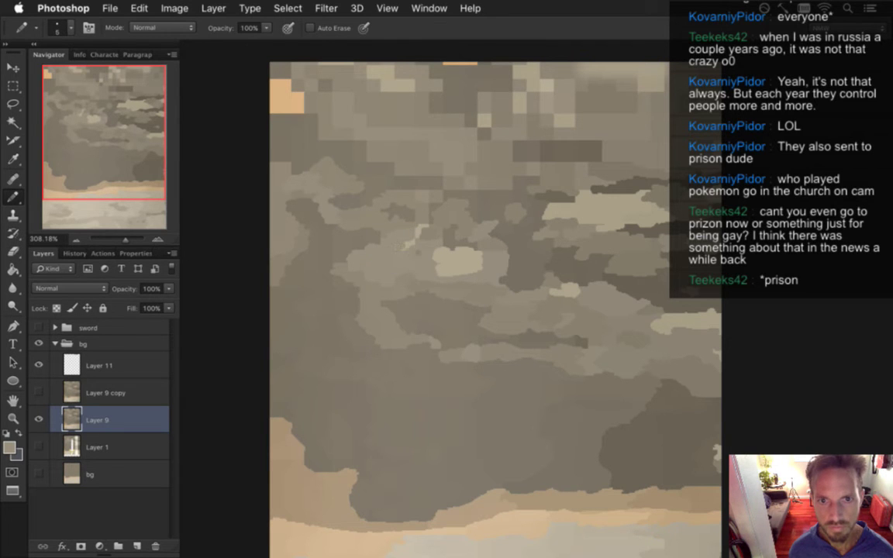
alt+click(458, 250)
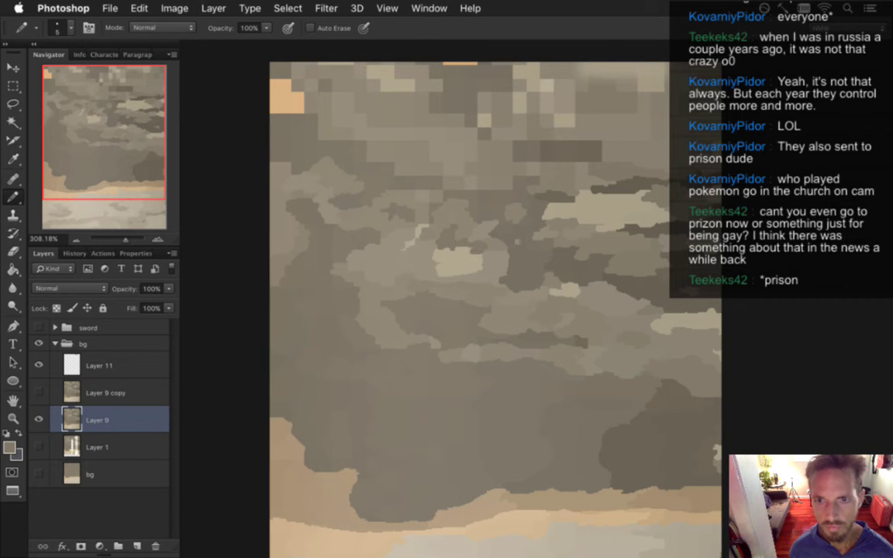
Repaint the square blocks below and beside the orange patch near the upper left as ragged cloud edges in sampled tones
drag(517, 211, 515, 237)
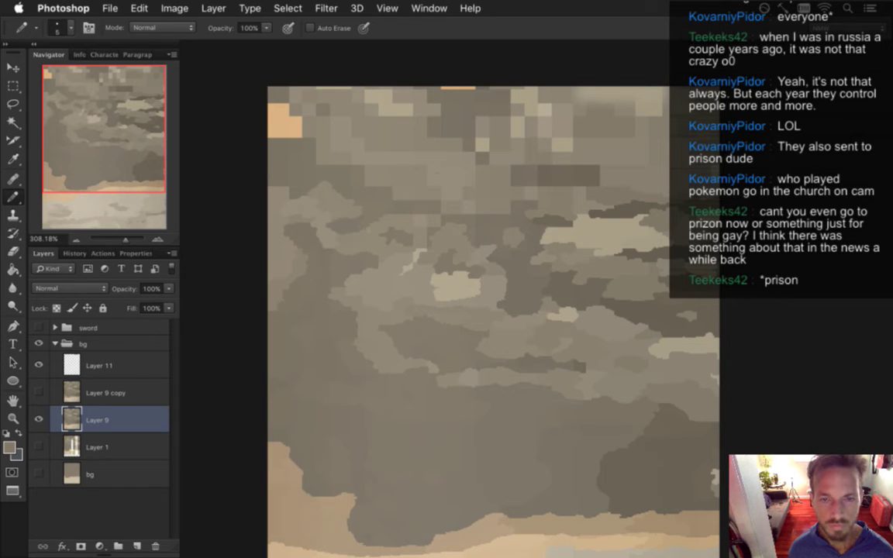
alt+click(416, 217)
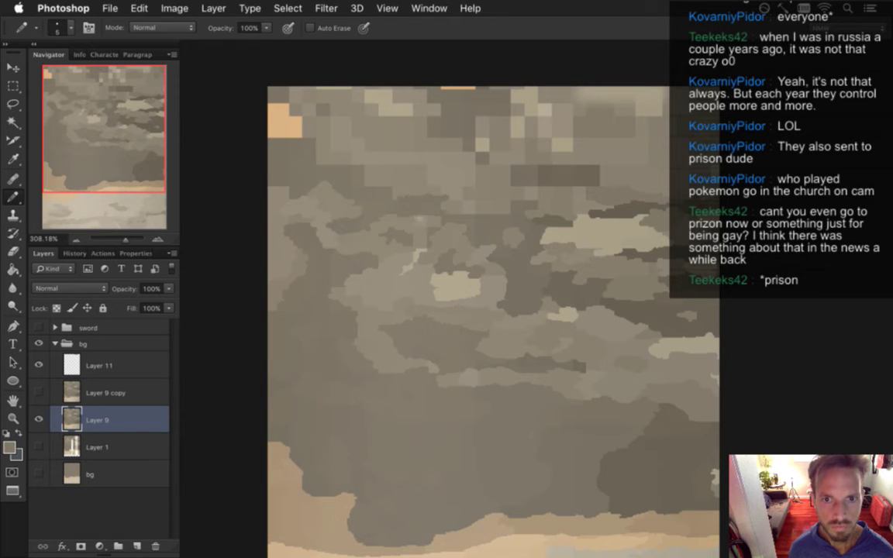
alt+click(358, 174)
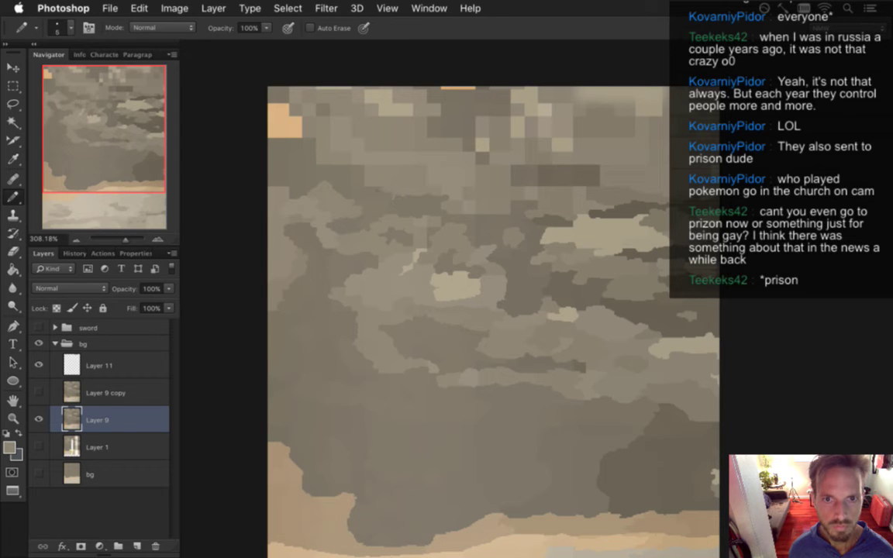
alt+click(323, 166)
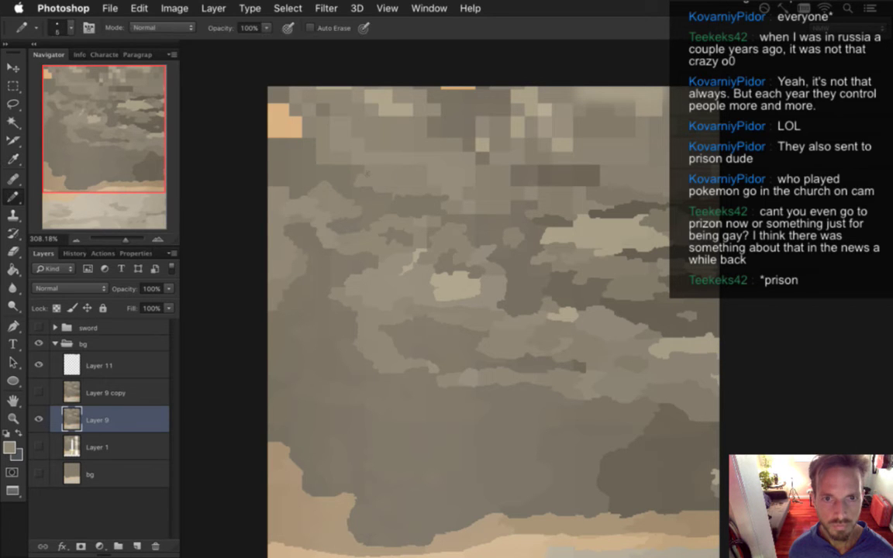
alt+click(319, 153)
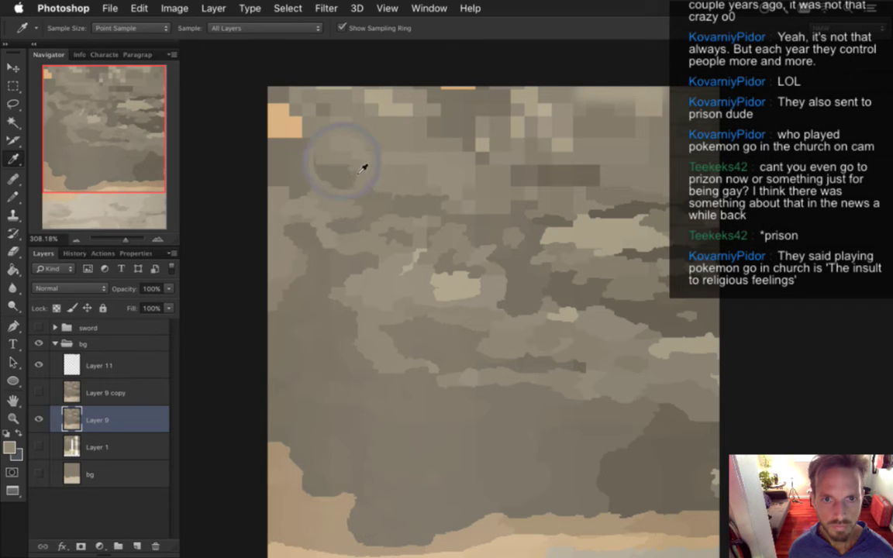
alt+click(327, 159)
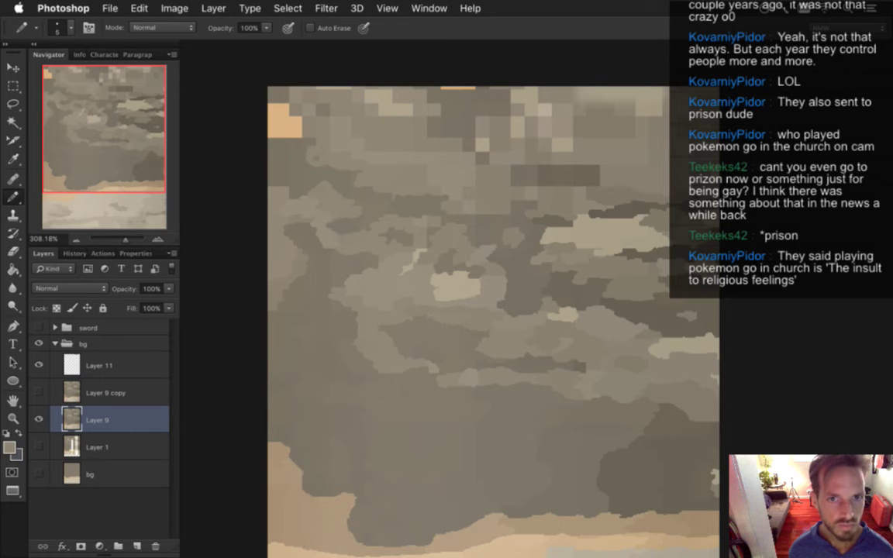
Trim the orange square into an irregular patch and shape the blocks beside it into a dark cloud edge and curved light band
alt+click(259, 159)
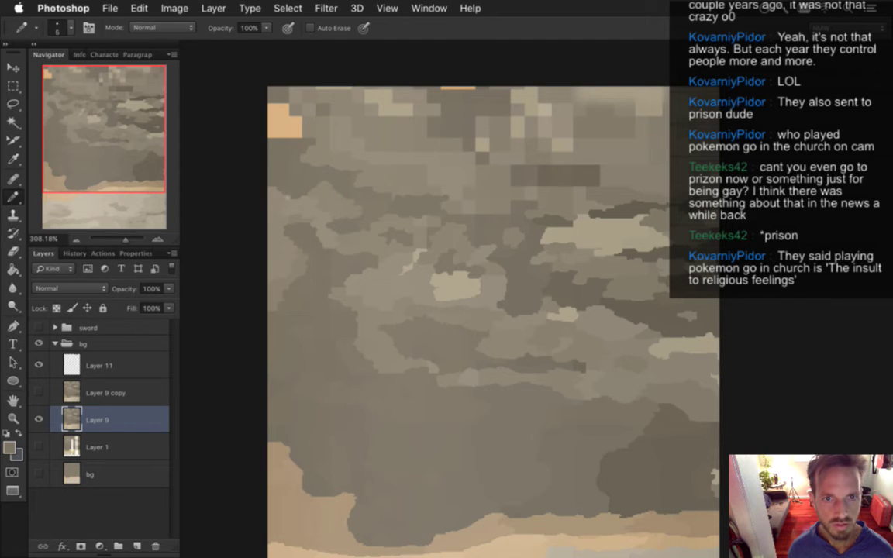
alt+click(264, 128)
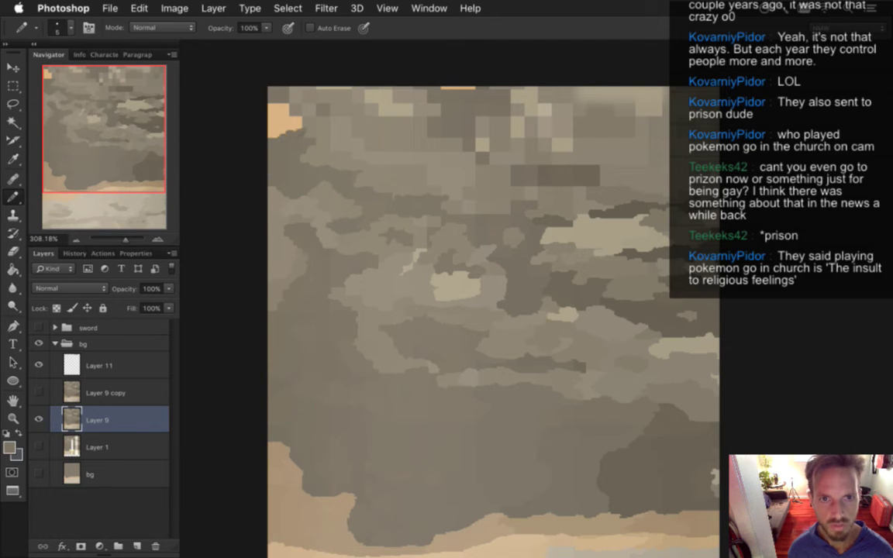
alt+click(299, 124)
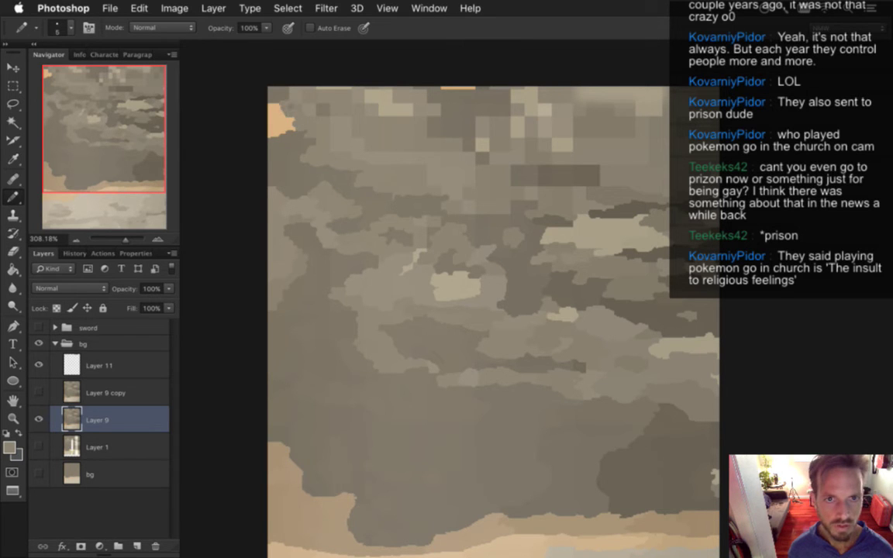
alt+click(323, 92)
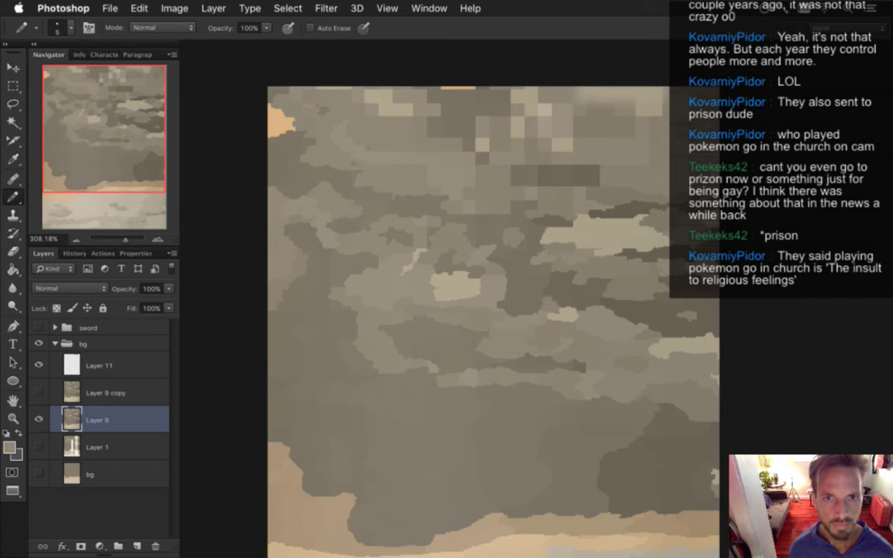
Turn the light squares near the top centre into a small rounded puff with a pale base and a ragged dark edge
alt+click(387, 139)
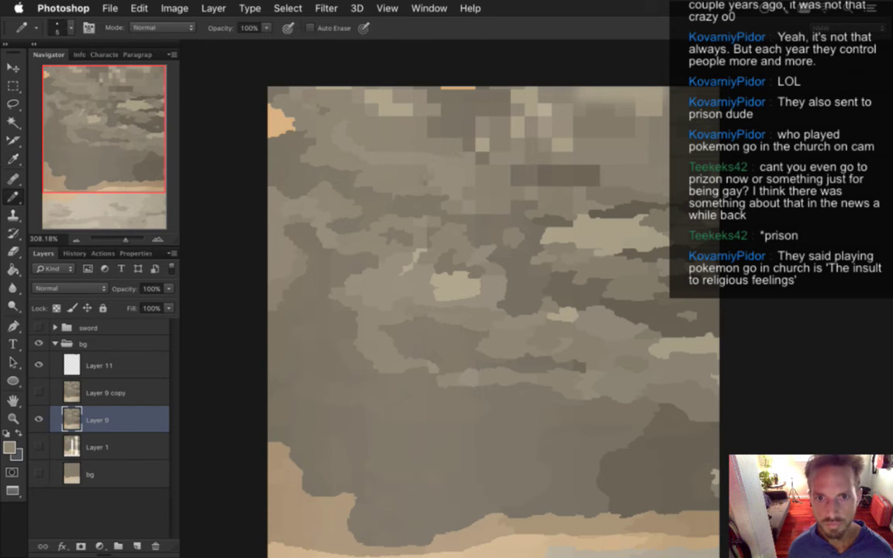
alt+click(476, 198)
alt+click(487, 165)
mouse_move(482, 159)
mouse_down()
mouse_move(468, 164)
mouse_move(474, 158)
mouse_up()
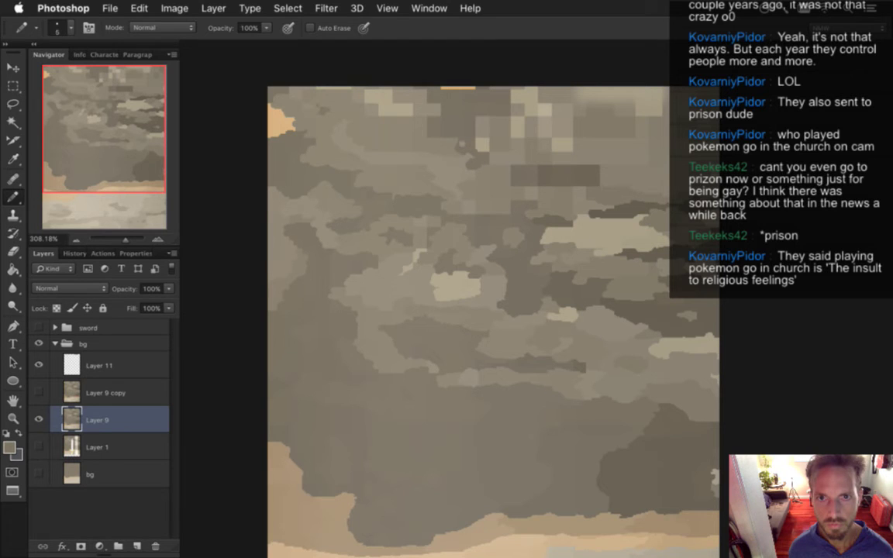
alt+click(437, 131)
alt+click(489, 137)
click(485, 144)
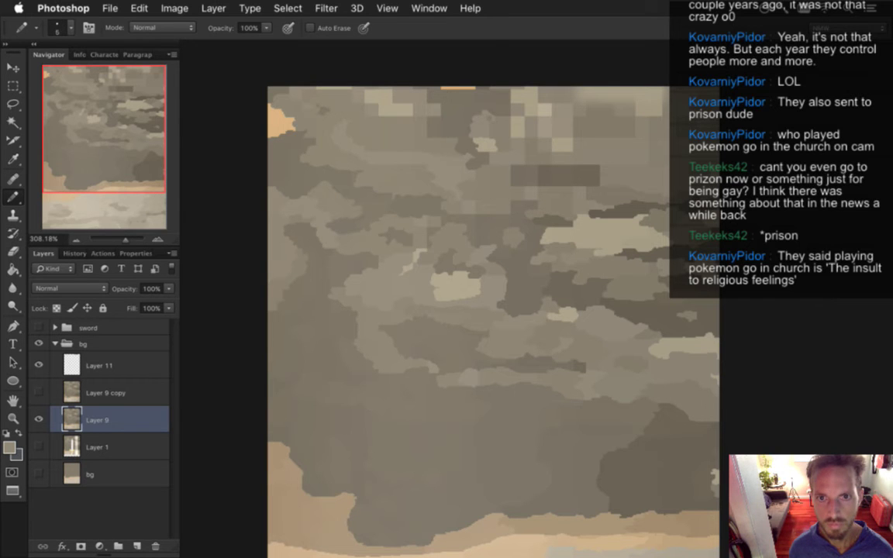
Rework the blocks along the upper edge left of the central dark gap into rounded clouds with a pale, irregular highlight
key(alt)
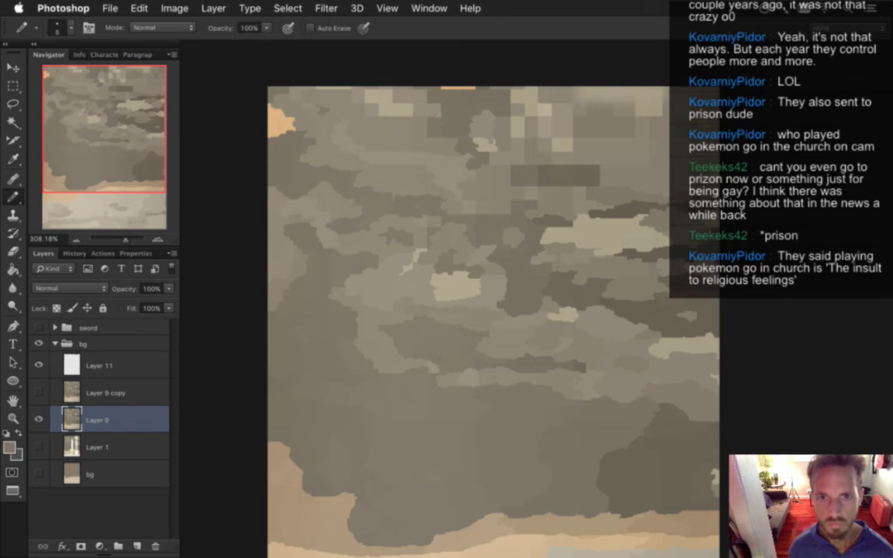
key(alt)
key(alt)
alt+click(386, 96)
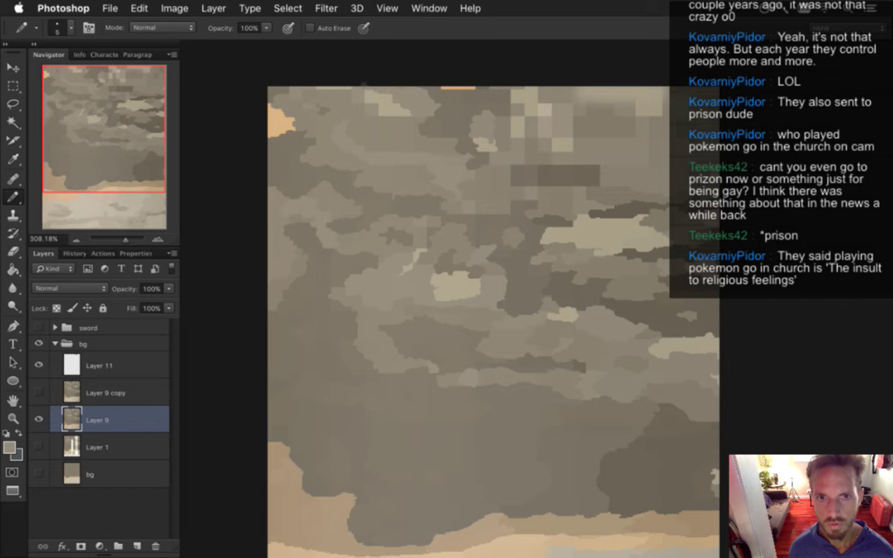
alt+click(354, 96)
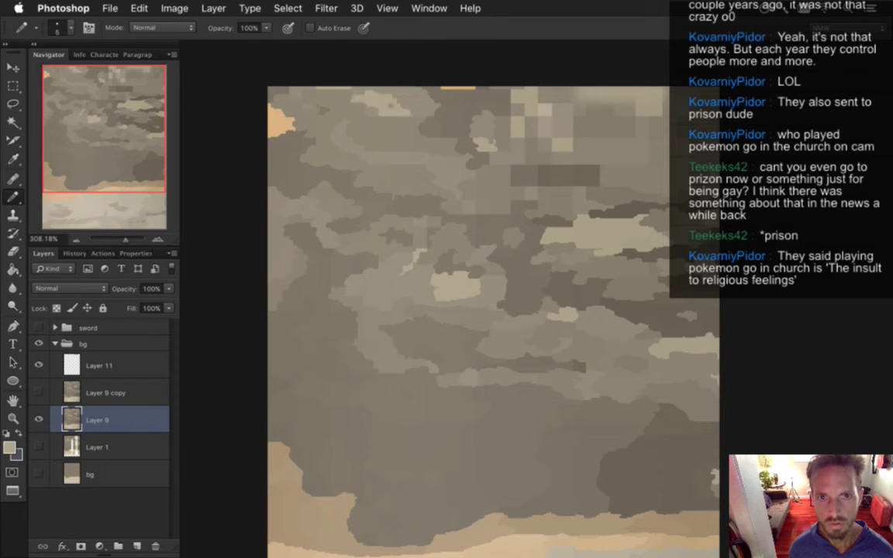
alt+click(330, 101)
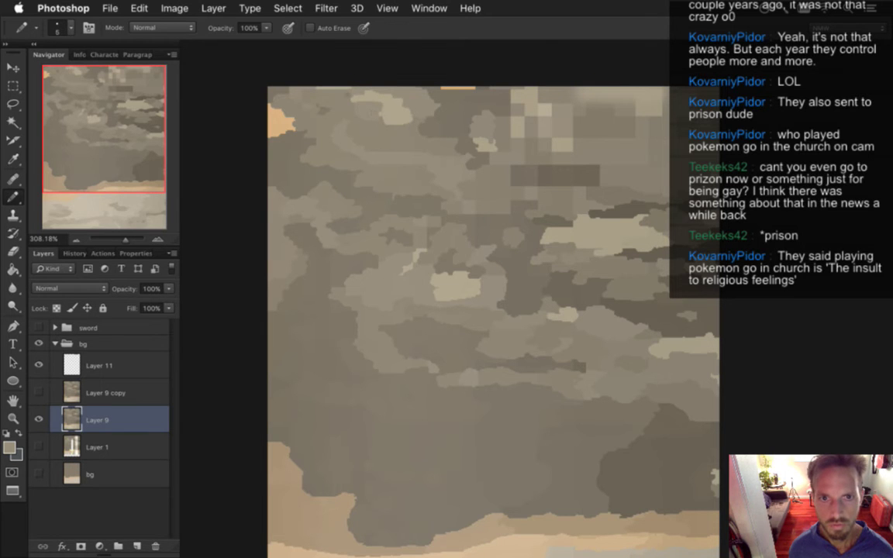
key(alt)
Repaint the blocks beneath the small central puff as a short dark streak and irregular mid-tone clouds reaching the dark bar's left end
alt+click(516, 127)
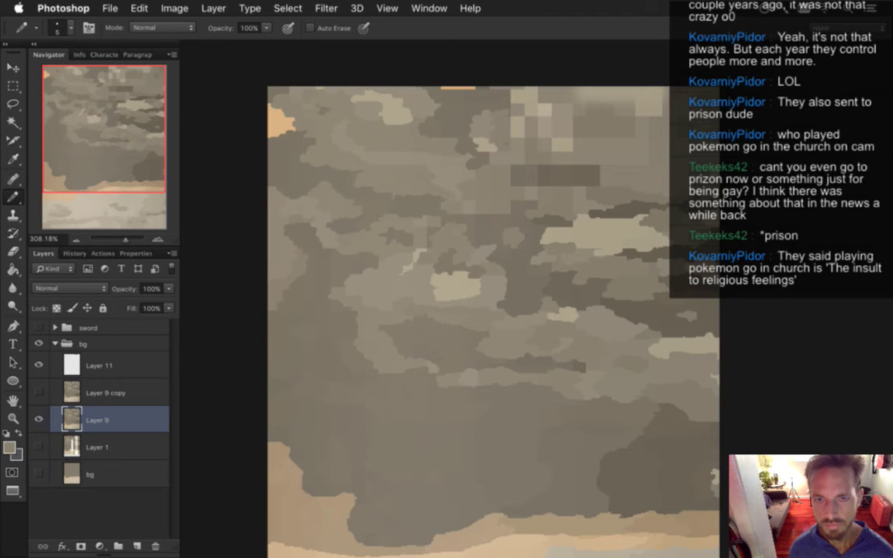
alt+click(471, 155)
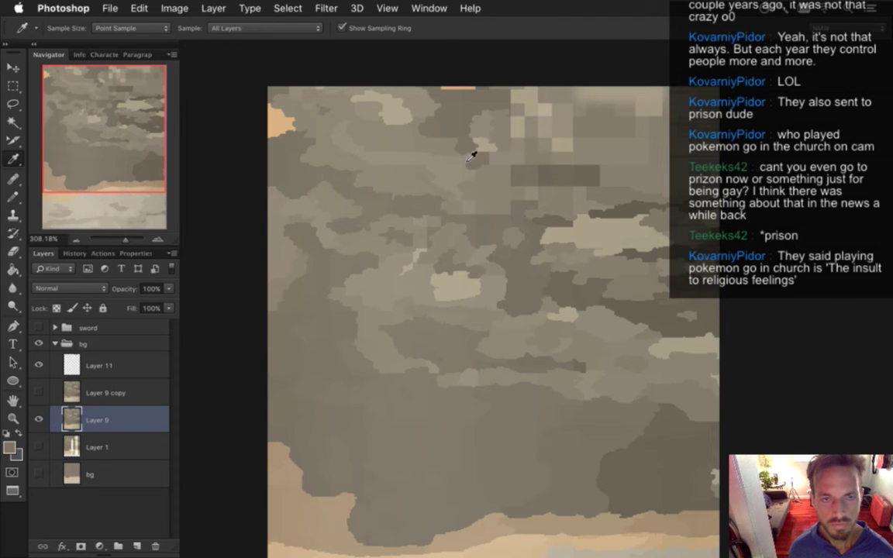
mouse_move(417, 153)
mouse_down()
mouse_move(449, 143)
mouse_move(435, 138)
mouse_up()
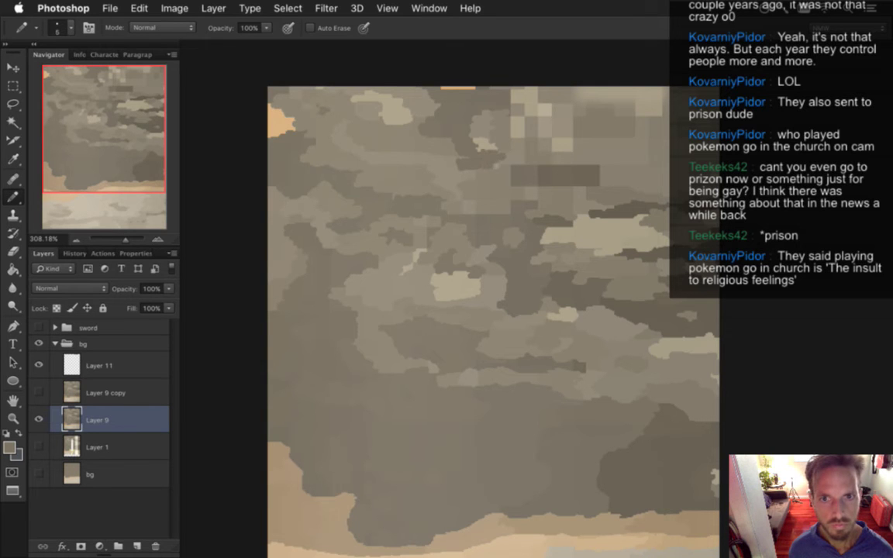
alt+click(488, 203)
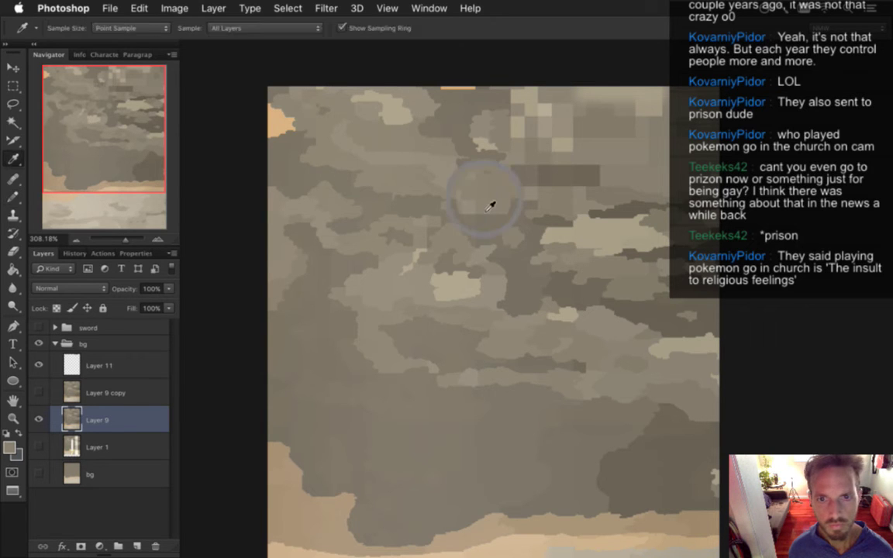
alt+click(492, 212)
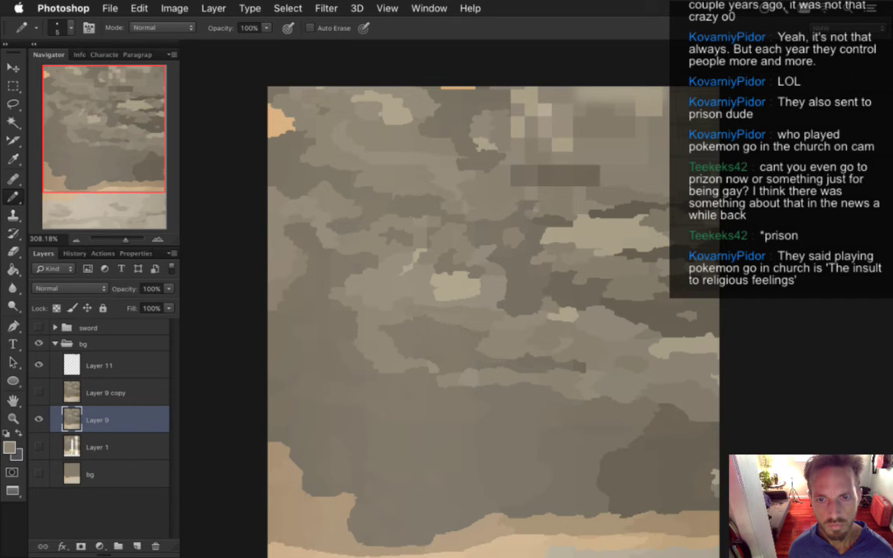
alt+click(486, 179)
click(517, 169)
alt+click(516, 161)
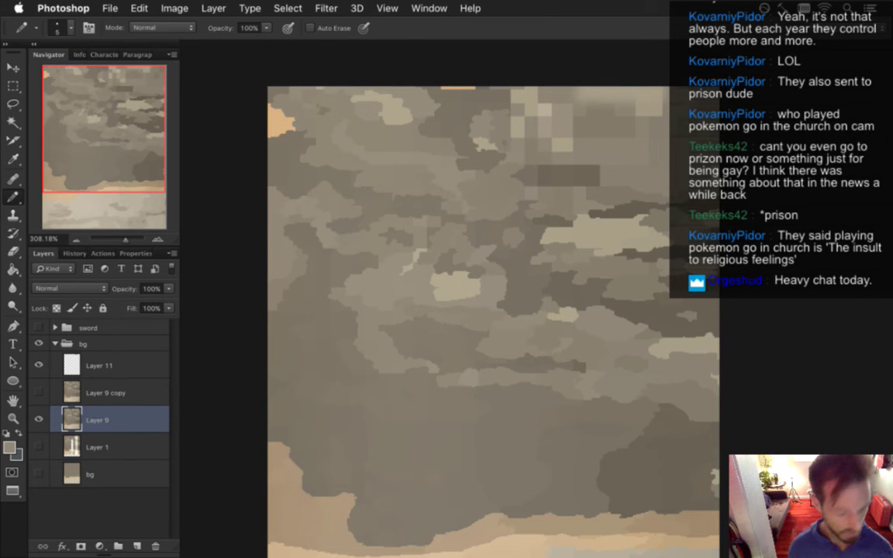
Shape the light blocks right of the central dark gap into an irregular pale cloud and shrink the orange strip on the upper edge
alt+click(481, 133)
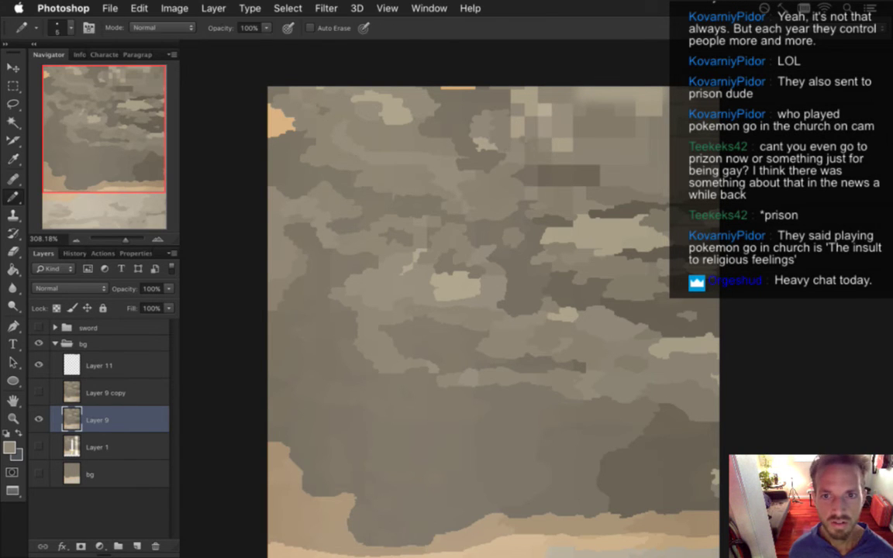
alt+click(465, 109)
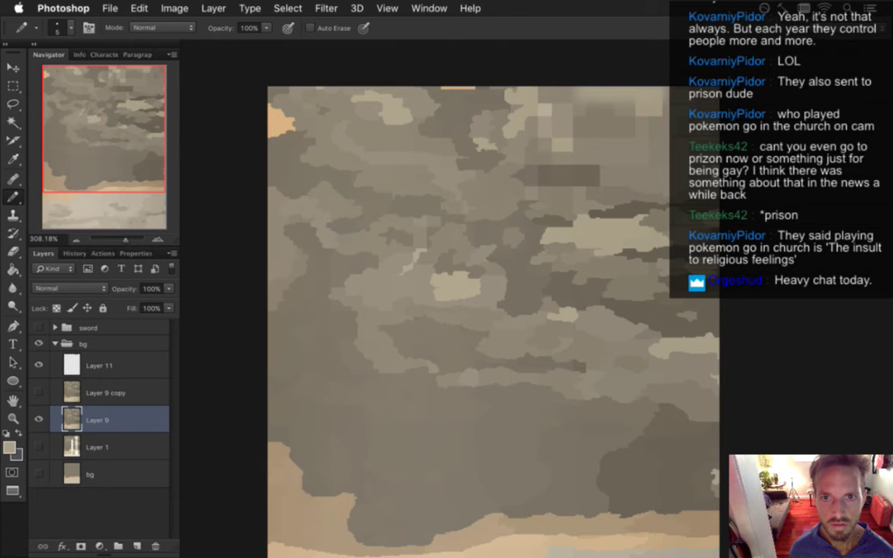
alt+click(438, 84)
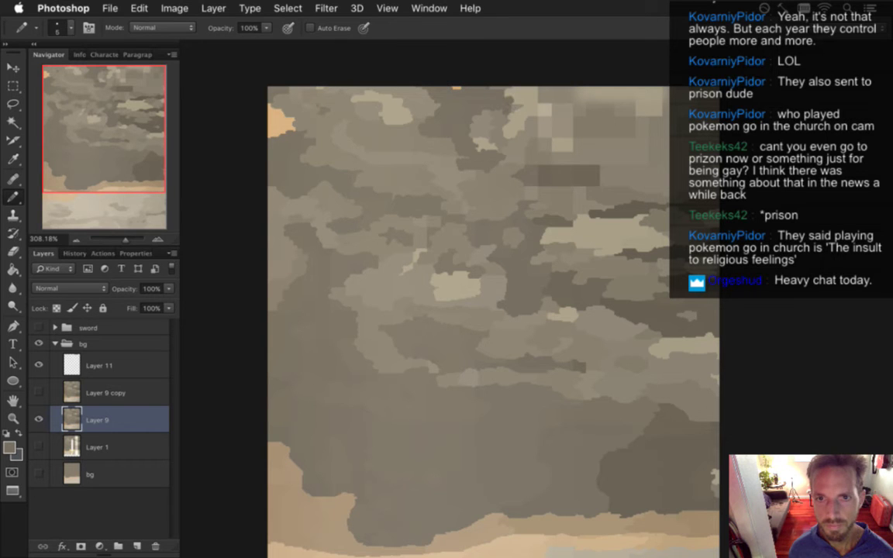
alt+click(480, 84)
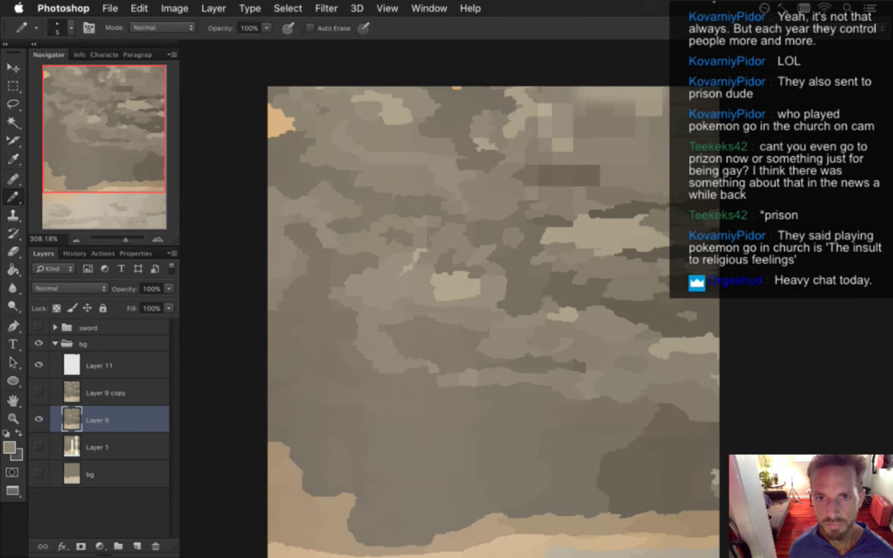
Round the pale squares above the dark bar into two irregular highlights separated by mid-tone cloud puffs
alt+click(568, 116)
drag(547, 110, 553, 127)
alt+click(497, 125)
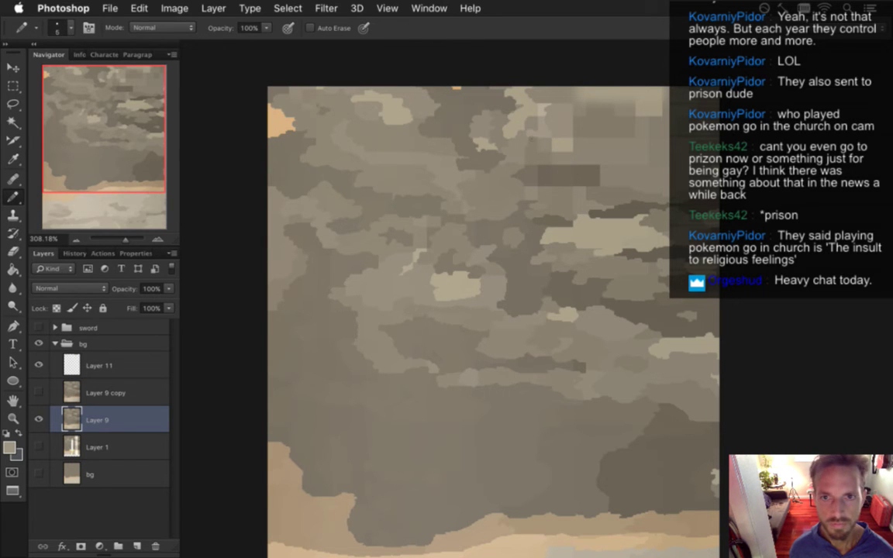
alt+click(548, 110)
drag(543, 112, 570, 102)
alt+click(509, 121)
alt+click(508, 135)
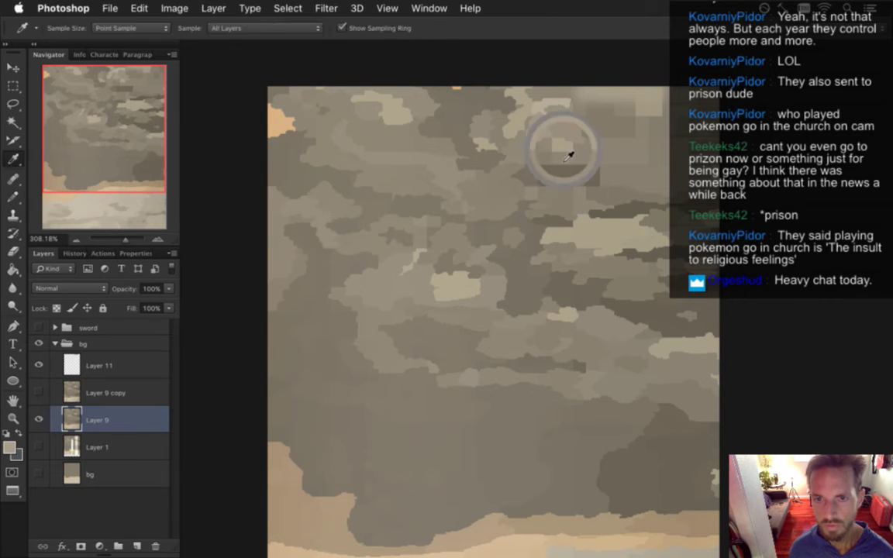
drag(578, 155, 571, 149)
alt+click(498, 141)
drag(492, 151, 512, 149)
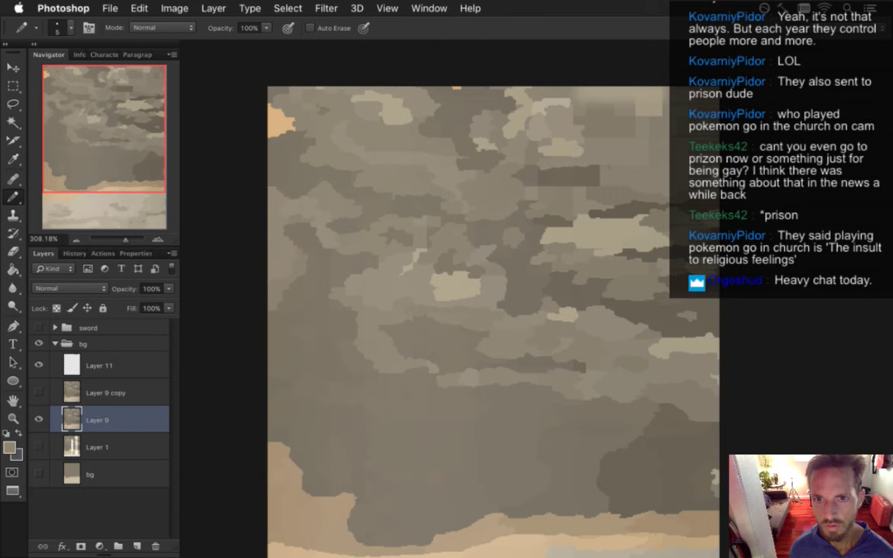
Smooth the blocks right of the pale highlights and reshape the rectangular dark bar into a rounded, ragged streak
alt+click(636, 152)
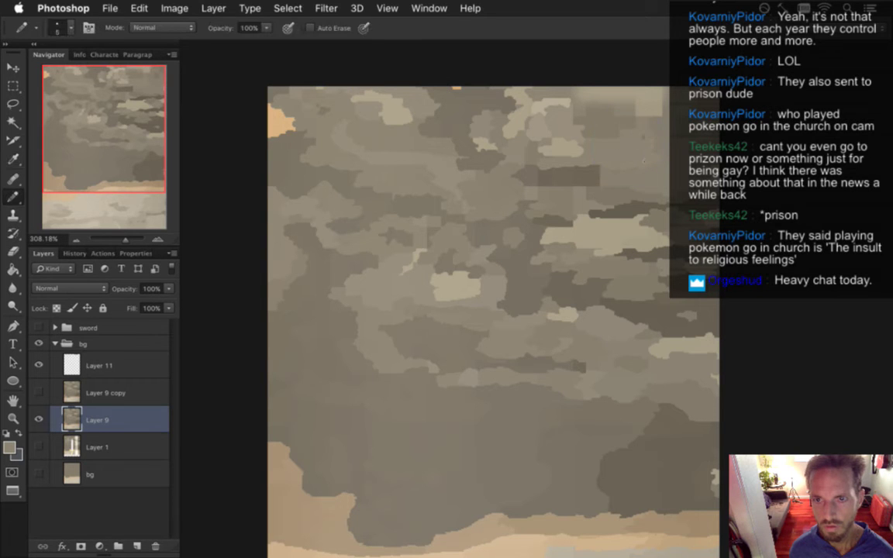
alt+click(527, 155)
mouse_move(527, 154)
mouse_down()
mouse_move(547, 151)
mouse_move(521, 170)
mouse_move(482, 170)
mouse_up()
alt+click(534, 202)
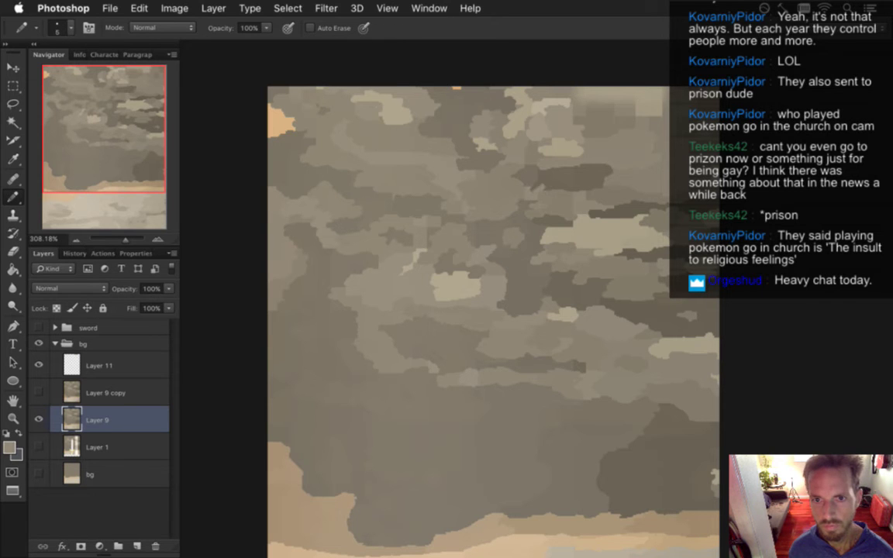
alt+click(480, 179)
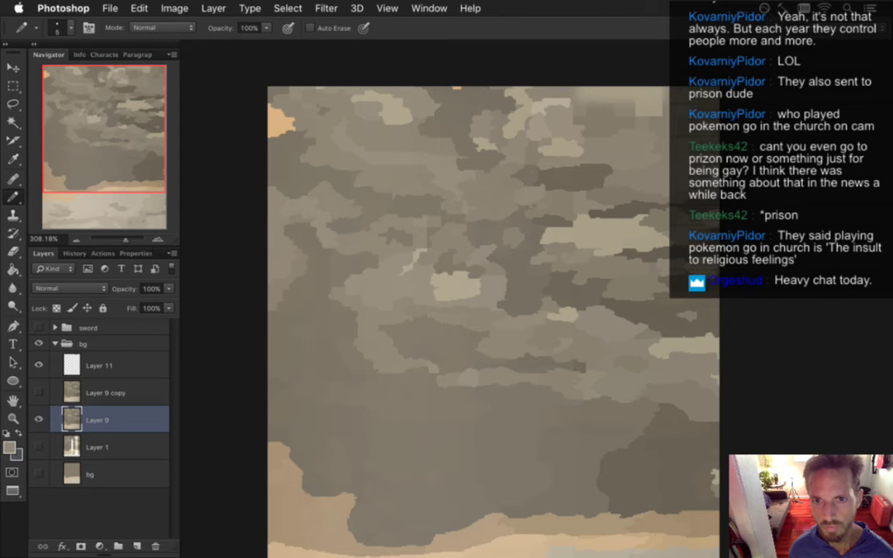
Thin the dark streak's underside and blend the remaining blocks below it into irregular wisps with sampled tones
alt+click(586, 206)
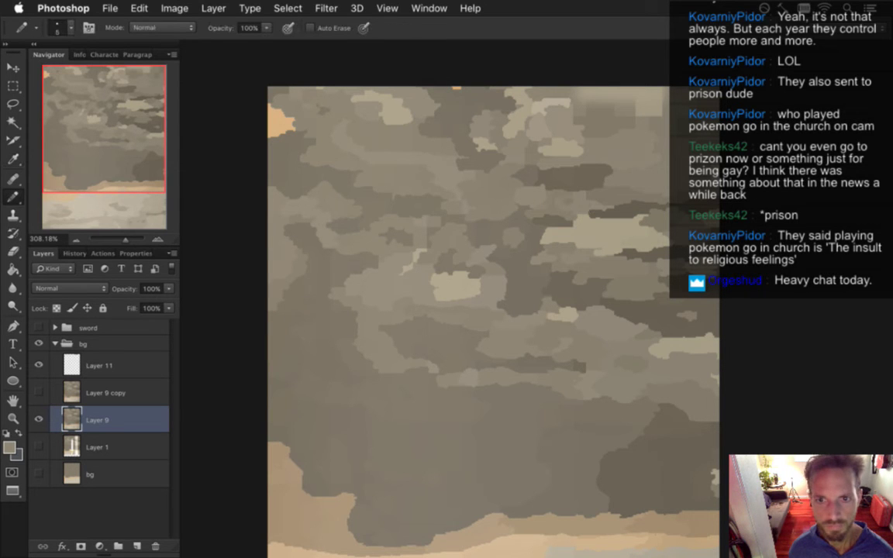
alt+click(564, 200)
drag(530, 198, 485, 200)
drag(512, 172, 541, 171)
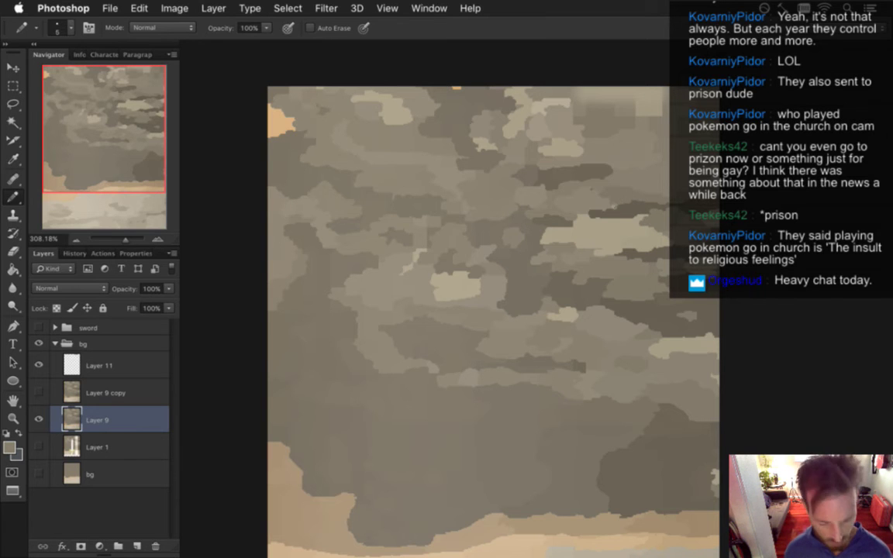
Reshape the pale square near the upper right edge into an irregular cloud, blending the neighbouring blocks with sampled mid-tones
alt+drag(630, 198, 595, 192)
key(alt)
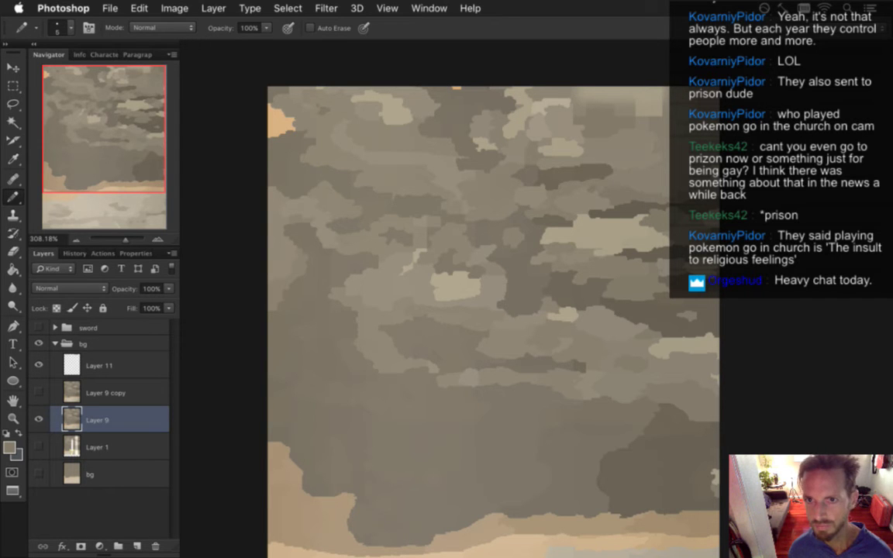
alt+click(648, 104)
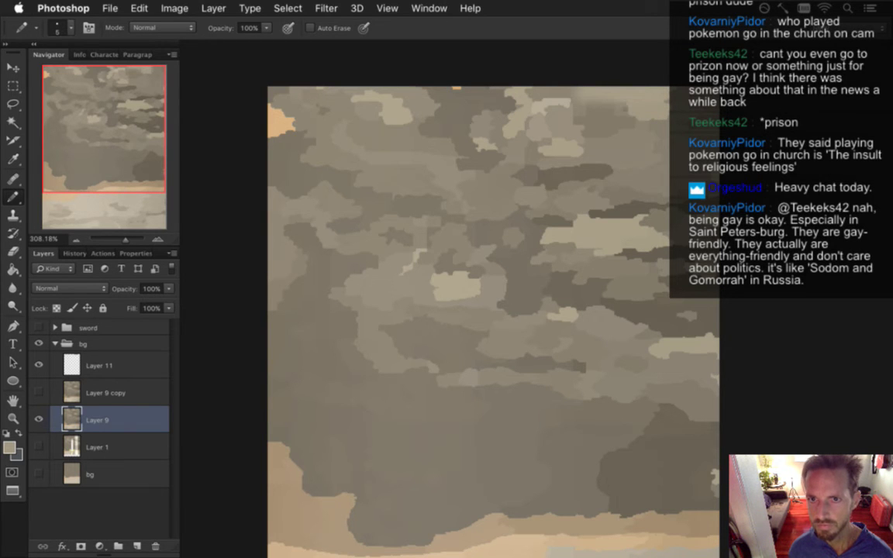
alt+click(620, 107)
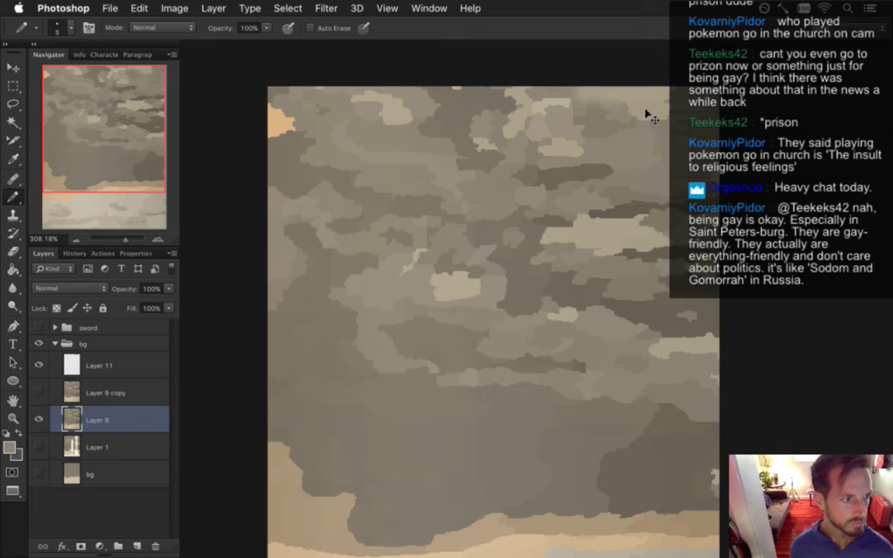
key(i)
click(497, 87)
key(b)
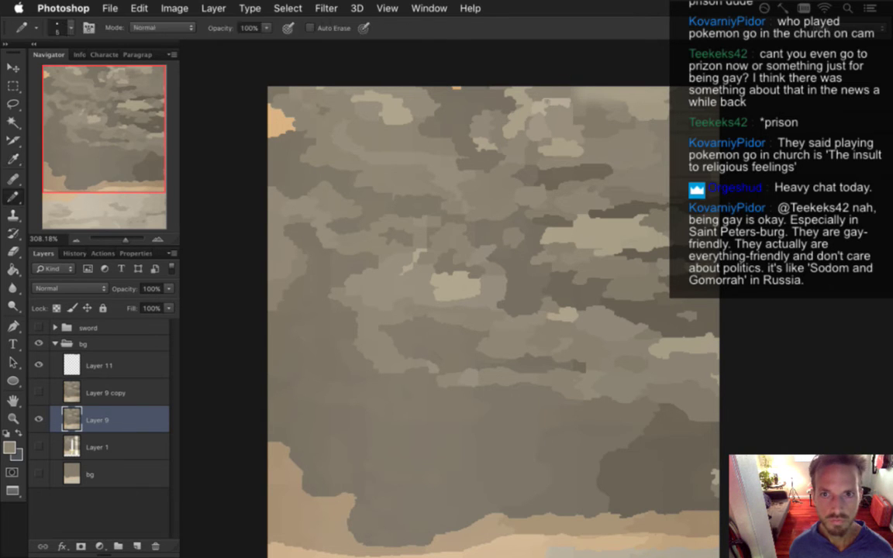
key(alt)
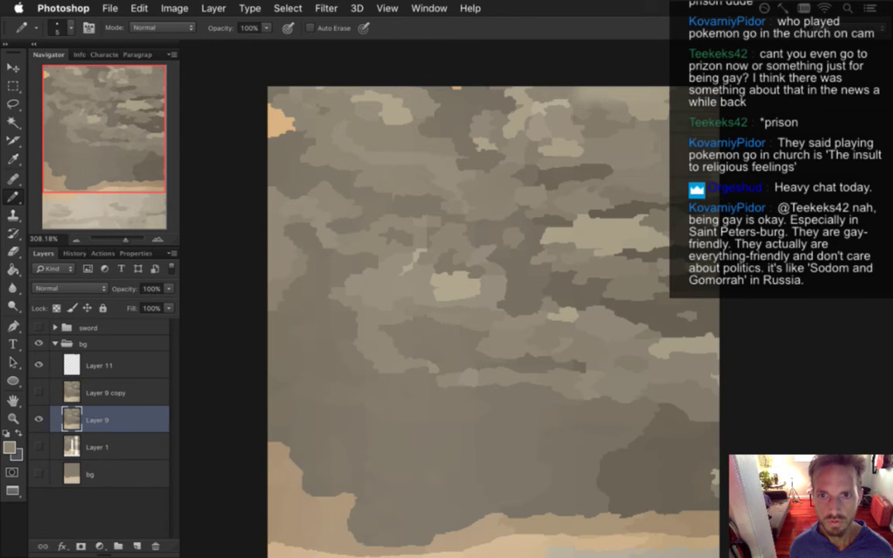
Smooth the cloud edges above the large pale streak and roughen the central pale highlight and nearby dark gap with sampled tones
alt+click(681, 144)
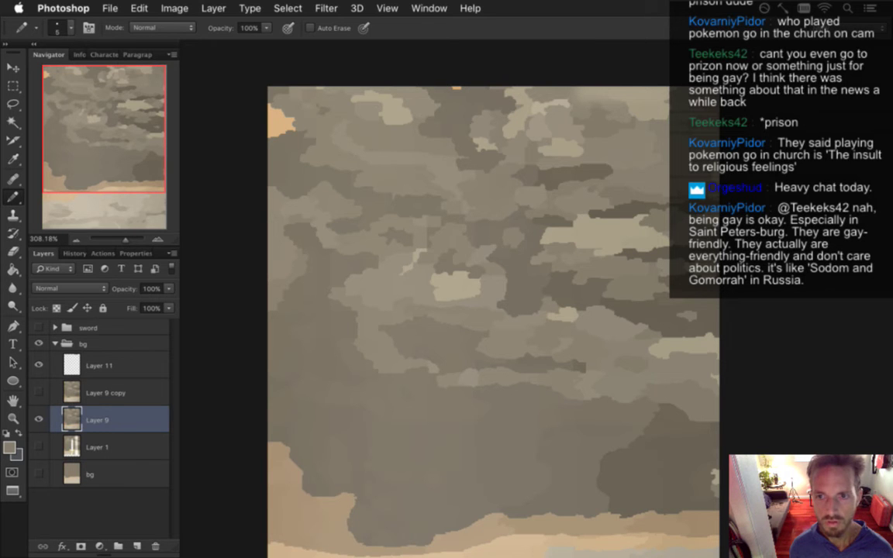
alt+click(643, 199)
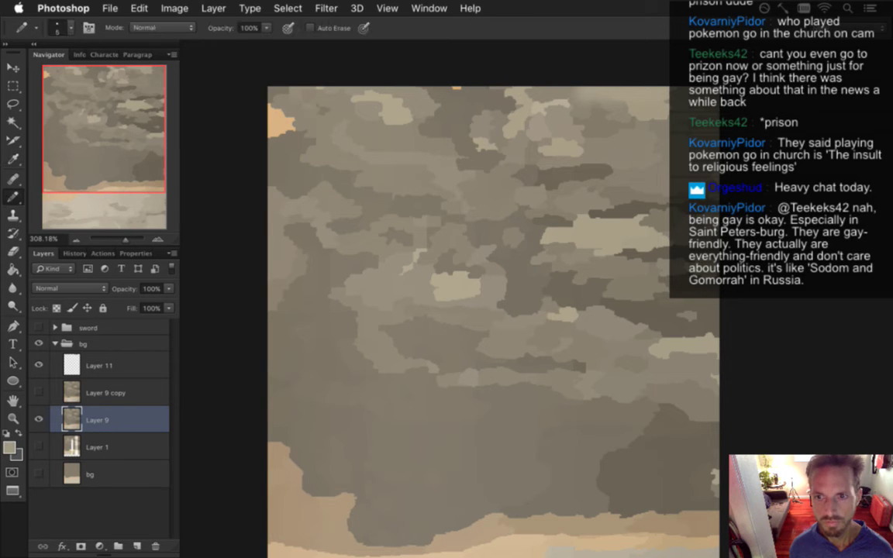
alt+click(642, 211)
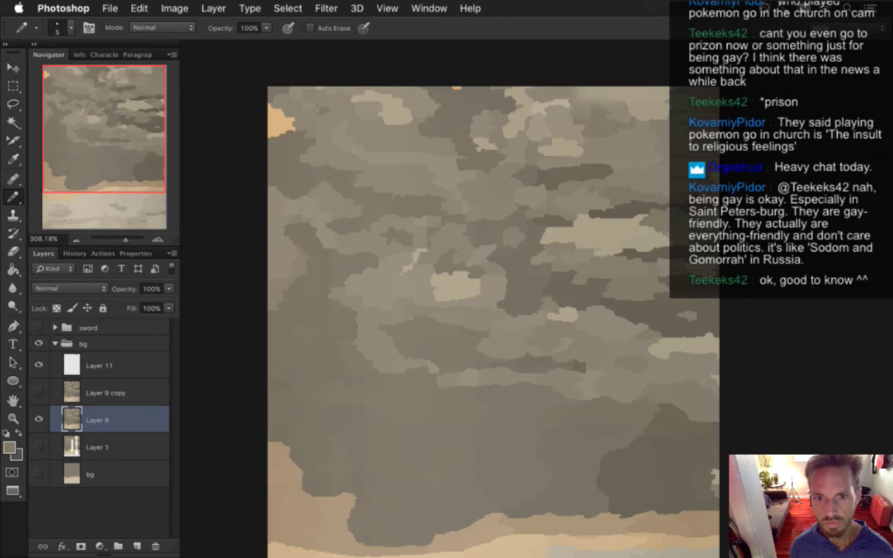
alt+click(501, 295)
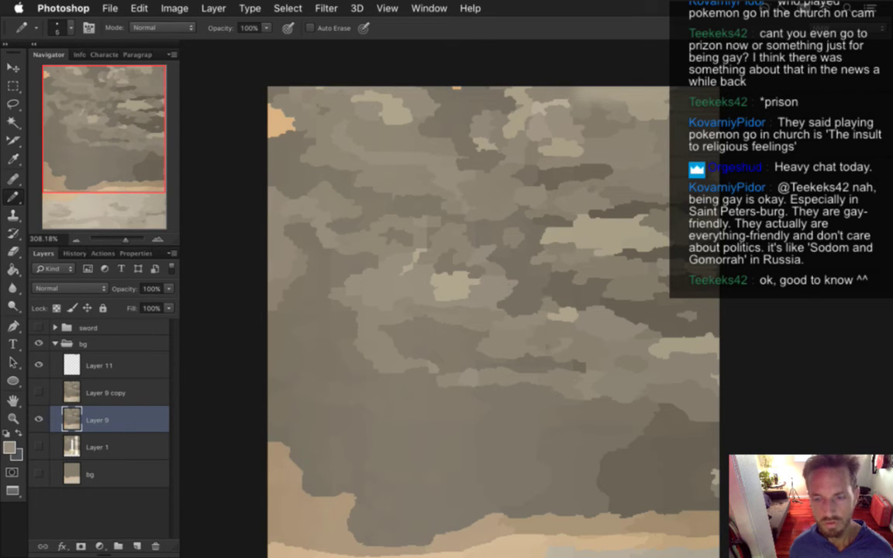
drag(458, 250, 455, 280)
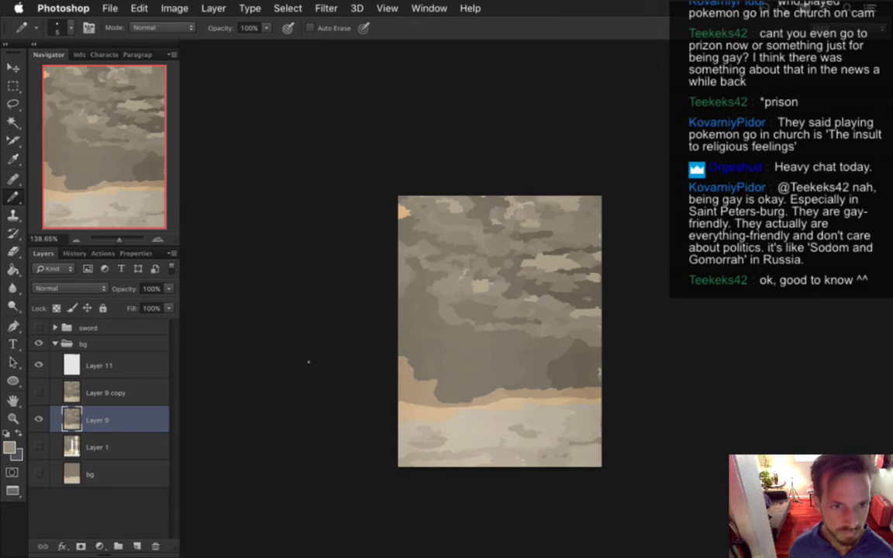
Duplicate Layer 9 and try the last-used Gaussian Blur on the copy
key(super+j)
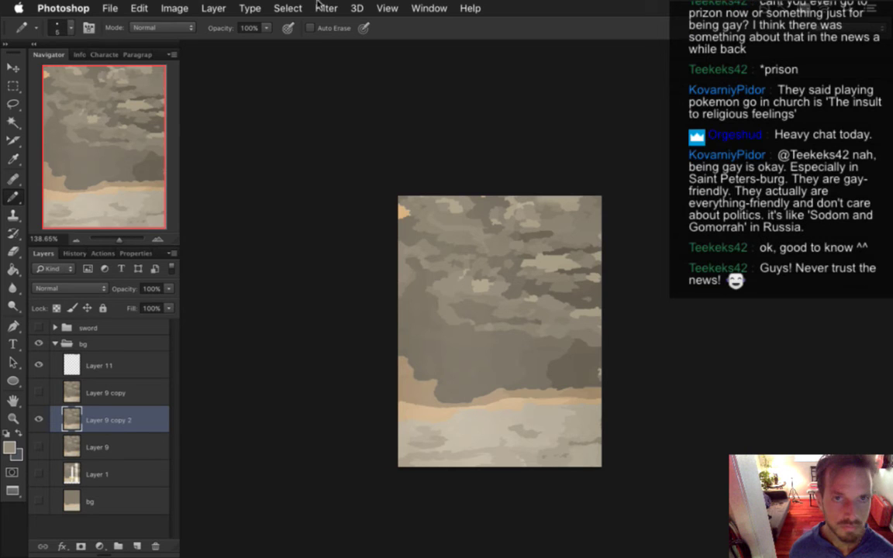
click(325, 7)
click(333, 30)
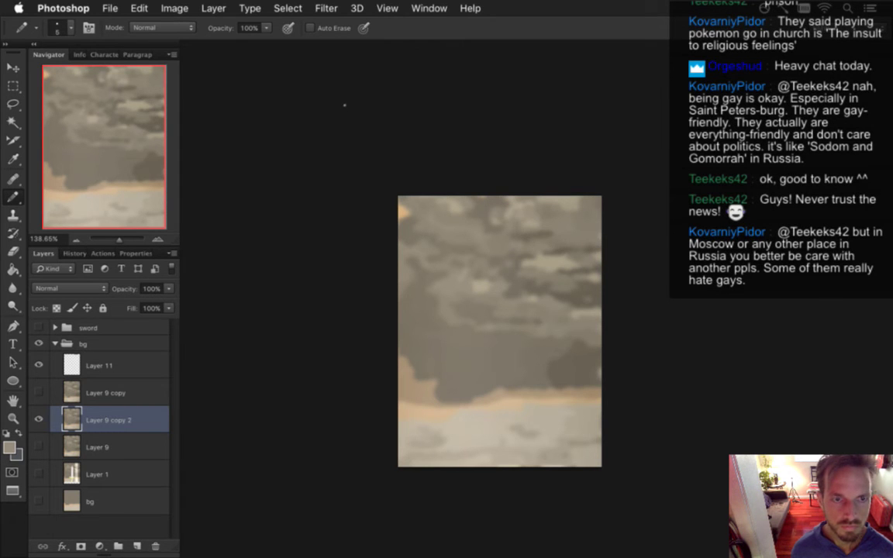
drag(488, 308, 513, 270)
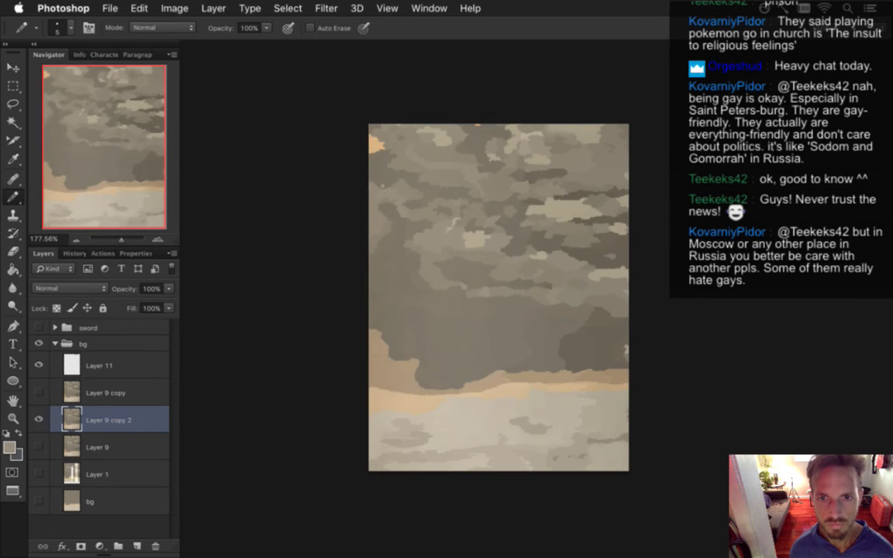
Apply a Gaussian Blur with a radius of 8 pixels to the duplicated layer and save the document
click(326, 8)
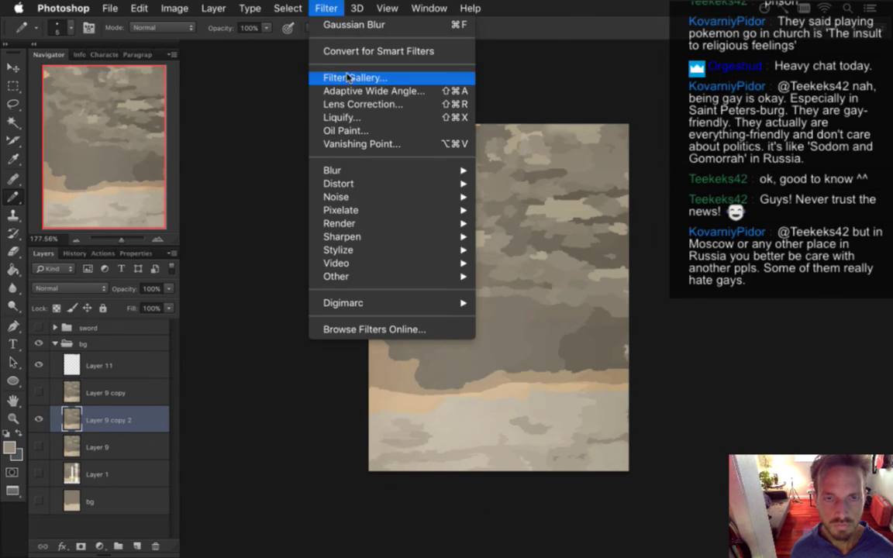
mouse_move(379, 169)
click(522, 277)
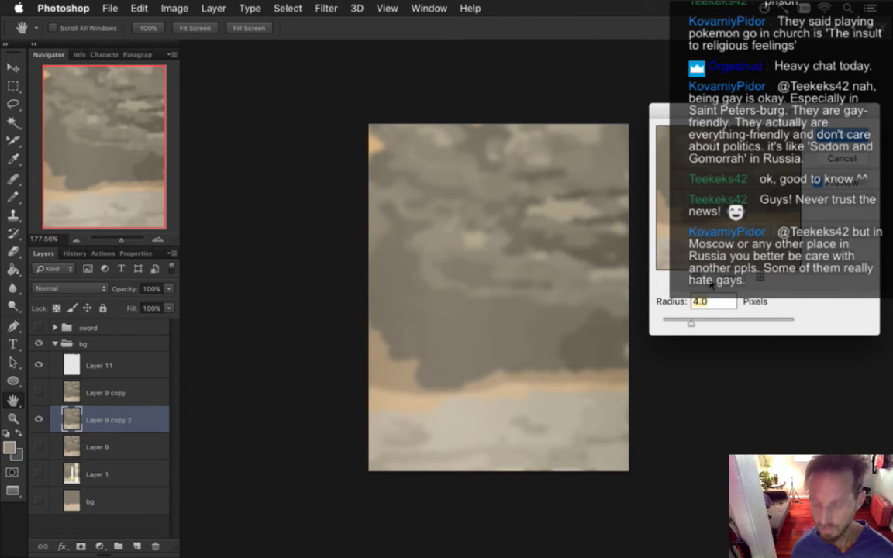
text(6)
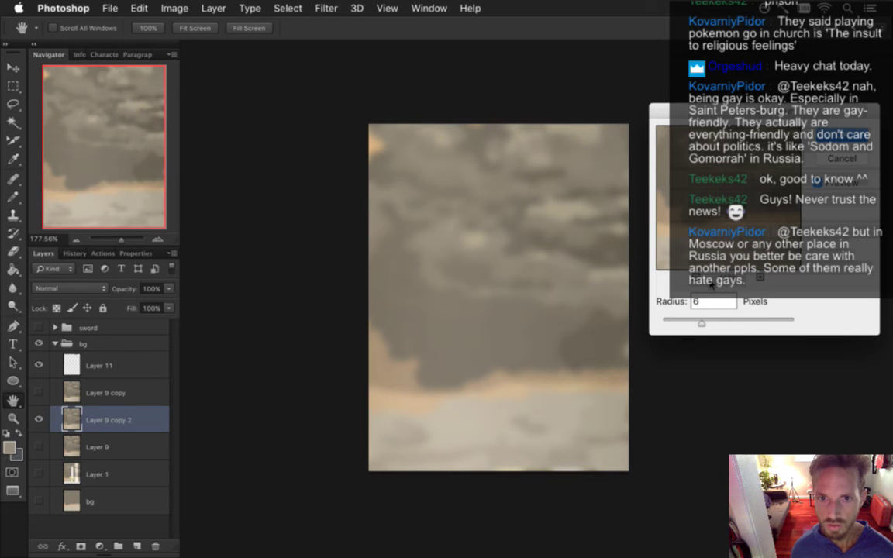
key(BackSpace)
text(8)
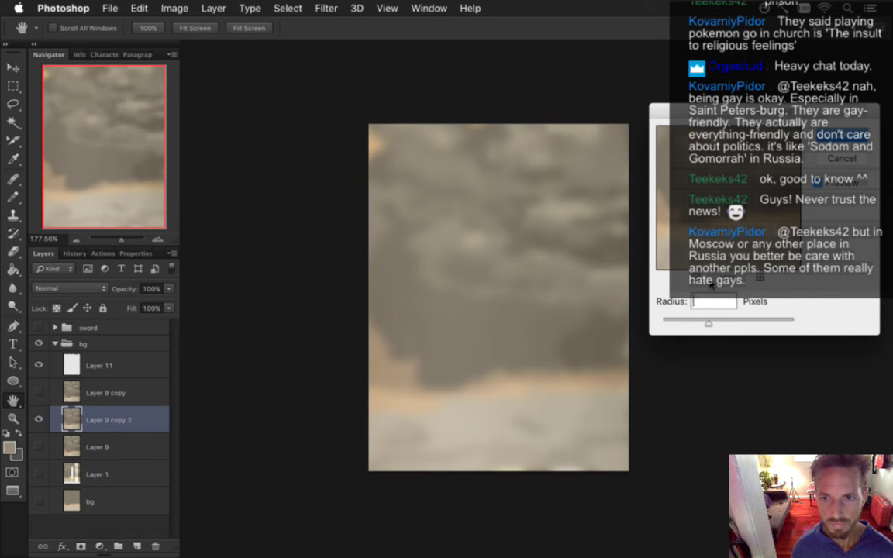
text(12)
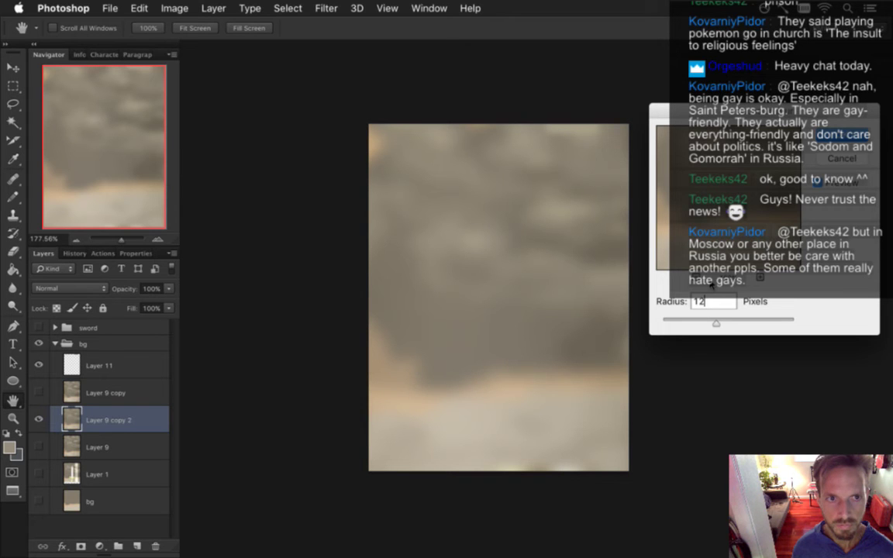
key(BackSpace)
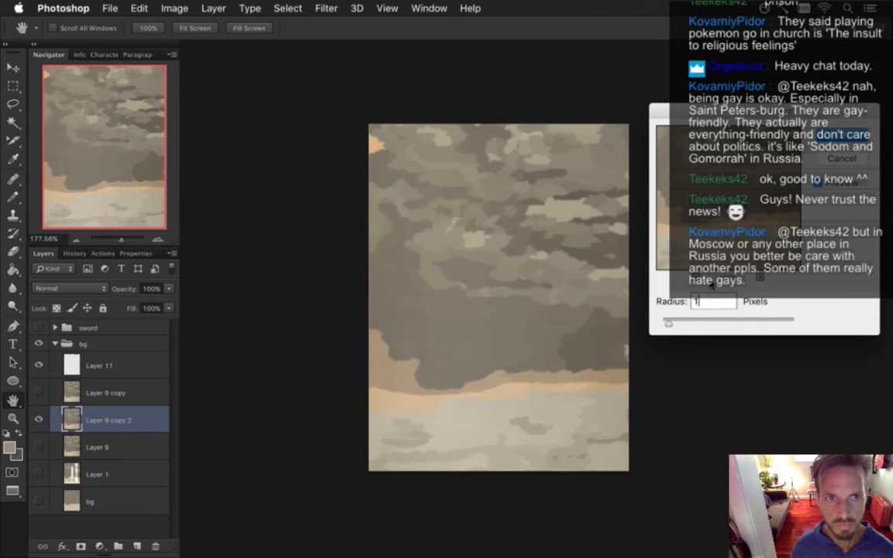
key(BackSpace)
text(8)
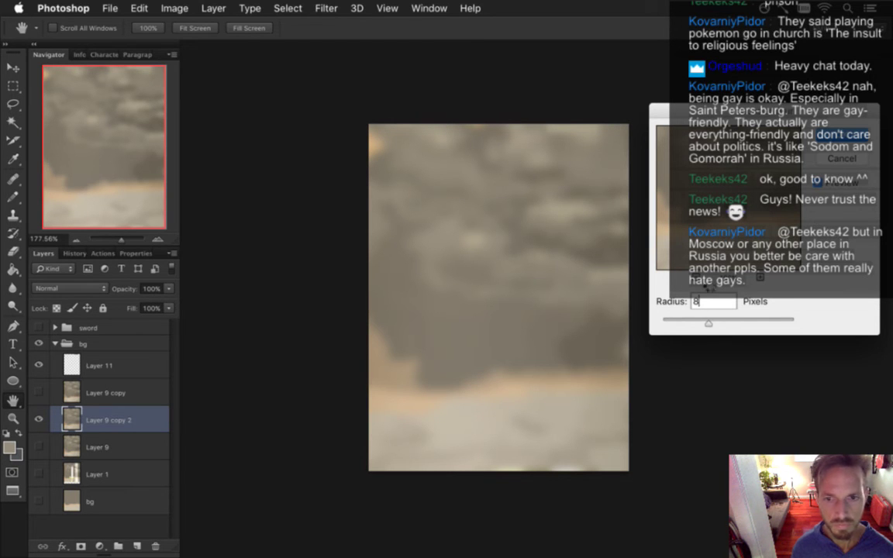
key(Return)
key(b)
key(super+s)
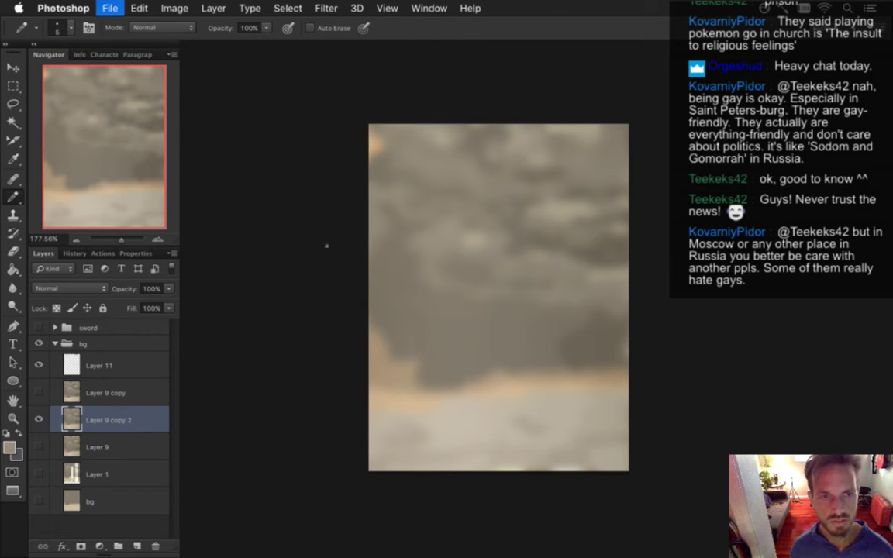
Start a Save for Web export of the blurred background as PNG-24 at 420 x 560 px
key(super+s)
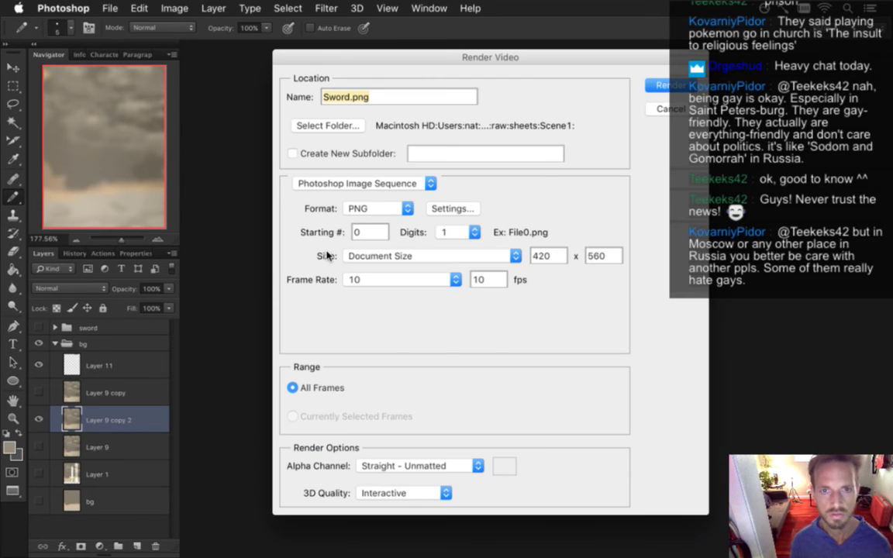
key(Escape)
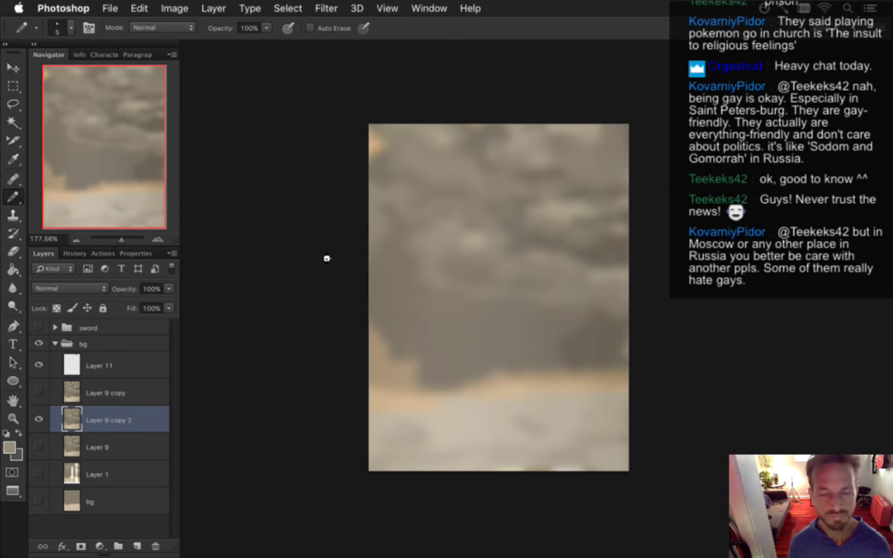
key(super+alt+shift+s)
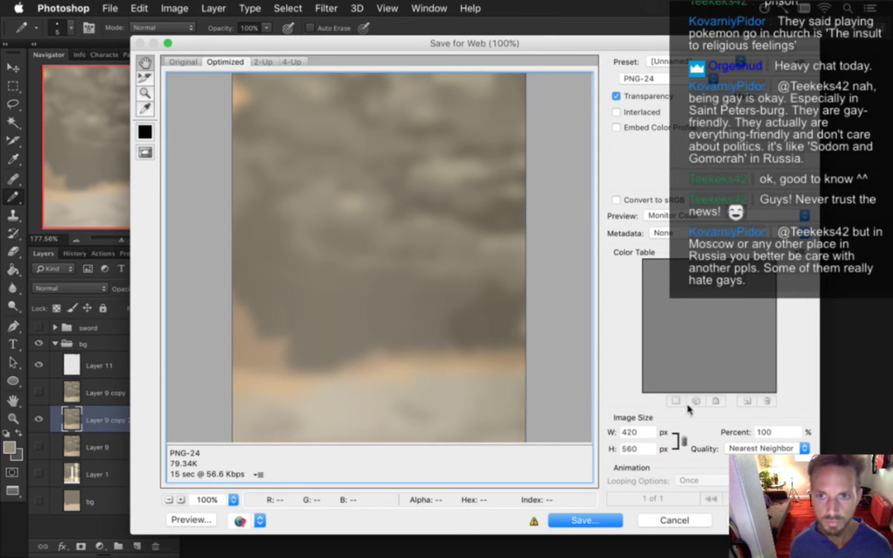
key(Return)
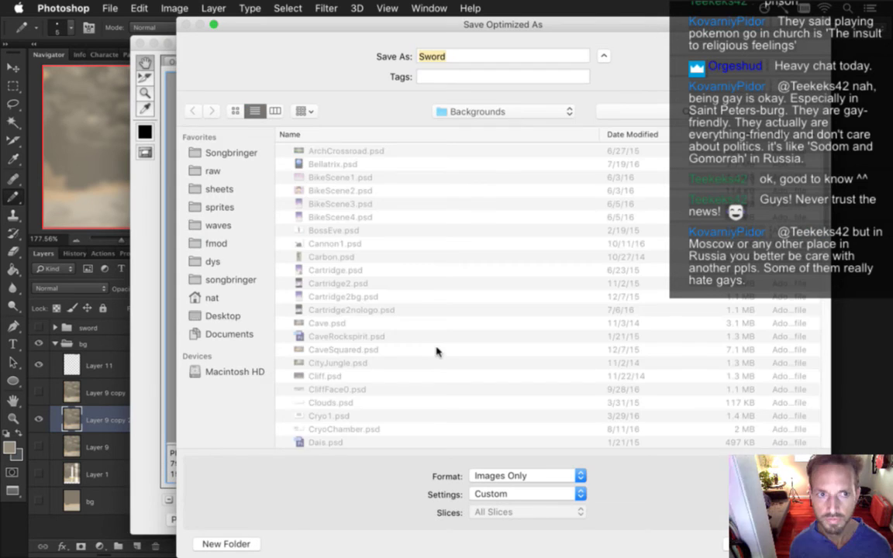
Save the export in the SceneSword folder under sheets, replacing the existing SceneSwordBg0.png
key(super+d)
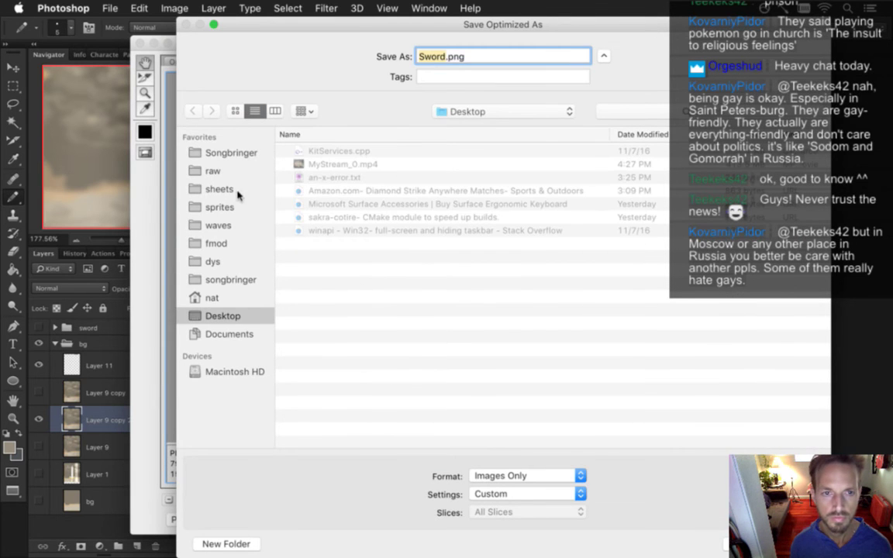
click(232, 190)
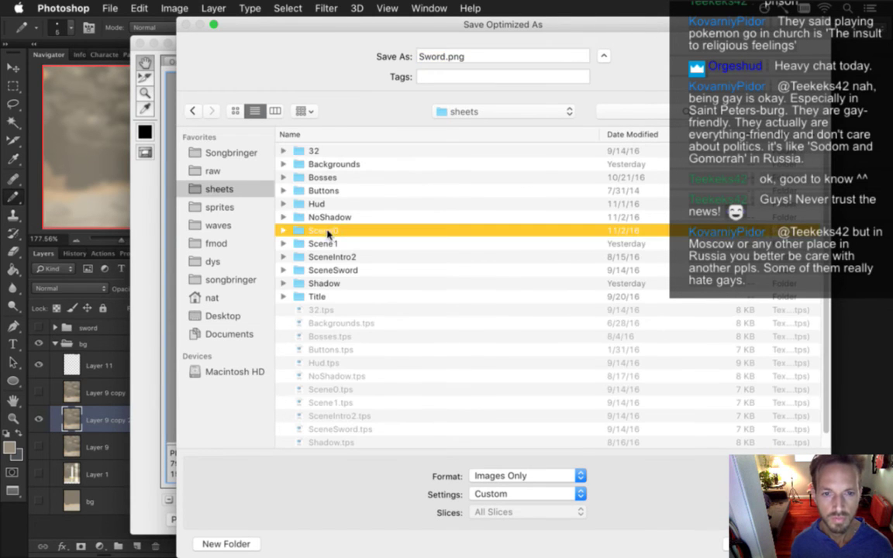
double_click(325, 231)
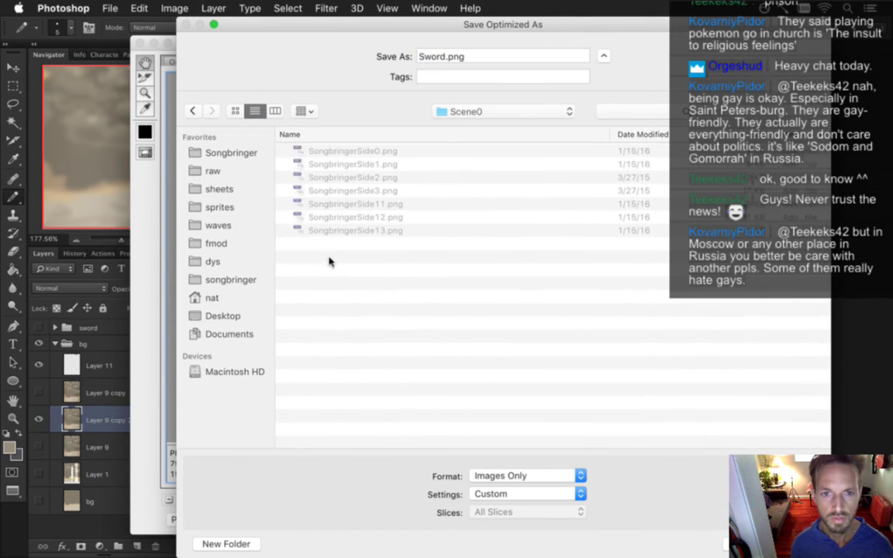
click(192, 111)
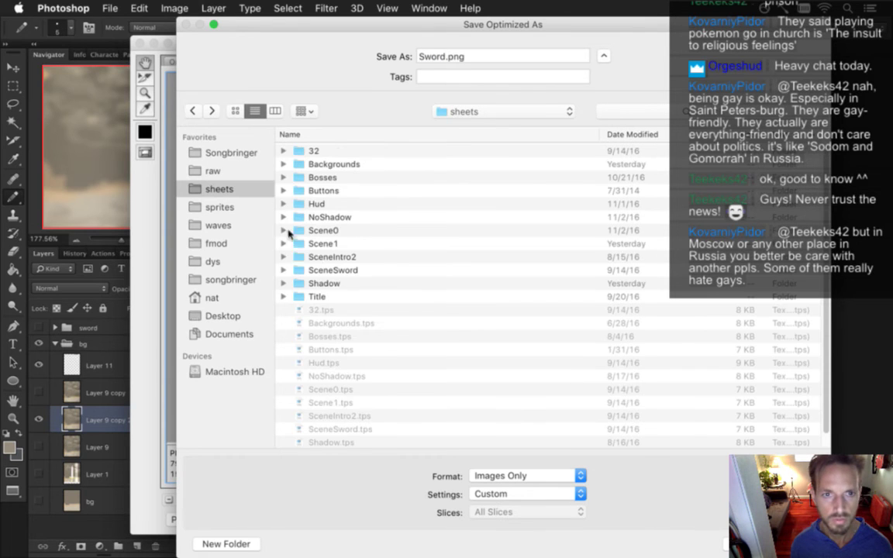
click(329, 270)
double_click(318, 271)
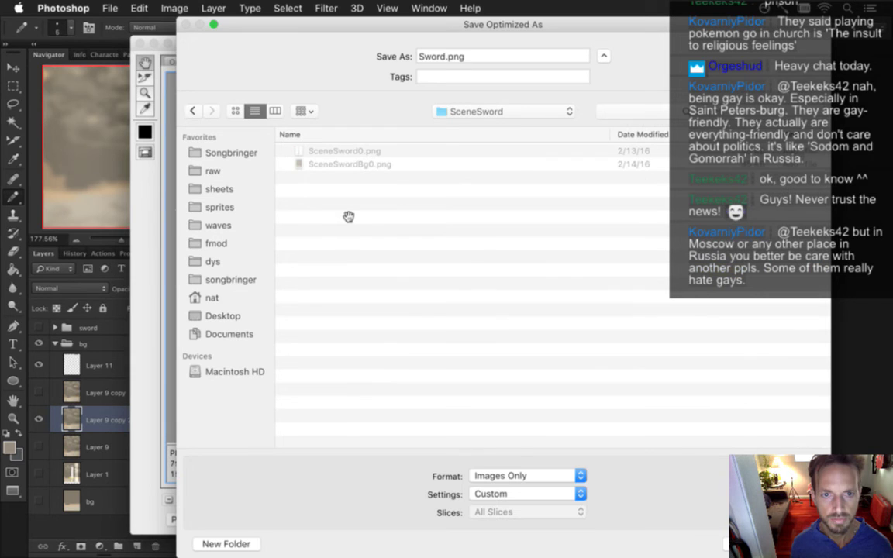
click(344, 165)
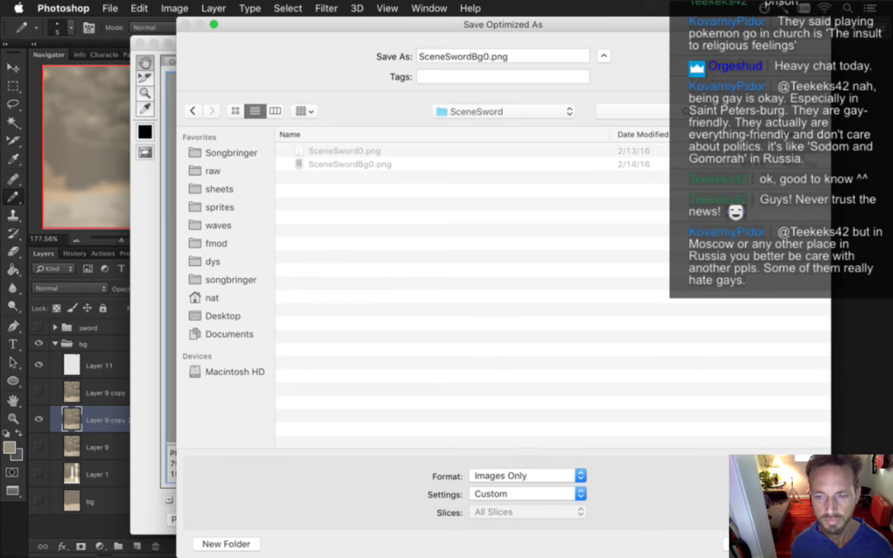
key(Return)
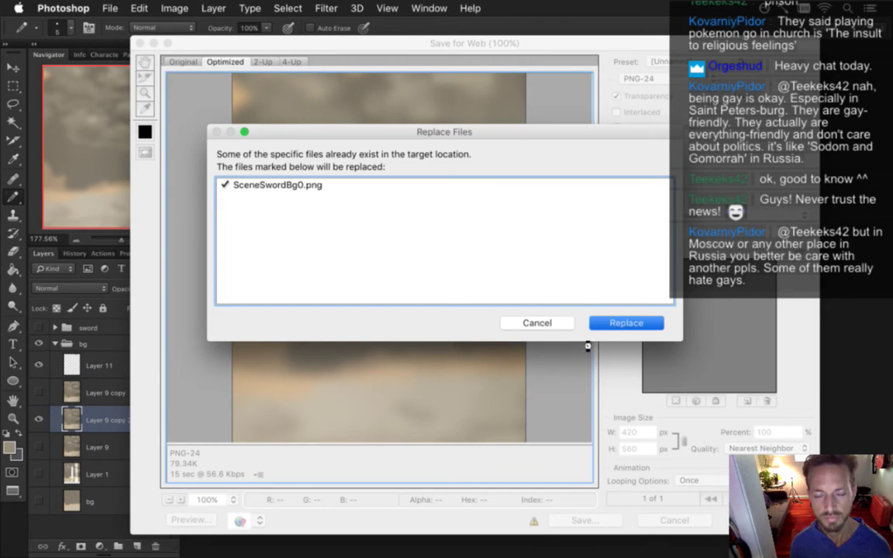
key(Return)
Switch to Xcode, run Songbringer to check the exported background, walk the character up toward the stone circle and quit the game
key(super+Tab)
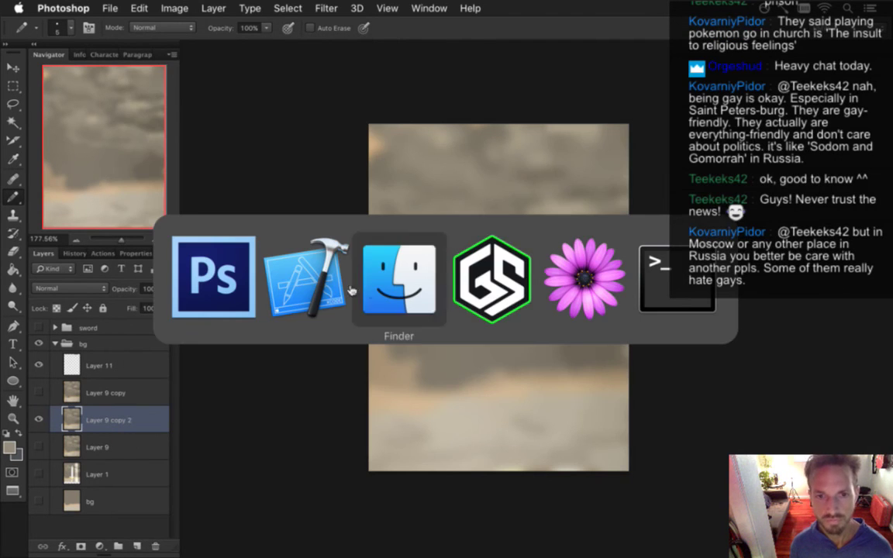
key(super+r)
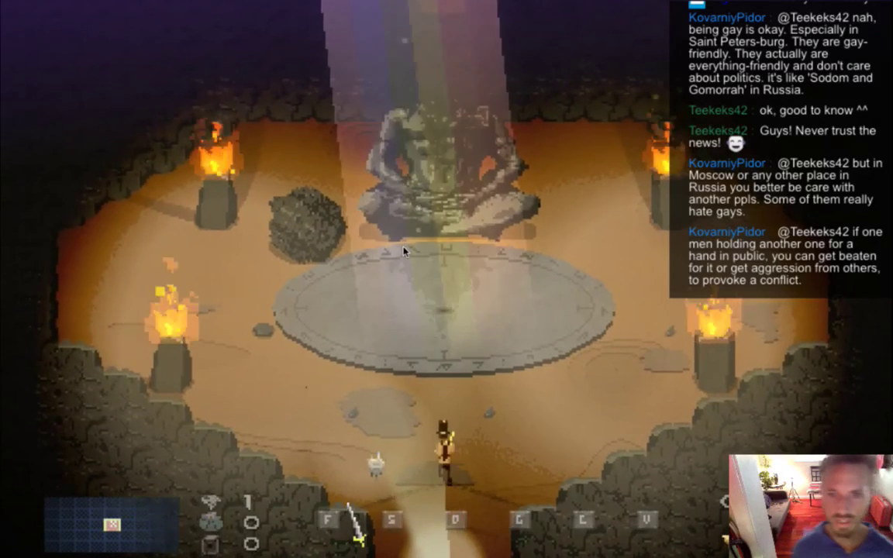
key(Up)
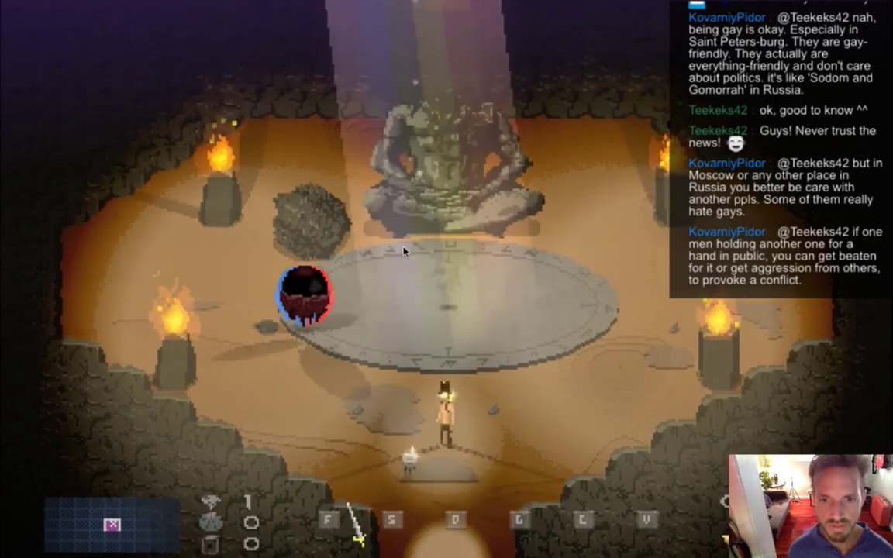
key(super+q)
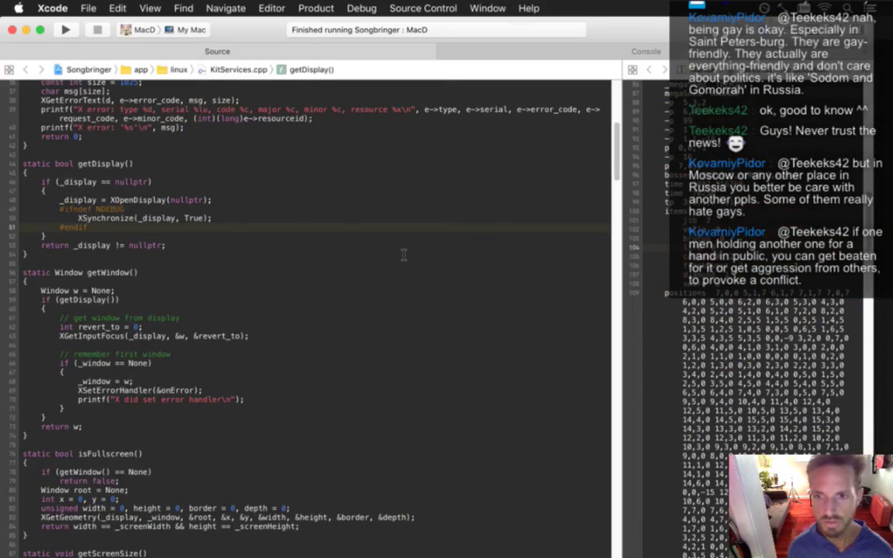
Delete the last item line directly above the positions entry in Saves.txt
key(Down)
key(Down)
key(Down)
key(Down)
key(super+Left)
key(shift+Down)
key(BackSpace)
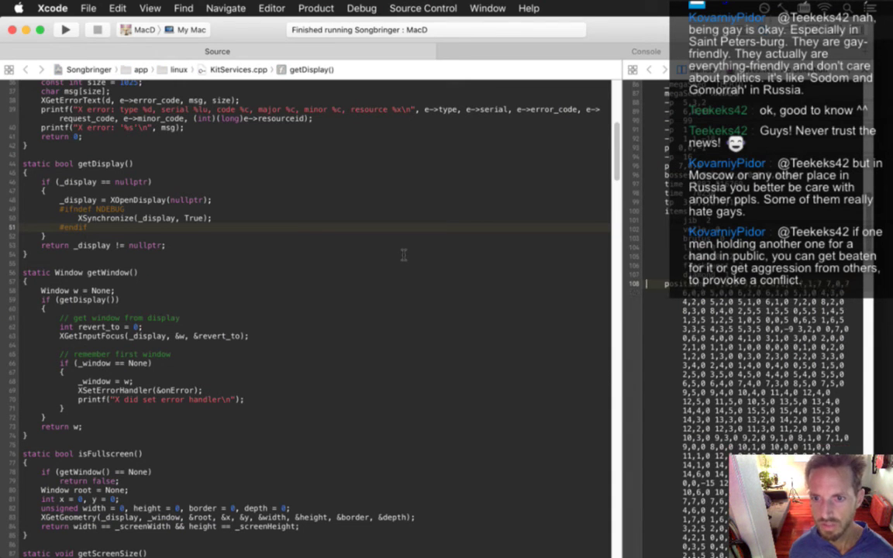
Run the game again, walk up to the sword on the stone circle, pick it up to view the scene, and quit
key(super+r)
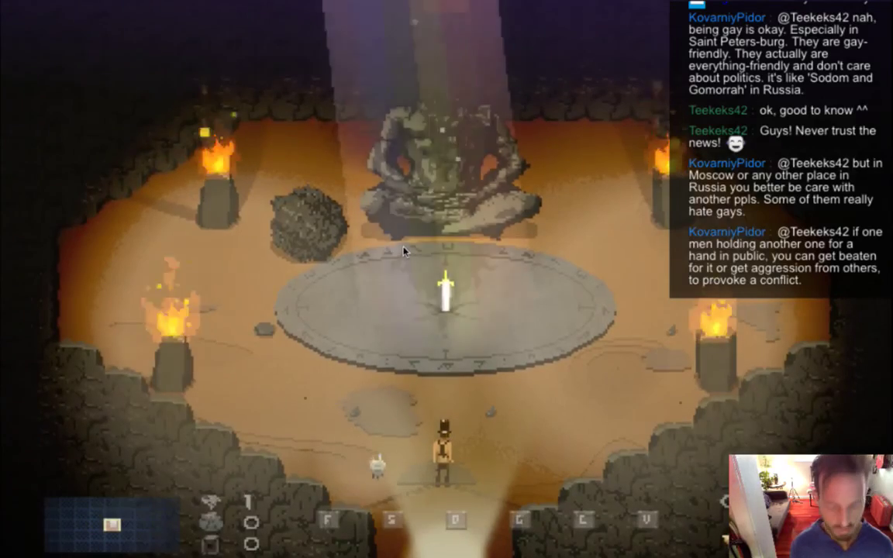
key(Up)
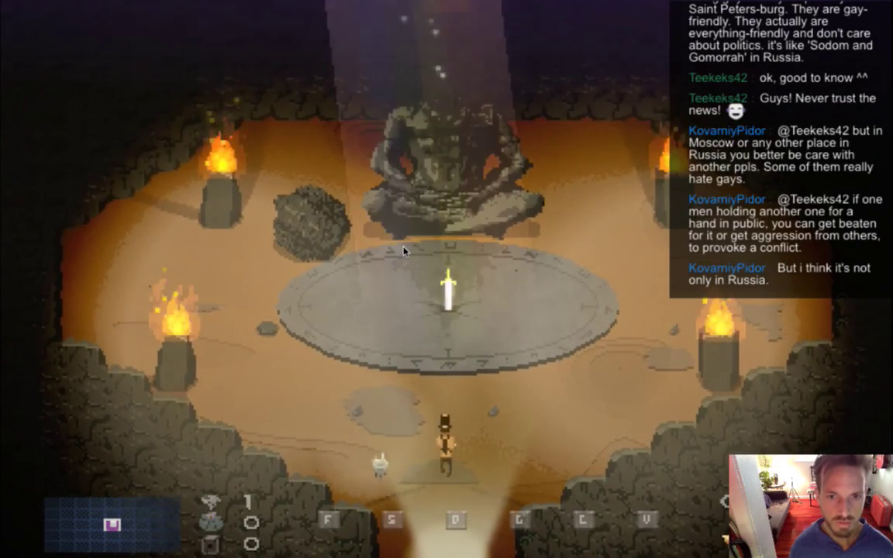
key(Up)
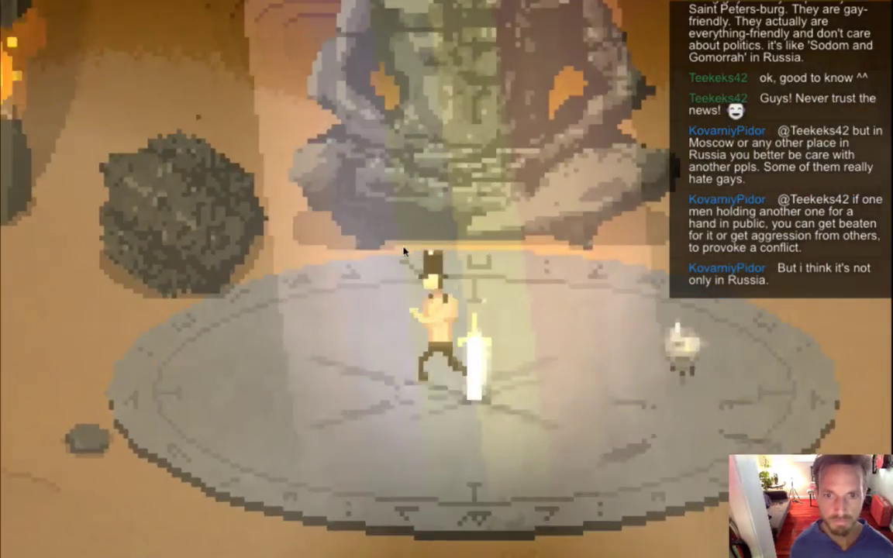
key(e)
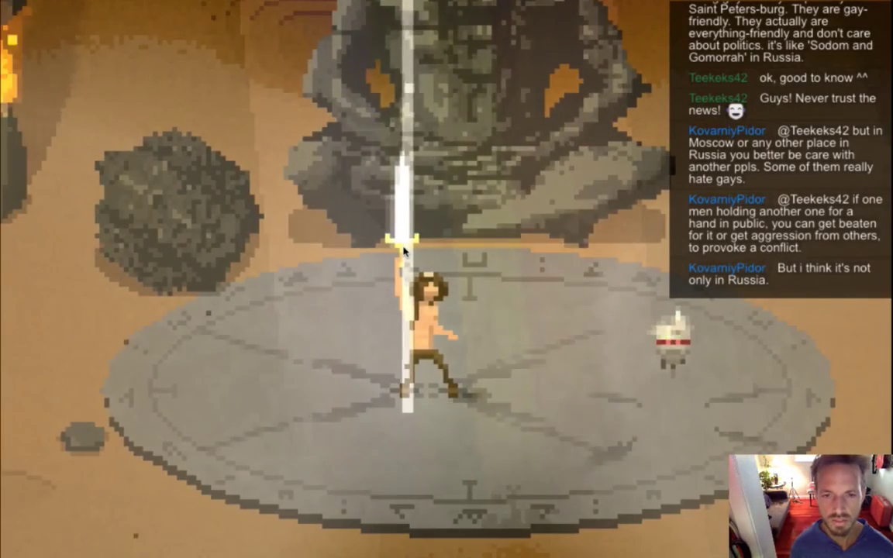
key(super+q)
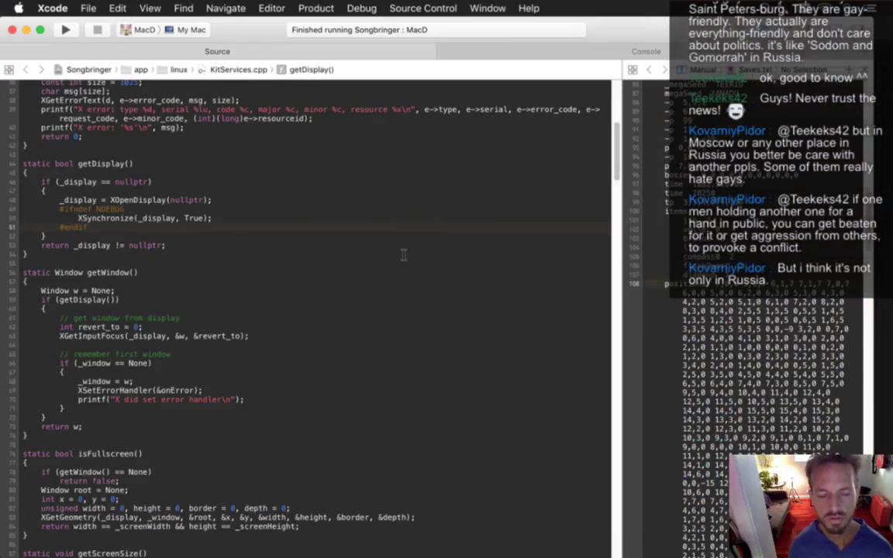
Switch to Photoshop, delete the blurred Layer 9 copy 2 and rename Layer 9 copy as before
key(super+Tab)
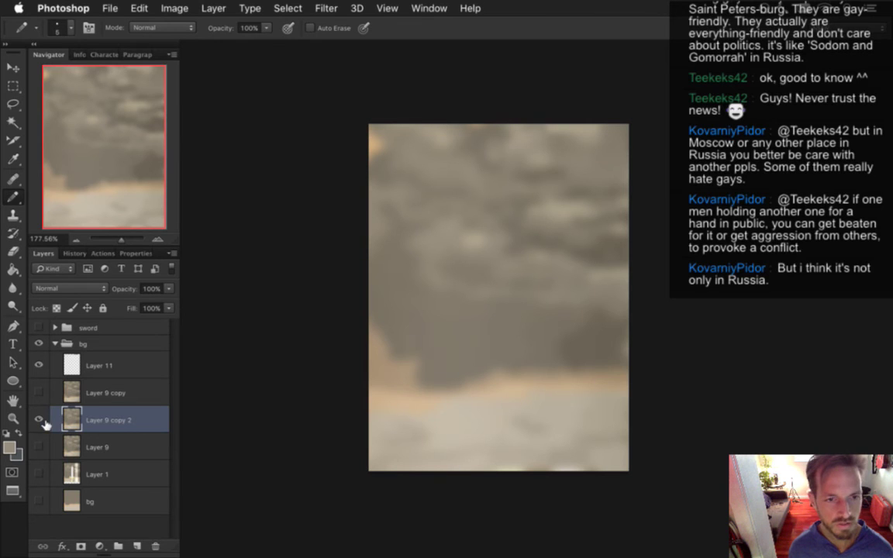
click(158, 546)
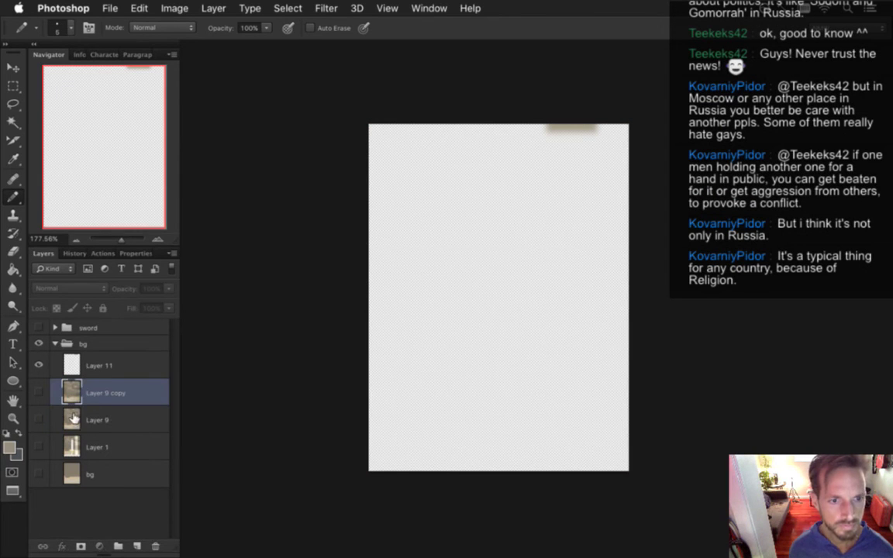
double_click(101, 394)
text(b)
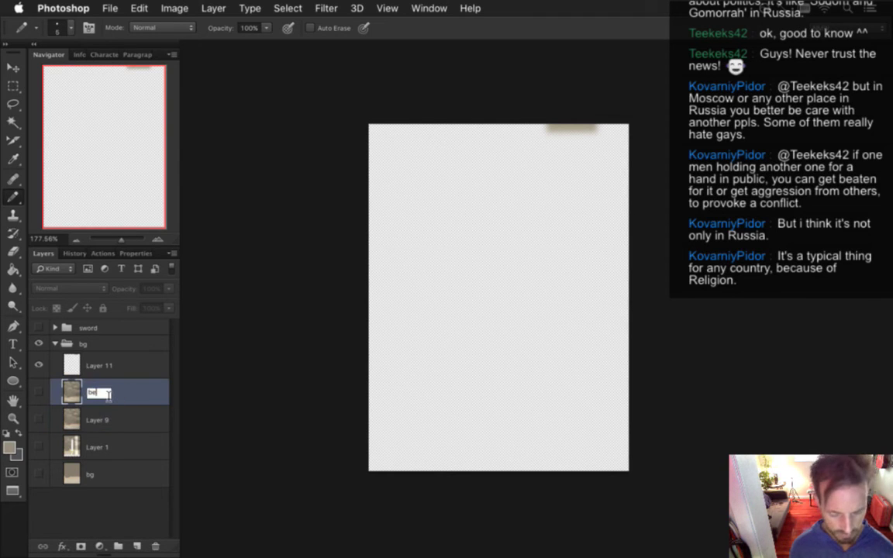
text(efore)
key(Return)
Show and select Layer 9 and smooth the lower-left edge of the dark cloud above the sand using sampled cloud colours
click(38, 419)
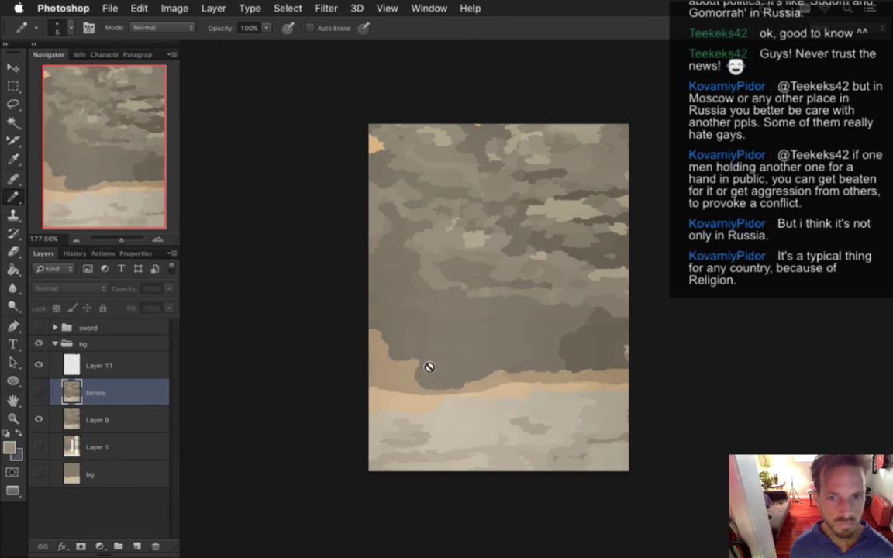
click(120, 419)
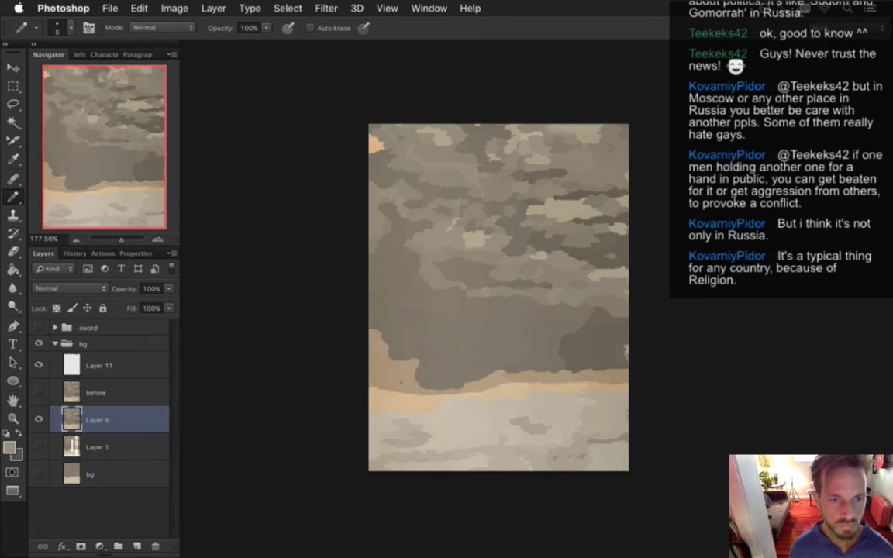
scroll(460, 408, up, 3)
key(i)
click(380, 309)
key(b)
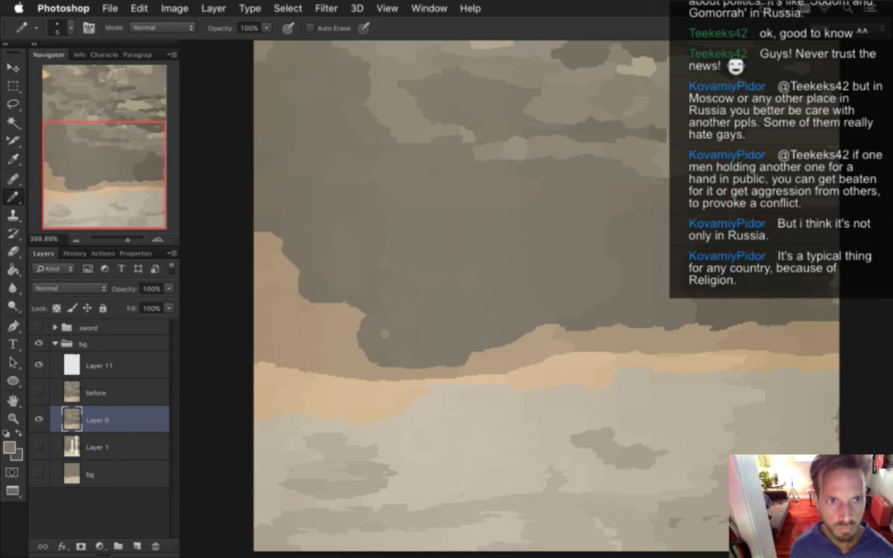
mouse_move(362, 323)
mouse_down()
mouse_move(338, 303)
mouse_move(358, 321)
mouse_up()
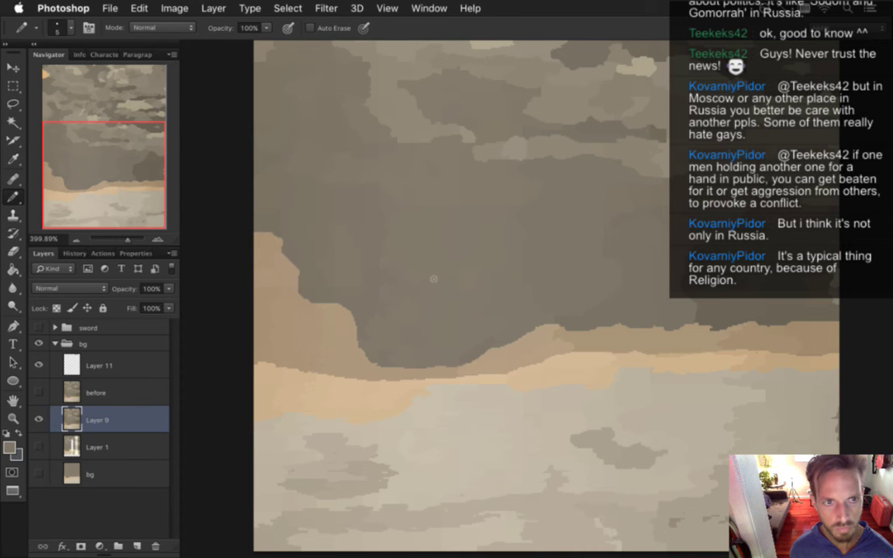
alt+click(304, 278)
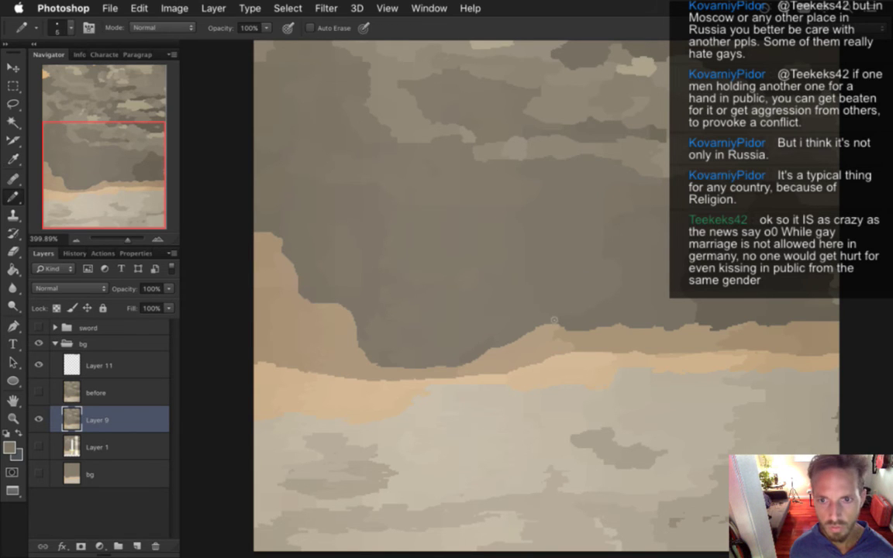
Soften the left edge of the darkest patch at the image's right side with intermediate browns sampled from the clouds, using the 5 px Pencil
drag(735, 290, 655, 292)
key(i)
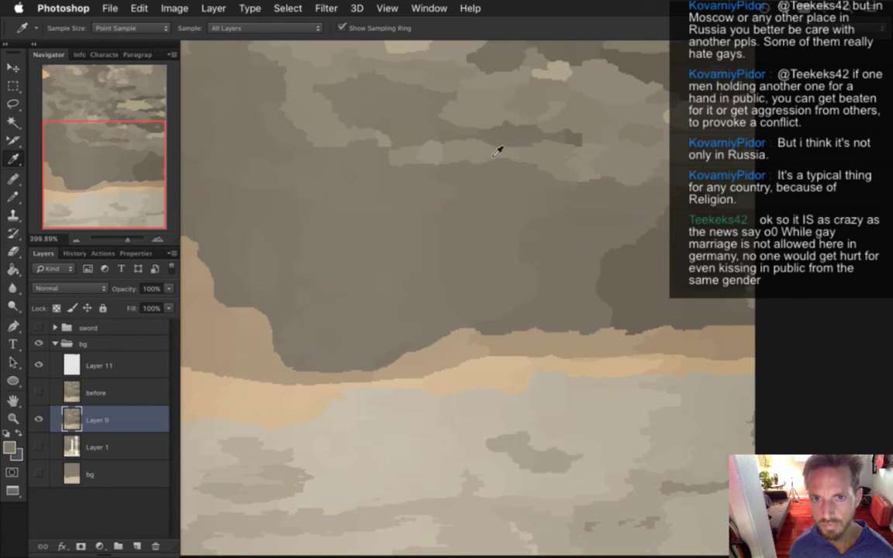
click(456, 136)
key(b)
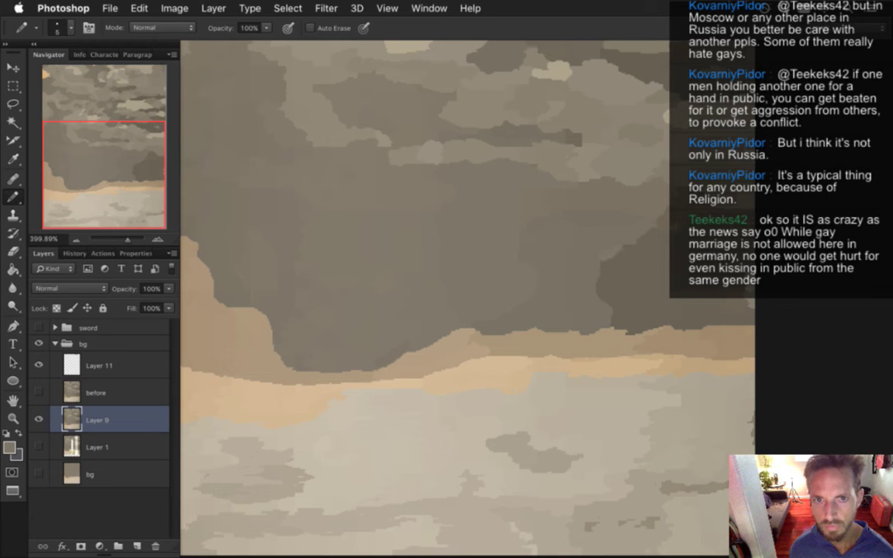
key(i)
click(522, 141)
key(b)
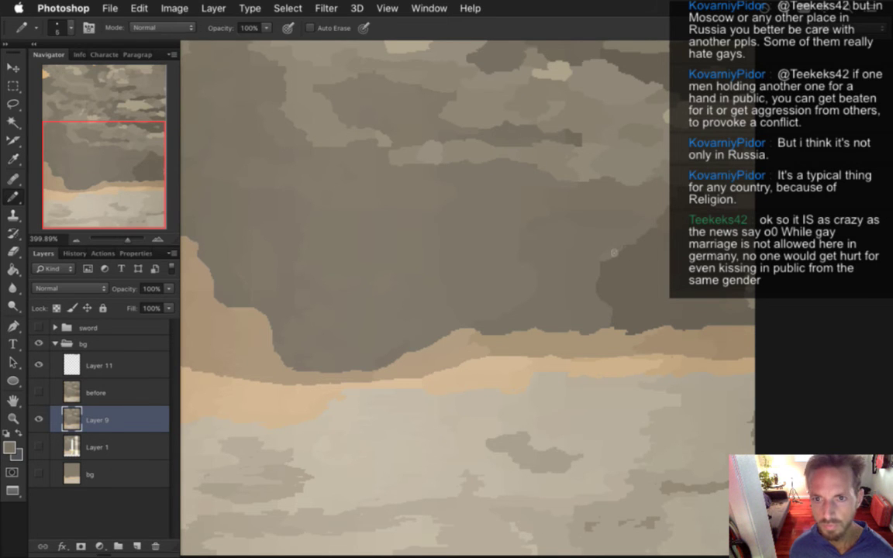
key(i)
click(521, 135)
key(b)
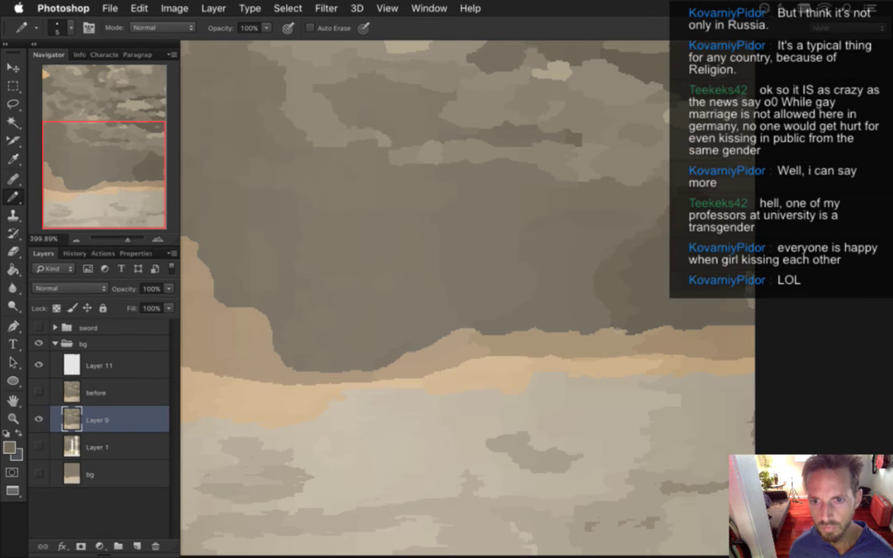
alt+click(598, 321)
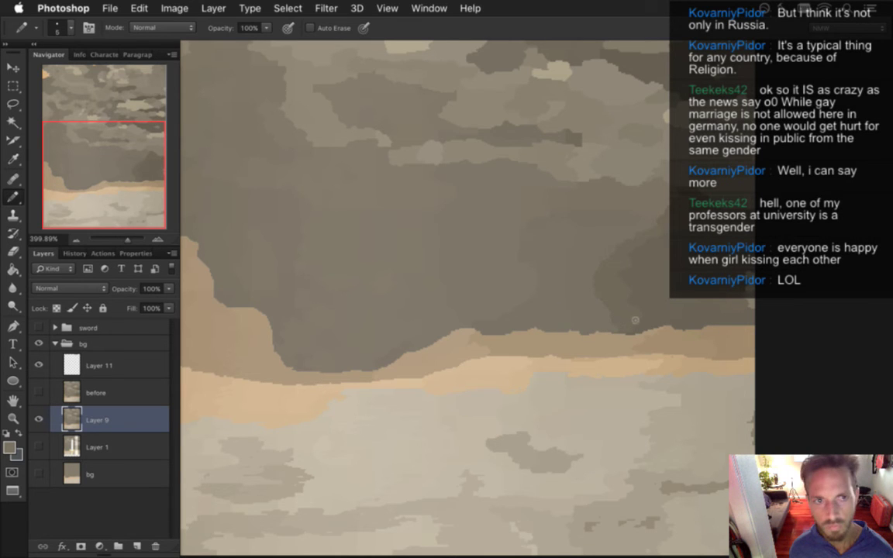
key(i)
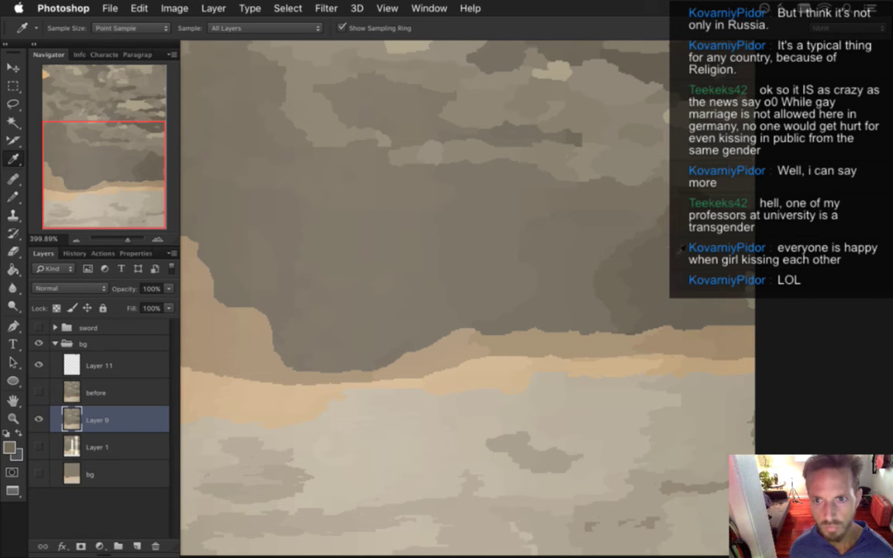
key(b)
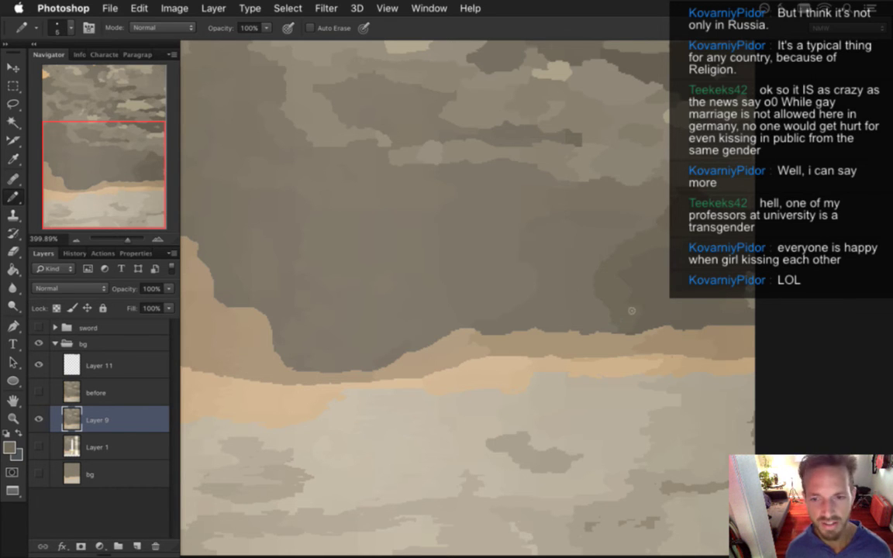
Sample the light peach of the sand strip and touch up the strip with a 1 px Pencil
key(i)
click(587, 369)
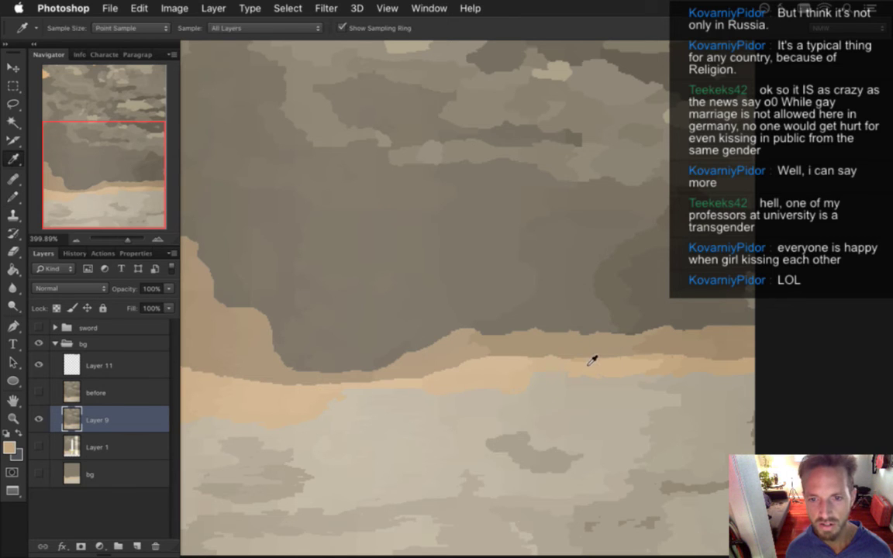
key(b)
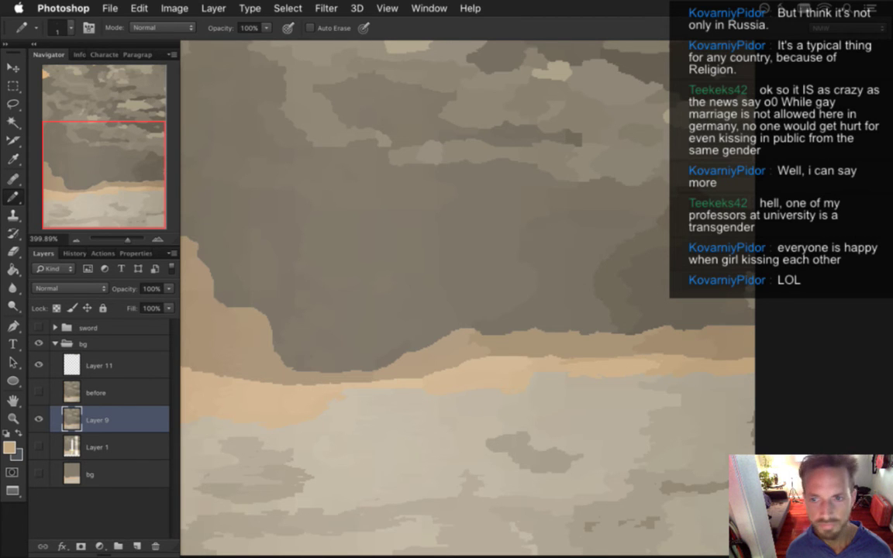
Blend the dark clouds above the darkest patch at the image's right side with sampled browns, using the 15 px and 7 px Pencil
alt+click(673, 248)
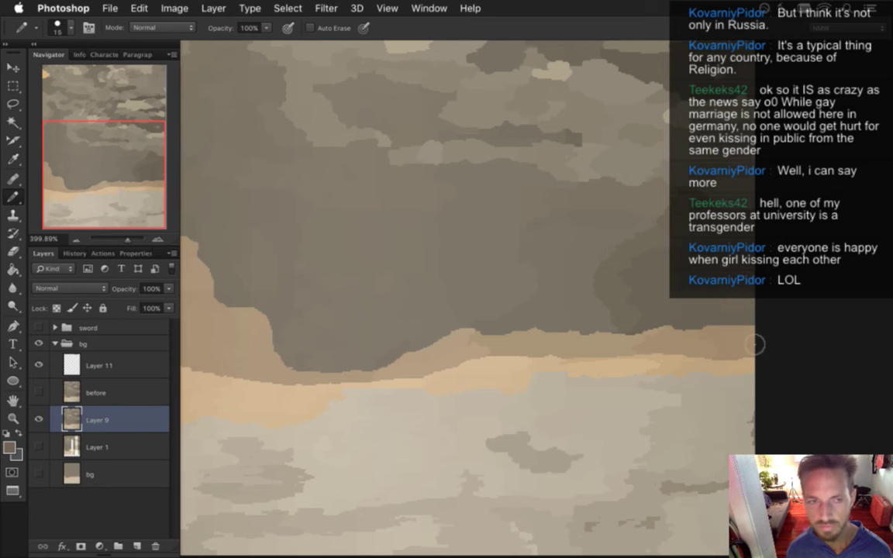
alt+click(630, 200)
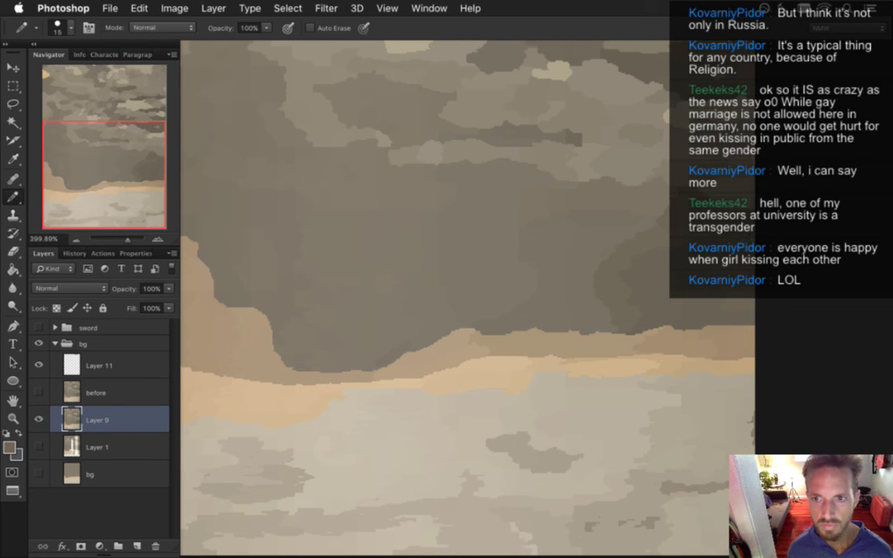
alt+click(637, 203)
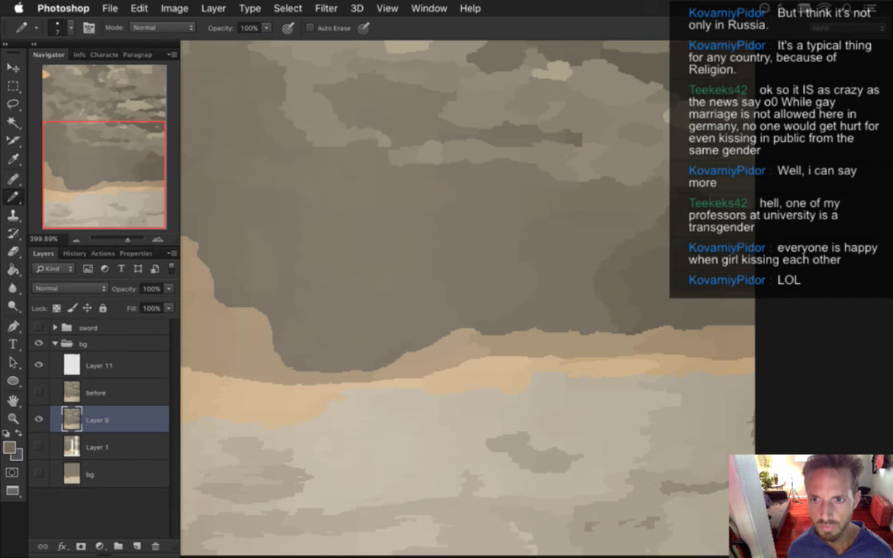
key(alt)
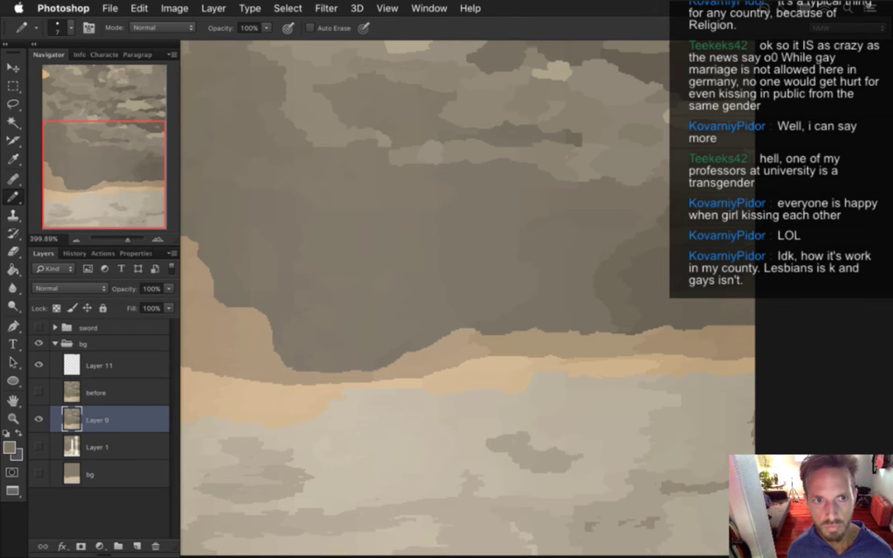
alt+click(680, 221)
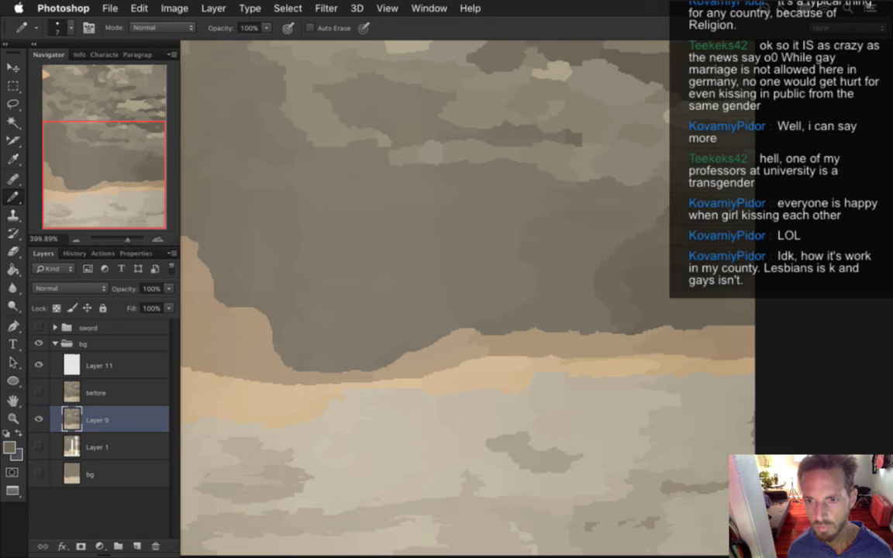
alt+click(594, 212)
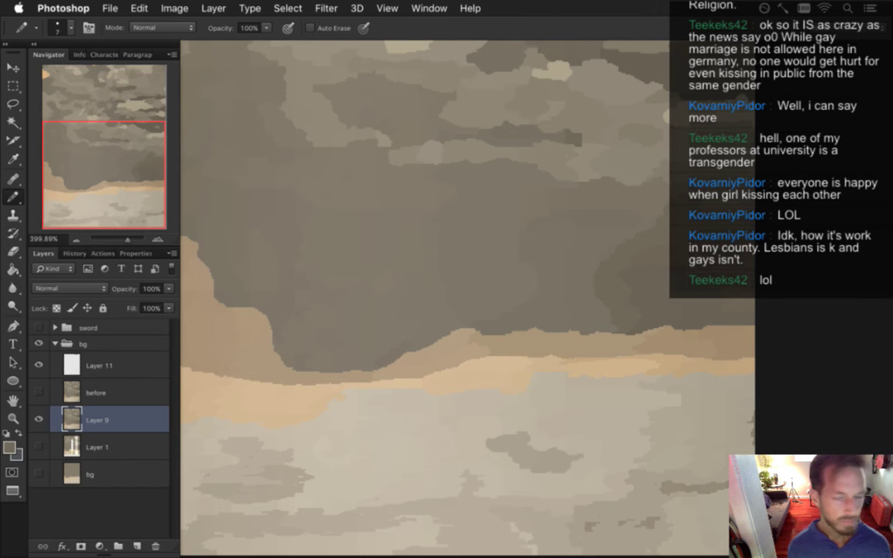
alt+click(583, 179)
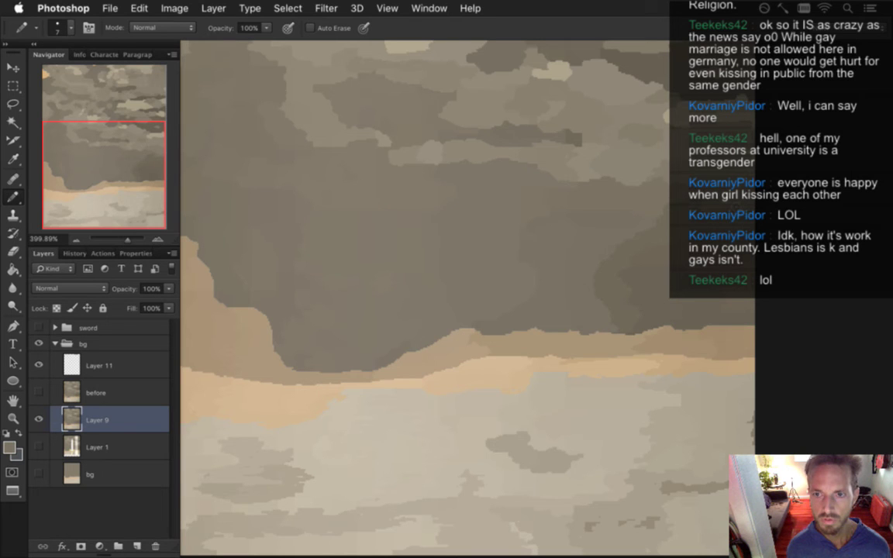
alt+click(655, 221)
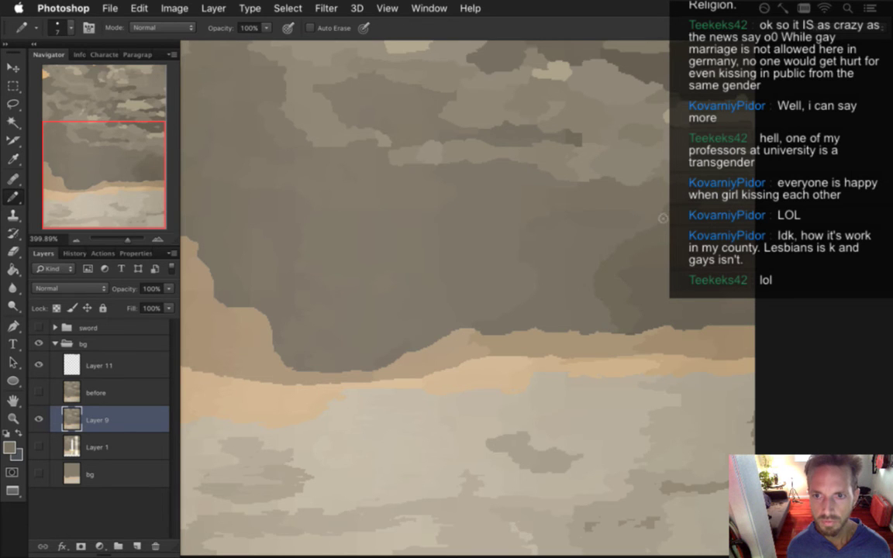
Reshape the cloud edges around the narrow light streak in the middle clouds with sampled browns, reducing the Pencil to 4 px and 1 px
mouse_move(536, 290)
mouse_down()
mouse_move(476, 272)
mouse_move(437, 275)
mouse_move(524, 286)
mouse_move(514, 281)
mouse_up()
drag(502, 225, 542, 305)
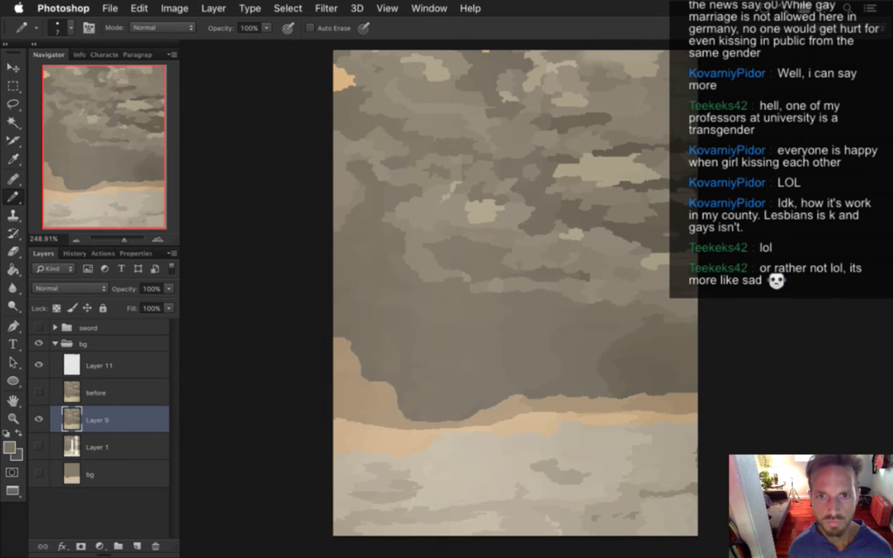
drag(469, 170, 612, 182)
alt+click(434, 177)
drag(441, 163, 449, 208)
key(bracketleft)
key(bracketleft)
key(bracketleft)
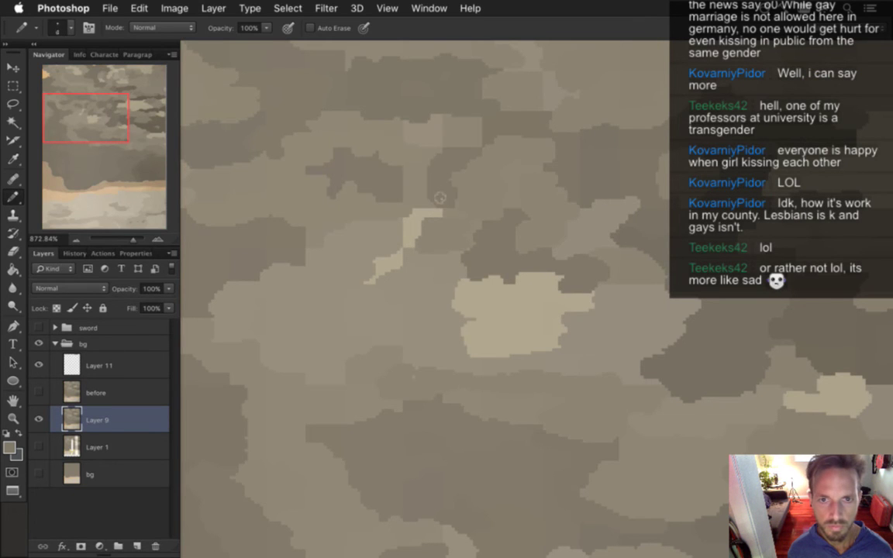
alt+click(421, 193)
key(bracketleft)
key(bracketleft)
key(bracketleft)
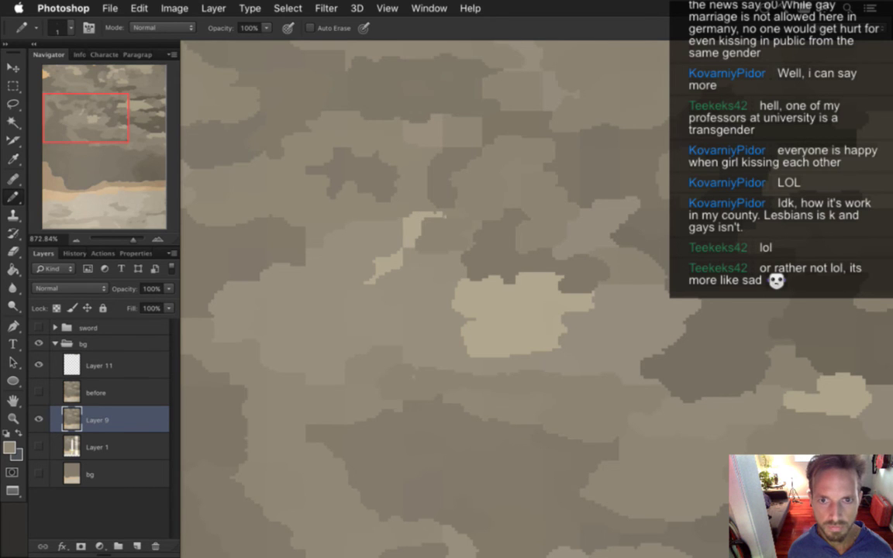
Round off the blocky cloud patches above and beside the bright central spot with sampled browns, using the 1 px Pencil
alt+click(496, 137)
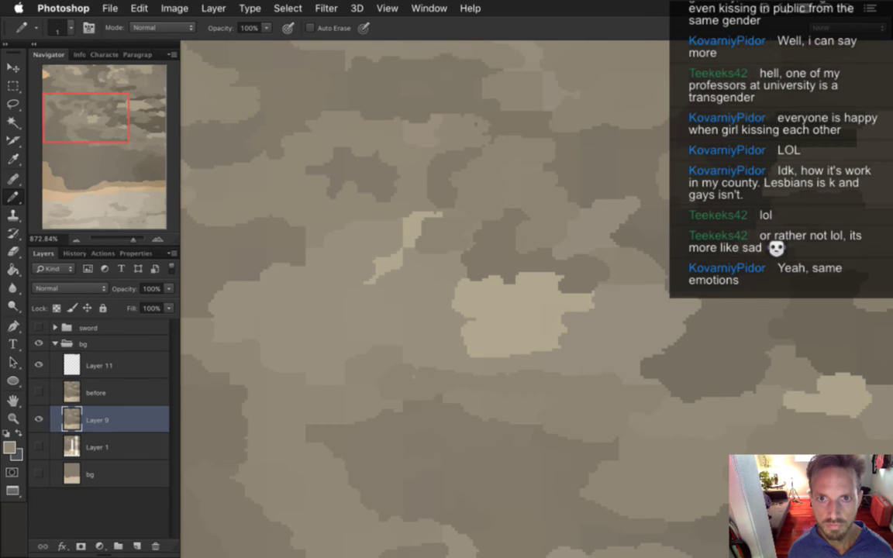
alt+click(471, 105)
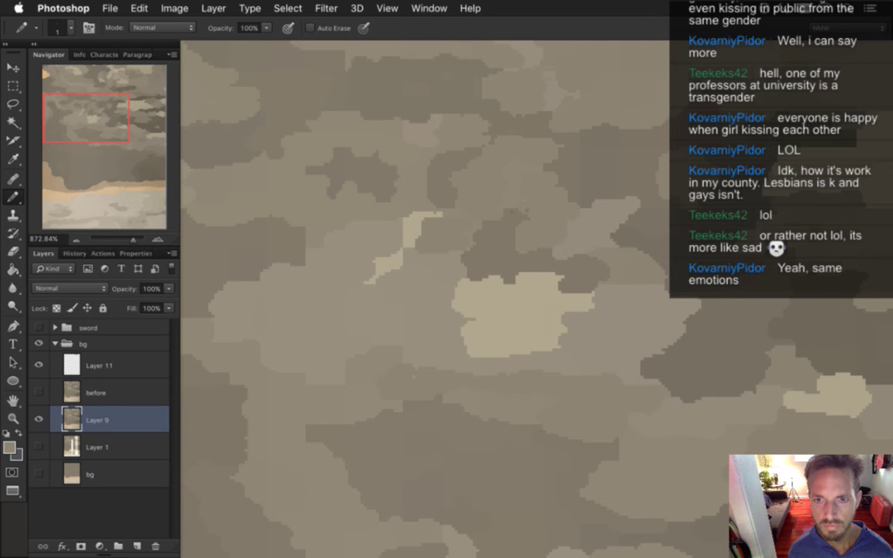
drag(508, 196, 527, 204)
alt+click(594, 279)
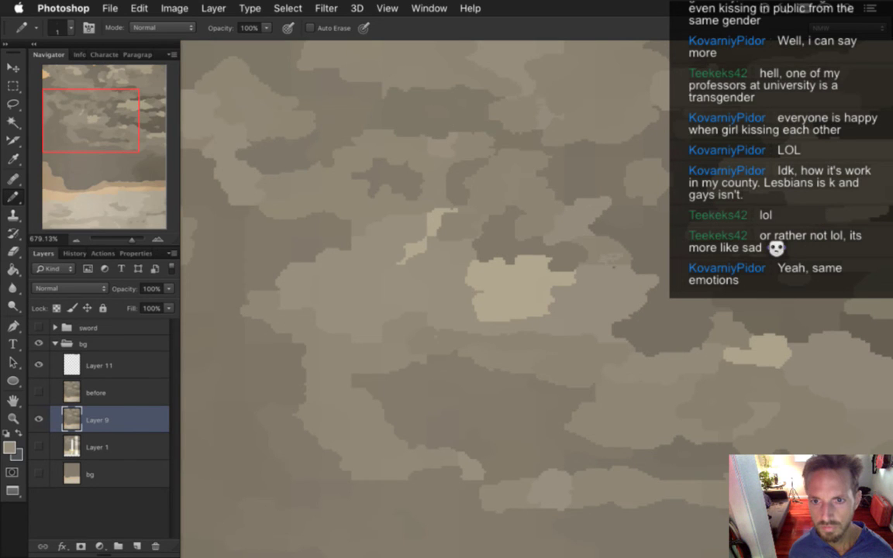
drag(499, 259, 459, 251)
alt+click(632, 222)
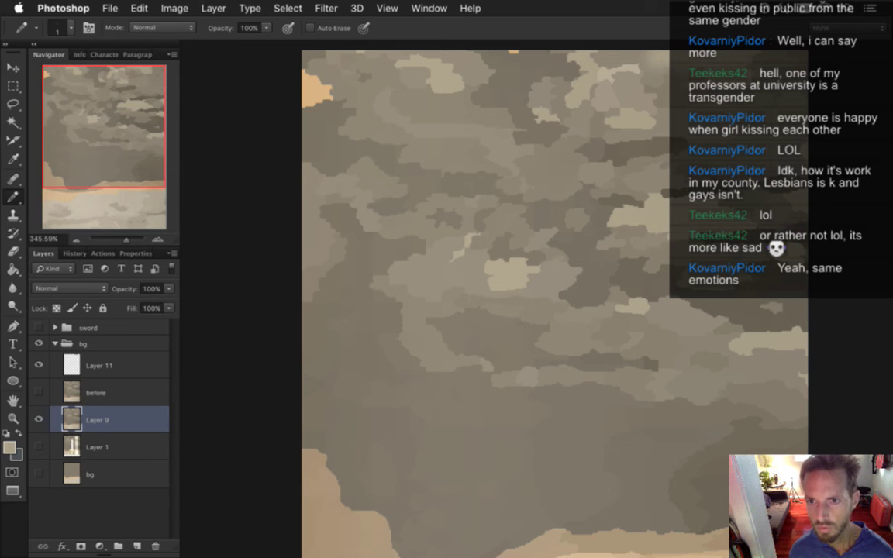
Touch up the clouds to the right of the bright central spot with sampled browns, using a 3 px Pencil
alt+click(725, 274)
key(bracketright)
key(bracketright)
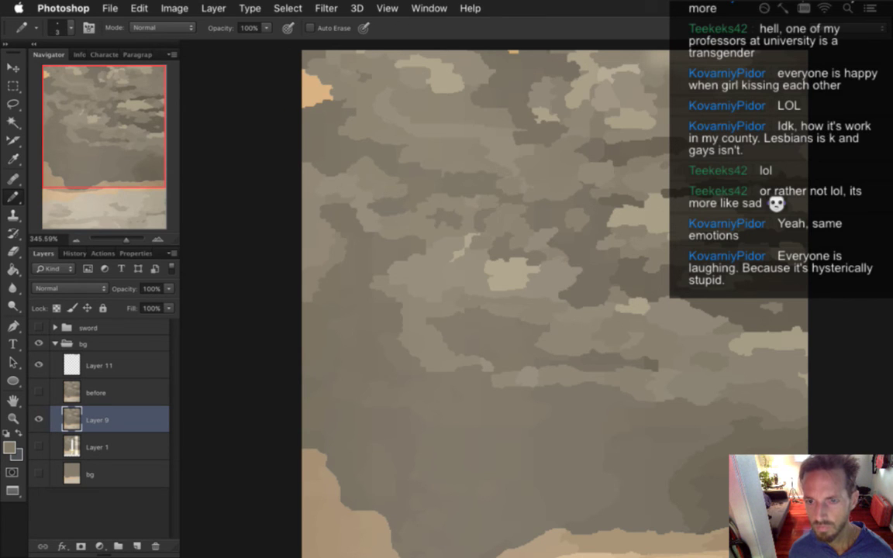
alt+click(563, 230)
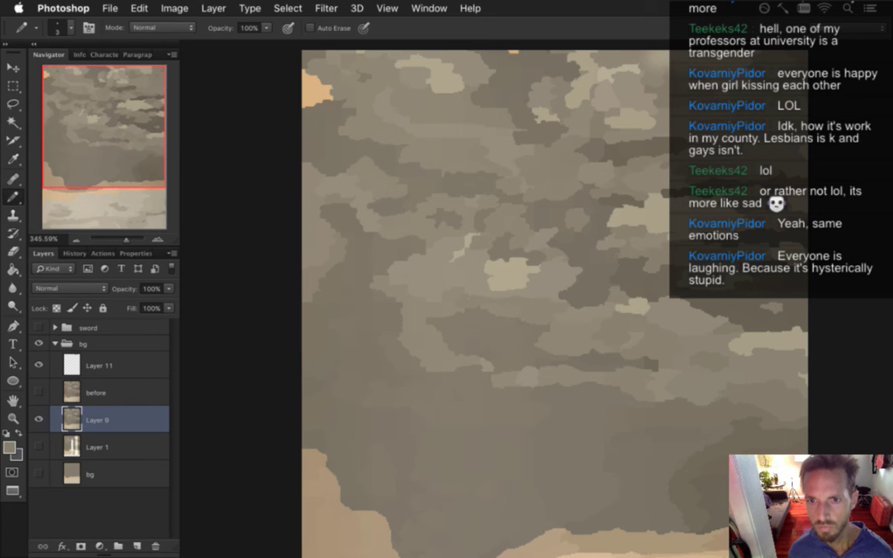
alt+click(611, 268)
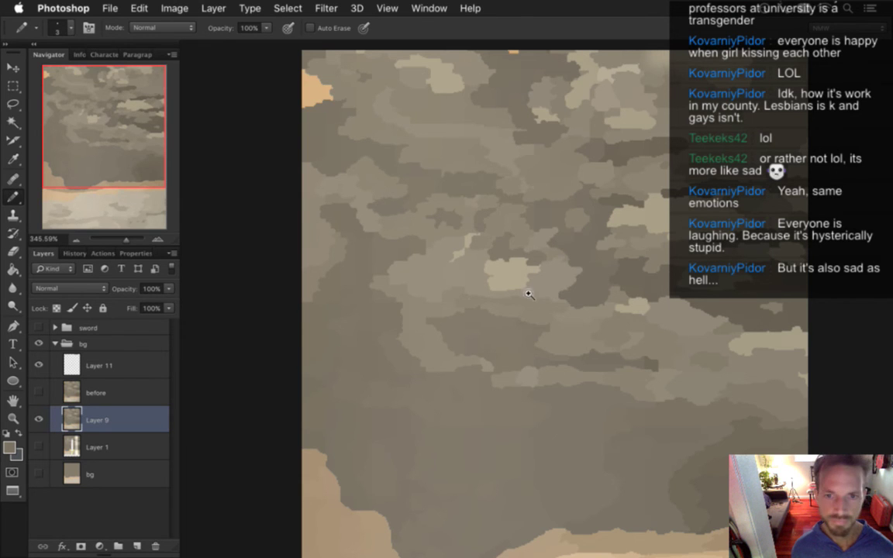
Smooth the left edge of the central light cloud and the dark band beside it with sampled browns, using the 3 px Pencil
scroll(530, 291, down, 1)
scroll(534, 289, up, 1)
key(i)
drag(399, 307, 396, 309)
key(b)
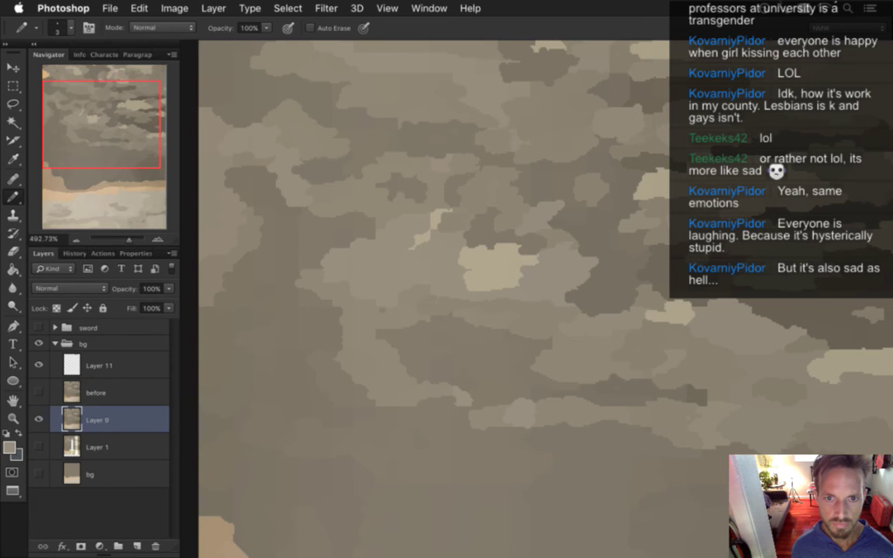
alt+click(388, 332)
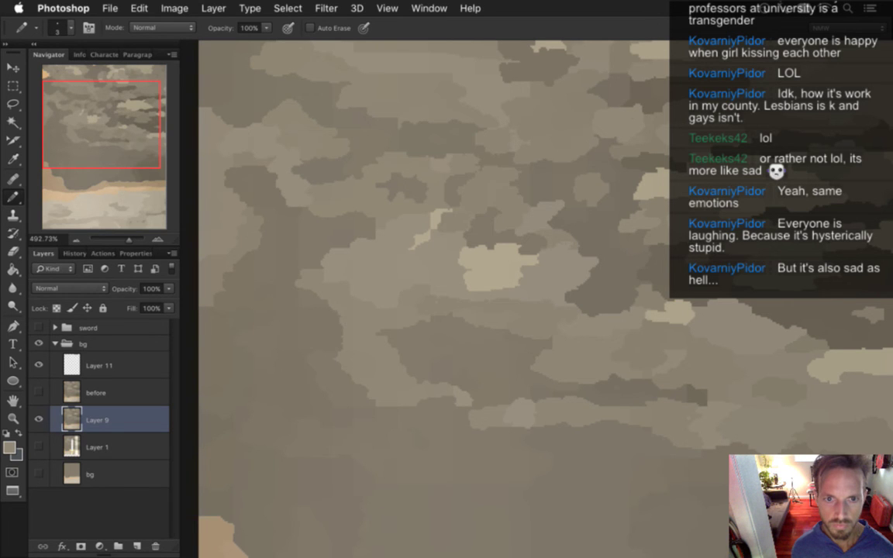
alt+click(307, 302)
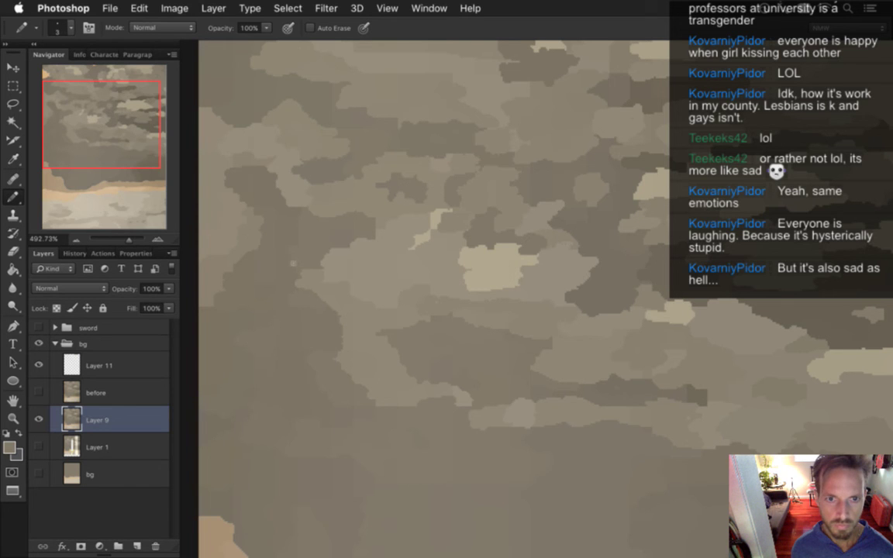
alt+click(264, 268)
alt+click(285, 240)
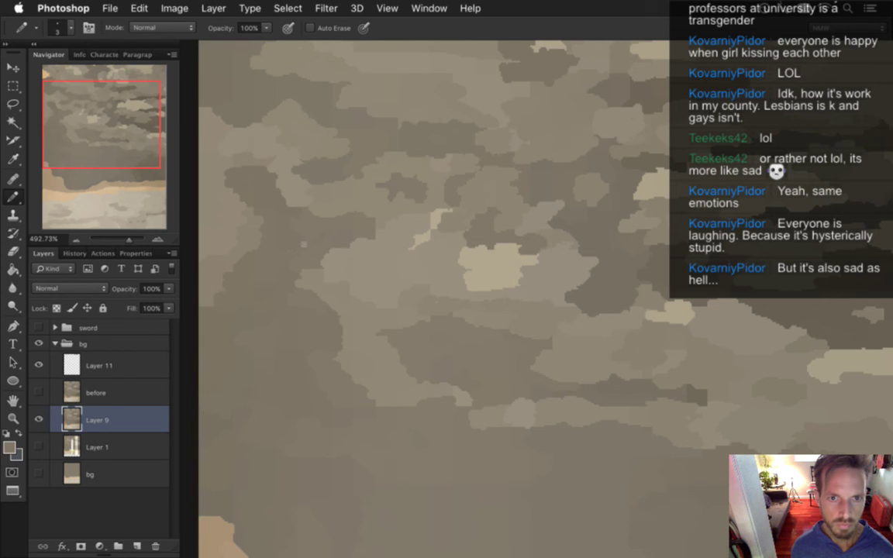
alt+click(266, 292)
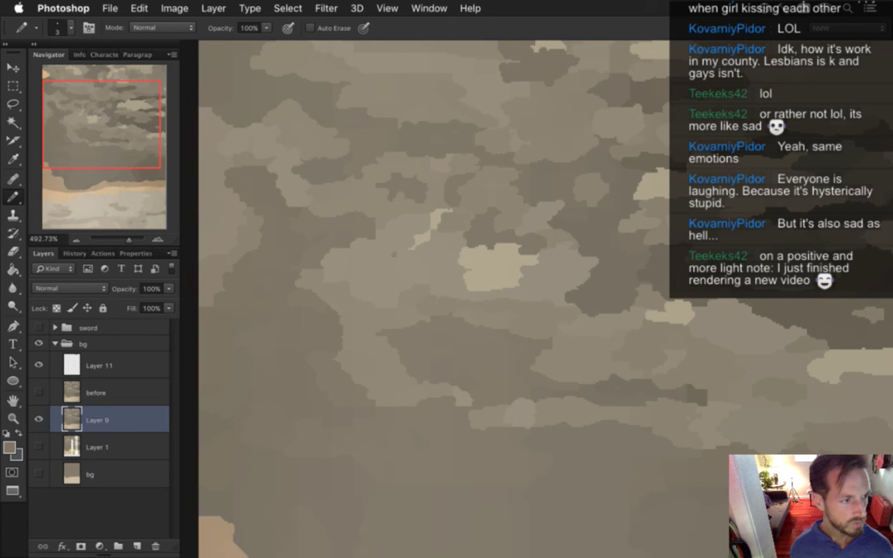
Sample browns from the upper clouds and touch up their shapes with the 3 px Pencil
drag(484, 289, 440, 276)
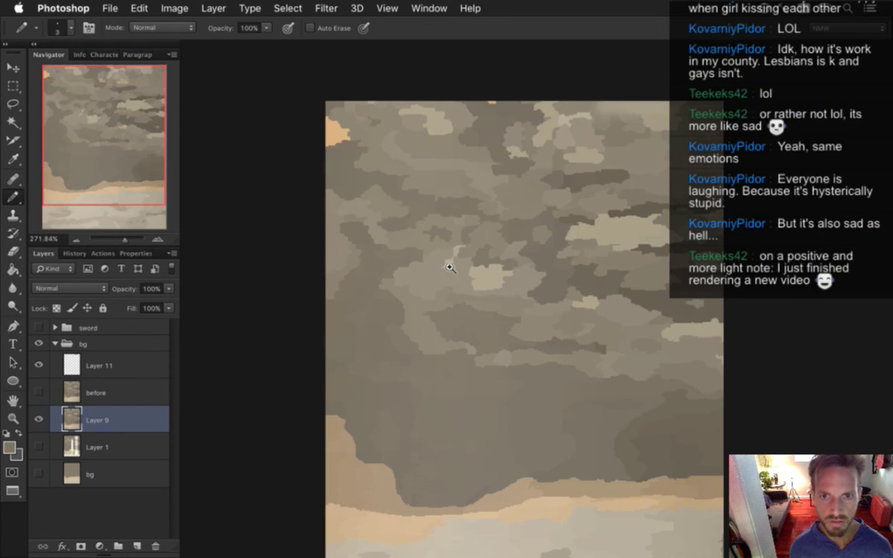
alt+click(439, 172)
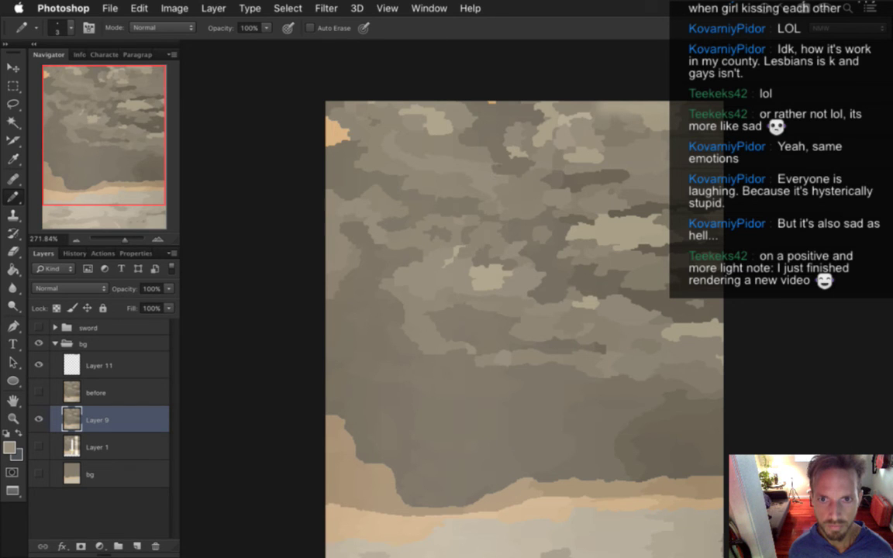
alt+click(486, 143)
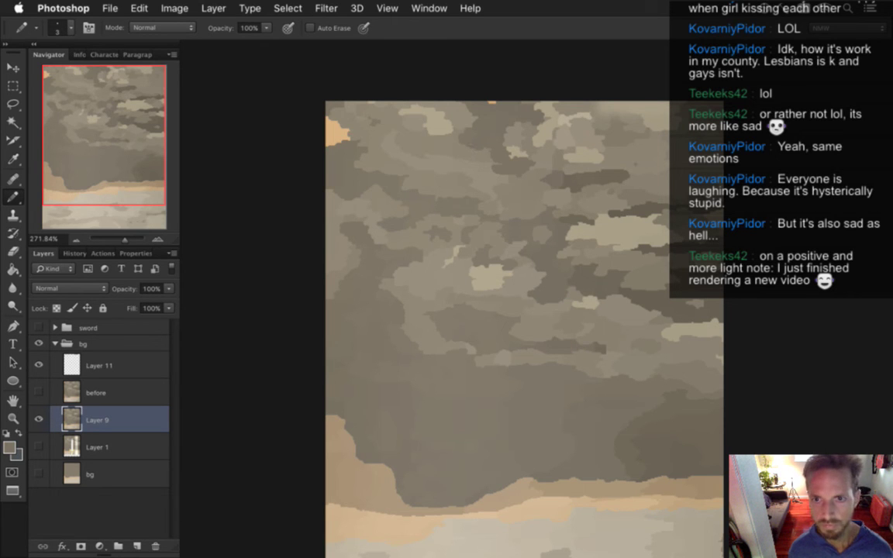
Sample the tan of the sand bank and select the dark cloud's browns with the Magic Wand at tolerance 50
key(i)
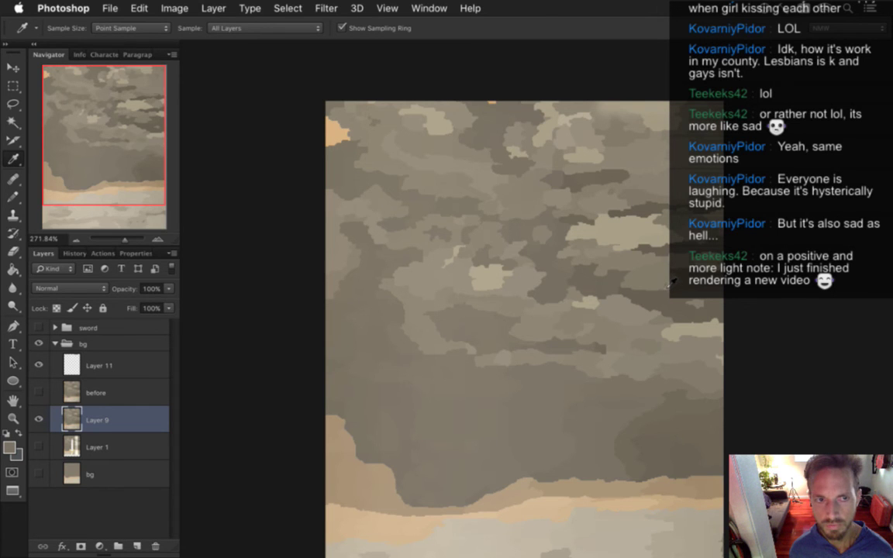
scroll(559, 295, down, 3)
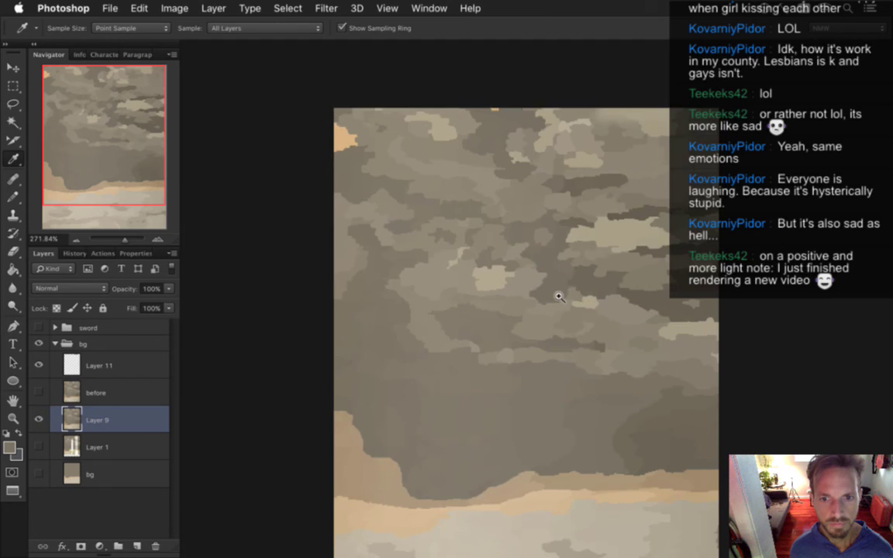
drag(540, 296, 546, 283)
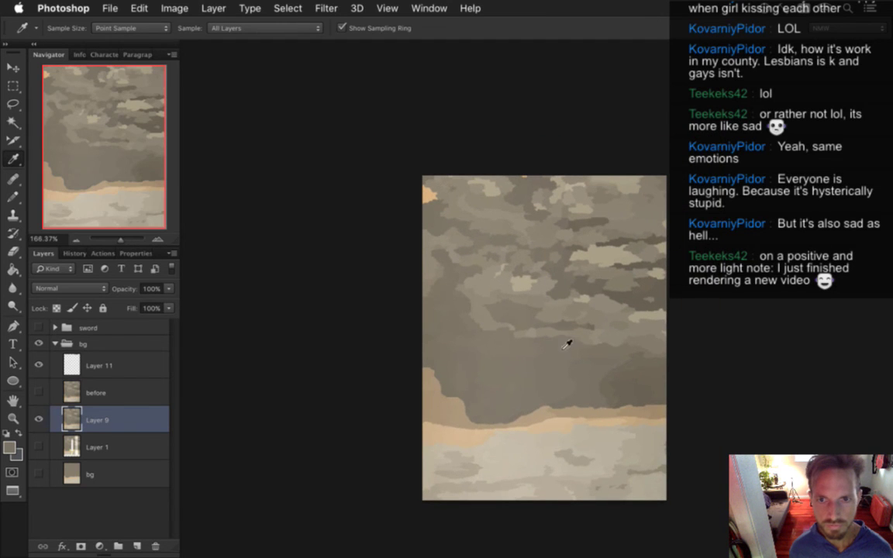
drag(562, 342, 539, 304)
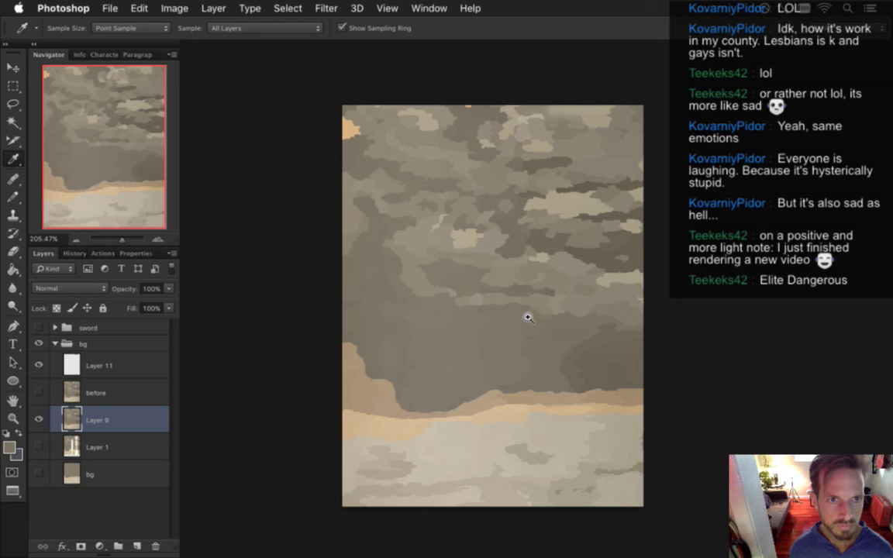
scroll(441, 385, up, 3)
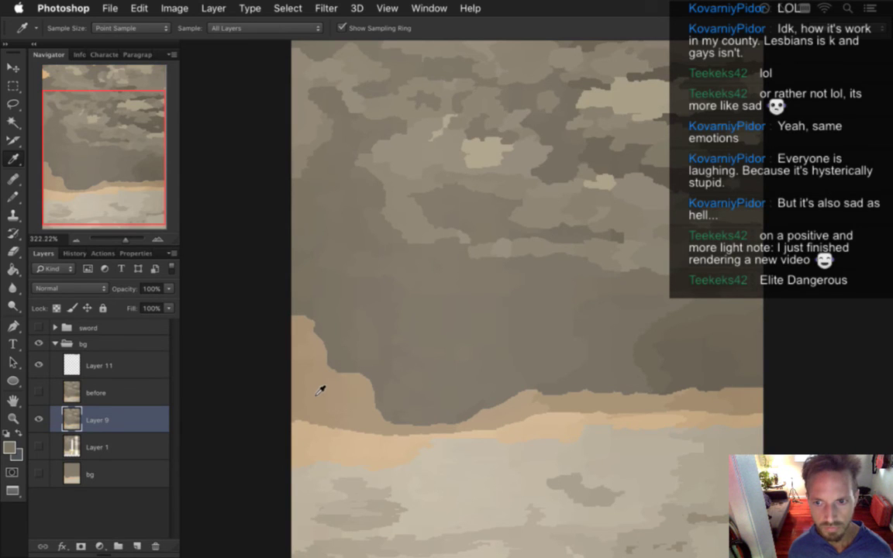
click(674, 362)
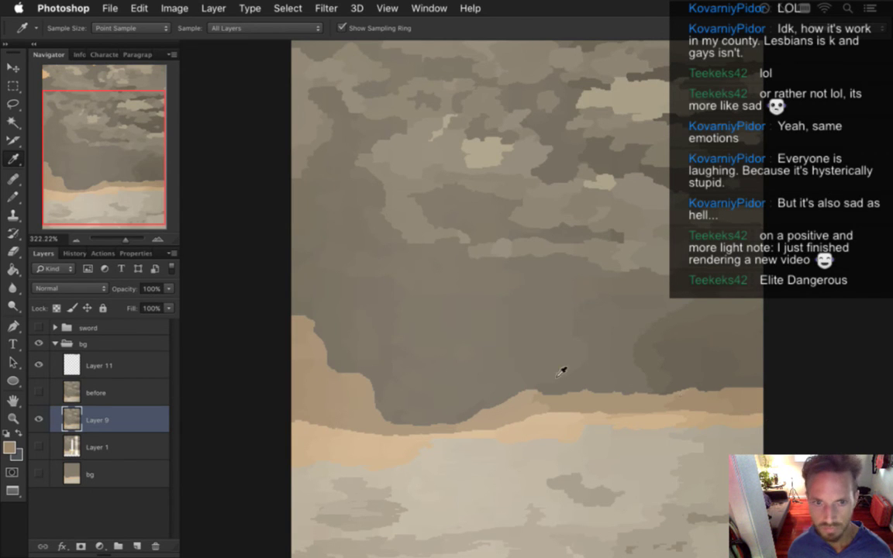
scroll(345, 379, up, 3)
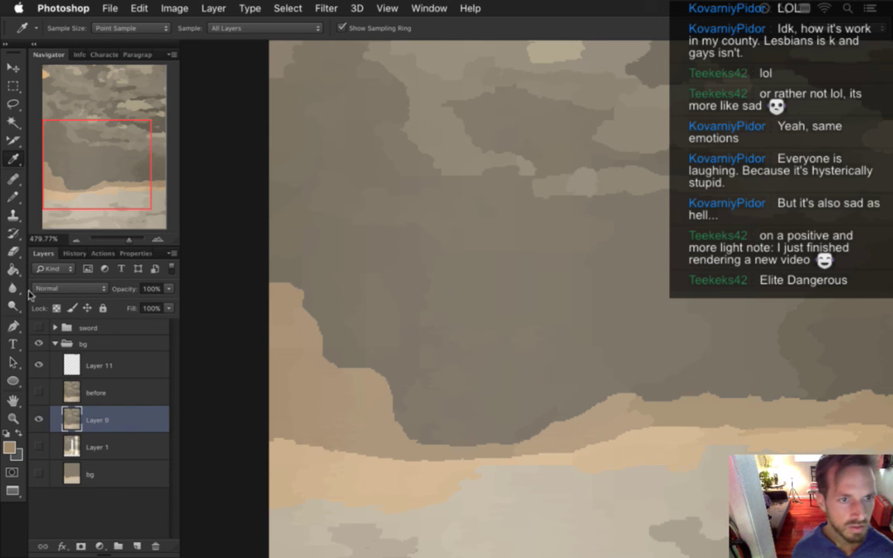
click(13, 122)
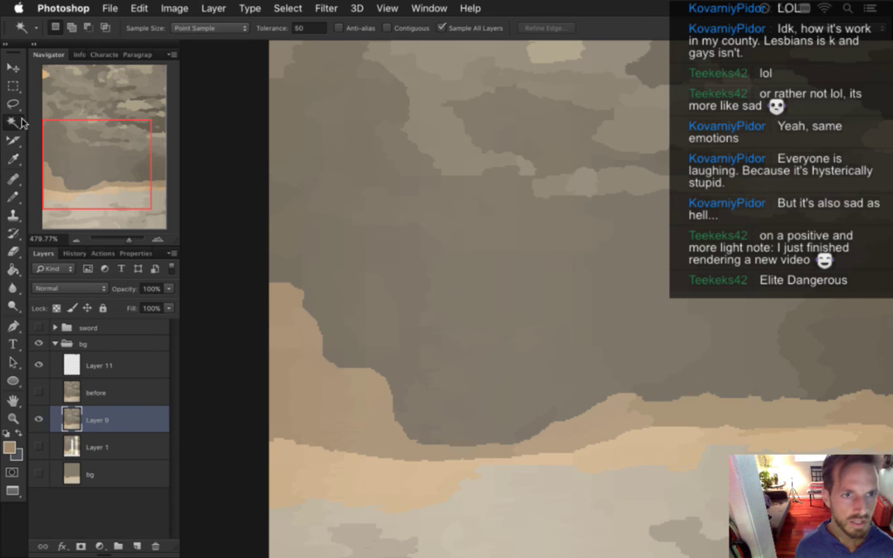
click(320, 298)
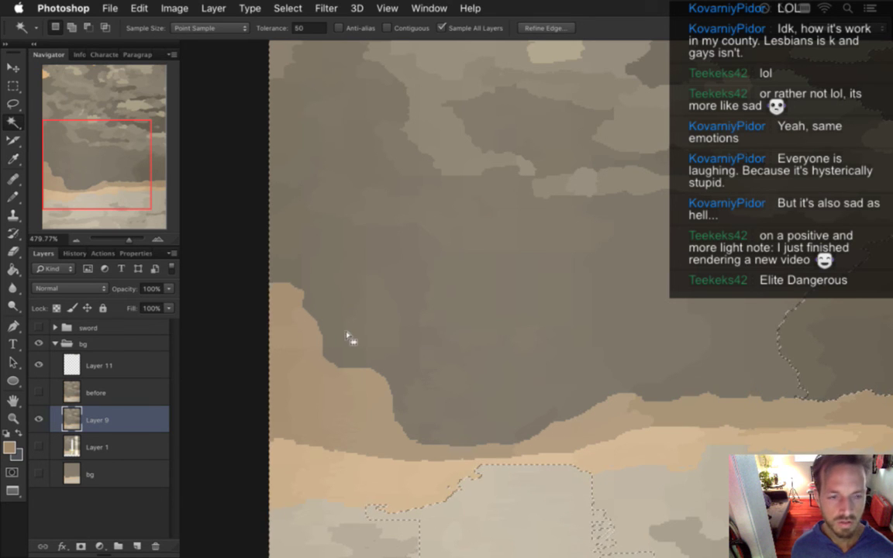
Drop the current selection and select the sand bank's dark tan with the Magic Wand at tolerance 15
click(304, 29)
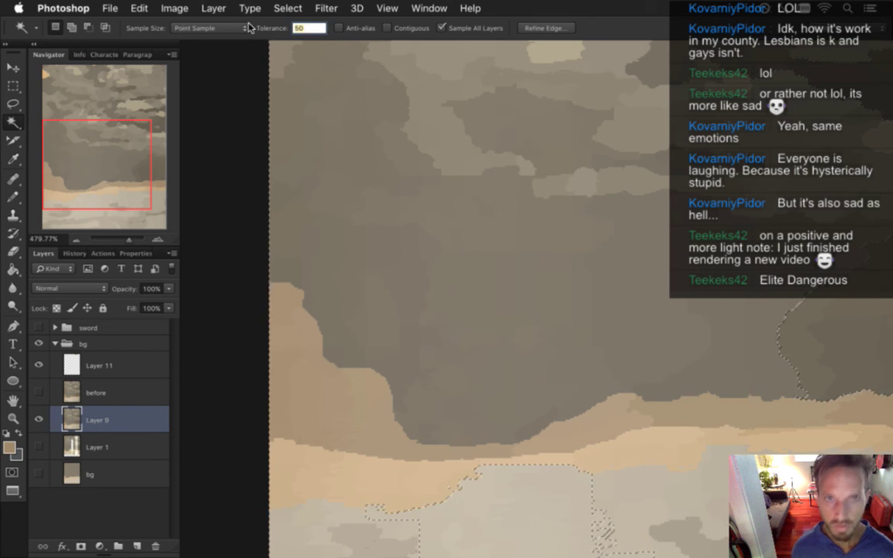
key(m)
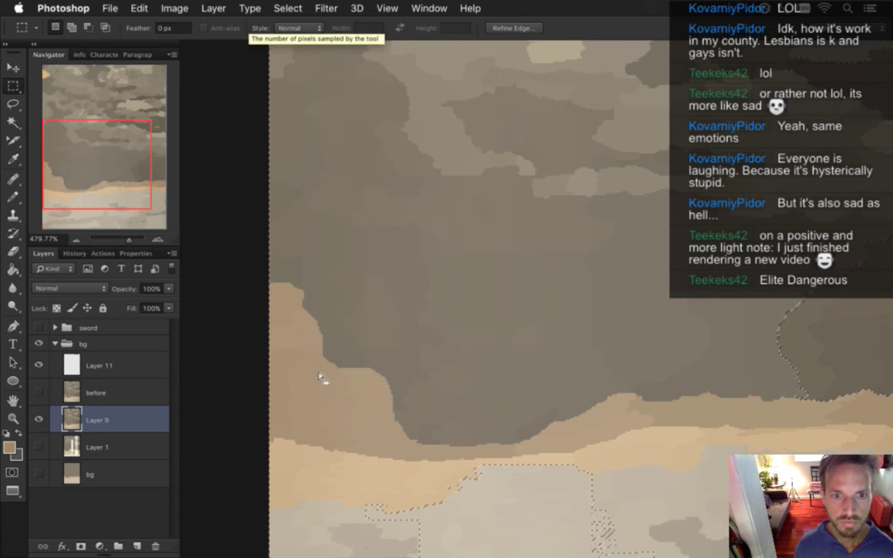
key(ctrl+d)
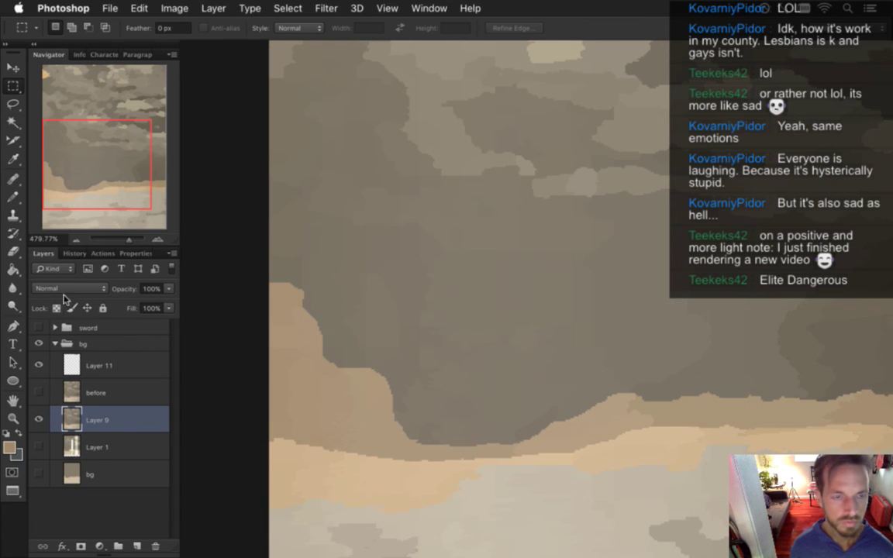
key(w)
click(343, 407)
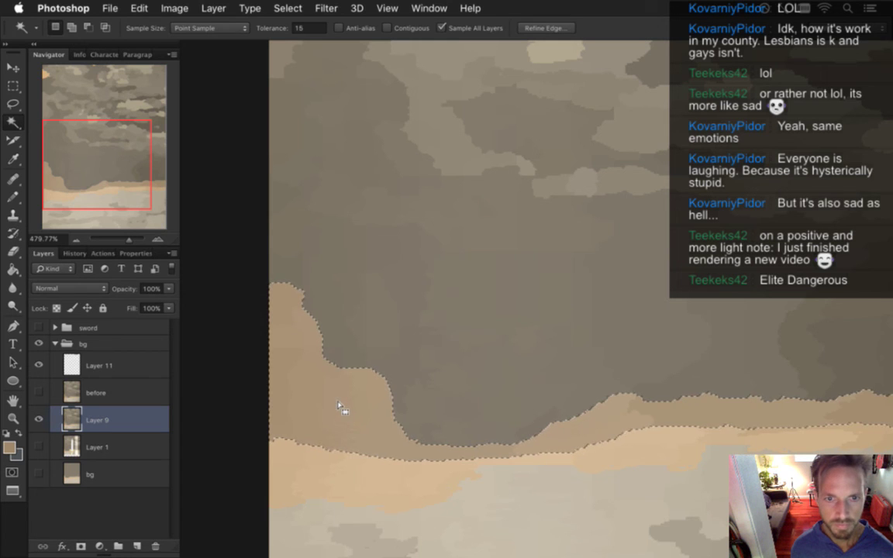
Shade the upper edge of the selected sand bank from the tall mound along the dune with the sampled tan, using a 9 px Pencil
key(b)
key(bracketright)
key(bracketright)
key(bracketright)
key(bracketright)
key(bracketright)
key(bracketright)
drag(302, 332, 313, 353)
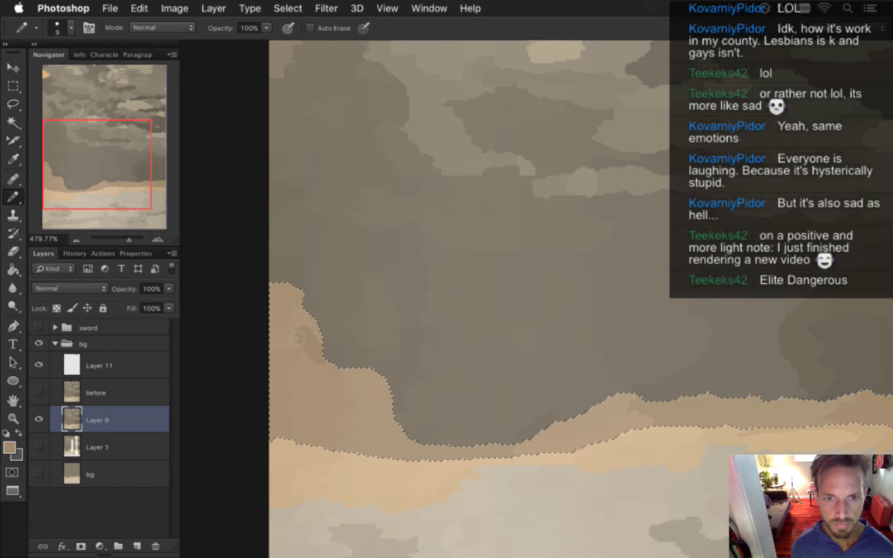
drag(284, 291, 294, 326)
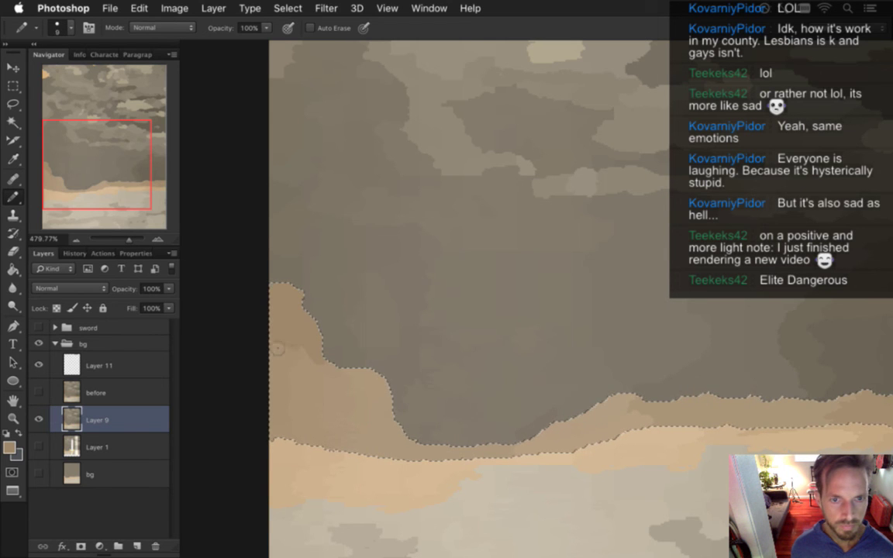
mouse_move(291, 334)
mouse_down()
mouse_move(325, 357)
mouse_move(341, 352)
mouse_move(428, 451)
mouse_up()
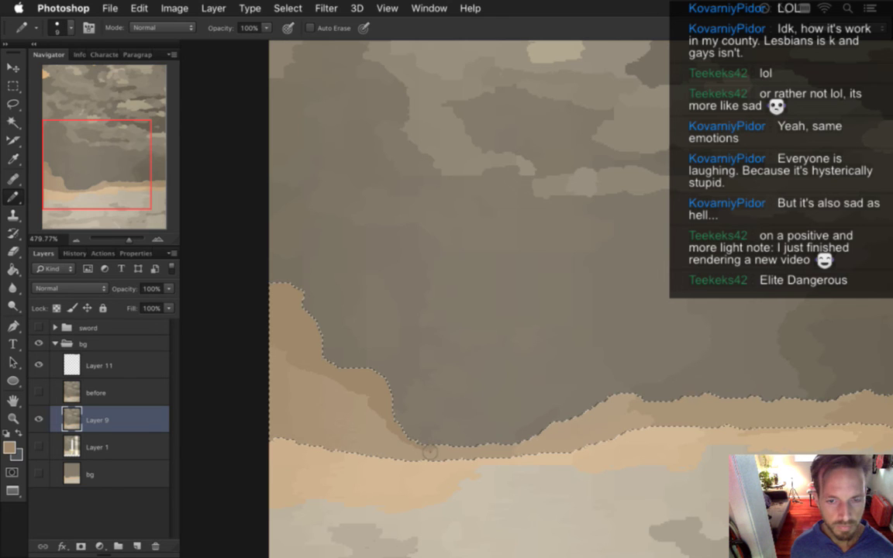
drag(382, 433, 275, 337)
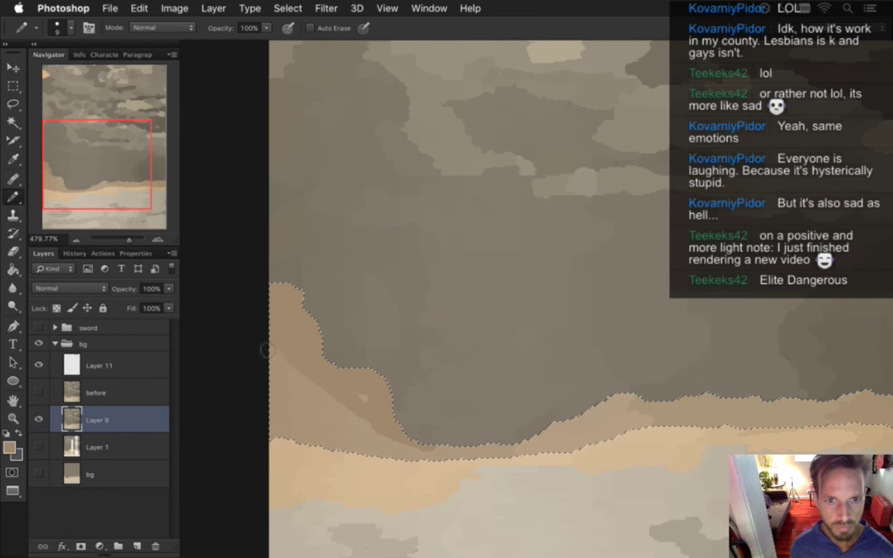
drag(329, 378, 371, 405)
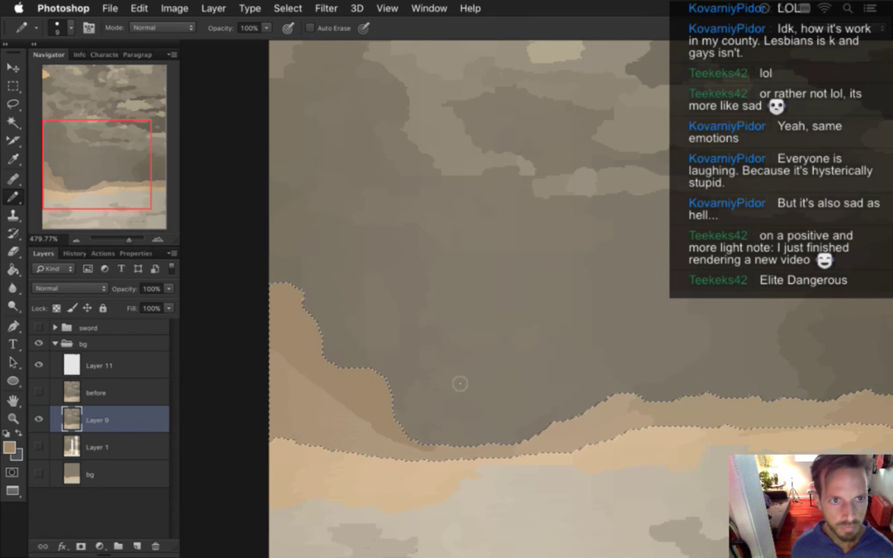
mouse_move(341, 369)
mouse_down()
mouse_move(365, 424)
mouse_move(393, 438)
mouse_move(324, 398)
mouse_move(302, 398)
mouse_move(289, 362)
mouse_move(313, 392)
mouse_move(284, 361)
mouse_move(368, 417)
mouse_up()
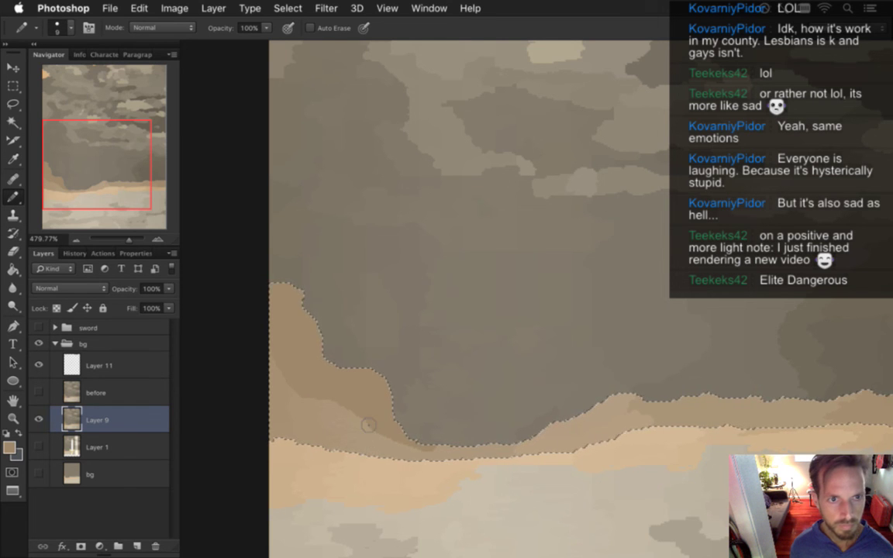
drag(424, 444, 512, 448)
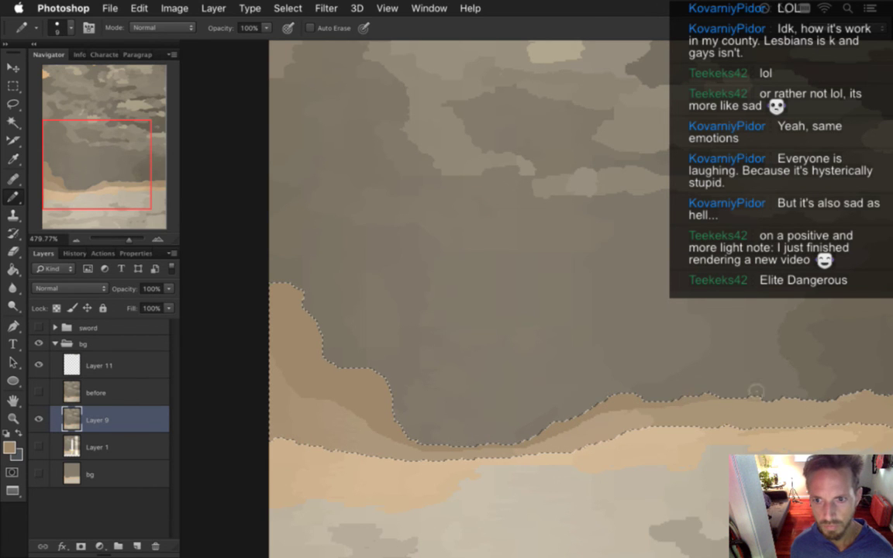
Deselect the sand bank and save the document
drag(574, 374, 520, 359)
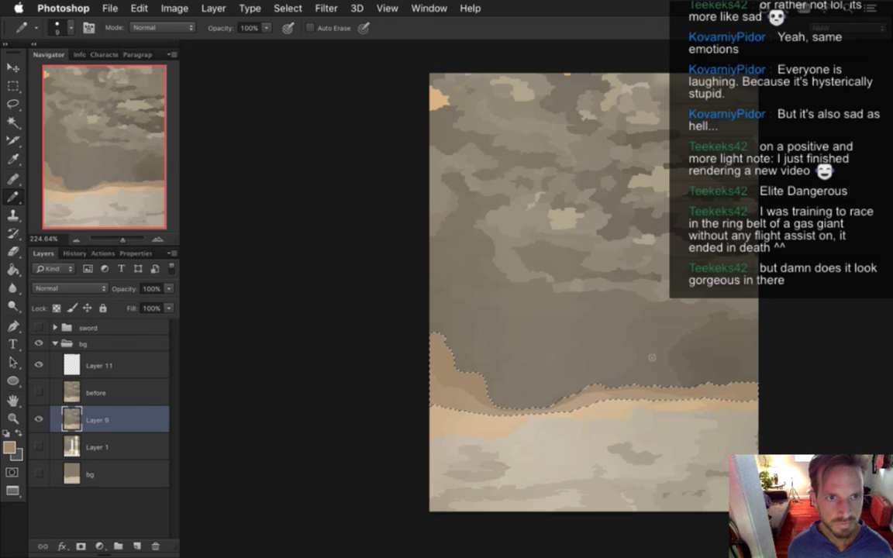
key(m)
click(537, 338)
key(super+s)
drag(559, 302, 510, 306)
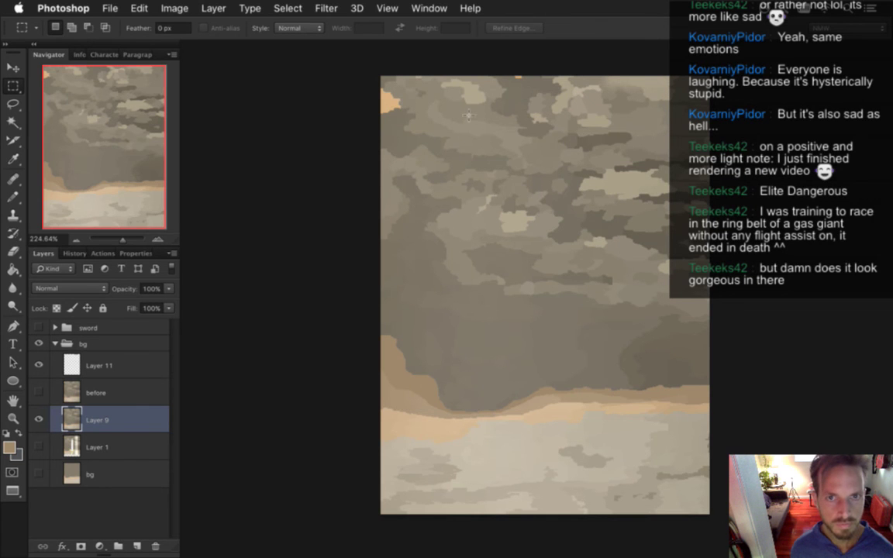
Smooth the outline of the orange patch in the image's upper-left corner with its sampled orange, using a 1 px Pencil
drag(395, 111, 469, 121)
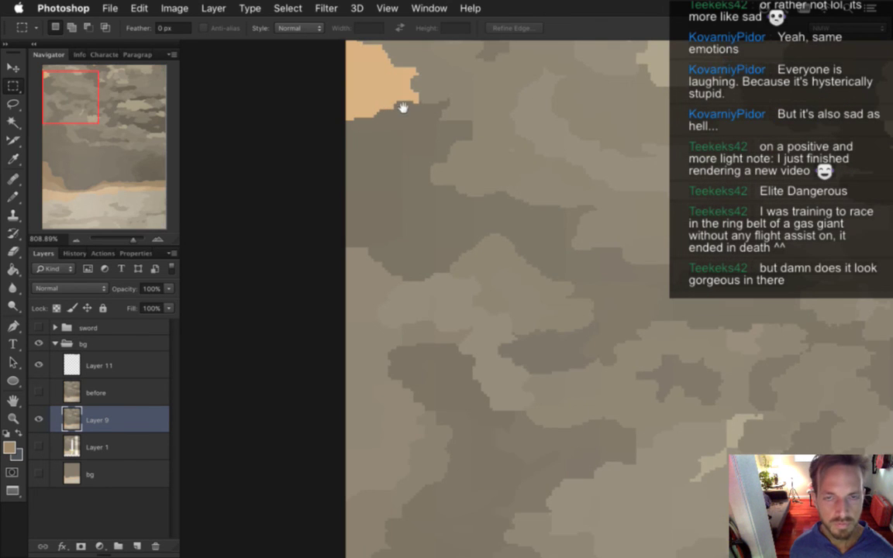
scroll(409, 155, up, 3)
key(i)
key(b)
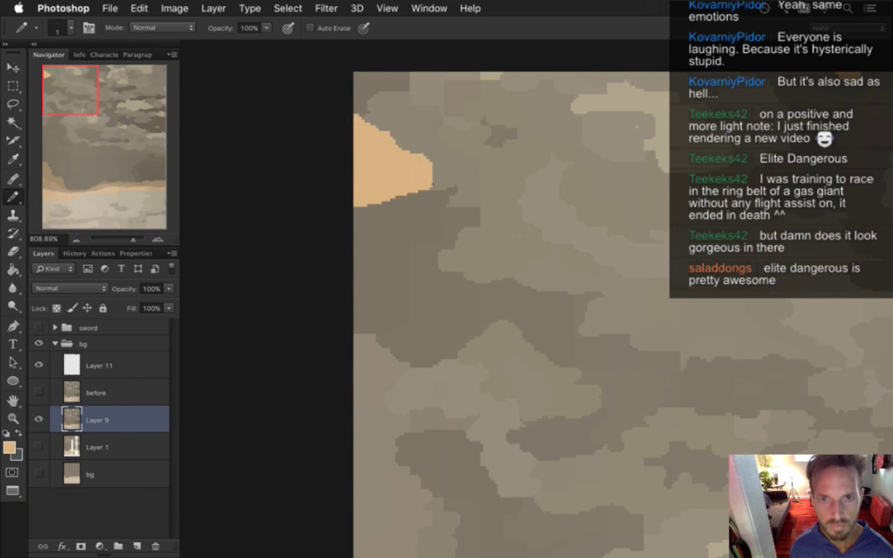
drag(465, 252, 402, 231)
scroll(622, 324, down, 5)
scroll(622, 325, right, 4)
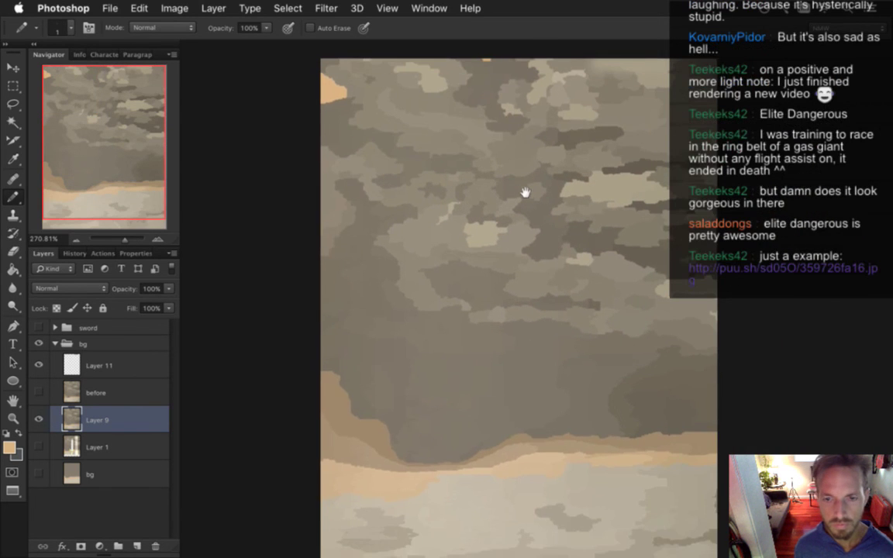
scroll(533, 262, down, 2)
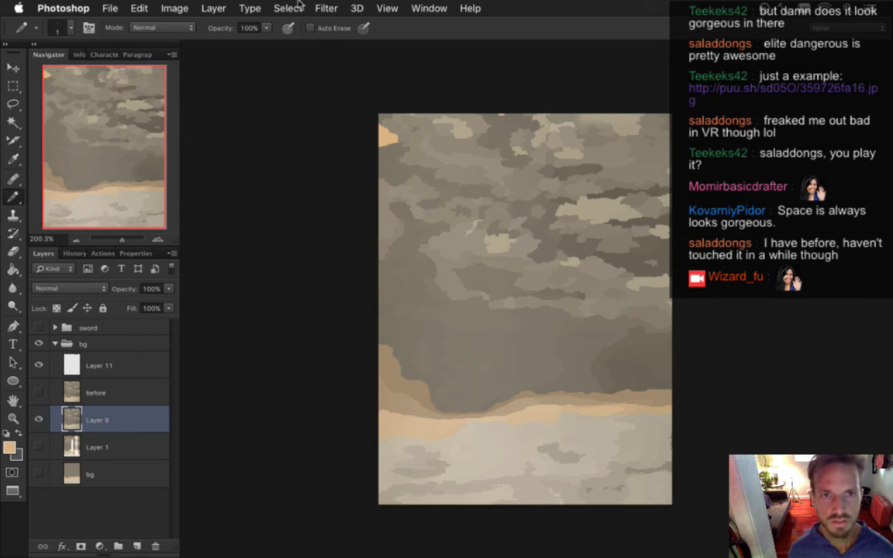
click(323, 5)
mouse_move(380, 170)
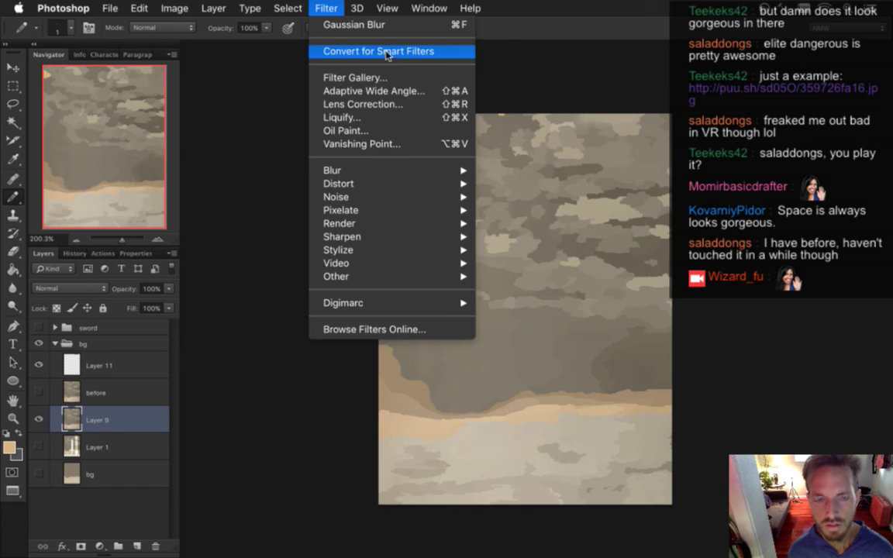
click(267, 171)
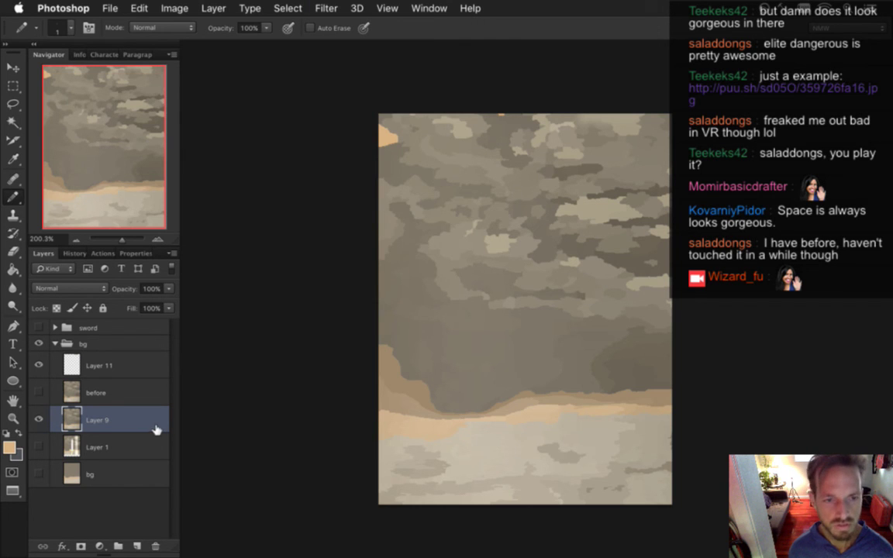
Duplicate Layer 9 with the original hidden and convert the copy for smart filters
key(super+j)
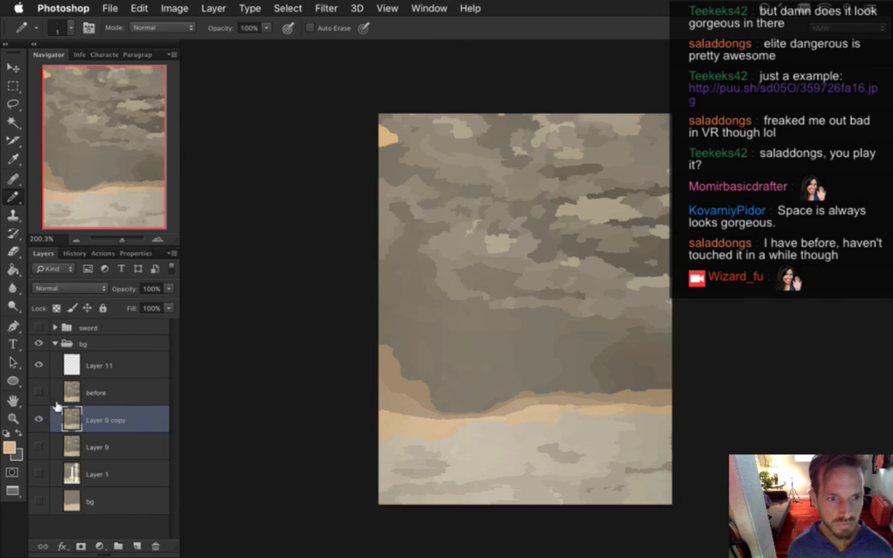
click(325, 7)
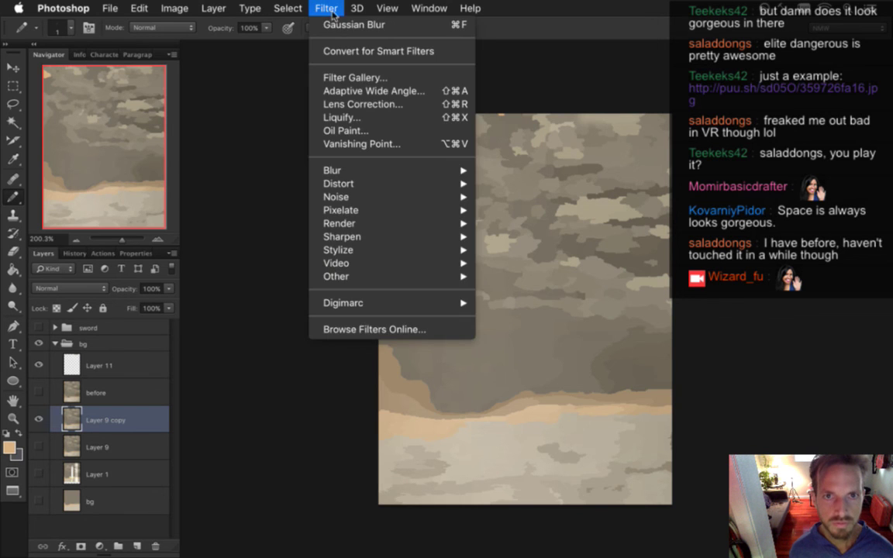
click(314, 52)
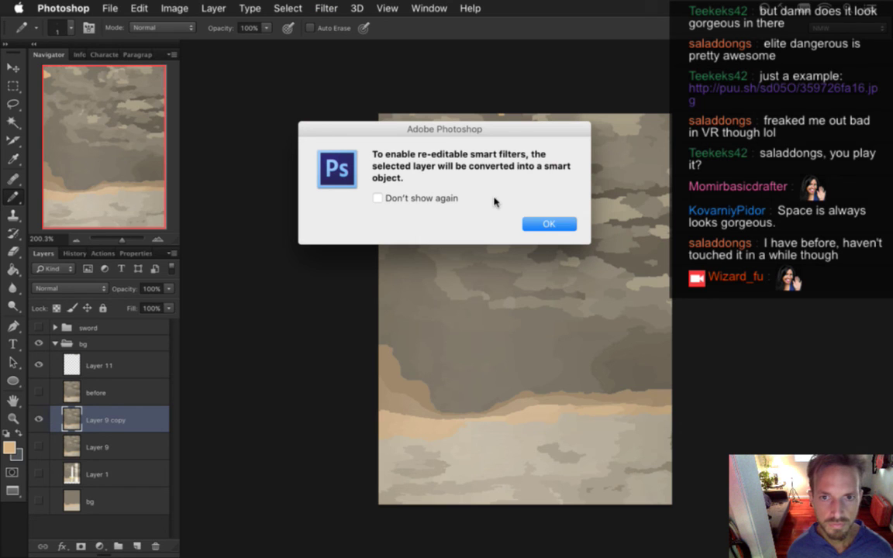
click(450, 198)
click(542, 225)
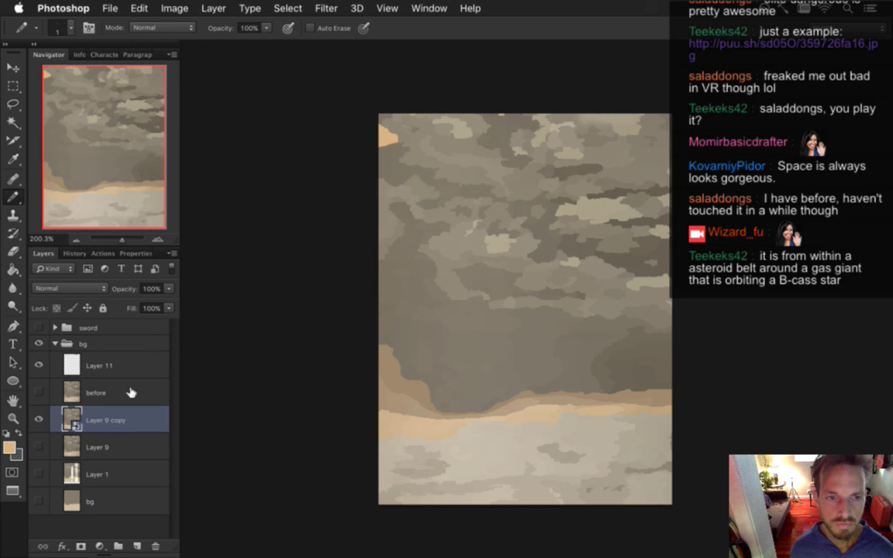
Apply a Gaussian Blur smart filter with a radius of 8.0 pixels to Layer 9 copy
click(326, 14)
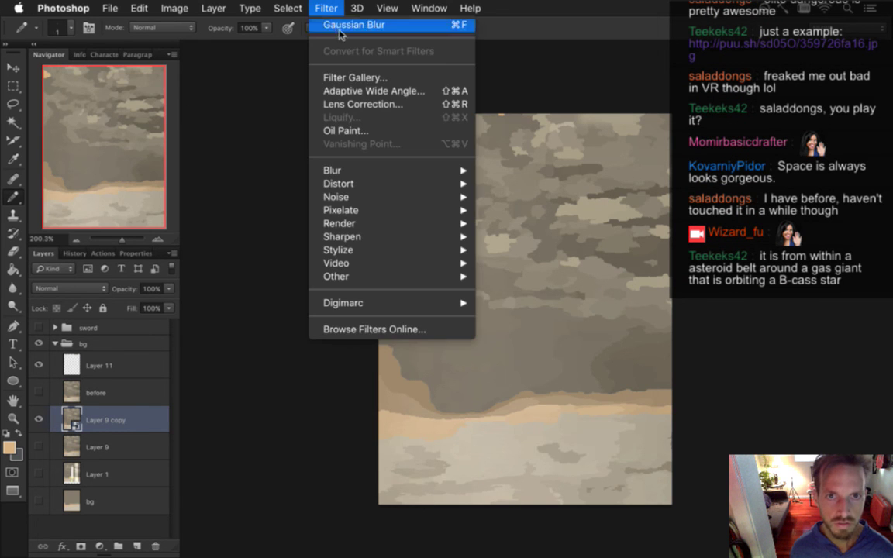
click(343, 27)
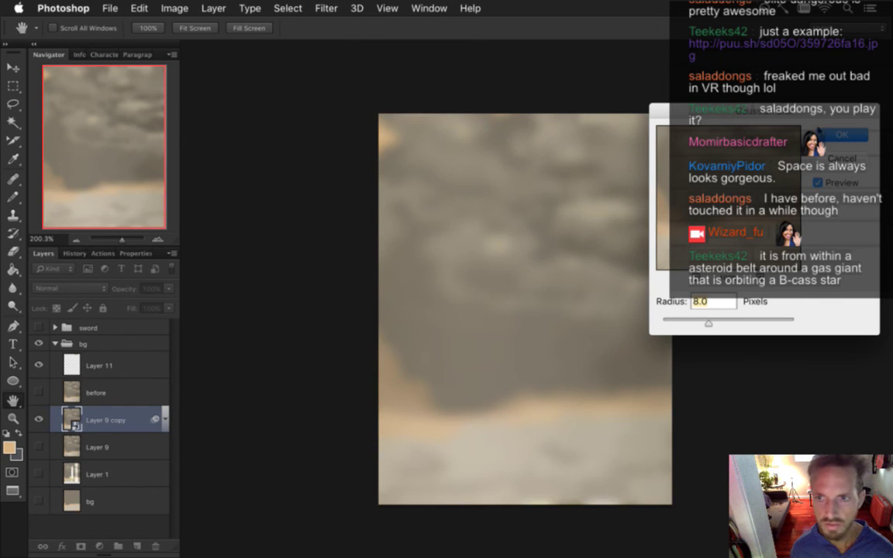
key(Return)
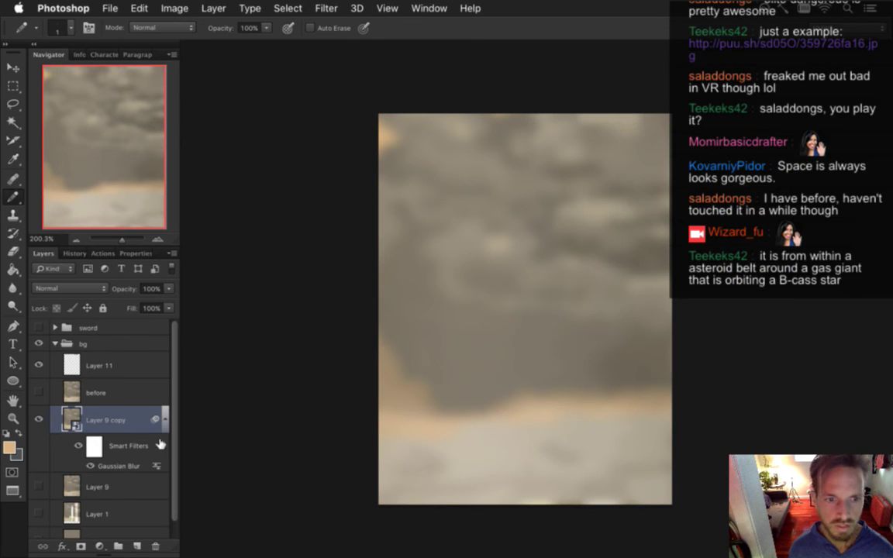
Compare the background with and without the smart filter and collapse the filter list of Layer 9 copy
scroll(175, 431, down, 1)
click(79, 430)
click(79, 428)
click(78, 427)
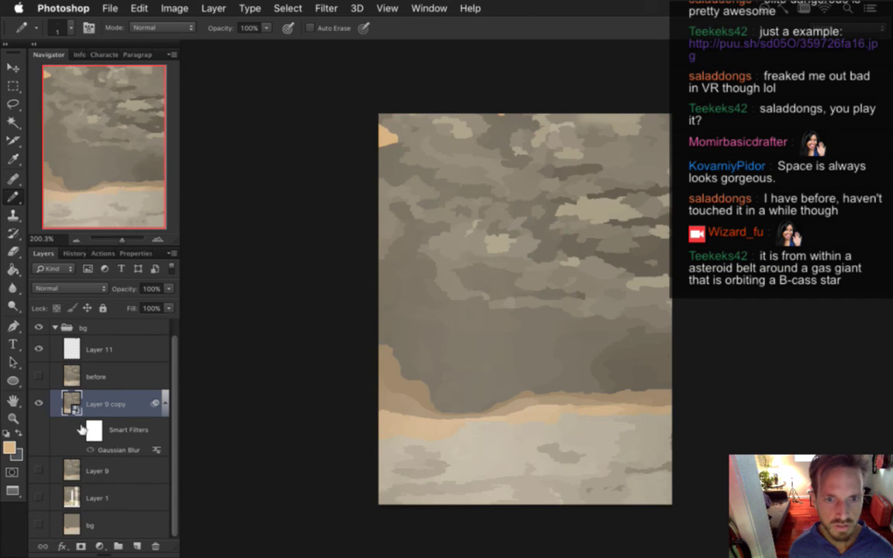
click(78, 429)
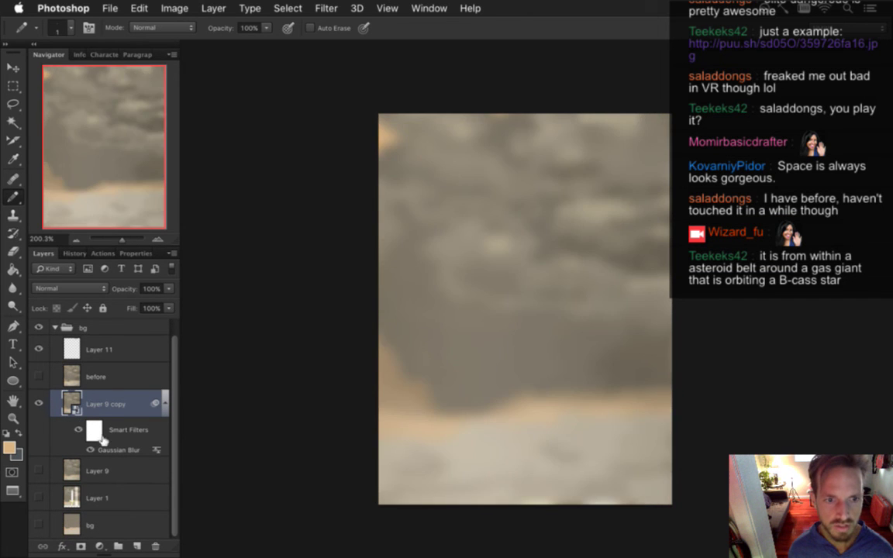
click(164, 404)
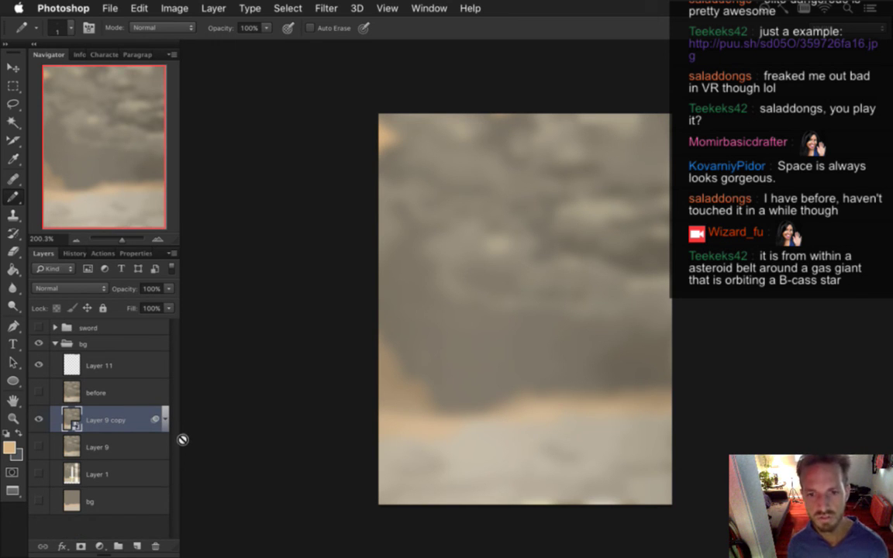
Export the blurred background for web as a PNG-24 replacing SceneSwordBg0.png in the SceneSword folder, and switch to Xcode
key(super+alt+shift+r)
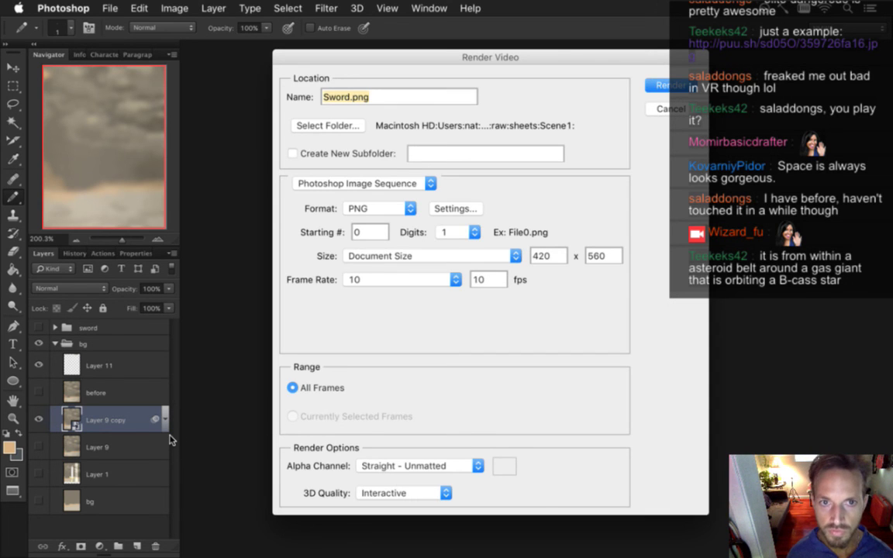
key(Escape)
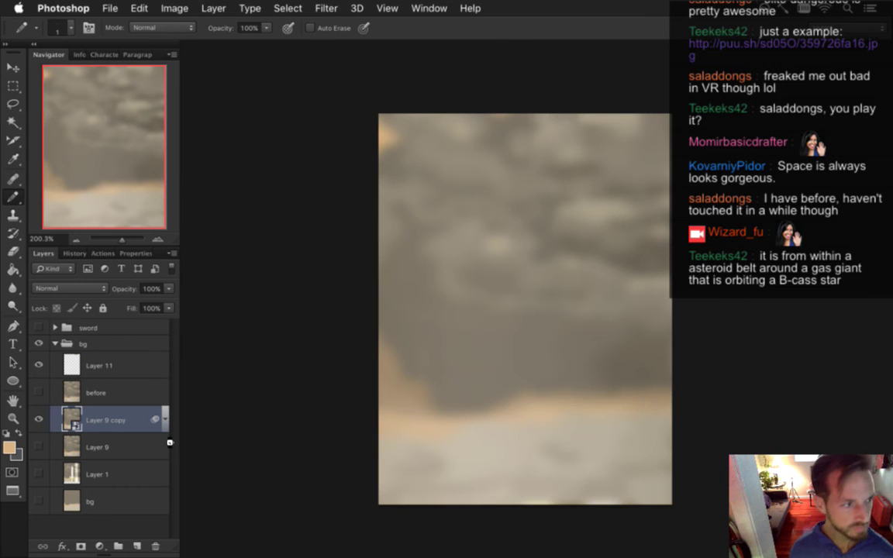
key(super+shift+alt+s)
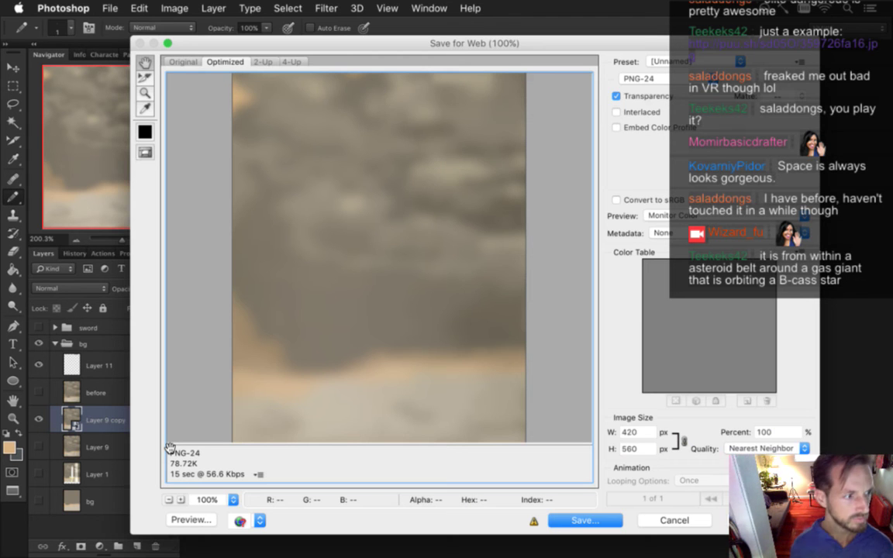
click(585, 520)
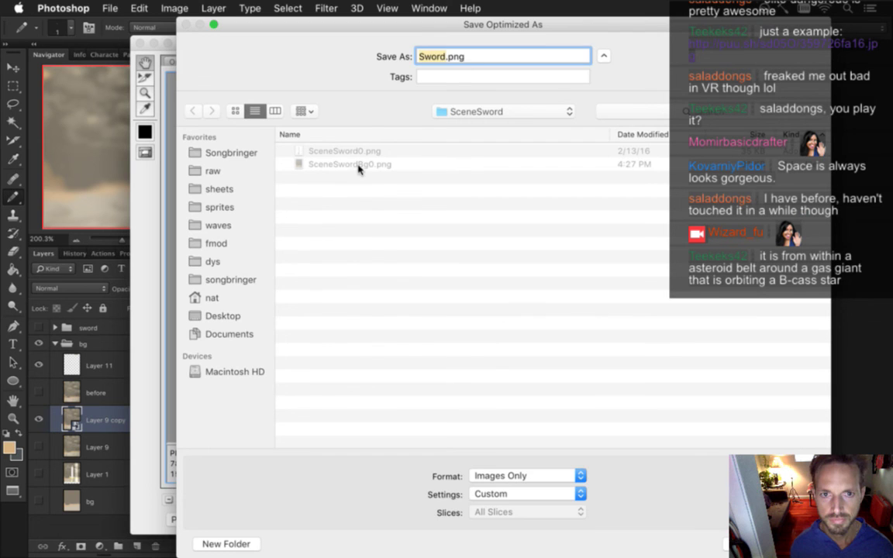
click(358, 165)
key(Return)
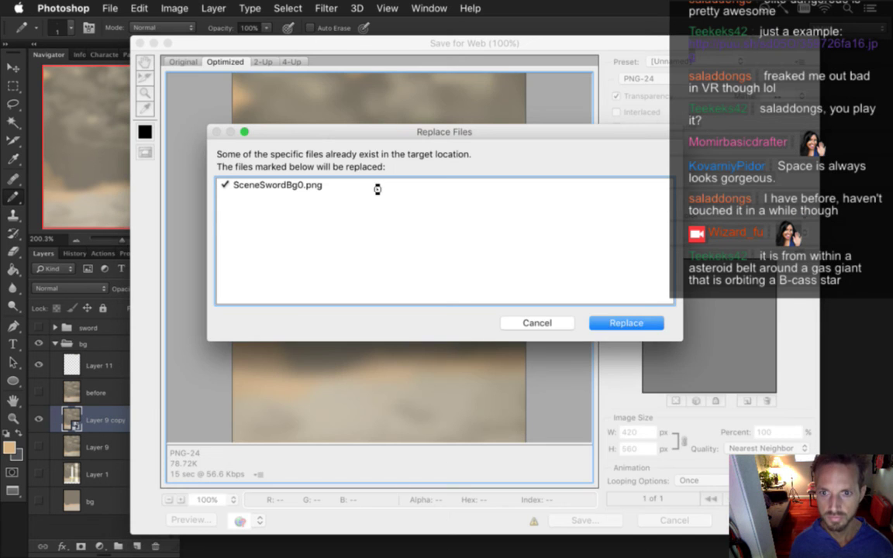
key(Return)
key(super+Tab)
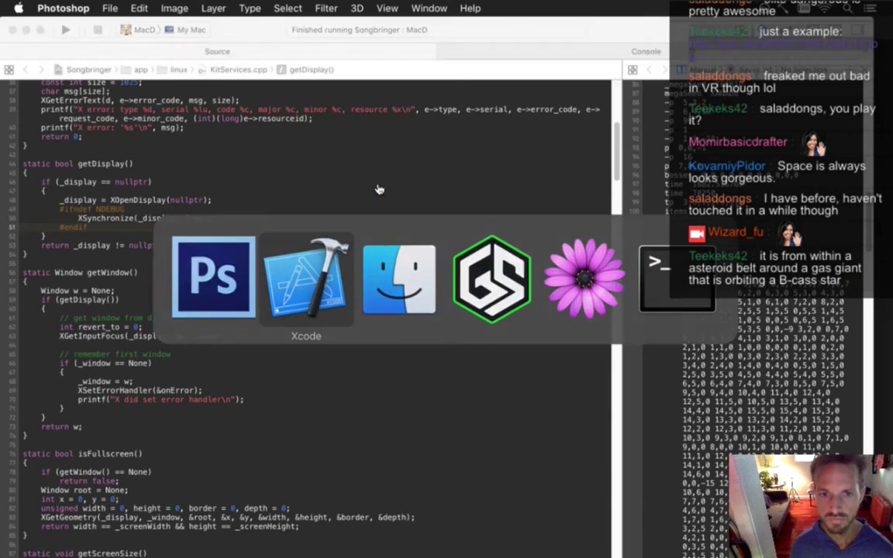
Run the game, walk the character up to the Nano Sword, pick it up and swing it, and quit the game
key(super+r)
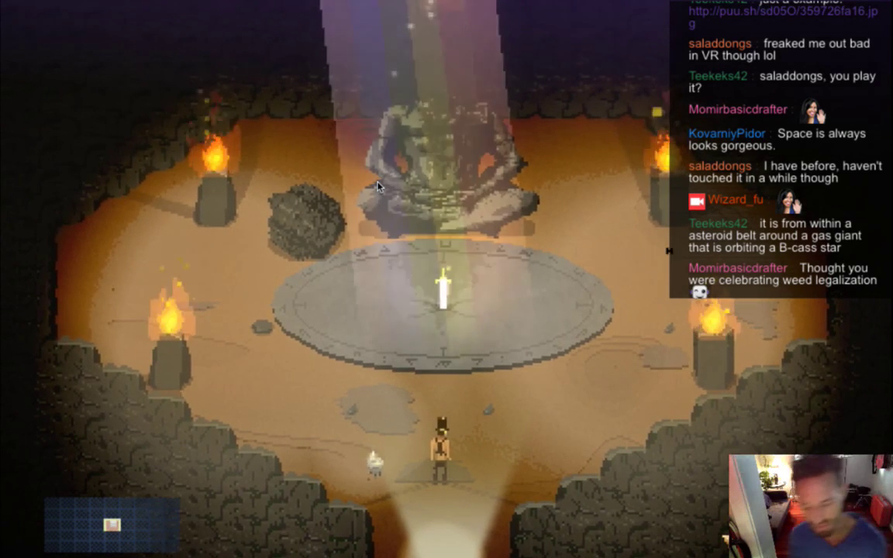
key(Up)
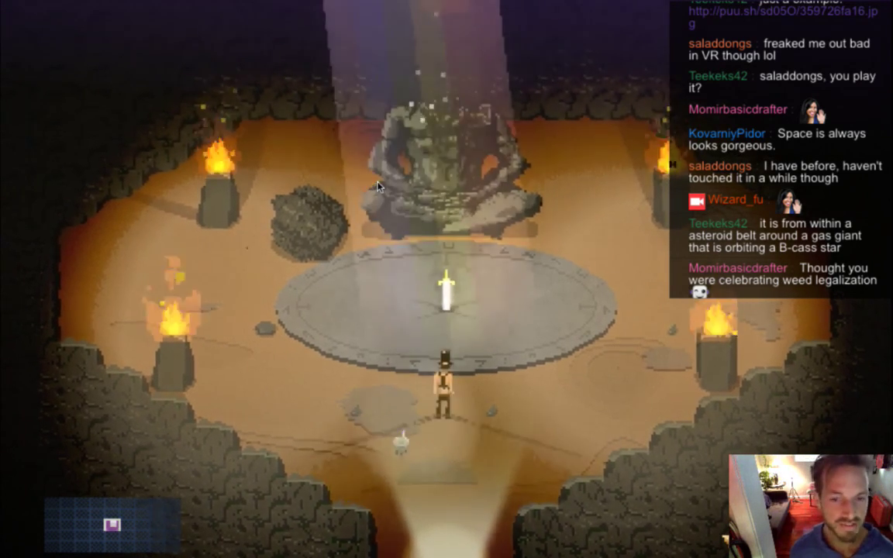
key(Left)
key(Up)
key(Right)
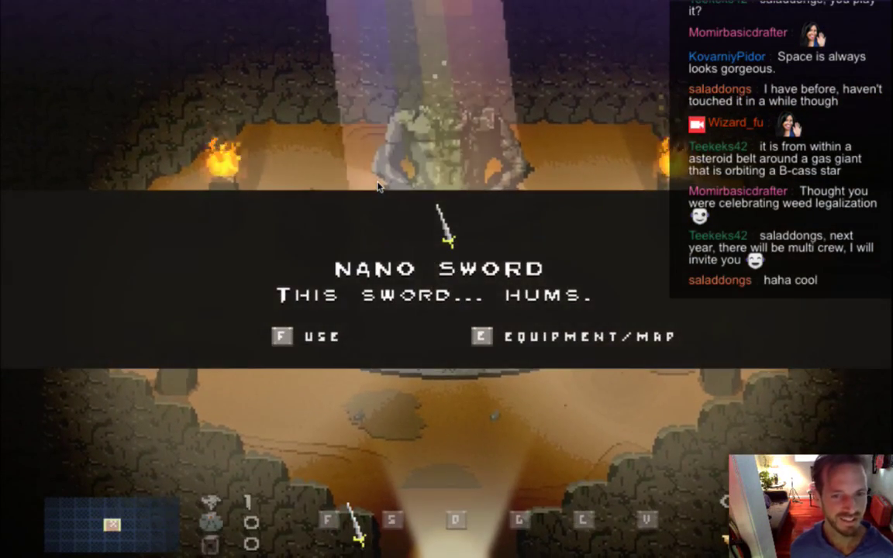
key(f)
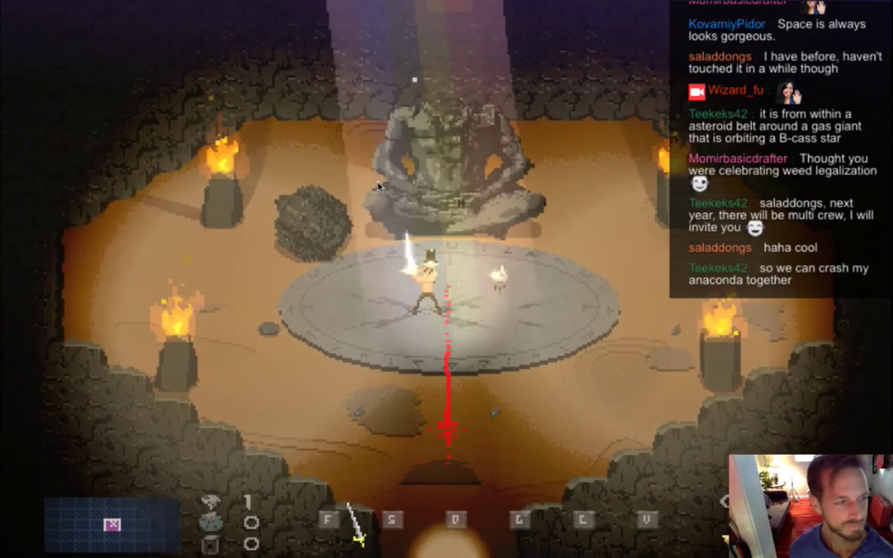
key(super+q)
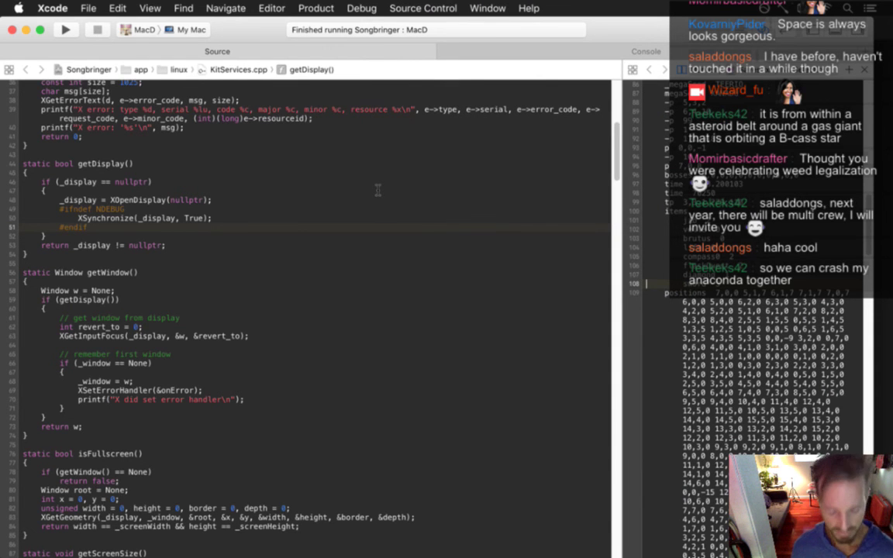
Switch to Photoshop and set the Gaussian Blur smart filter radius of Layer 9 copy to 6.0 pixels
key(super+Tab)
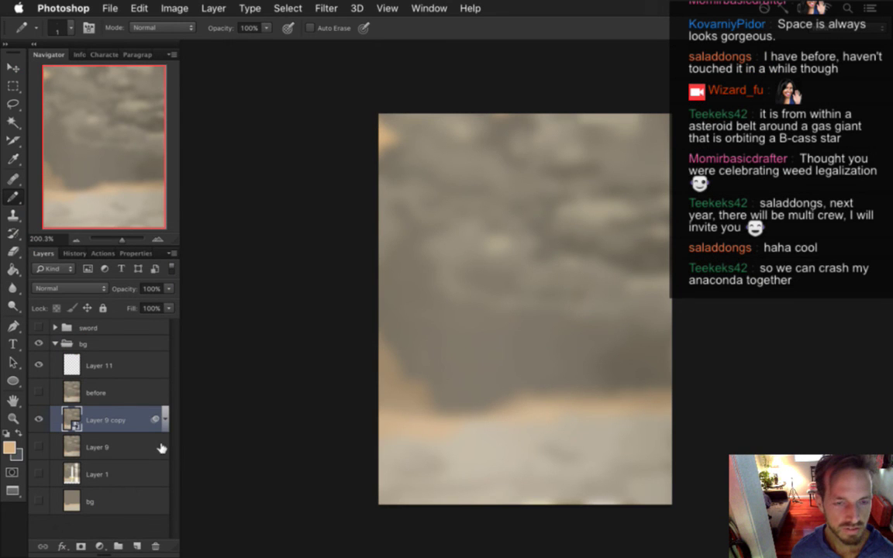
click(164, 419)
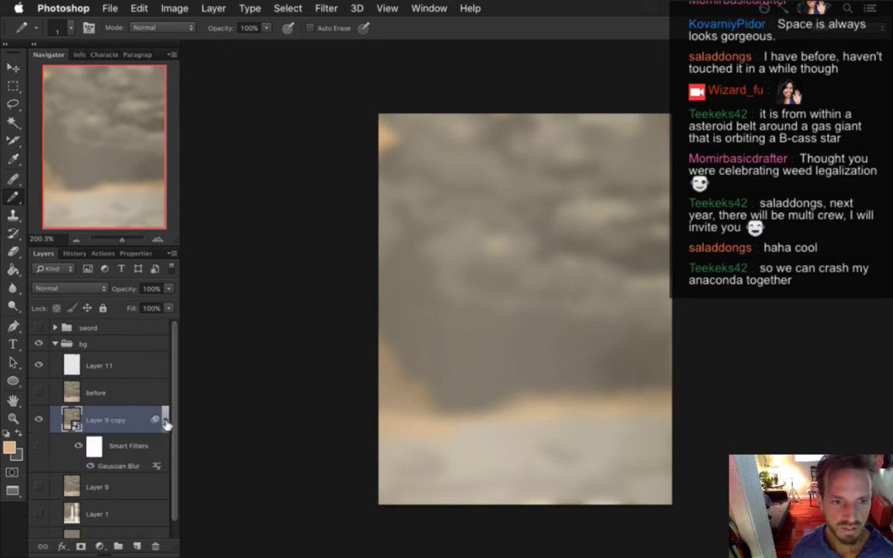
double_click(123, 466)
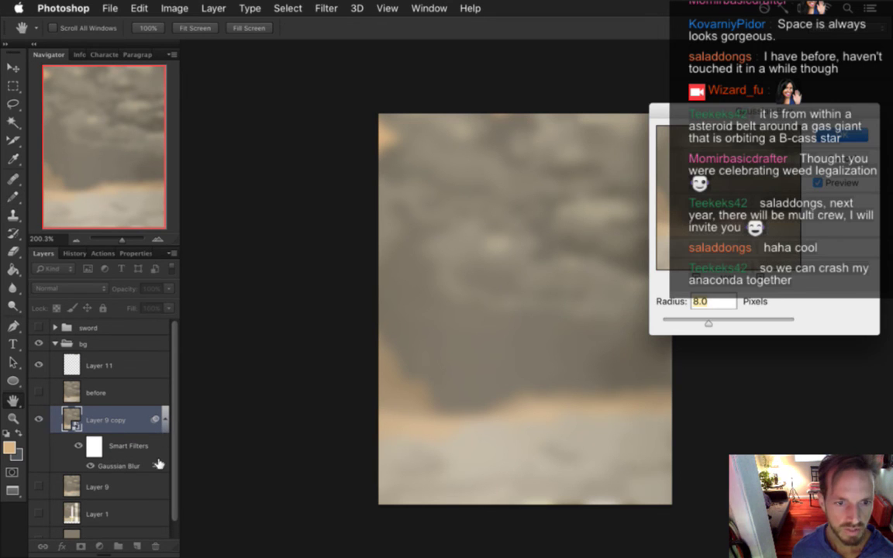
drag(709, 327, 704, 325)
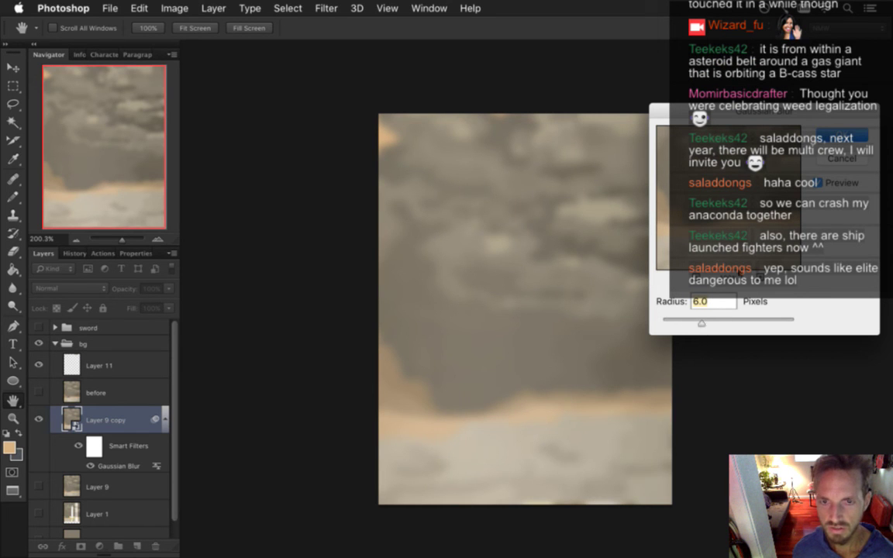
key(Return)
key(b)
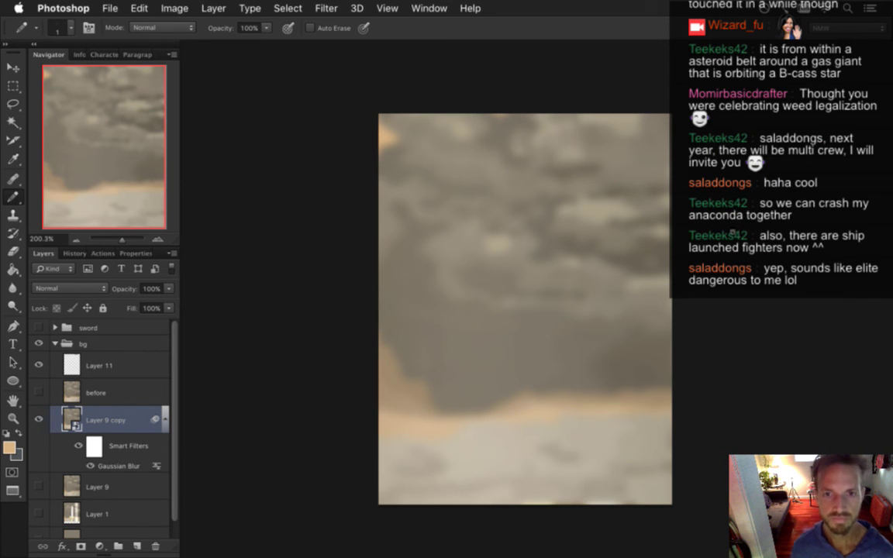
Export the background for web as a PNG-24, replacing SceneSwordBg0.png in the SceneSword folder
key(super+alt+shift+s)
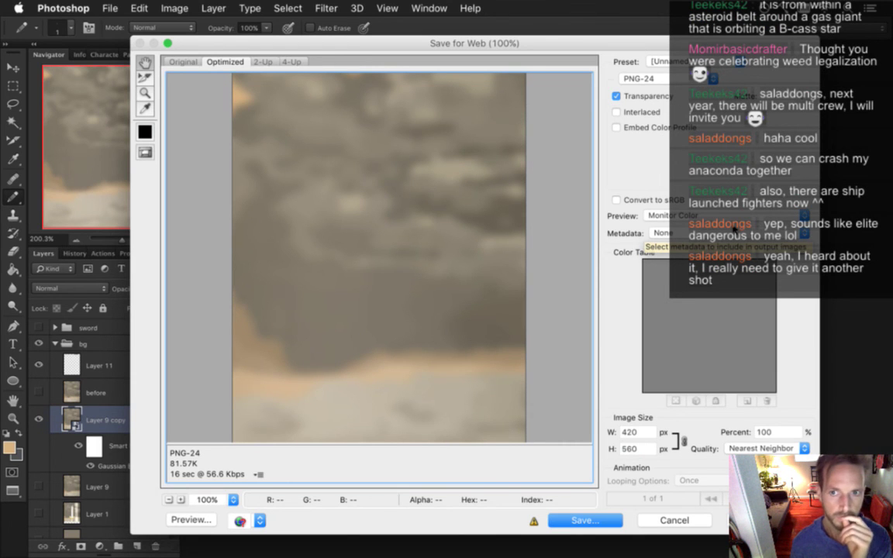
key(Return)
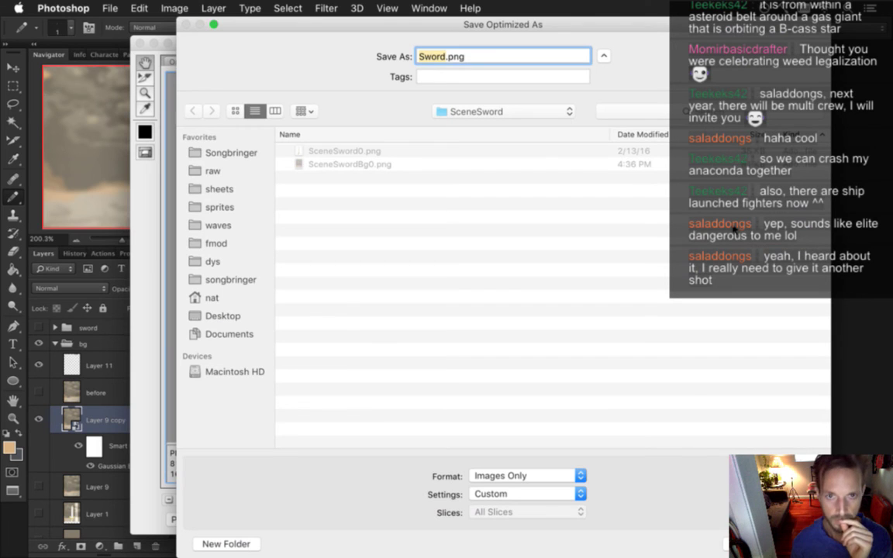
click(351, 167)
key(Return)
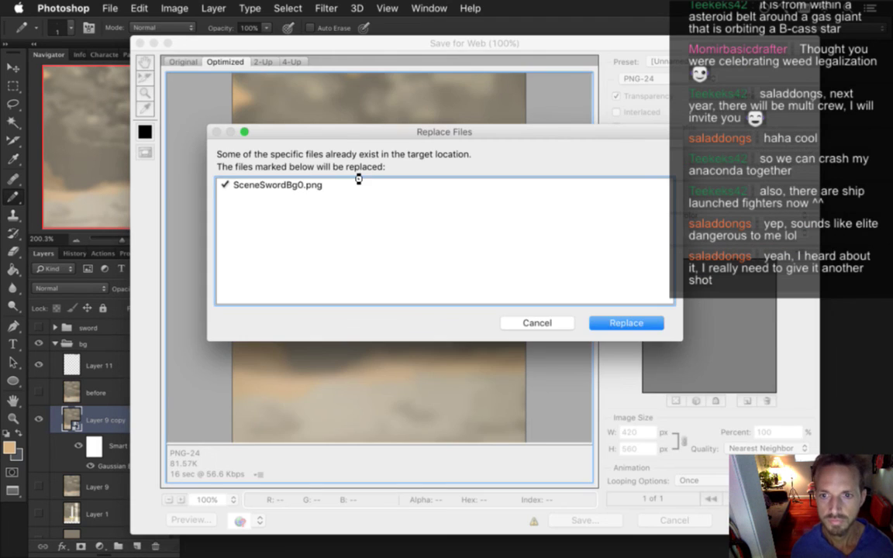
key(Return)
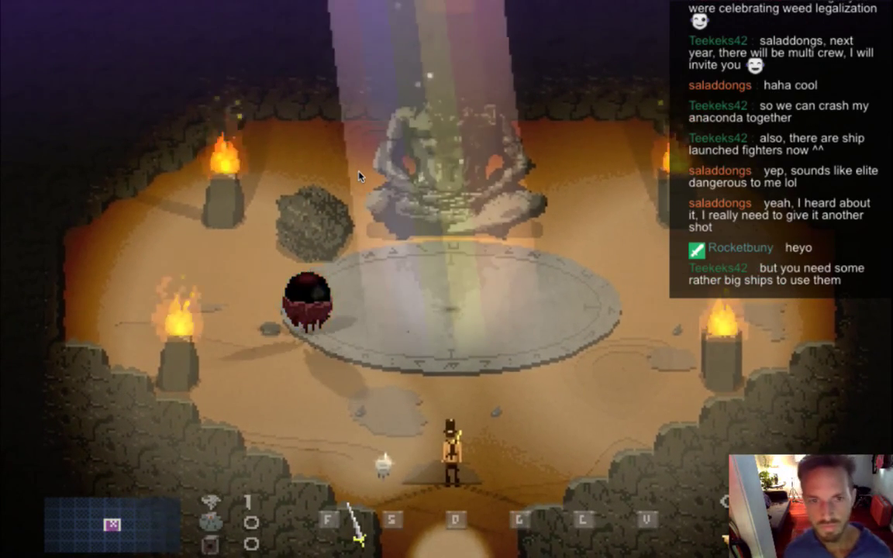
Quit the running game, switch to Xcode and rerun Songbringer to check the background in the sword scene
key(super+q)
key(super+Tab)
key(super+Tab)
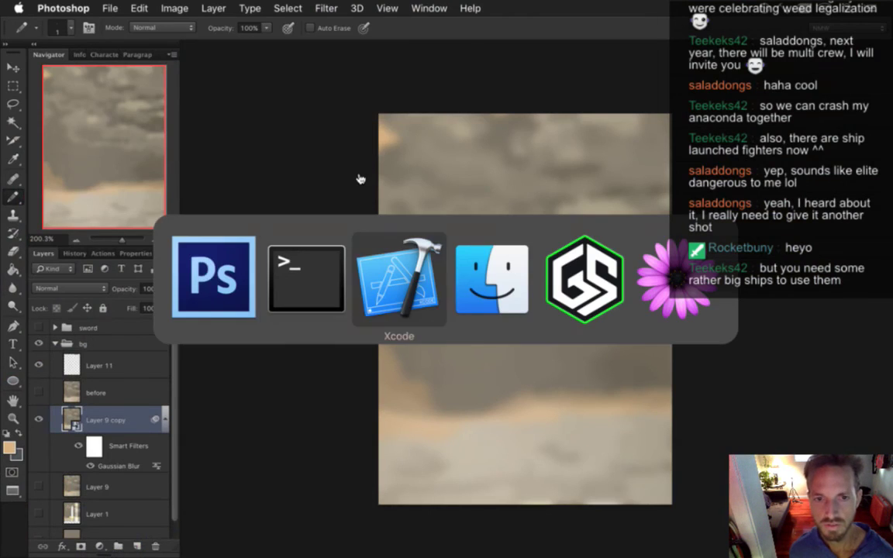
key(Up)
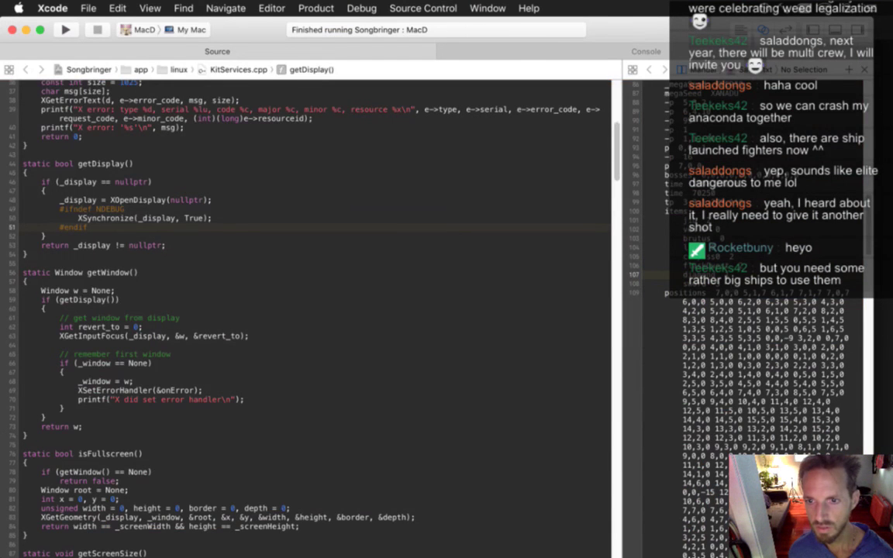
key(Down)
key(super+r)
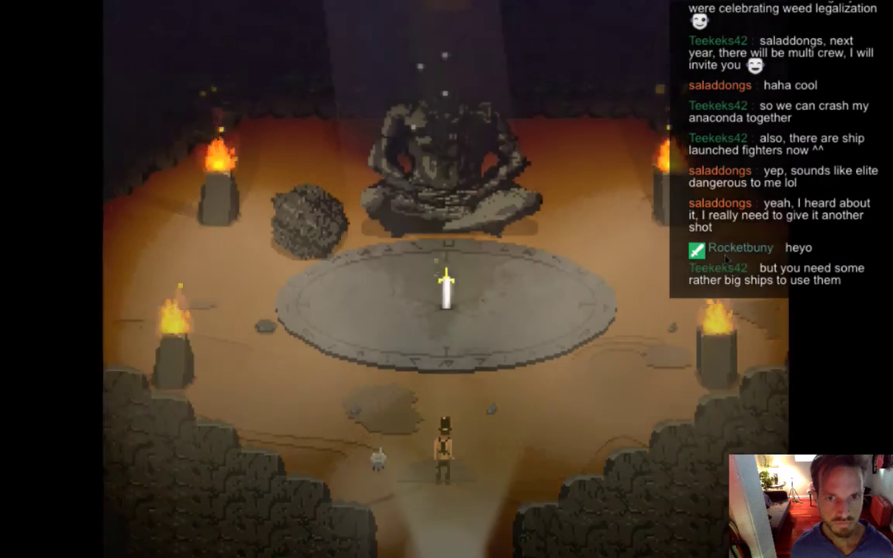
key(Up)
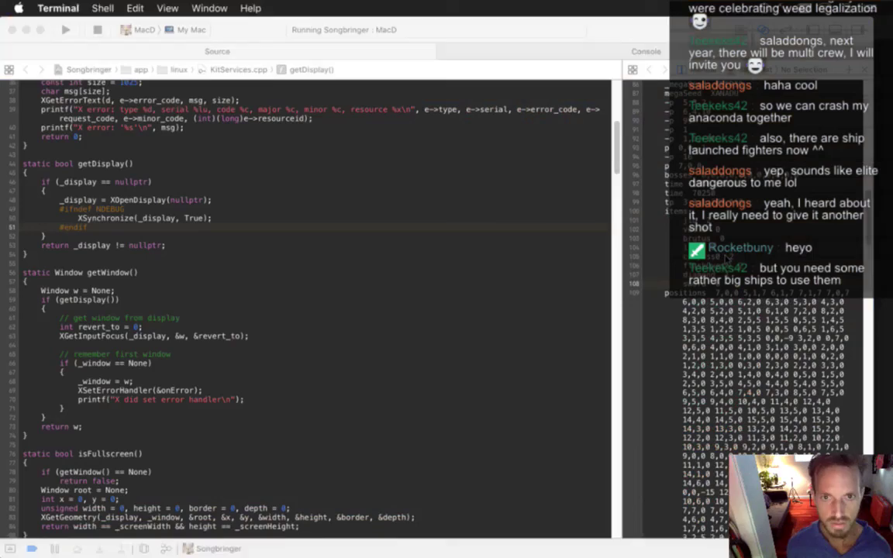
Switch to Terminal and check the Songbringer repository's status with gs
key(super+Tab)
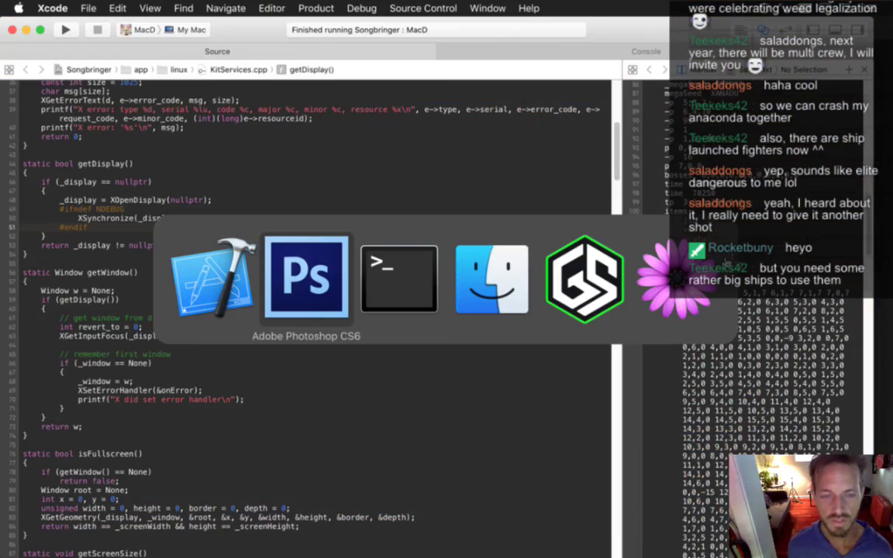
key(super+Tab)
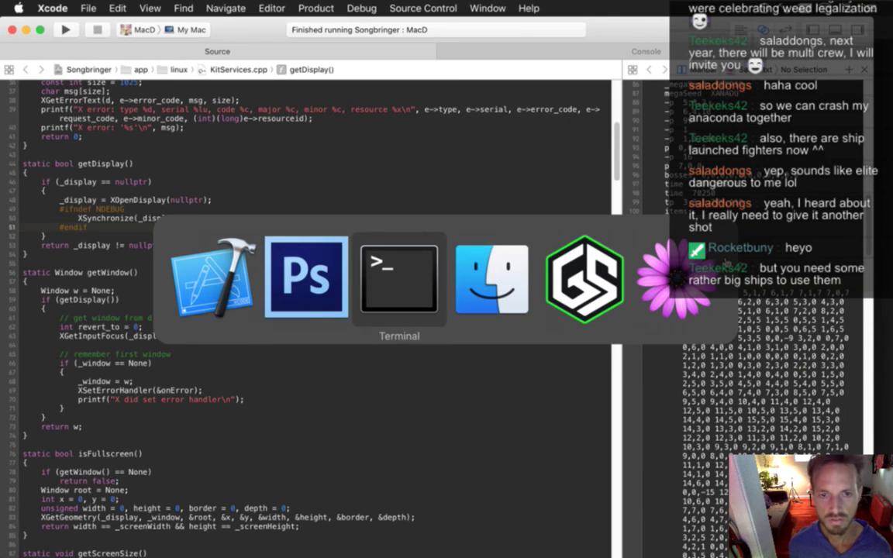
text(gs)
key(Return)
Copy raw/sheets/SceneSword/SceneSwordBg0.png to ~/Desktop/ with cp
text(git checkout)
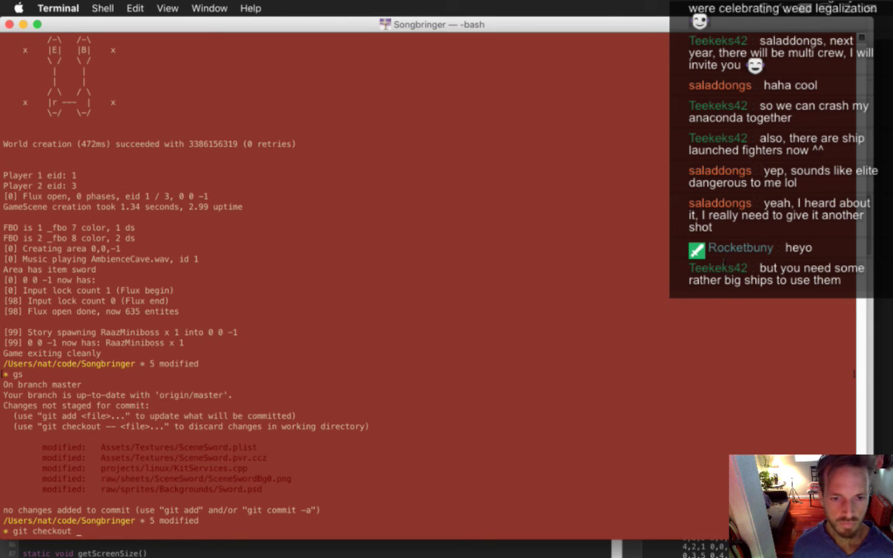
drag(102, 483, 292, 479)
key(super+c)
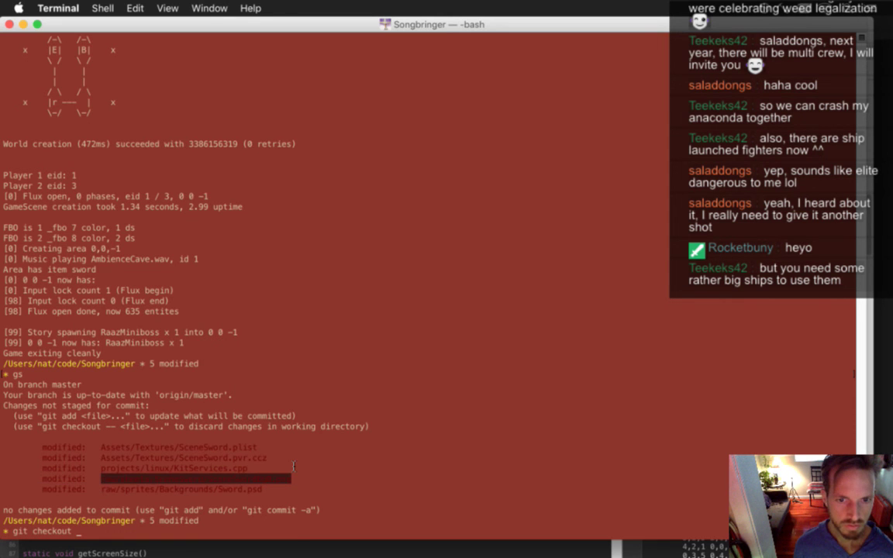
key(Return)
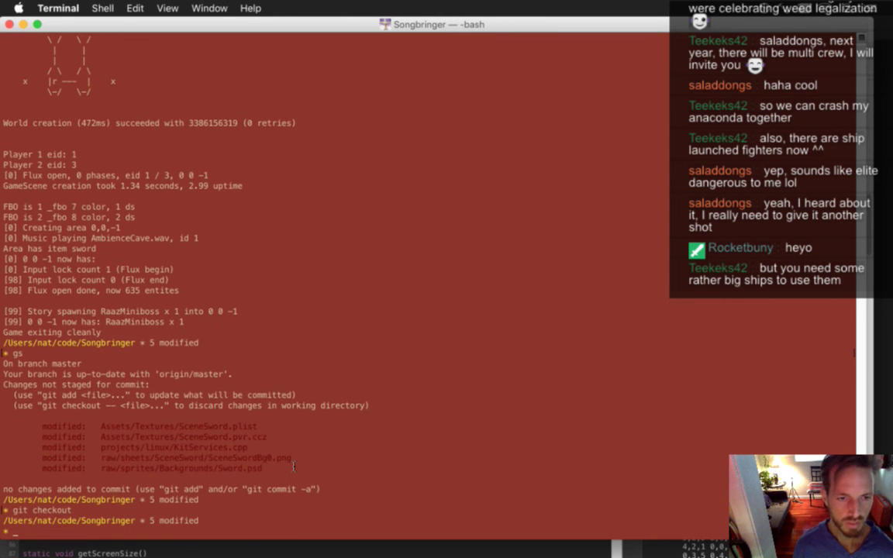
text(cp)
key(super+v)
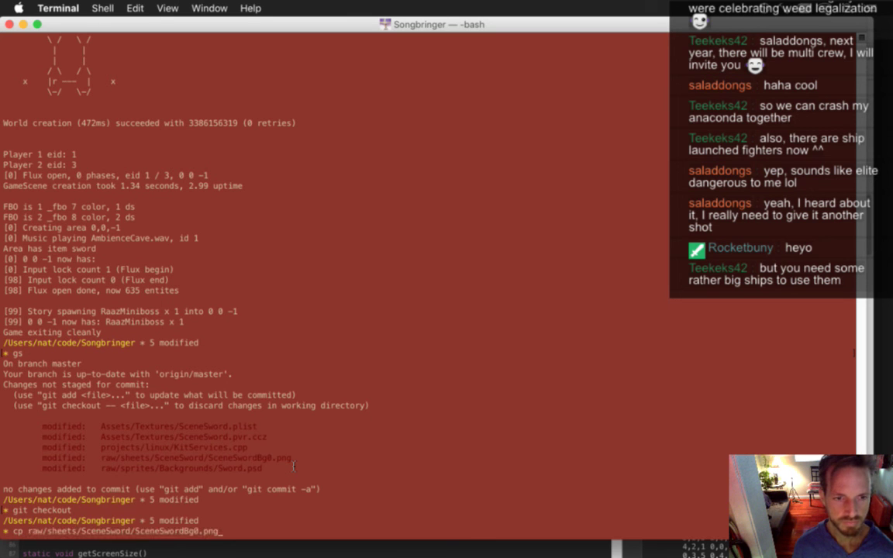
text(~/Desktop/)
key(Return)
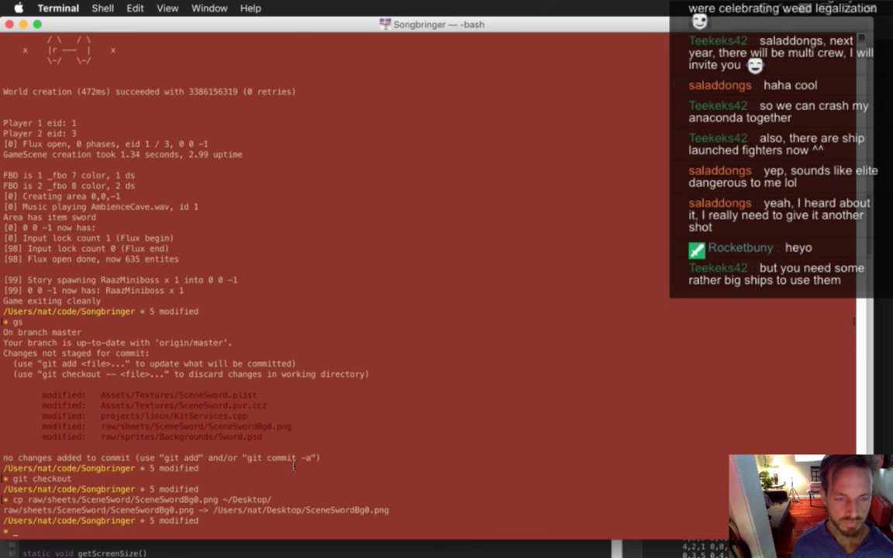
Restore the committed raw/sheets/SceneSword/SceneSwordBg0.png with git checkout, and build and run the game
text(git checkout)
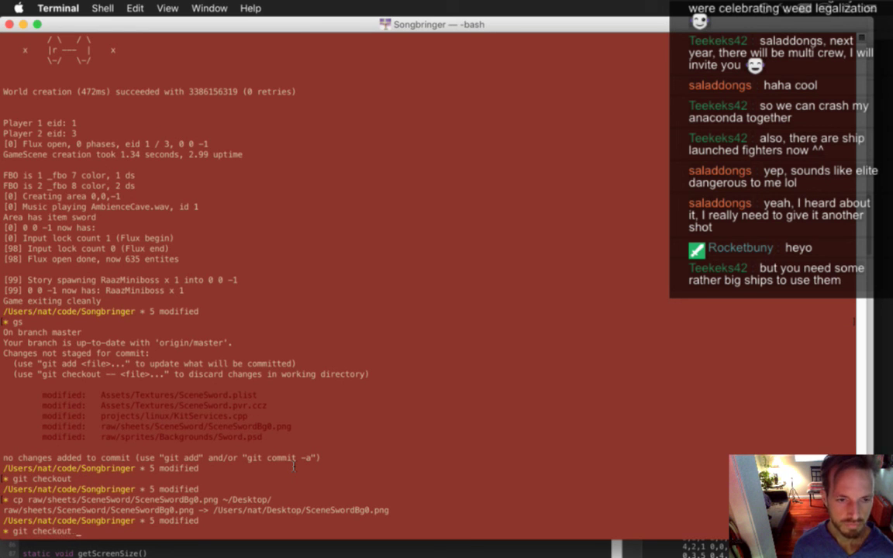
key(super+v)
key(Return)
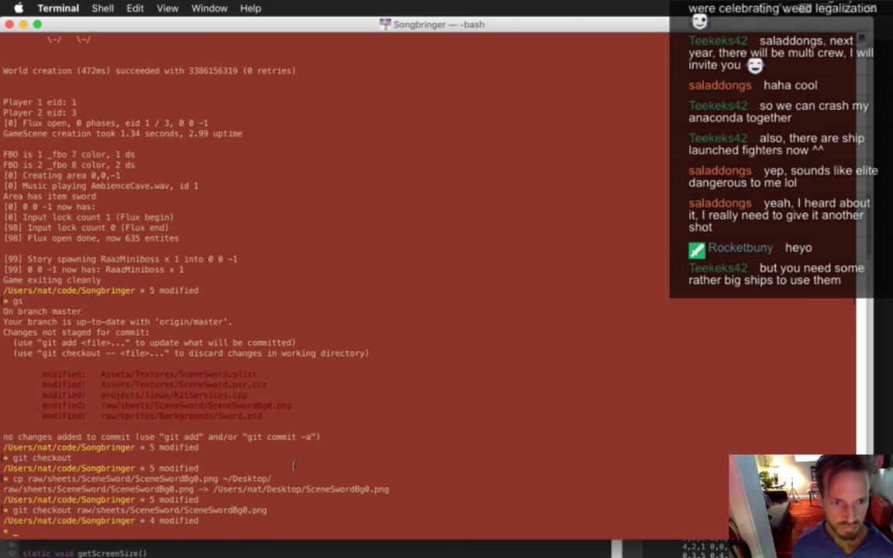
key(super+r)
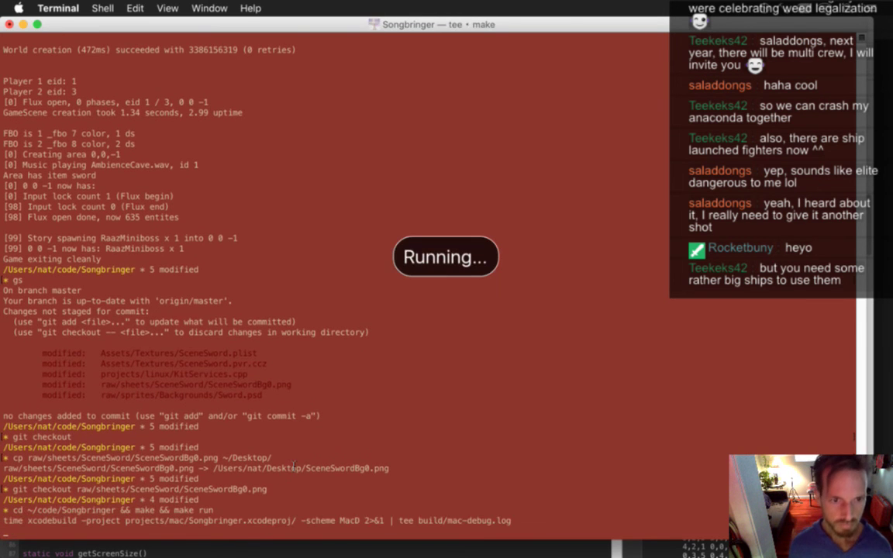